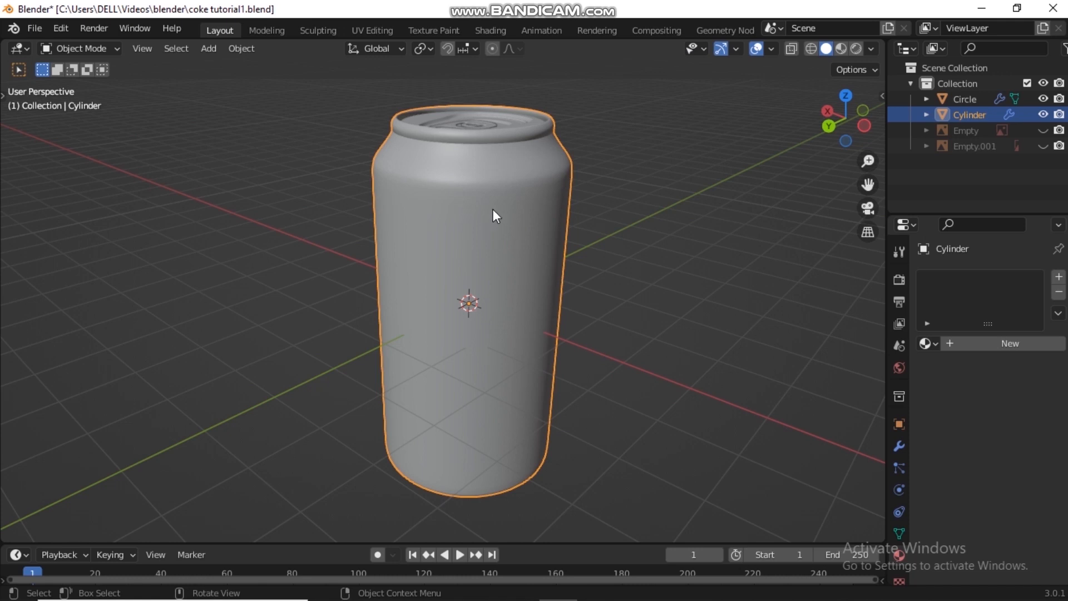
# Add the pull tab to the selection with the can body and enter Edit Mode on both objects
pyautogui.moveTo(494, 205); pyautogui.dragTo(508, 249, button='middle')
pyautogui.scroll(-2, 509, 249)
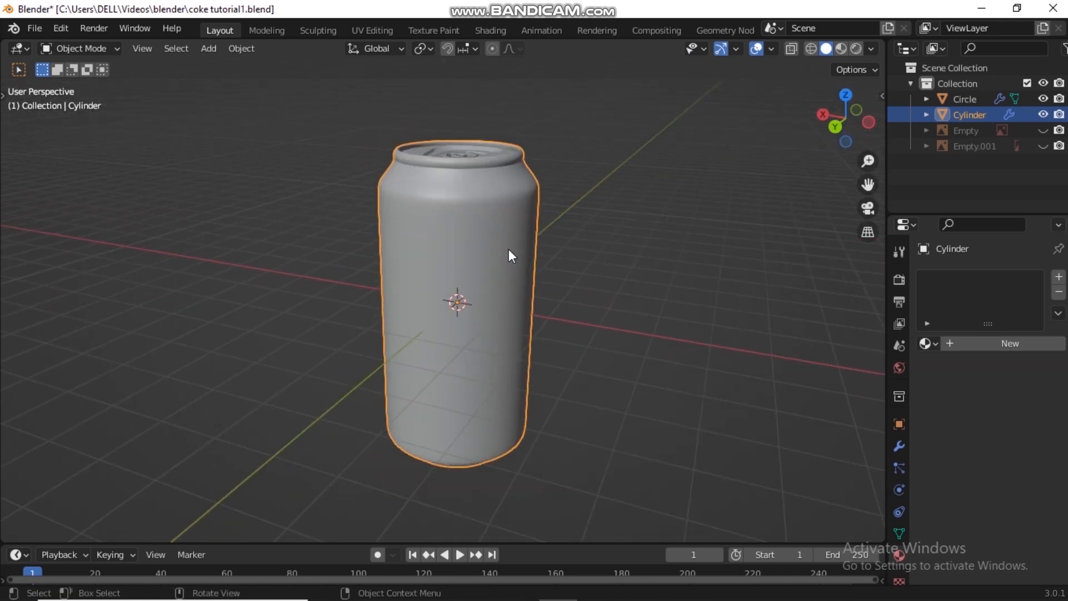
pyautogui.keyDown('shift'); pyautogui.click(469, 182); pyautogui.keyUp('shift')
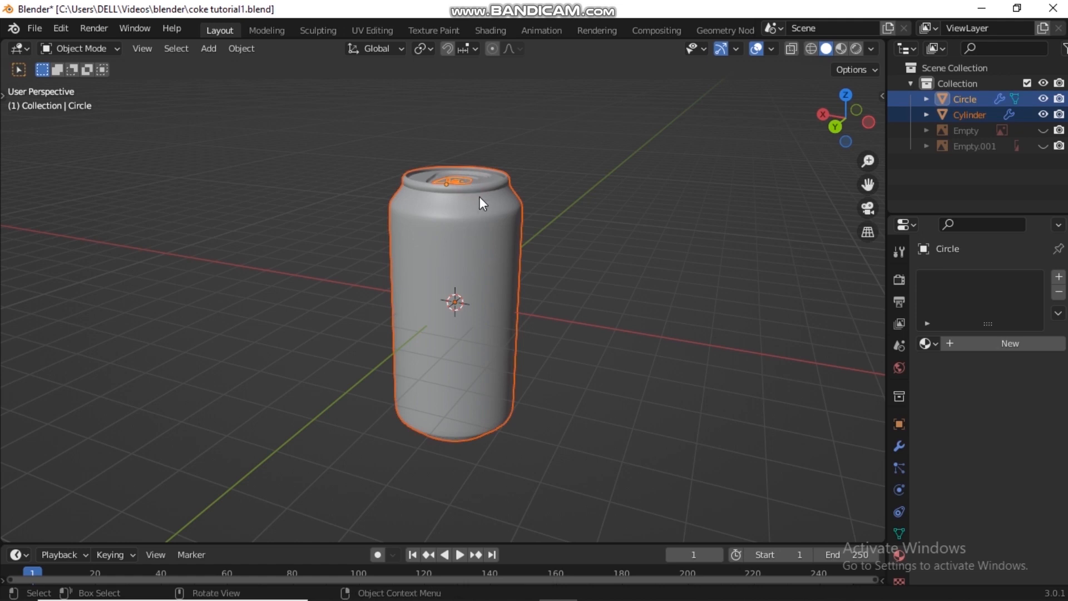
pyautogui.scroll(2, 466, 228)
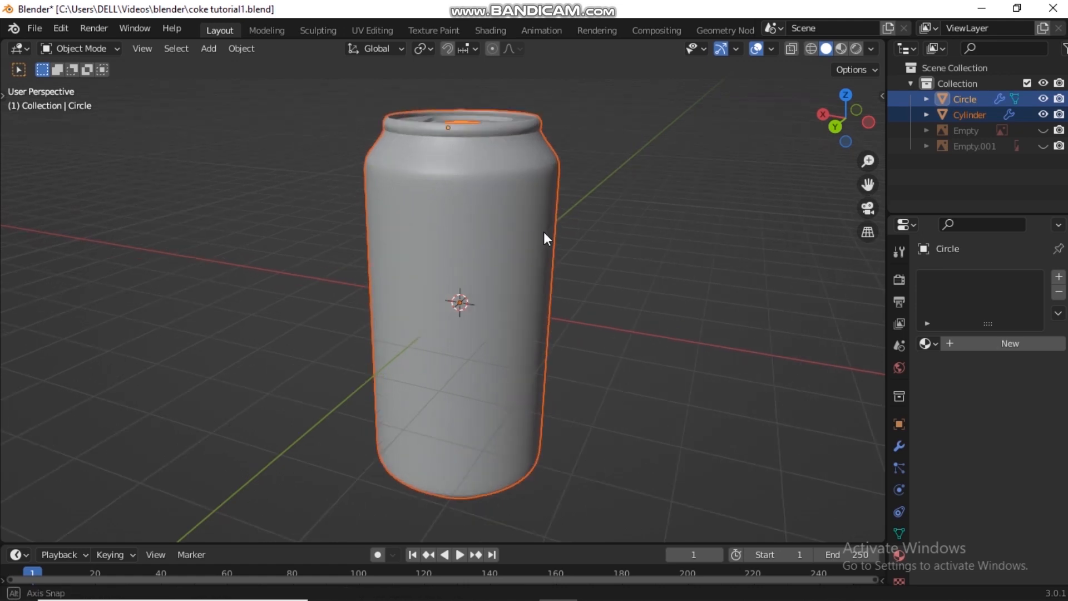
pyautogui.moveTo(543, 232); pyautogui.dragTo(486, 233, button='middle')
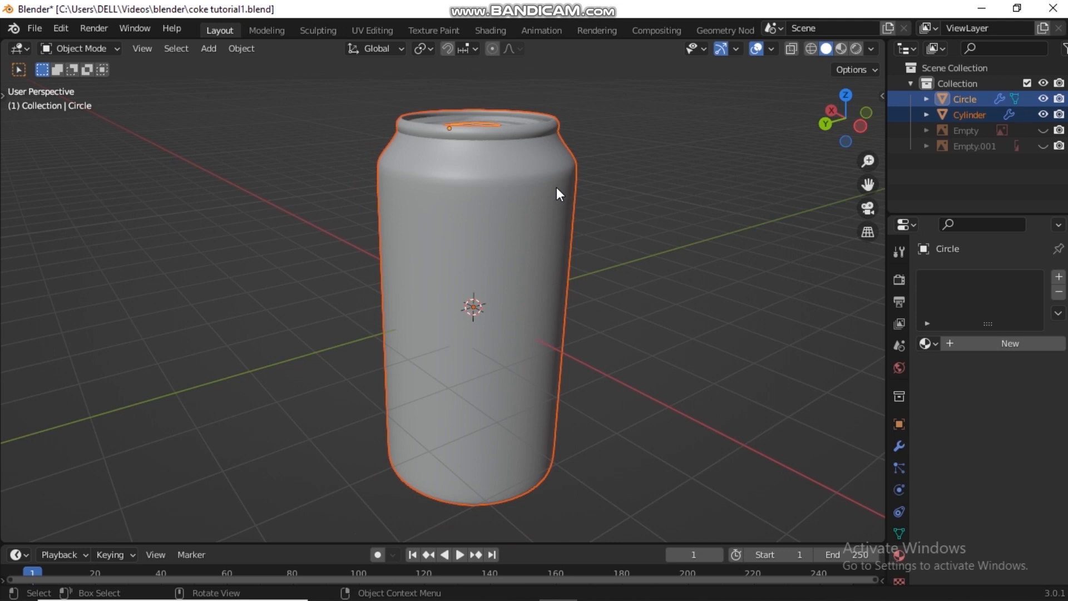
pyautogui.press('Tab')
# Switch to vertex selection and select the edge loop around the can's neck just beneath the top rim
pyautogui.moveTo(477, 168); pyautogui.dragTo(553, 167, button='middle')
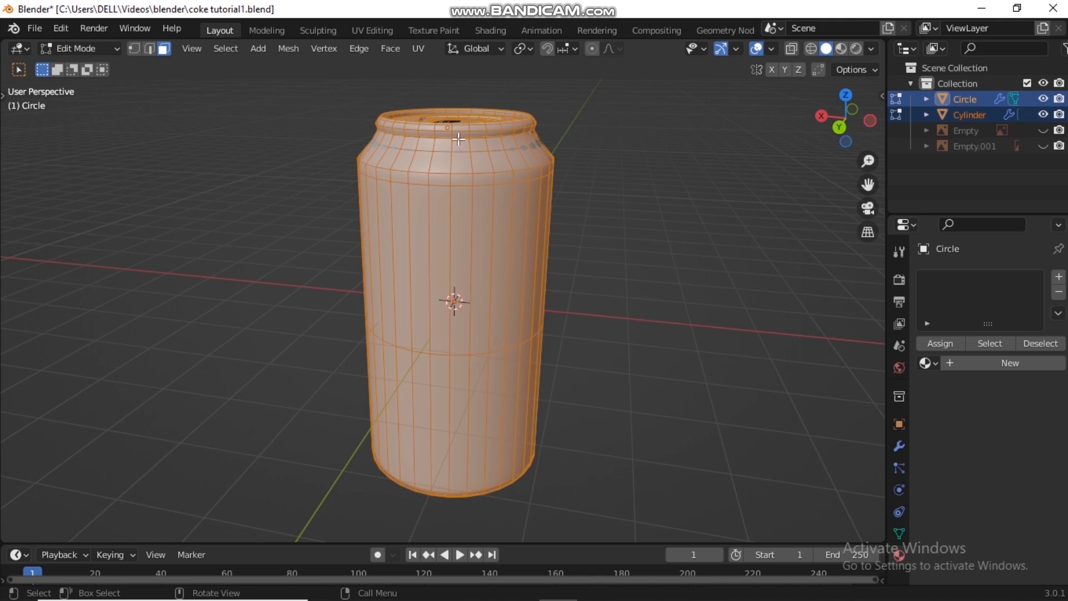
pyautogui.scroll(1, 440, 171)
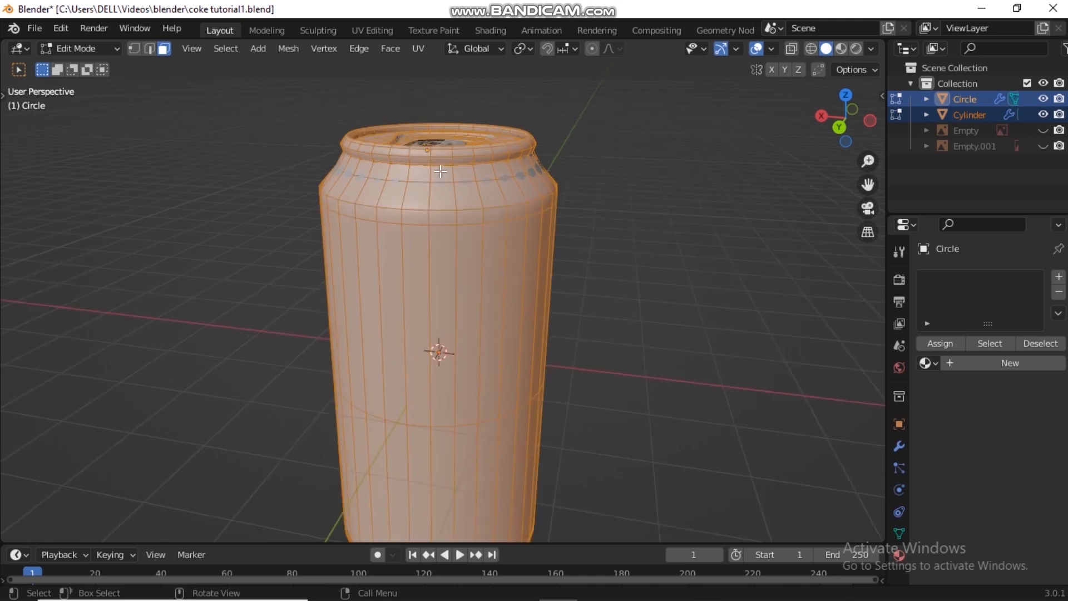
pyautogui.moveTo(440, 171)
pyautogui.mouseDown(button='middle')
pyautogui.moveTo(440, 192)
pyautogui.moveTo(439, 179)
pyautogui.mouseUp(button='middle')
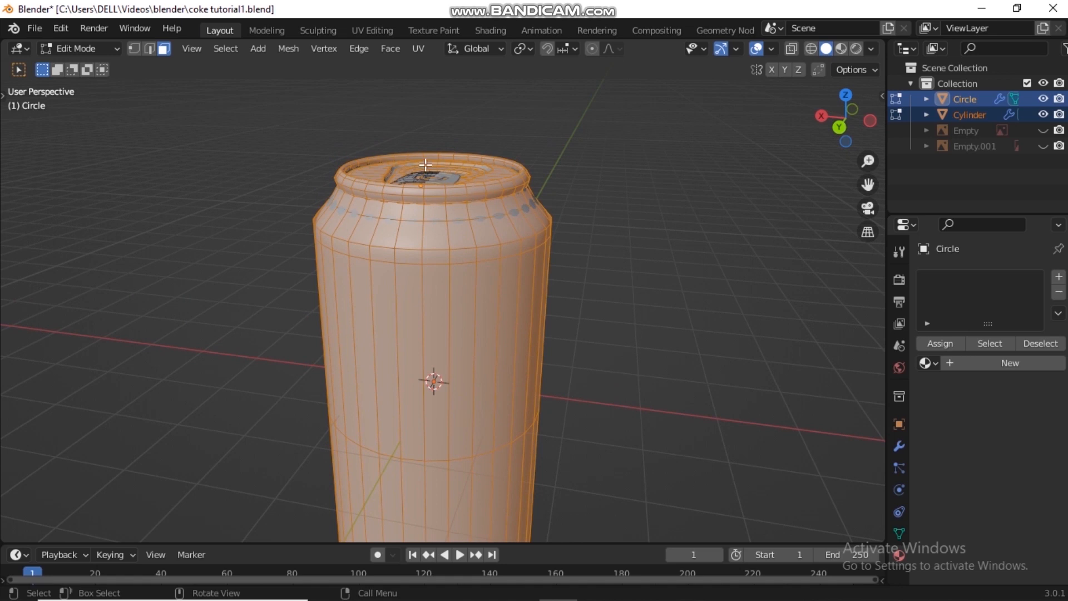
pyautogui.click(446, 208)
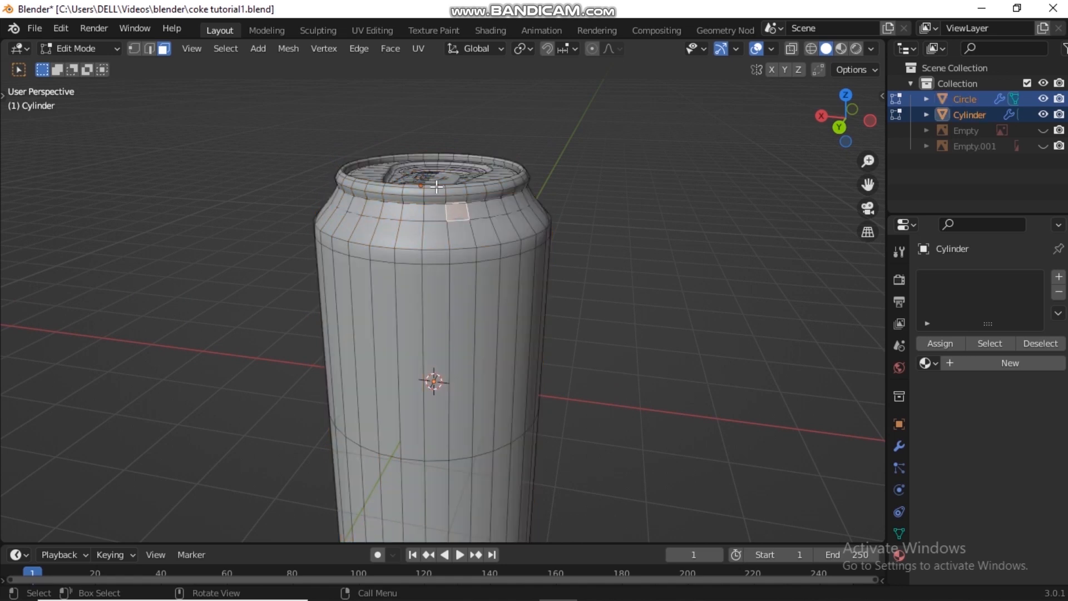
pyautogui.click(134, 49)
pyautogui.keyDown('alt'); pyautogui.scroll(1, 439, 192); pyautogui.keyUp('alt')
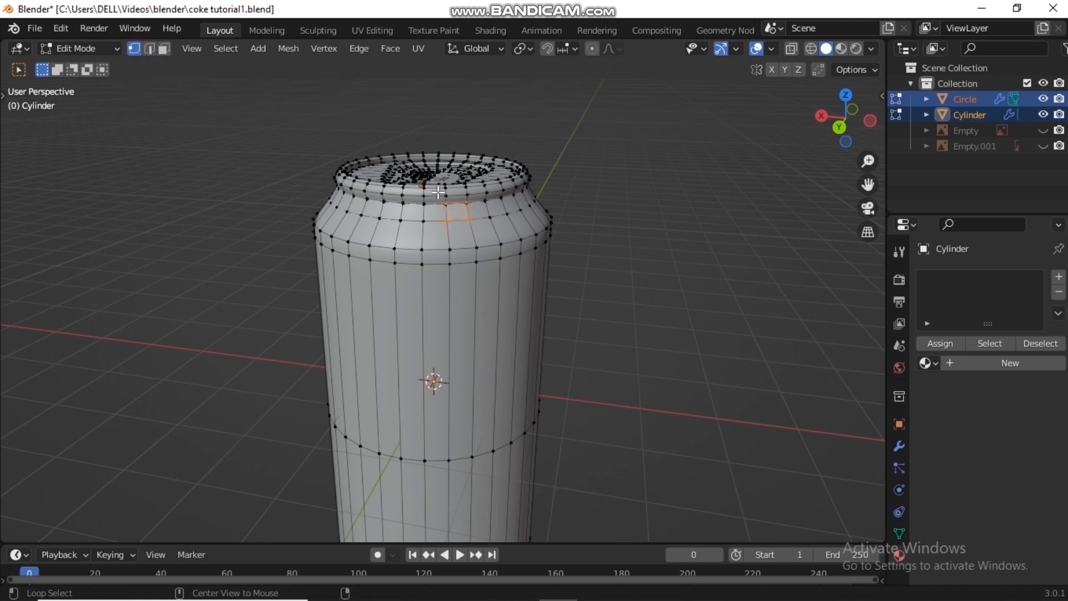
pyautogui.keyDown('alt'); pyautogui.click(435, 203); pyautogui.keyUp('alt')
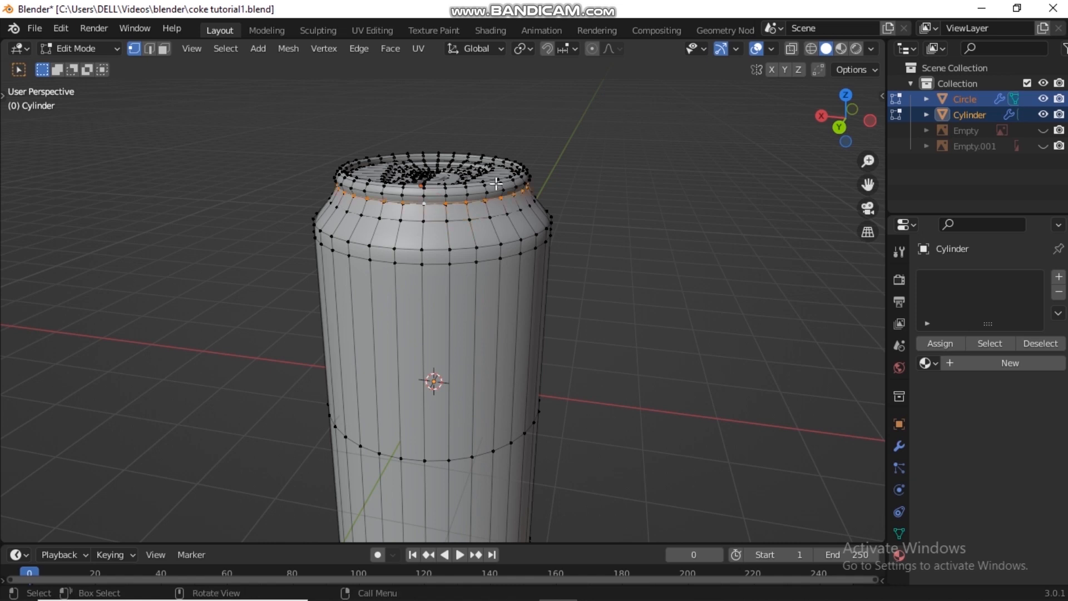
# With X-ray on, select the edge loop inside the can's top rim and mark it as a seam
pyautogui.hotkey('alt', 'z')
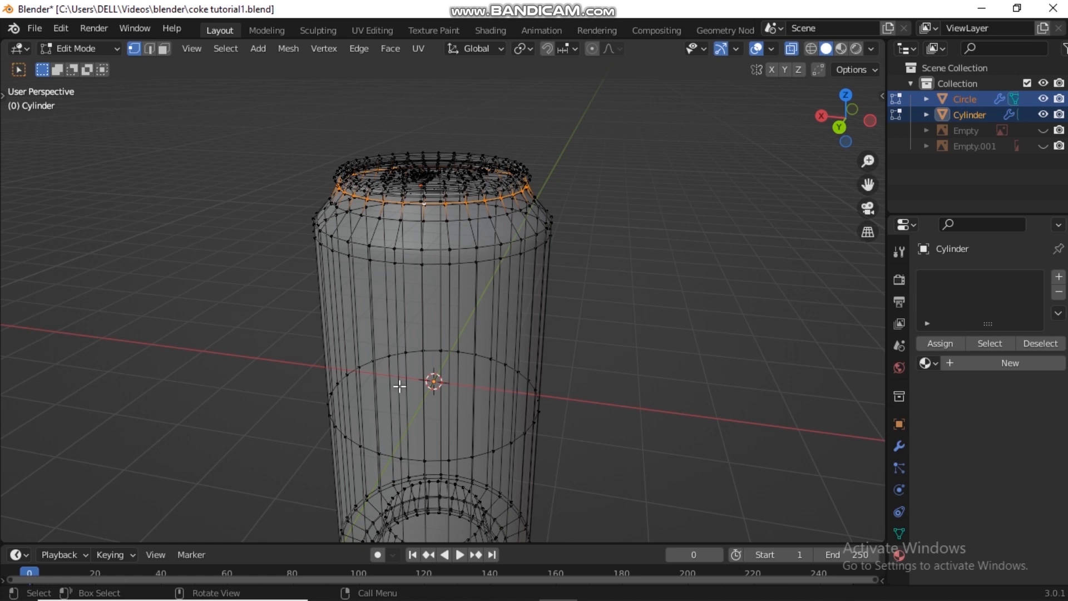
pyautogui.scroll(2, 424, 205)
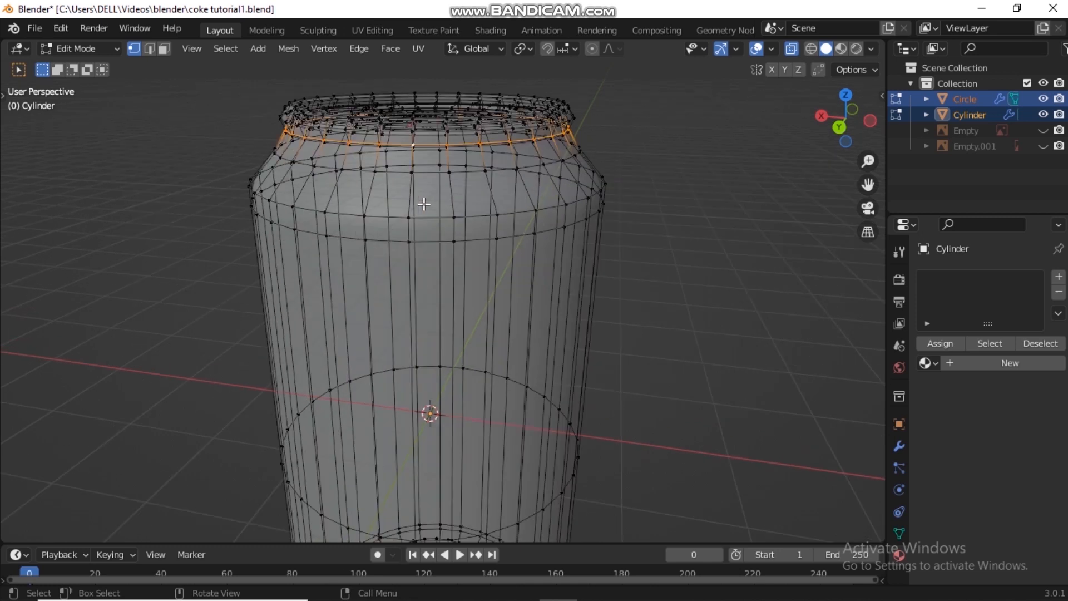
pyautogui.scroll(1, 426, 201)
pyautogui.moveTo(427, 200); pyautogui.dragTo(433, 245, button='middle')
pyautogui.scroll(3, 434, 243)
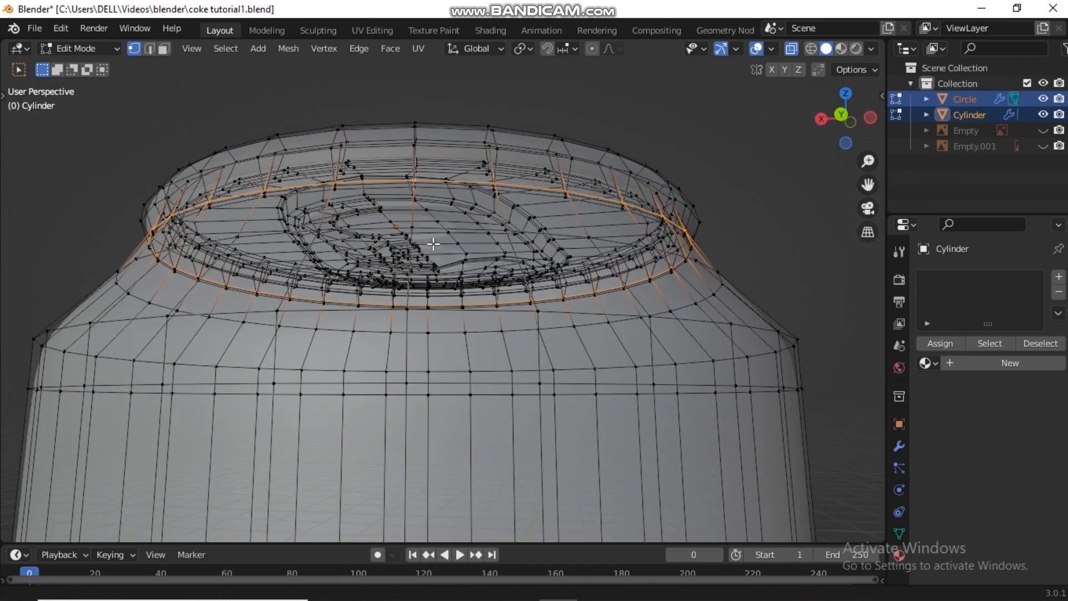
pyautogui.scroll(2, 438, 229)
pyautogui.moveTo(440, 224); pyautogui.dragTo(421, 225, button='middle')
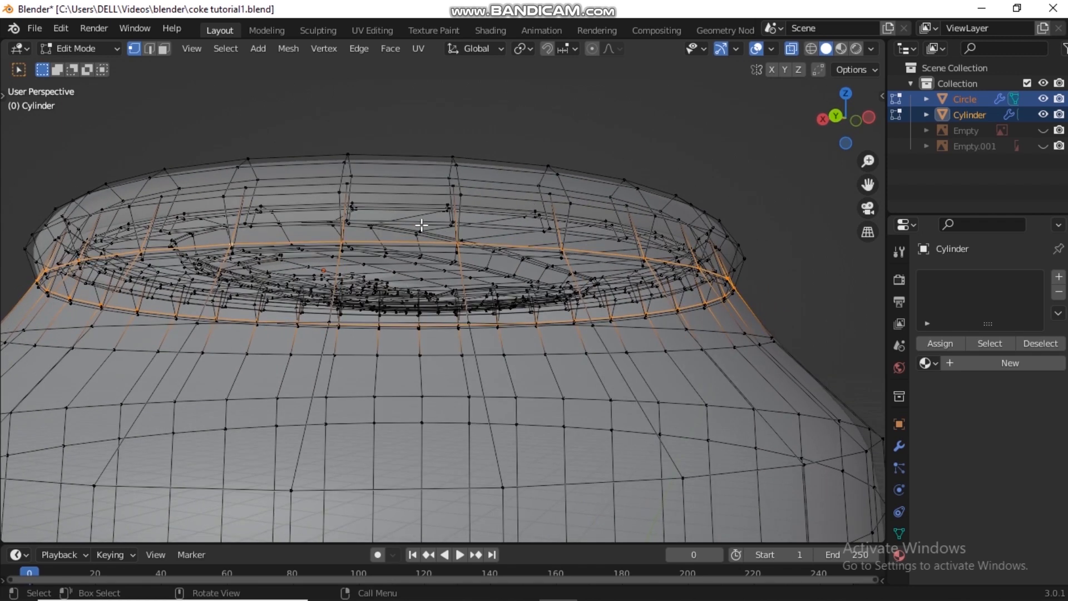
pyautogui.keyDown('alt'); pyautogui.click(262, 188); pyautogui.keyUp('alt')
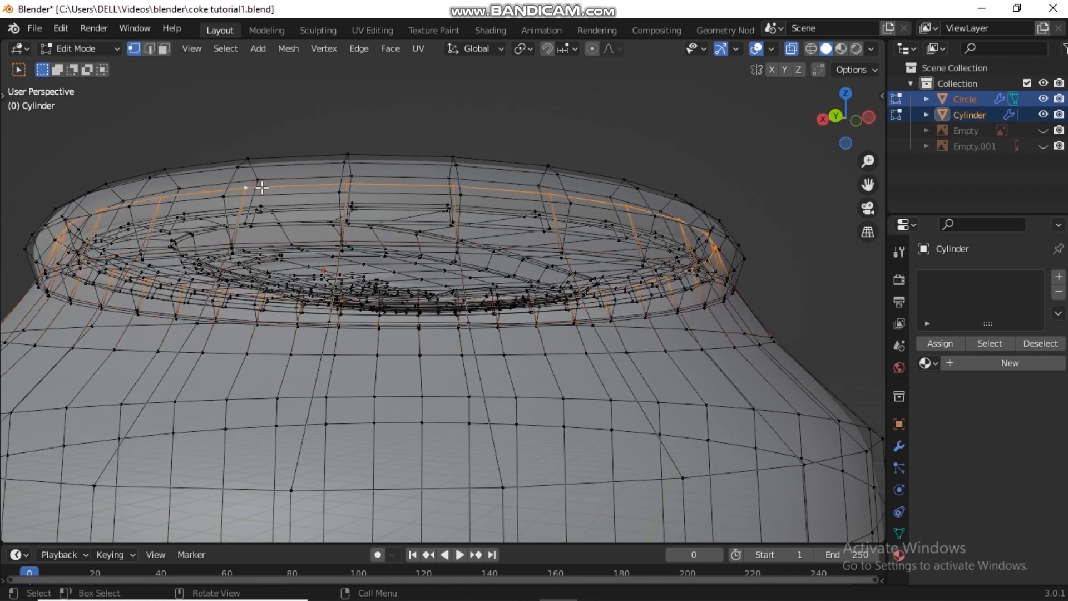
pyautogui.hotkey('ctrl', 'e')
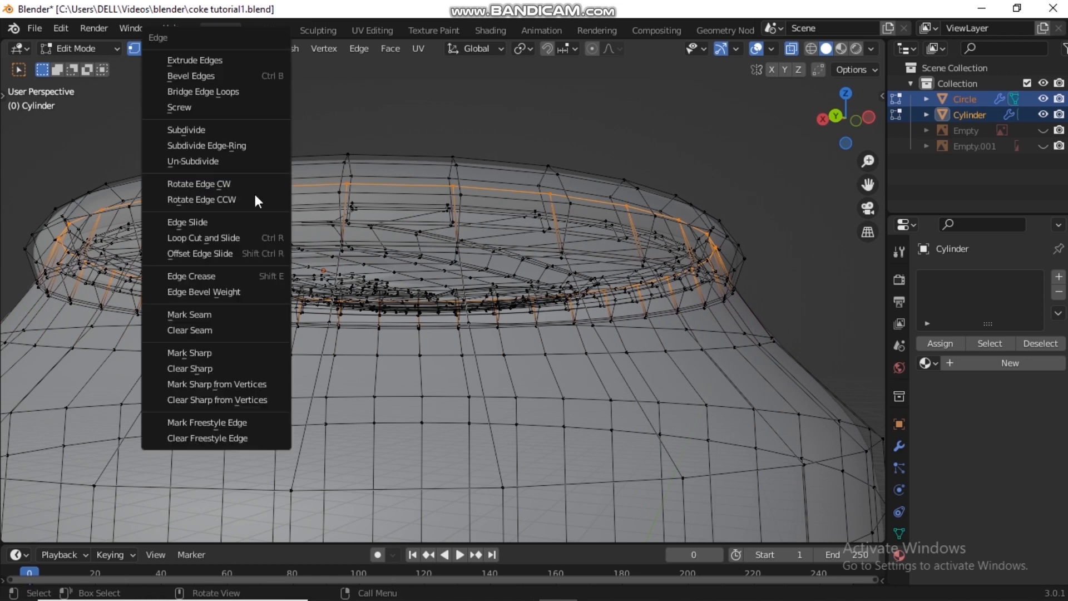
pyautogui.click(251, 315)
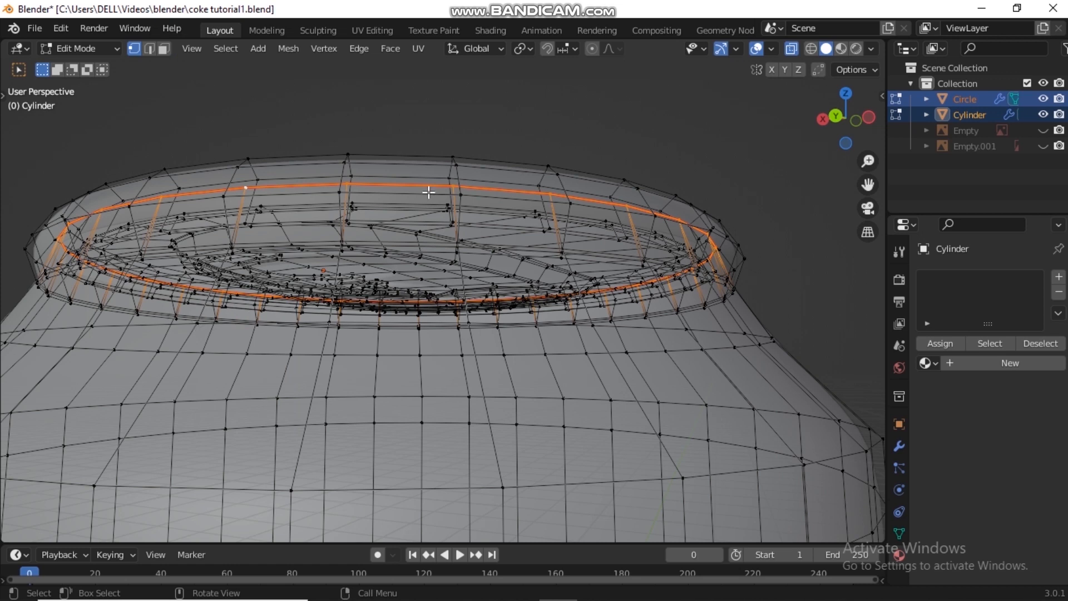
pyautogui.click(791, 49)
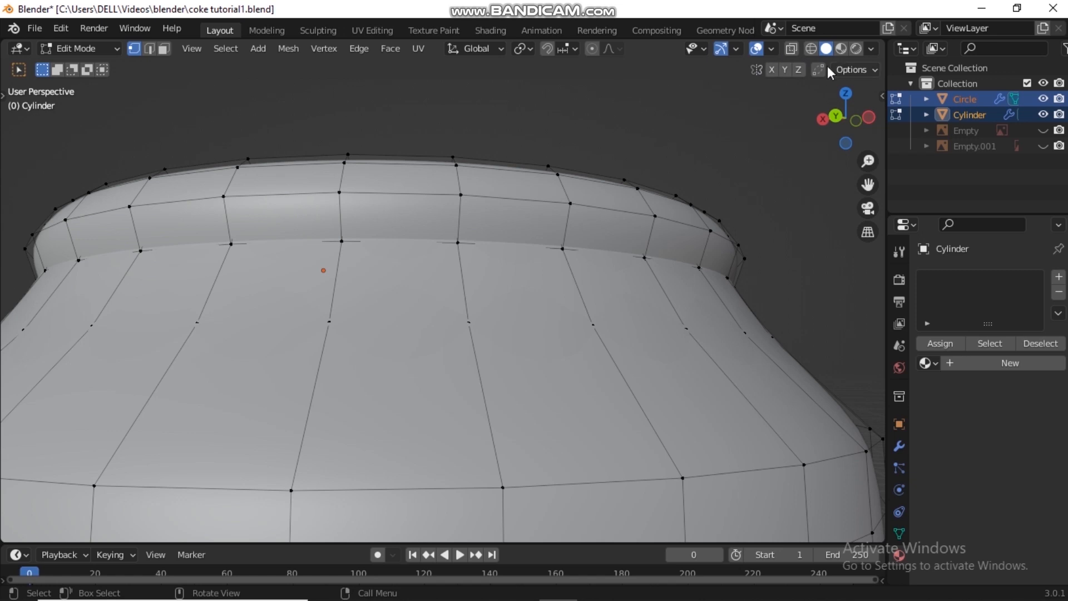
pyautogui.click(791, 49)
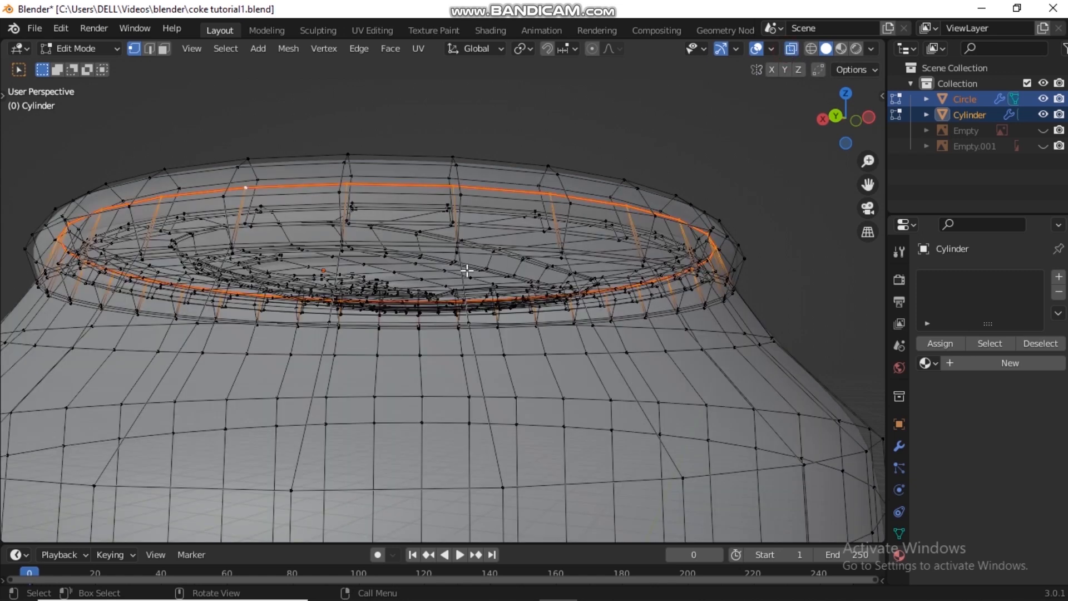
# Select a vertical line of vertices down the can's side, from the neck to the lower edge of the body, with X-ray off
pyautogui.click(199, 320)
pyautogui.keyDown('shift'); pyautogui.click(230, 246); pyautogui.keyUp('shift')
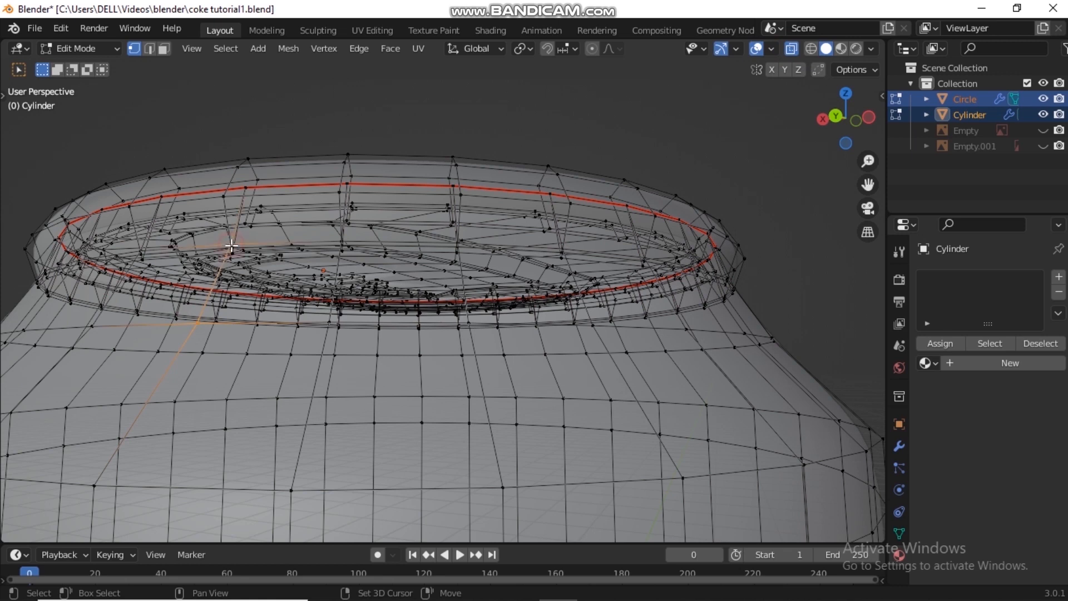
pyautogui.keyDown('shift'); pyautogui.moveTo(235, 336); pyautogui.dragTo(322, 223, button='middle'); pyautogui.keyUp('shift')
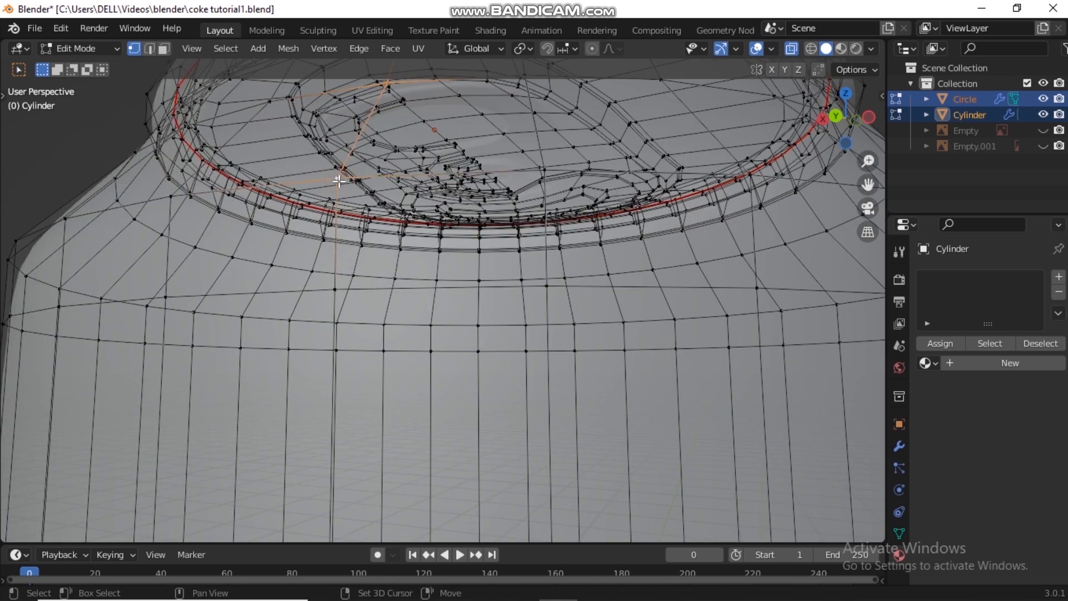
pyautogui.scroll(5, 339, 181)
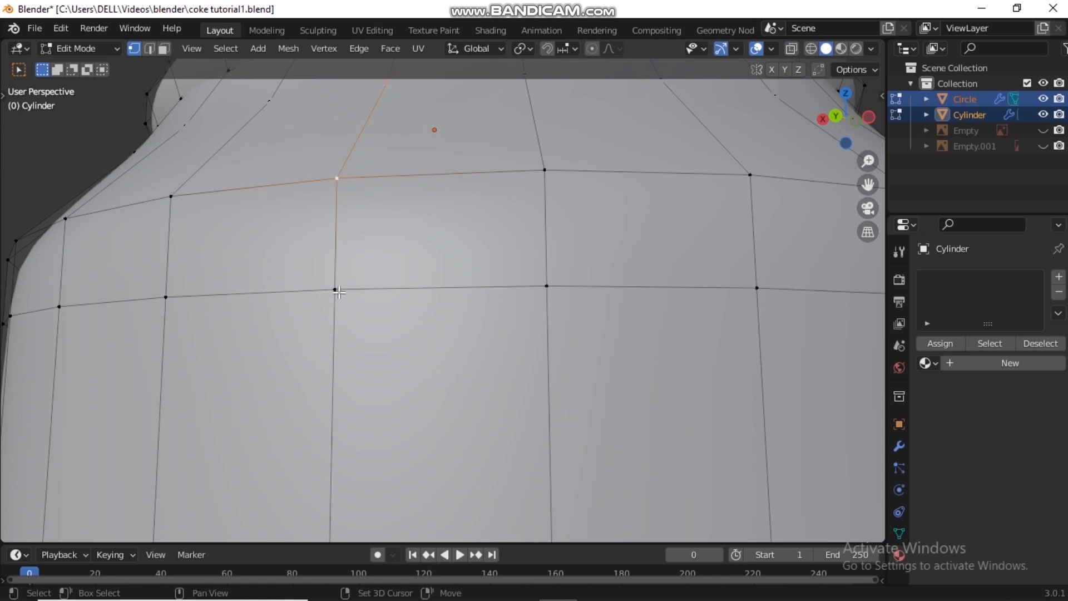
pyautogui.keyDown('shift'); pyautogui.moveTo(436, 479); pyautogui.dragTo(356, 124, button='middle'); pyautogui.keyUp('shift')
pyautogui.keyDown('shift'); pyautogui.moveTo(315, 490); pyautogui.dragTo(386, 89, button='middle'); pyautogui.keyUp('shift')
pyautogui.keyDown('shift'); pyautogui.moveTo(386, 502); pyautogui.dragTo(408, 422, button='middle'); pyautogui.keyUp('shift')
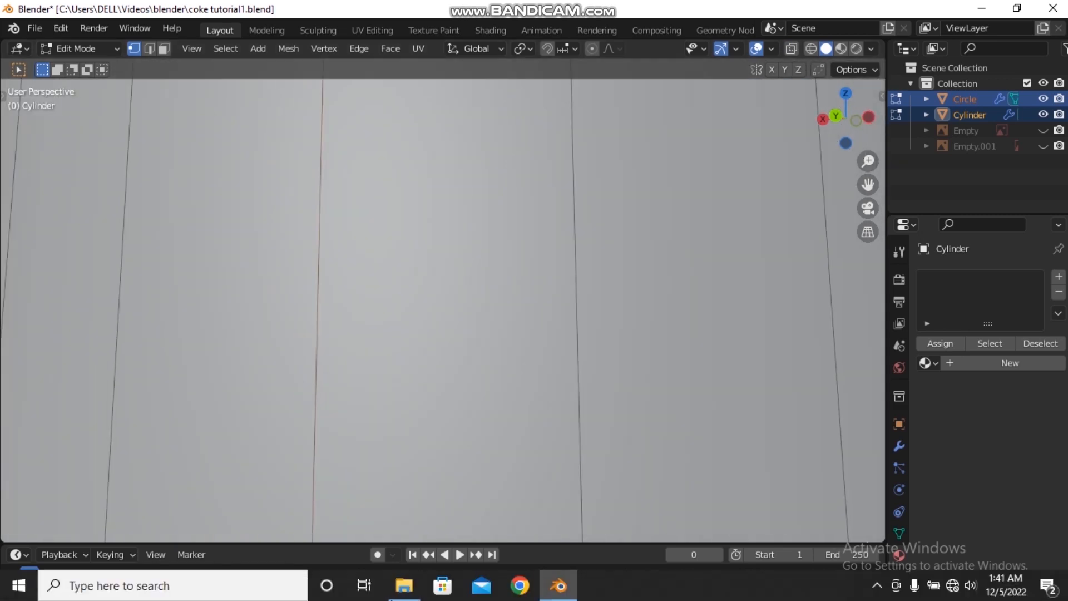
pyautogui.scroll(-5, 385, 333)
pyautogui.keyDown('shift'); pyautogui.moveTo(384, 473); pyautogui.dragTo(233, 263, button='middle'); pyautogui.keyUp('shift')
pyautogui.keyDown('shift'); pyautogui.click(239, 240); pyautogui.keyUp('shift')
pyautogui.keyDown('shift'); pyautogui.moveTo(340, 338); pyautogui.dragTo(377, 119, button='middle'); pyautogui.keyUp('shift')
pyautogui.keyDown('shift'); pyautogui.moveTo(347, 445); pyautogui.dragTo(391, 119, button='middle'); pyautogui.keyUp('shift')
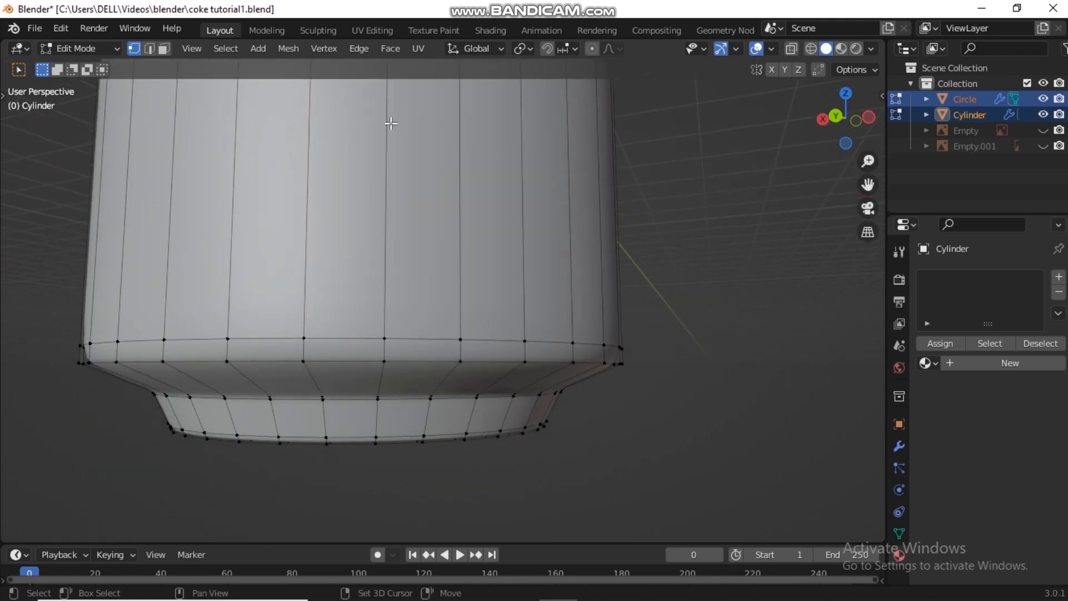
pyautogui.keyDown('shift'); pyautogui.click(304, 336); pyautogui.keyUp('shift')
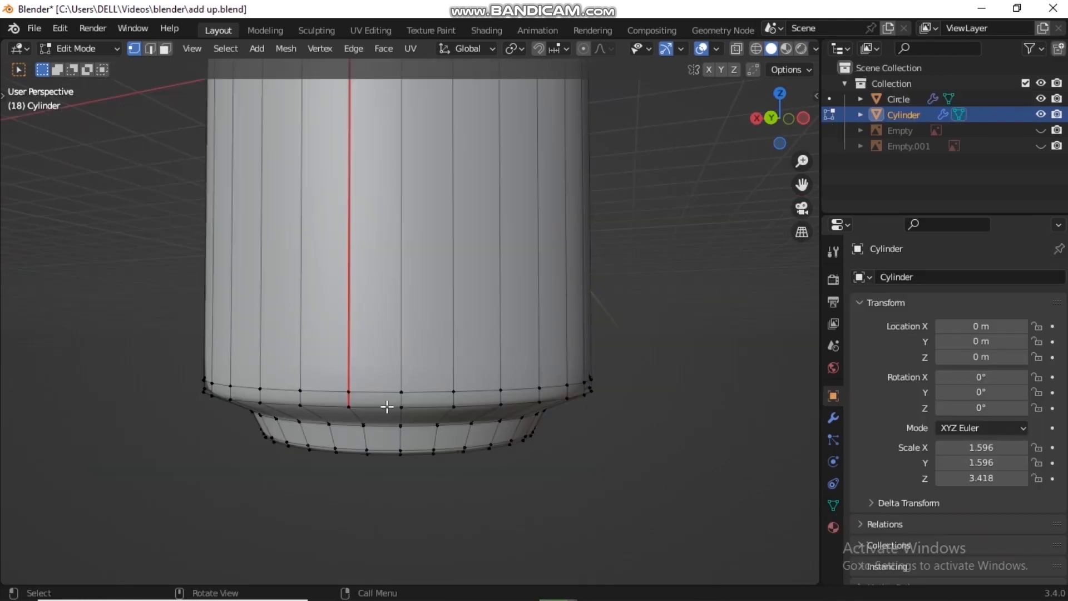
# Mark the edge loop at the lower edge of the can's body, where it tapers inward, as a seam
pyautogui.keyDown('alt'); pyautogui.click(387, 407); pyautogui.keyUp('alt')
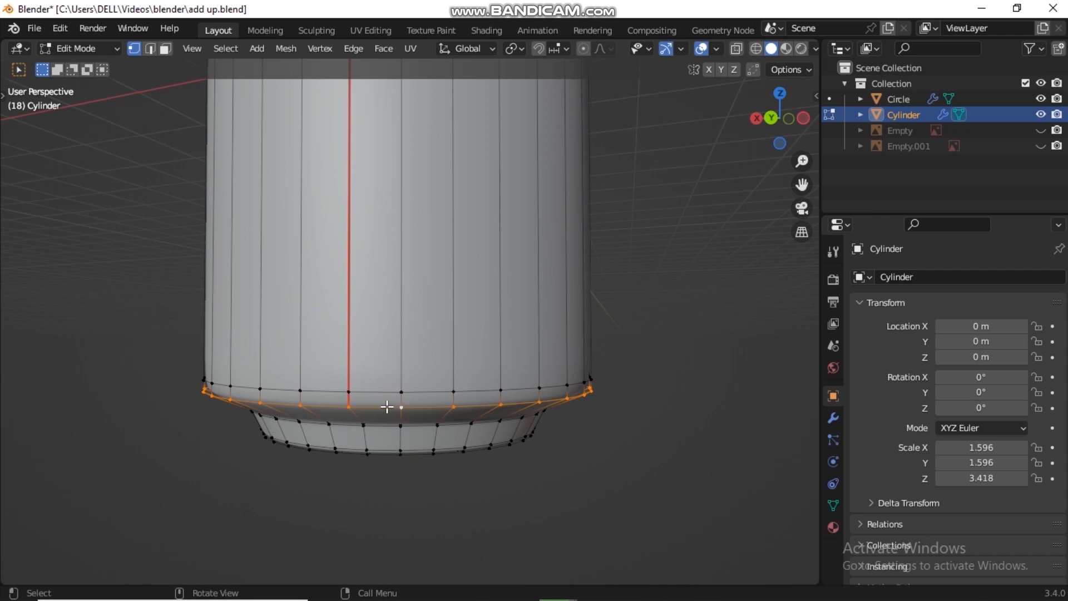
pyautogui.hotkey('ctrl', 'e')
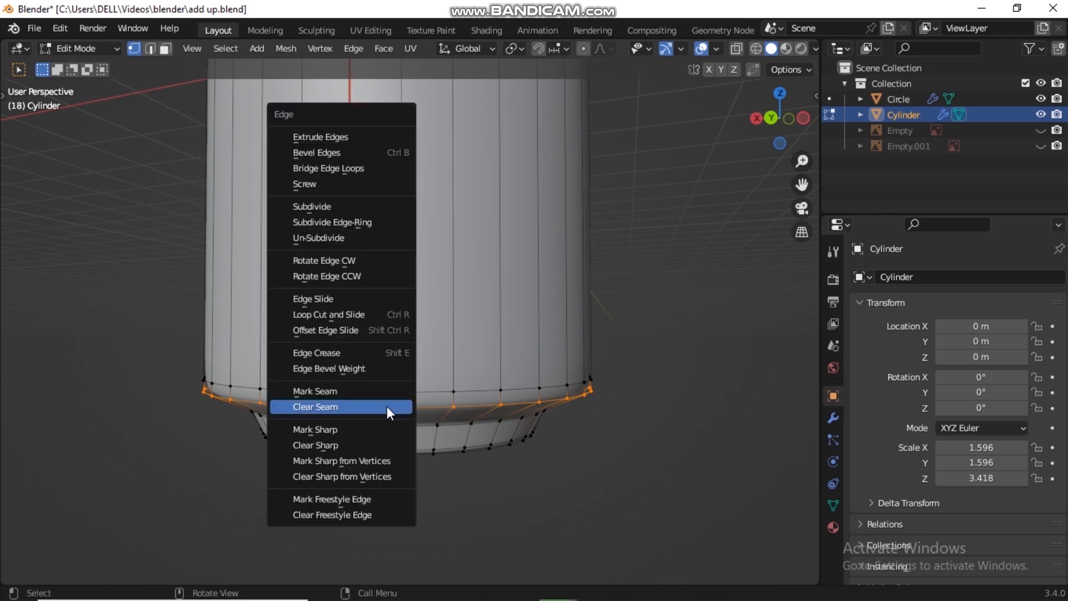
pyautogui.click(388, 391)
pyautogui.scroll(-5, 424, 343)
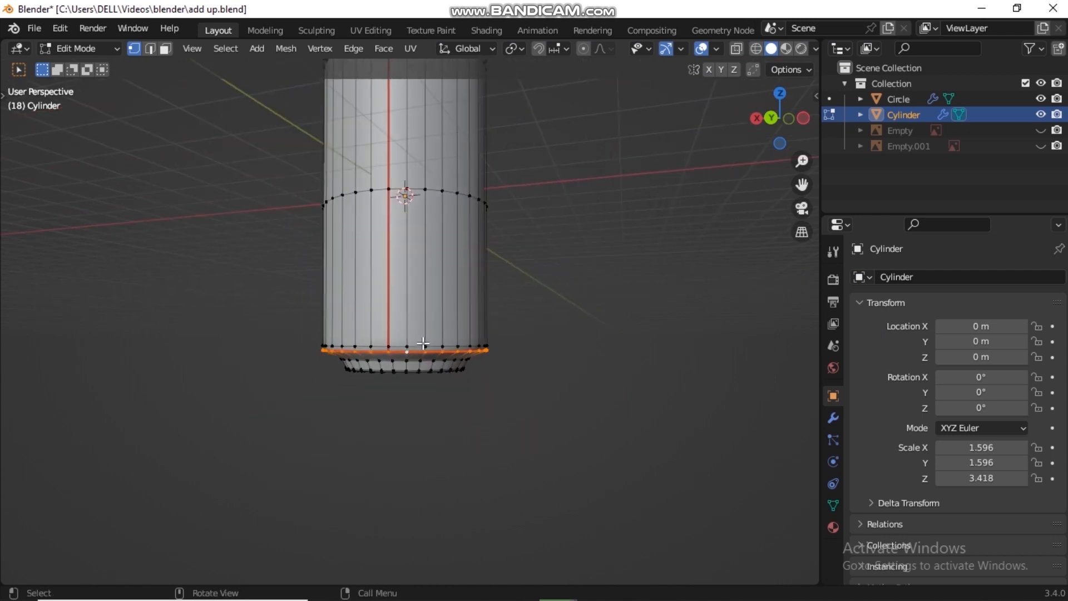
pyautogui.moveTo(450, 219); pyautogui.dragTo(470, 302, button='middle')
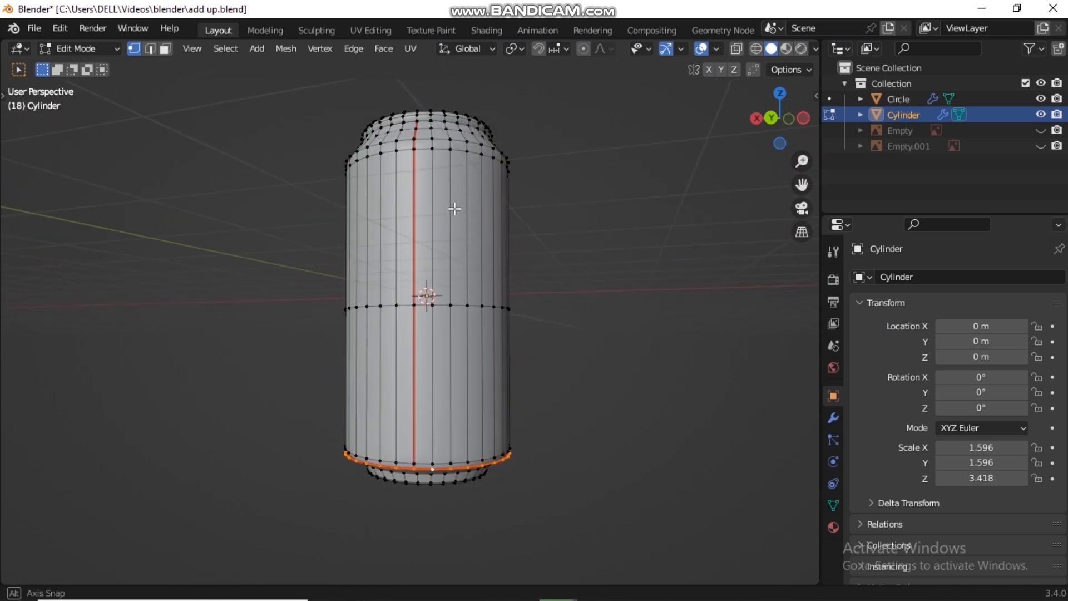
pyautogui.moveTo(453, 215); pyautogui.dragTo(455, 251, button='middle')
pyautogui.moveTo(486, 335); pyautogui.dragTo(506, 262, button='middle')
pyautogui.scroll(2, 477, 454)
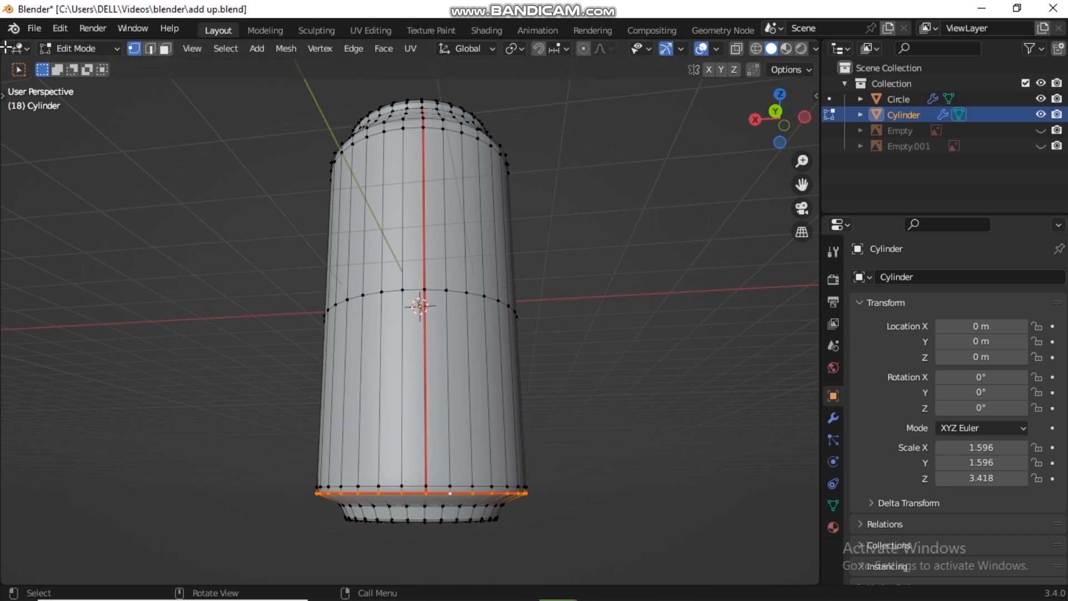
# Split the 3D viewport into two side-by-side areas and turn one of them into a UV Editor
pyautogui.moveTo(7, 47); pyautogui.dragTo(395, 125)
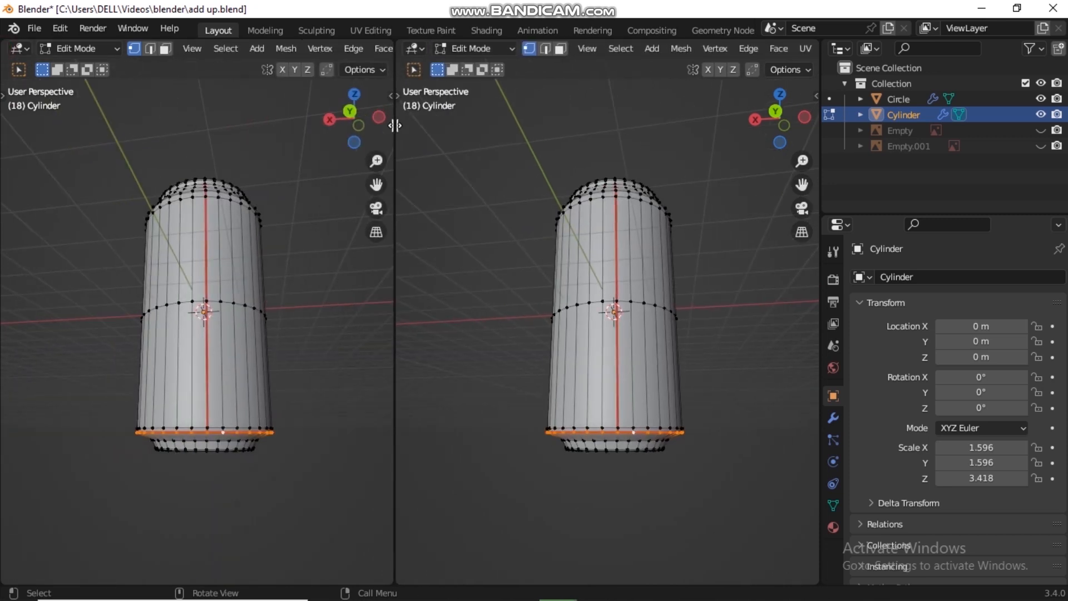
pyautogui.click(25, 51)
pyautogui.click(61, 129)
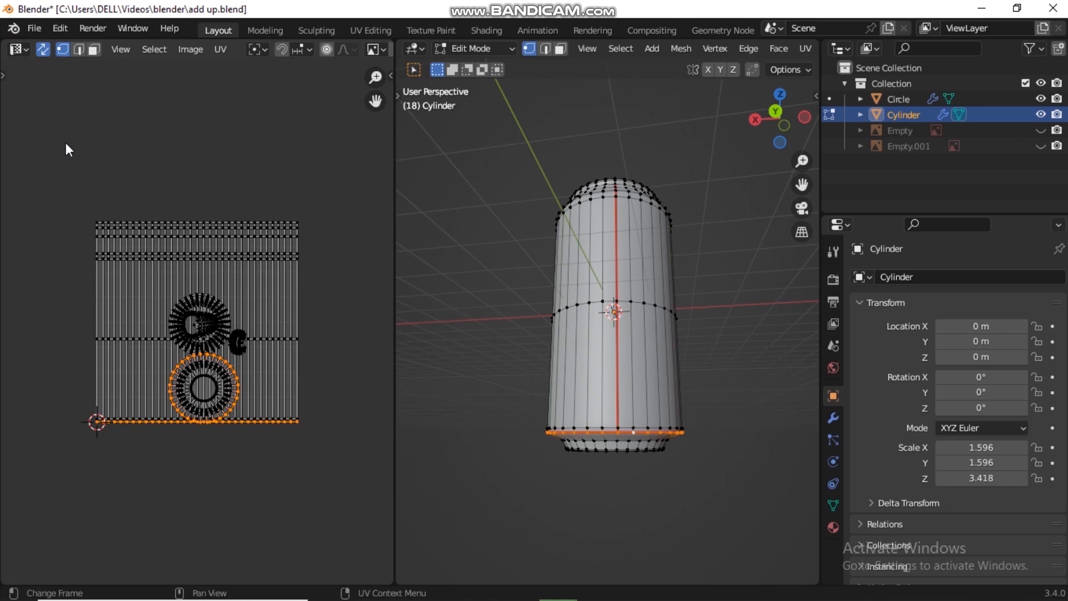
pyautogui.scroll(2, 229, 285)
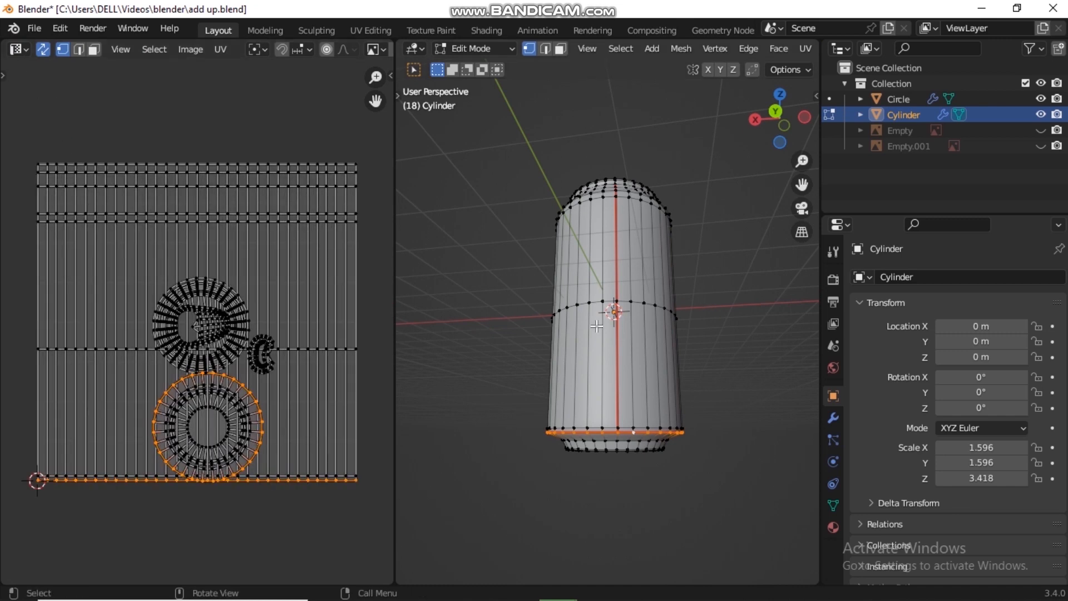
# Select the whole can mesh and unwrap it along its seams
pyautogui.press('a')
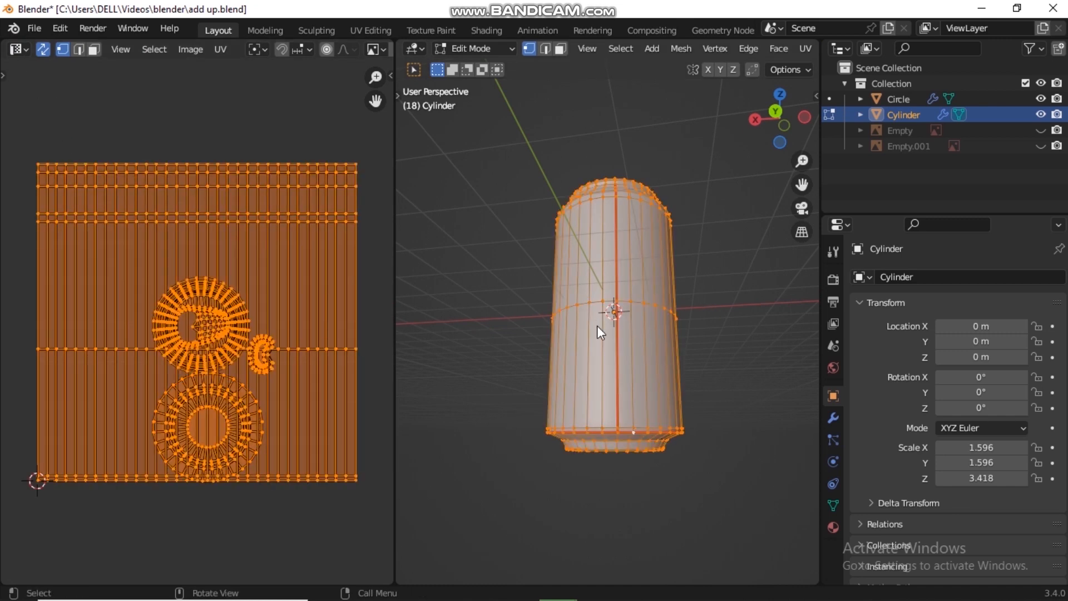
pyautogui.press('u')
pyautogui.click(596, 325)
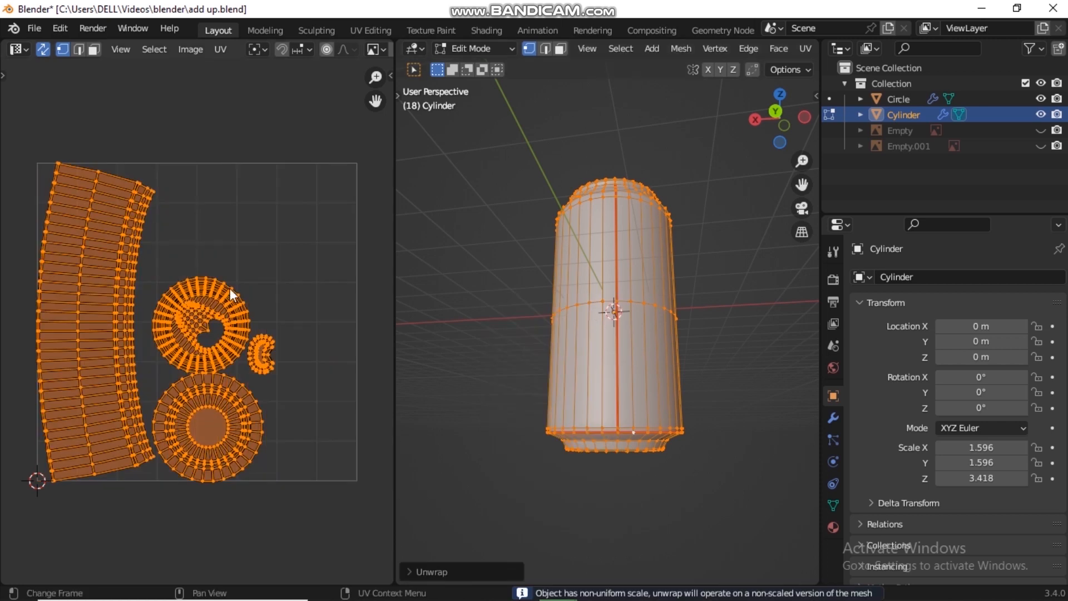
# Select a single face on the upper half of the can's body in face mode and unwrap it alone
pyautogui.scroll(1, 235, 288)
pyautogui.scroll(2, 222, 250)
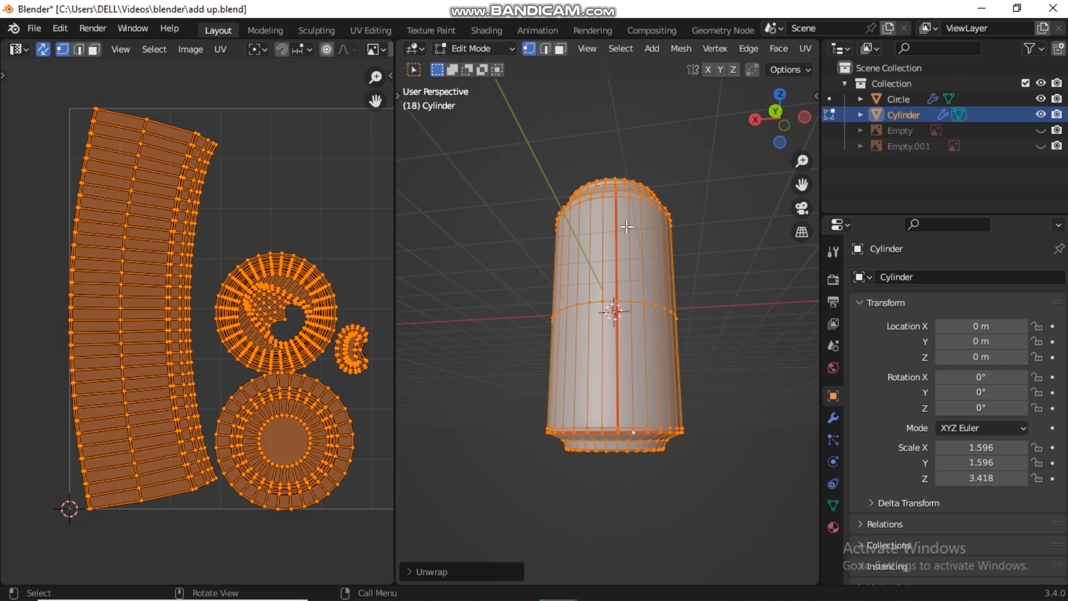
pyautogui.scroll(1, 626, 227)
pyautogui.moveTo(626, 226); pyautogui.dragTo(597, 221, button='middle')
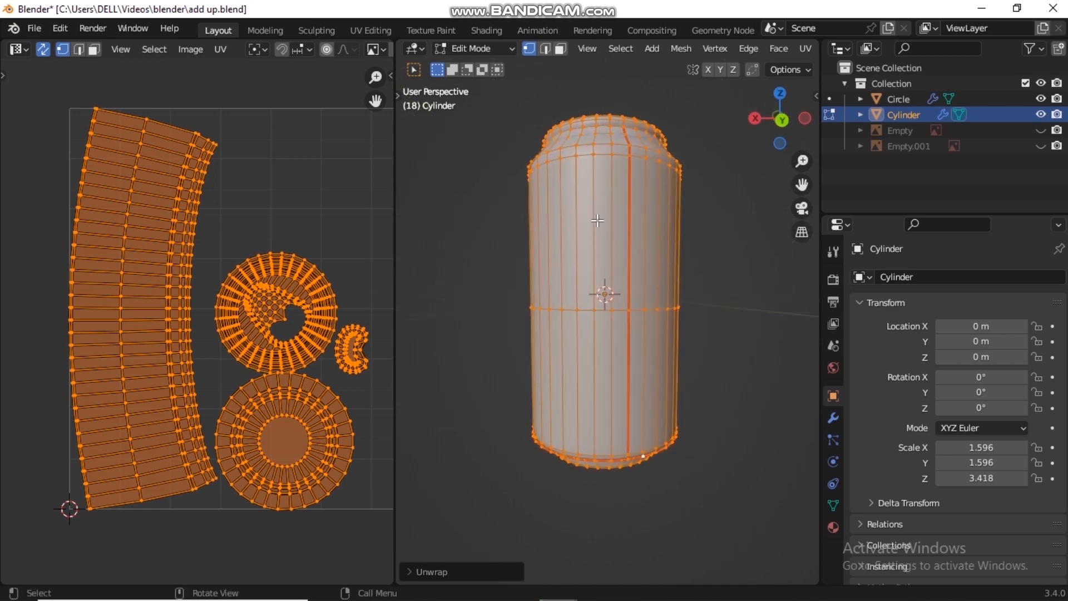
pyautogui.click(560, 49)
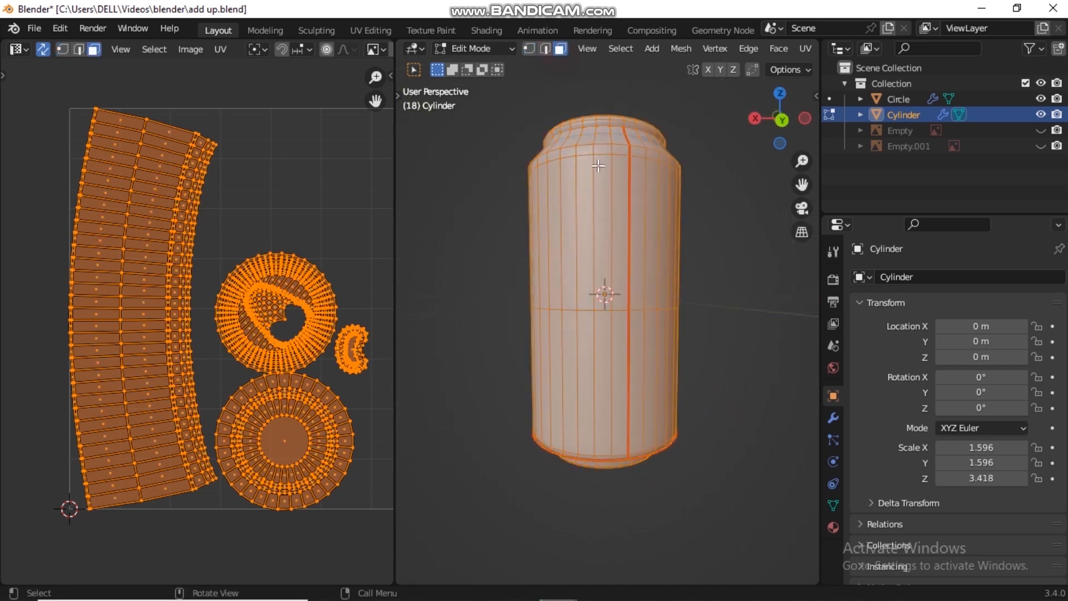
pyautogui.click(588, 226)
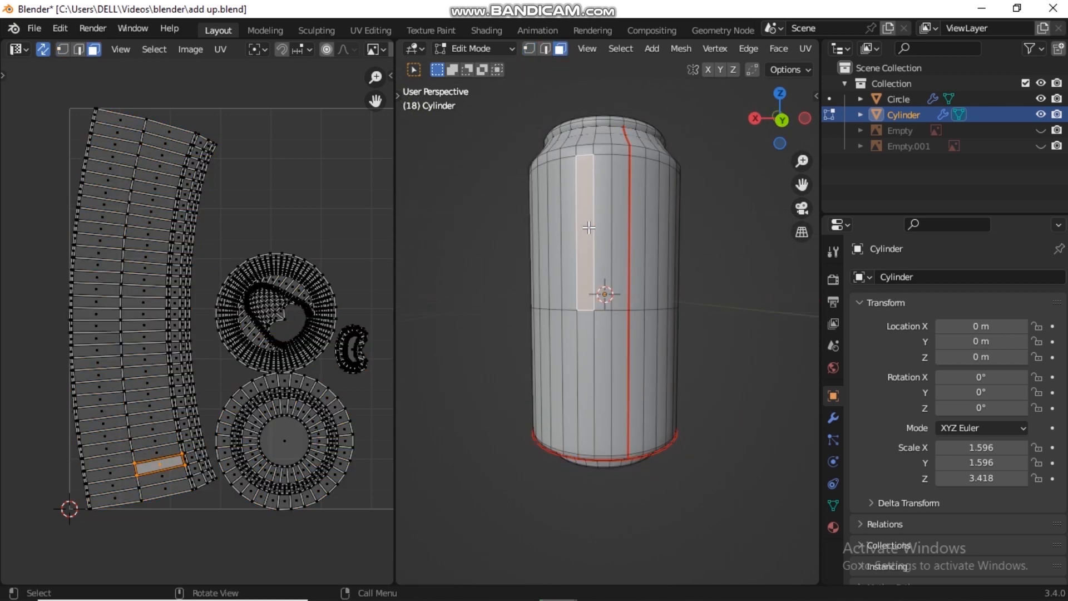
pyautogui.press('u')
pyautogui.click(543, 233)
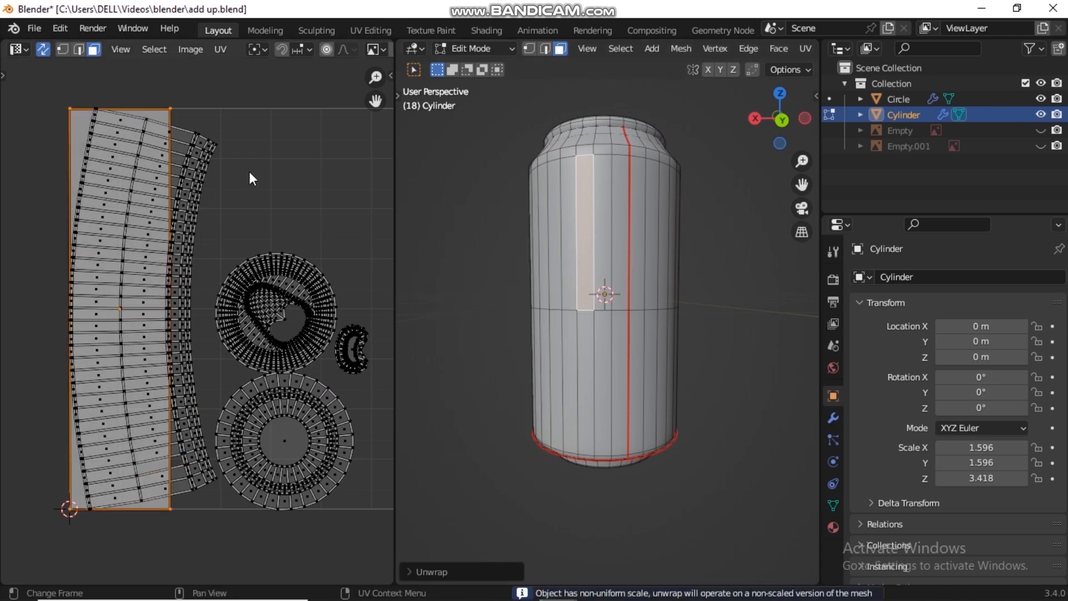
# Select all of the can's UVs and unwrap with Follow Active Quads, using Length Average as the edge length mode
pyautogui.press('a')
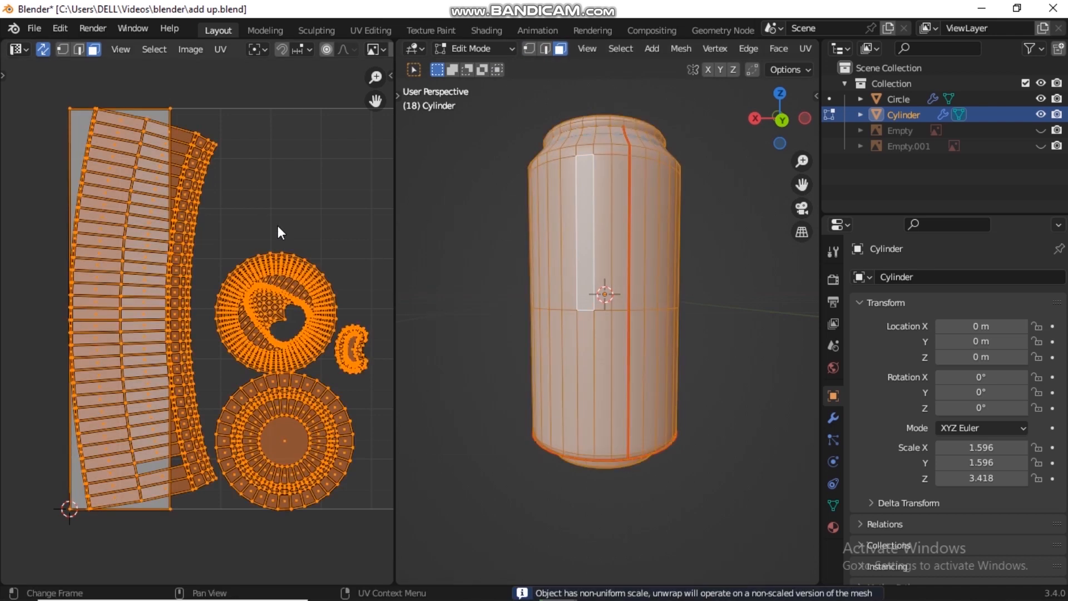
pyautogui.press('u')
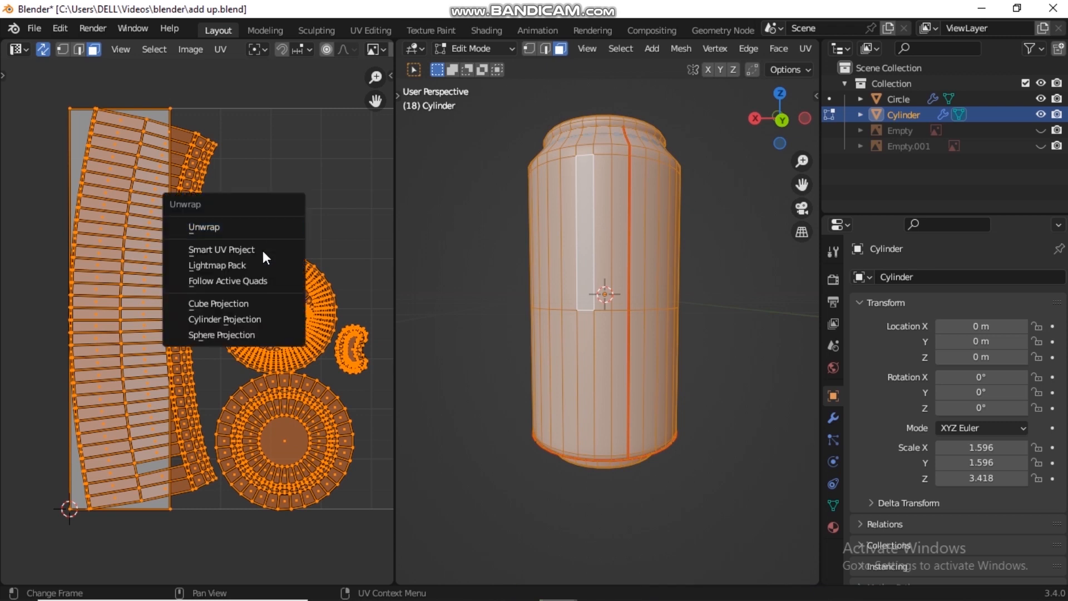
pyautogui.click(249, 281)
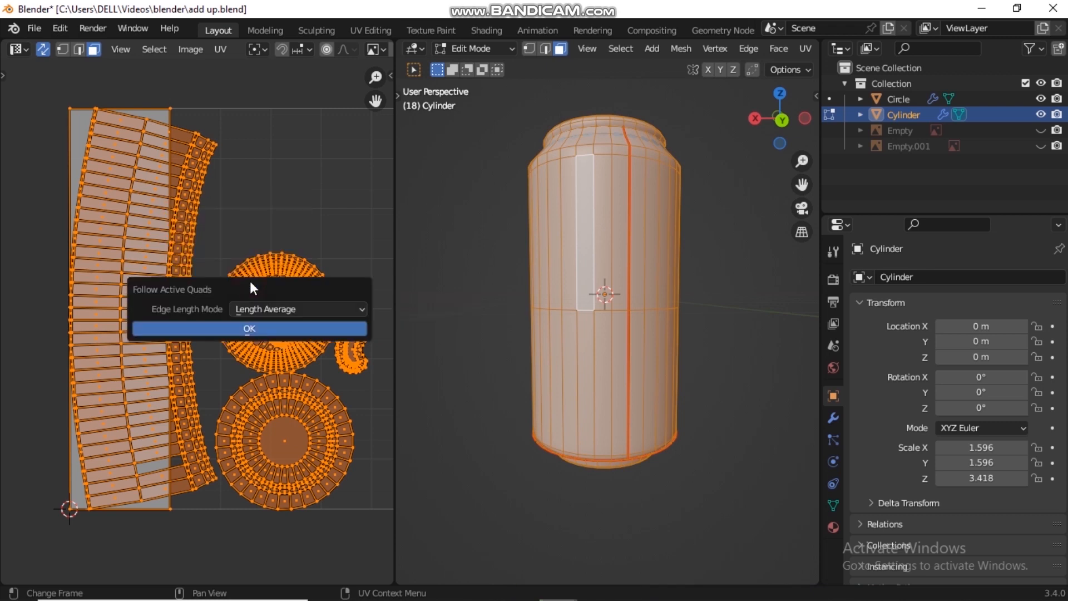
pyautogui.click(248, 327)
pyautogui.scroll(-5, 229, 259)
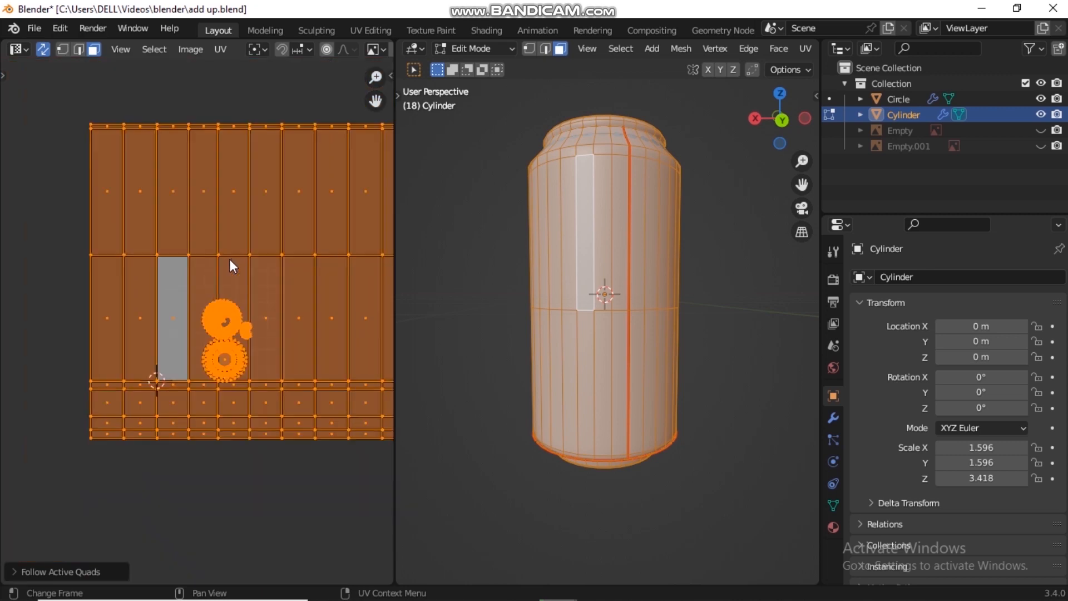
pyautogui.scroll(3, 252, 292)
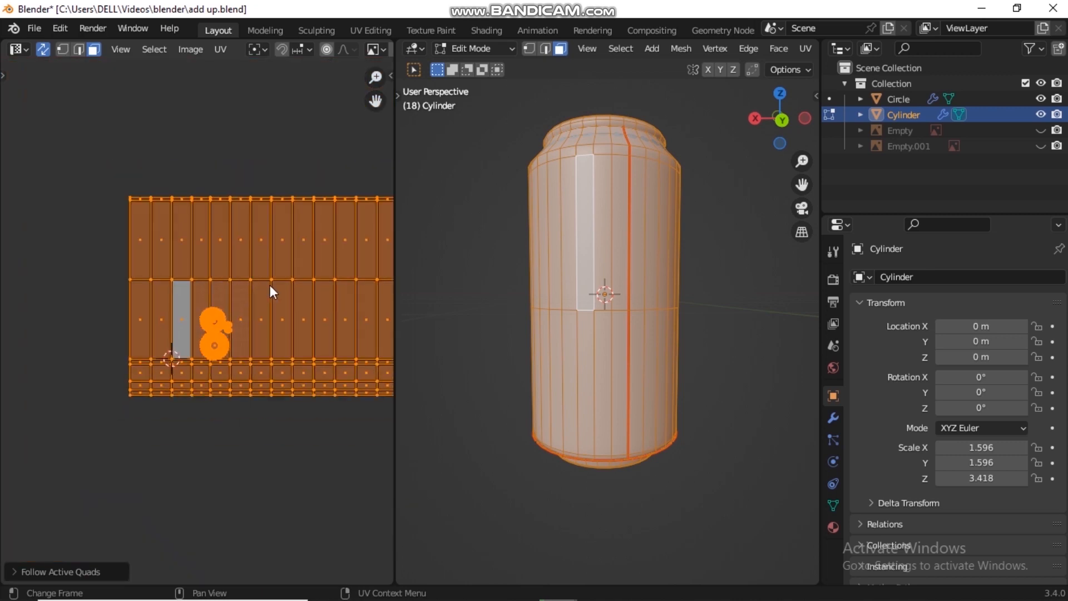
# Select only the body's rectangular UV island and scale it down to a small strip
pyautogui.click(258, 303)
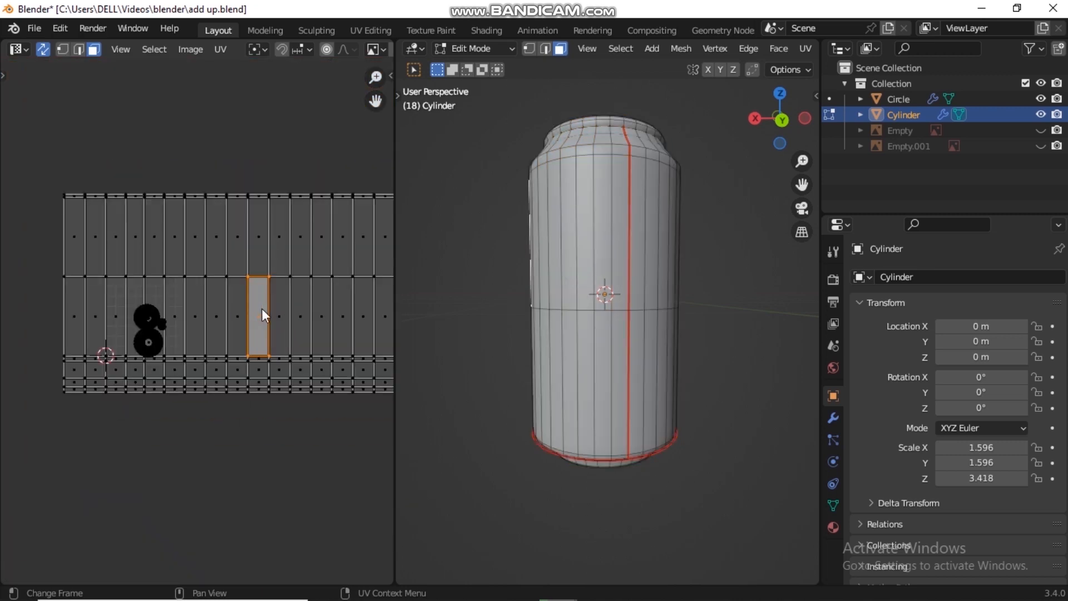
pyautogui.hotkey('ctrl', 'i')
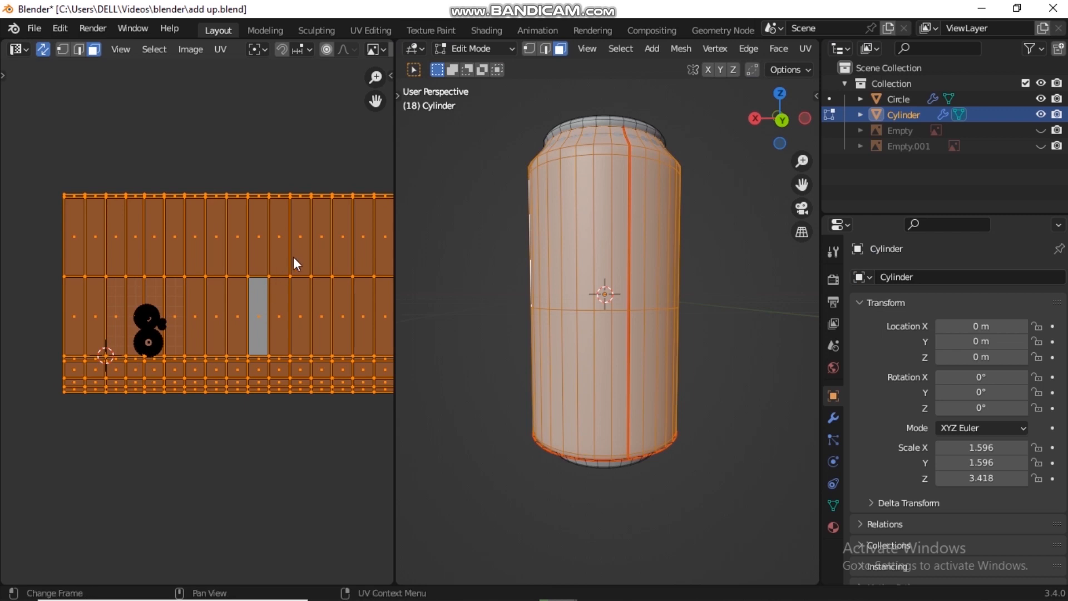
pyautogui.keyDown('alt'); pyautogui.scroll(-1, 299, 255); pyautogui.keyUp('alt')
pyautogui.keyDown('alt'); pyautogui.scroll(-3, 298, 257); pyautogui.keyUp('alt')
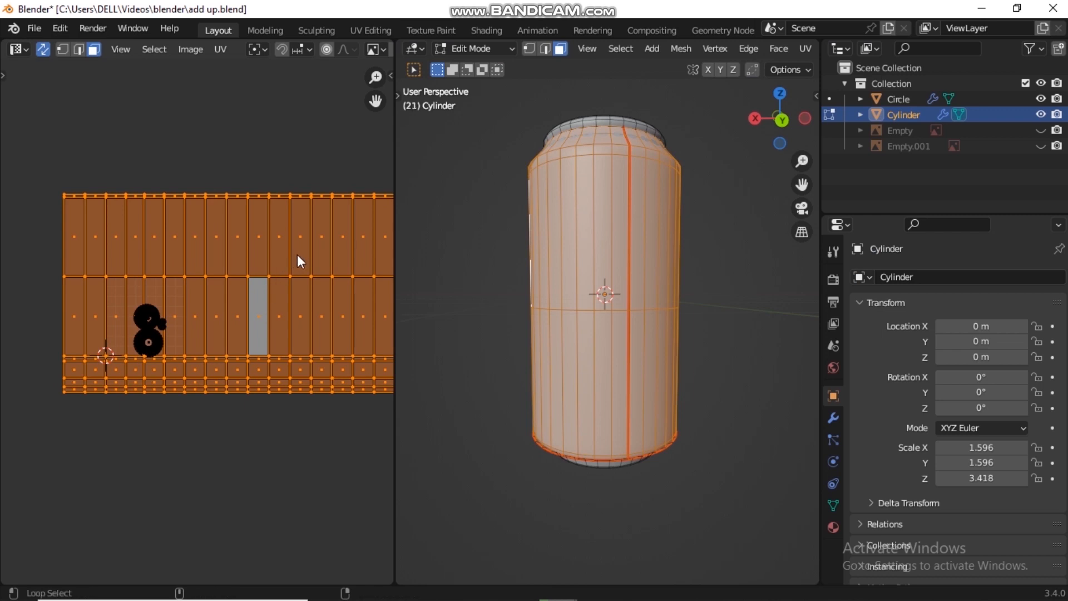
pyautogui.scroll(-3, 297, 257)
pyautogui.press('s')
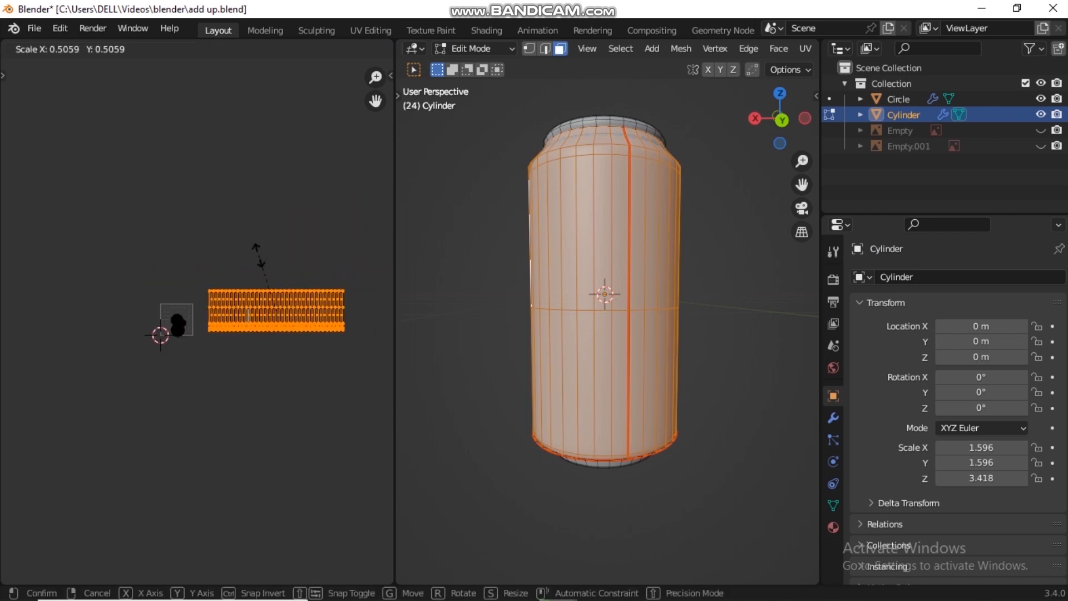
pyautogui.click(270, 289)
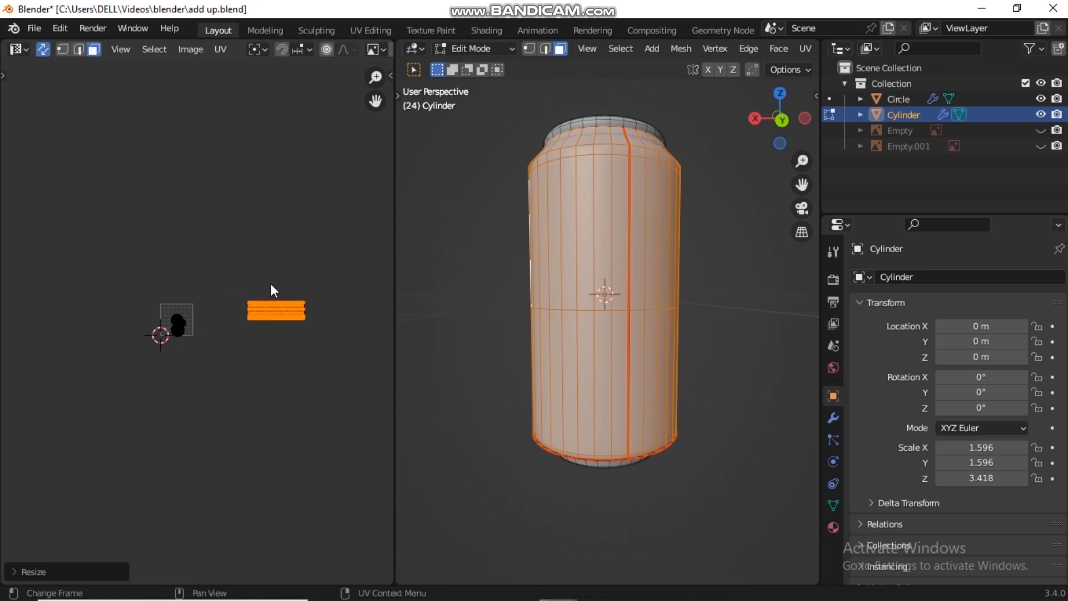
# Move the body's UV strip over to the left edge of the UV square and return to Object Mode
pyautogui.scroll(6, 270, 284)
pyautogui.scroll(-1, 270, 278)
pyautogui.press('g')
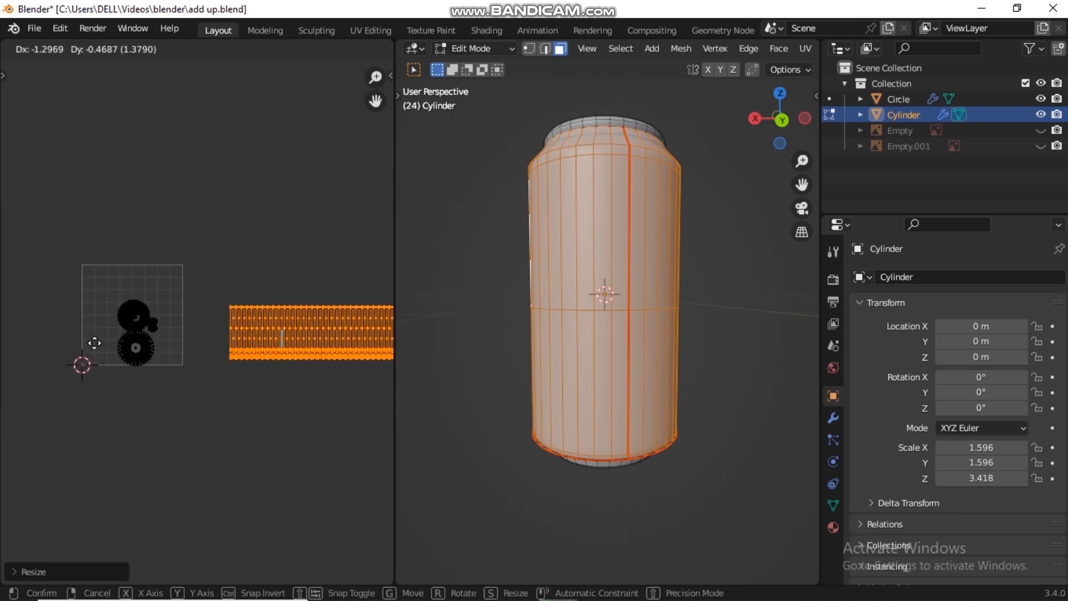
pyautogui.click(27, 311)
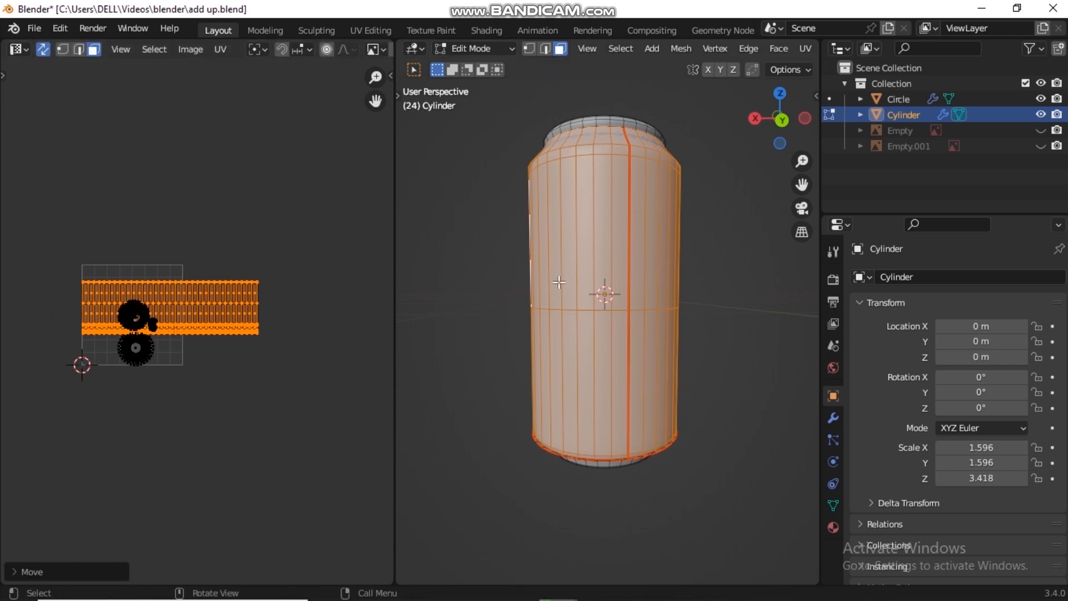
pyautogui.press('Tab')
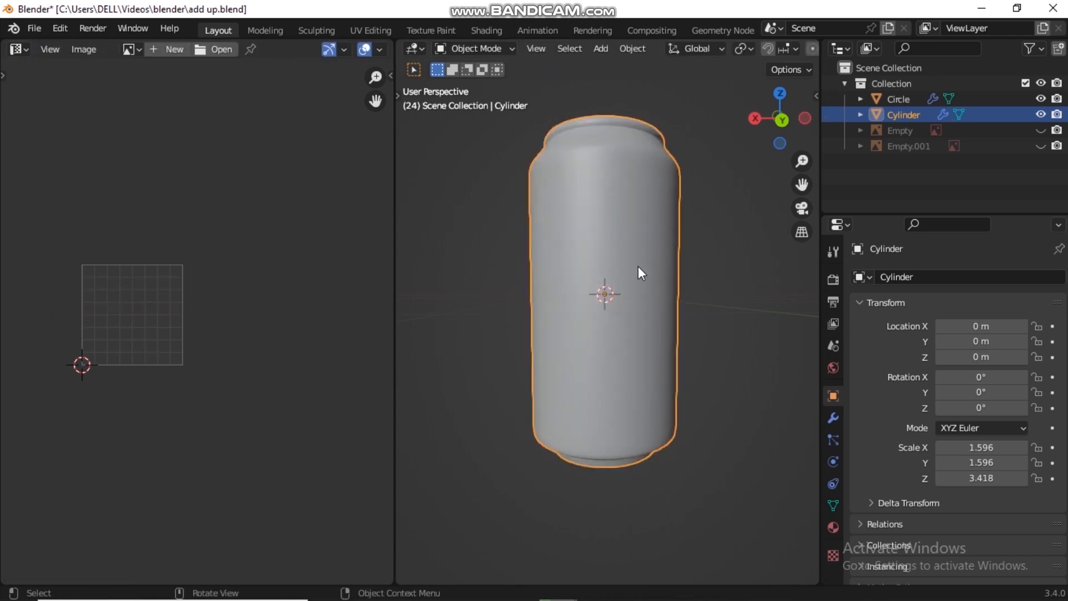
# Add an area light and raise it along the Z axis above the can to about 5.63 m
pyautogui.scroll(-4, 643, 268)
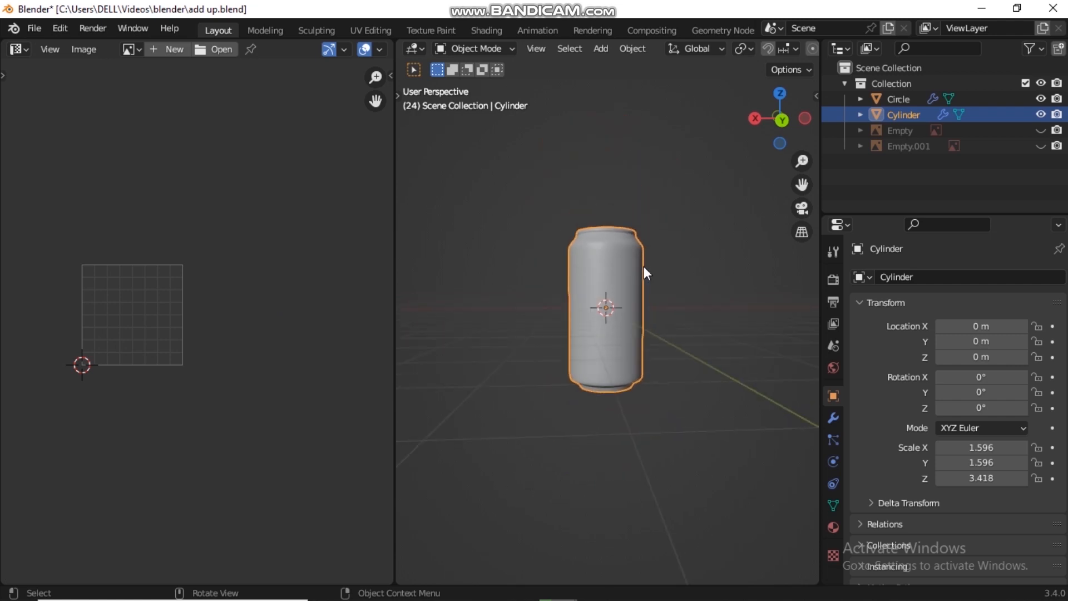
pyautogui.moveTo(644, 268); pyautogui.dragTo(641, 297, button='middle')
pyautogui.hotkey('shift', 'a')
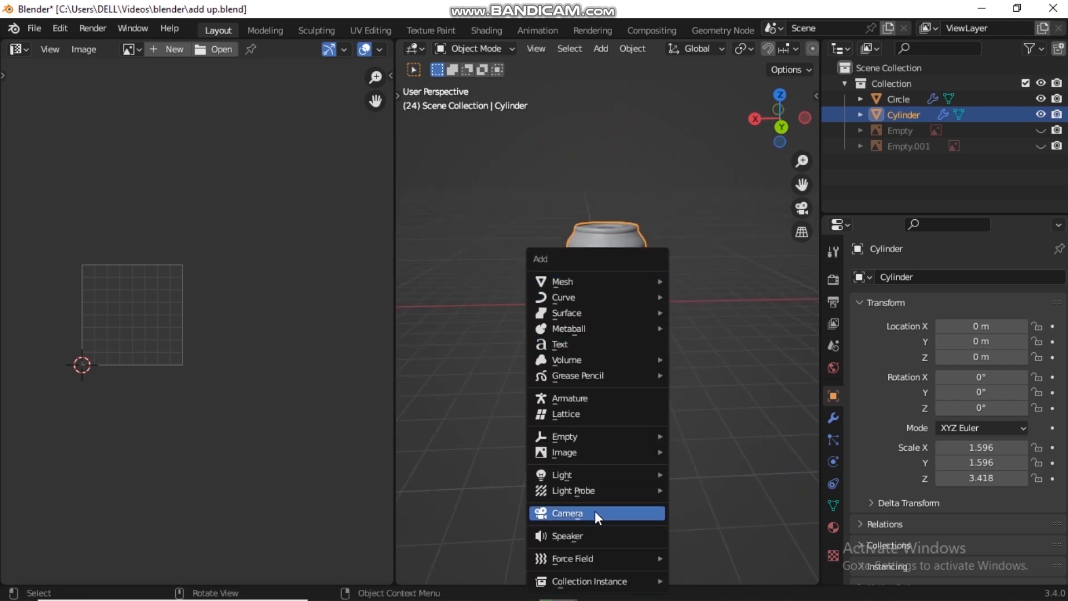
pyautogui.moveTo(606, 472)
pyautogui.click(697, 525)
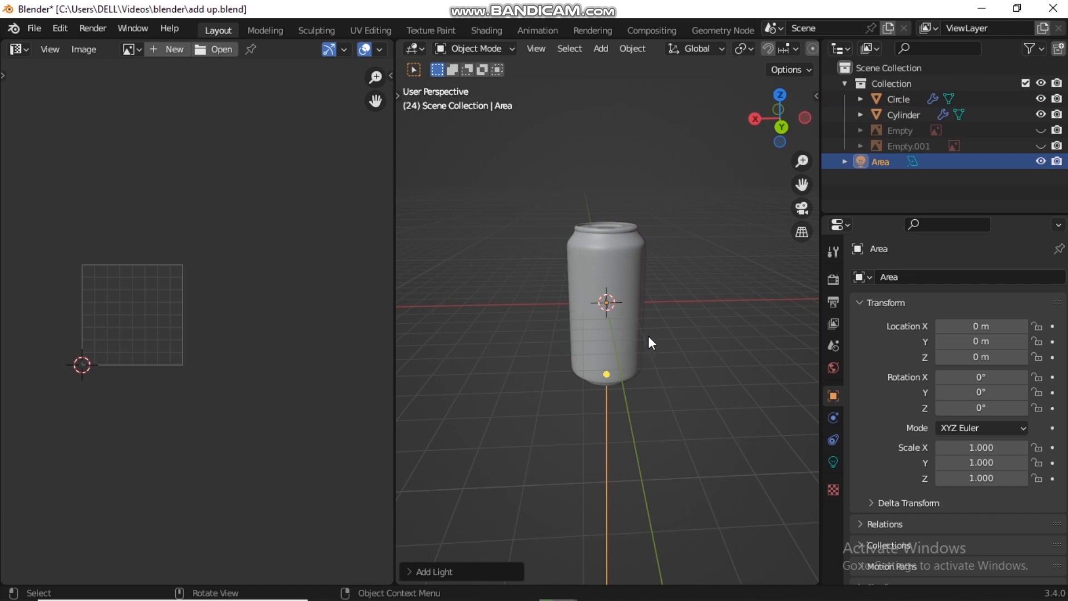
pyautogui.press('g')
pyautogui.press('z')
pyautogui.click(625, 192)
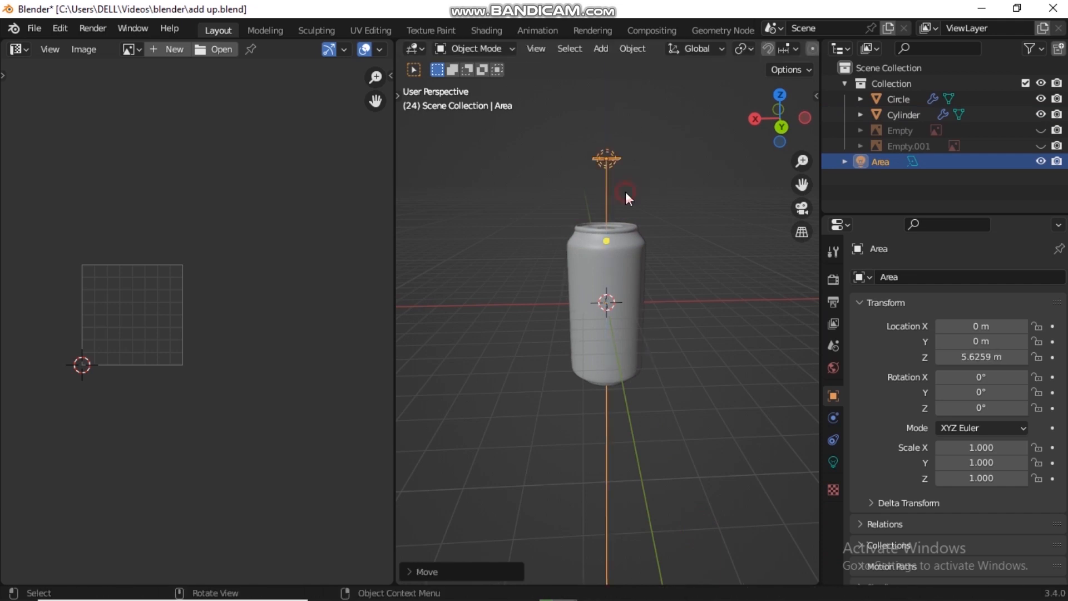
# Scale the area light above the can up to about 13.03
pyautogui.press('KP_1')
pyautogui.press('s')
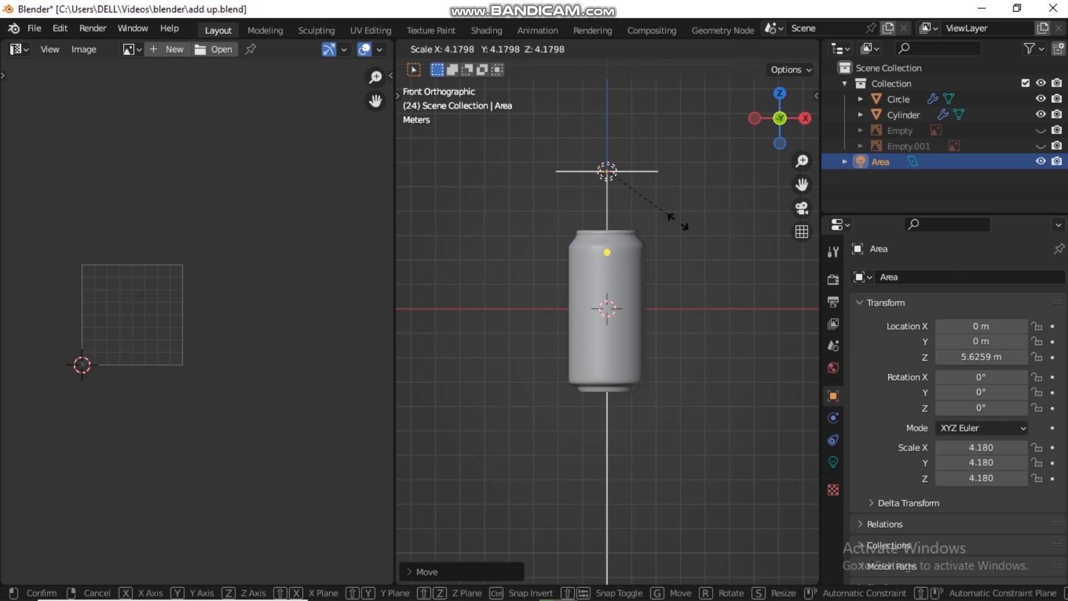
pyautogui.click(533, 209)
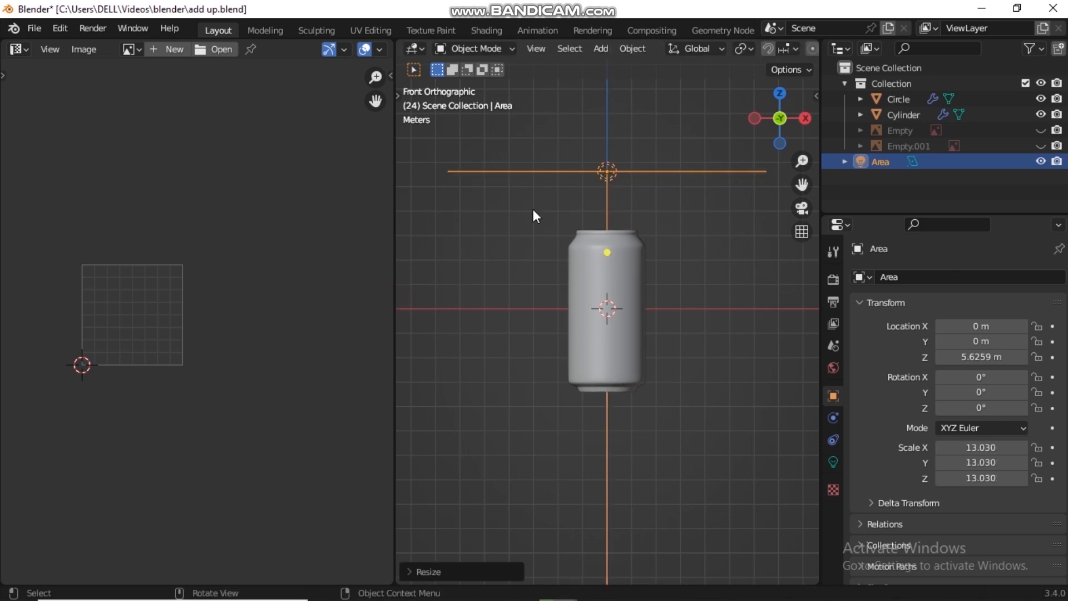
# Raise the area light further above the can to a height of about 9.13 m, keeping it centred
pyautogui.moveTo(628, 198); pyautogui.dragTo(451, 298, button='middle')
pyautogui.moveTo(546, 240); pyautogui.dragTo(584, 202, button='middle')
pyautogui.press('KP_3')
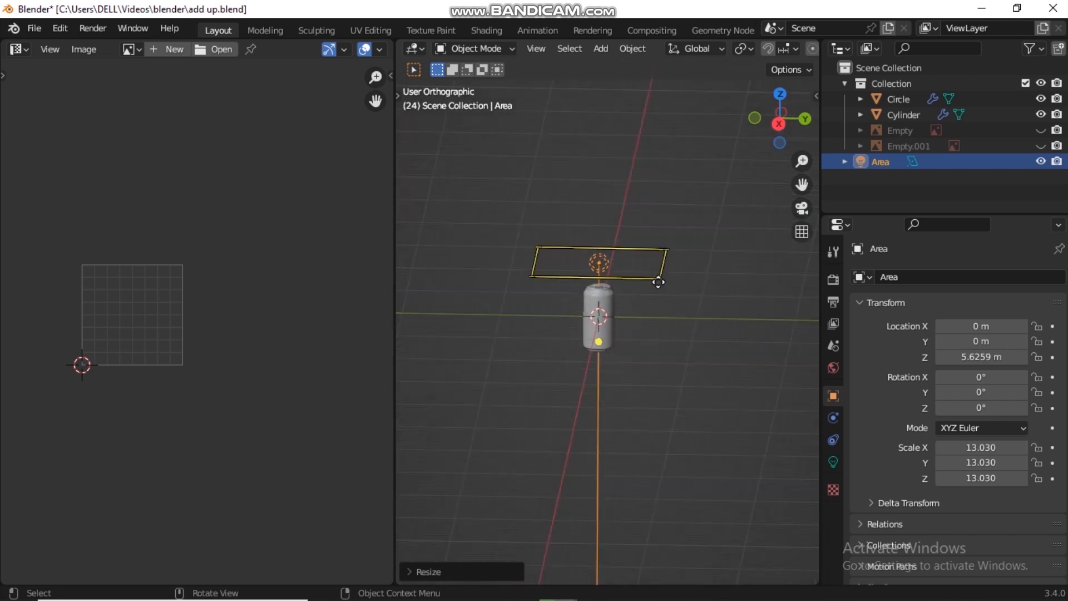
pyautogui.scroll(3, 659, 282)
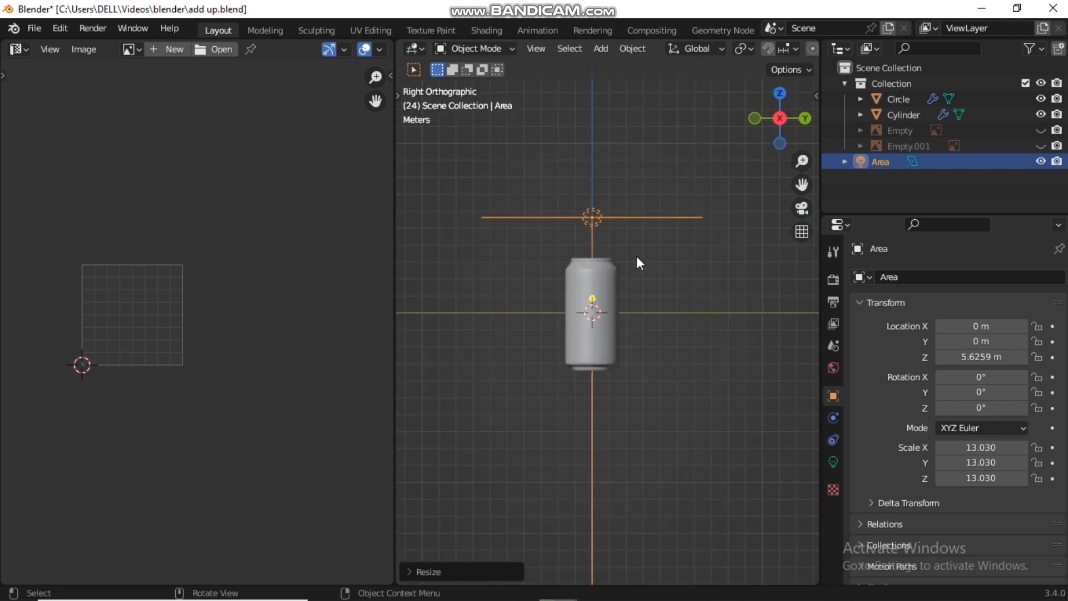
pyautogui.keyDown('shift'); pyautogui.moveTo(637, 254); pyautogui.dragTo(638, 220, button='middle'); pyautogui.keyUp('shift')
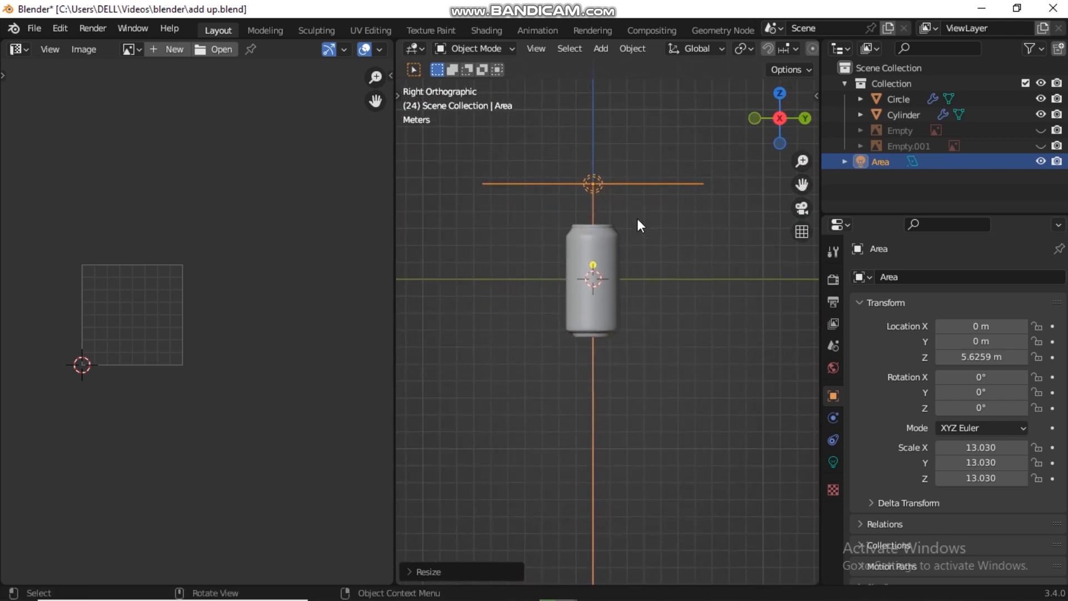
pyautogui.press('g')
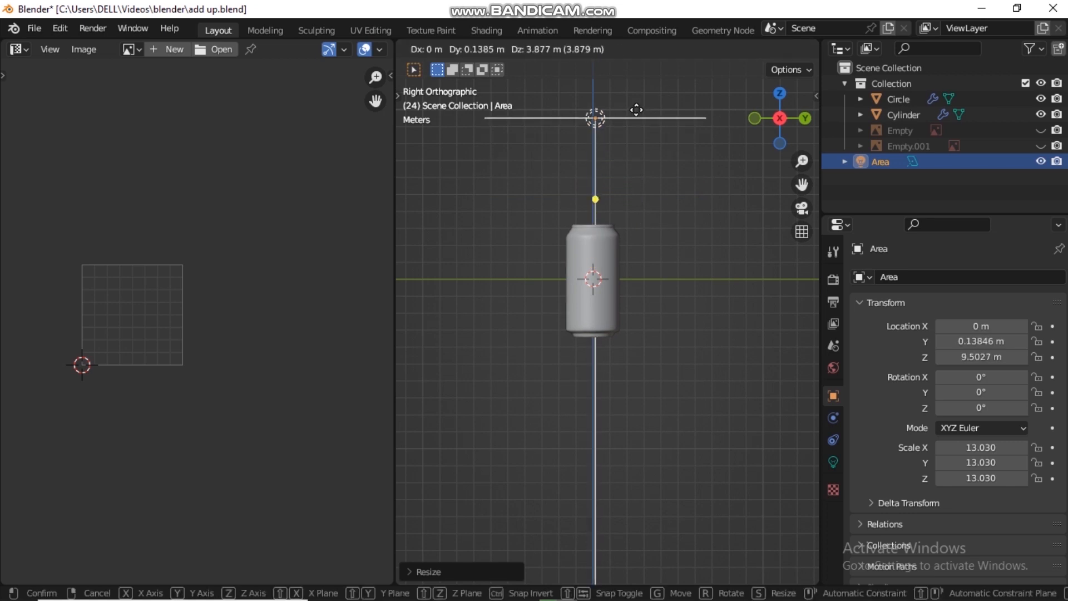
pyautogui.click(634, 116)
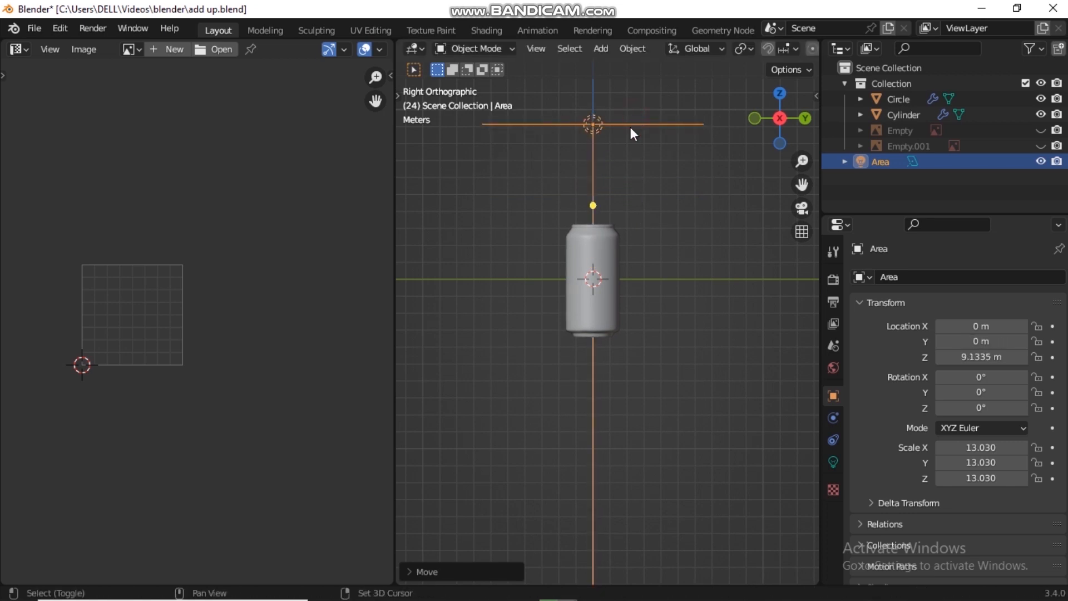
# Duplicate the area light, place the copy below the can at about Z -7.57 m, and rotate it 180° to face upward
pyautogui.hotkey('shift', 'd')
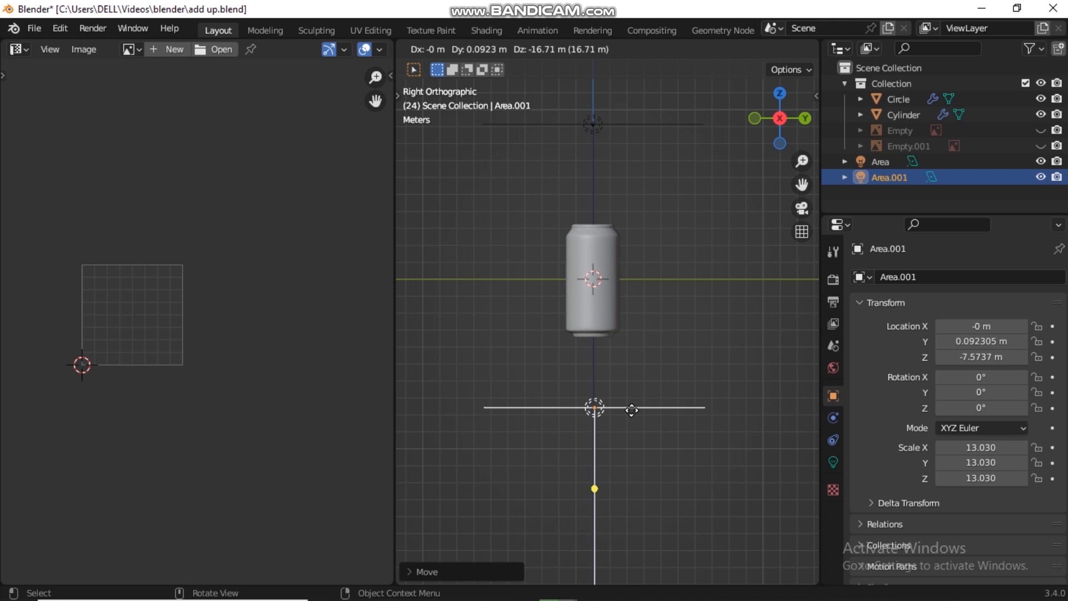
pyautogui.click(629, 409)
pyautogui.press('r')
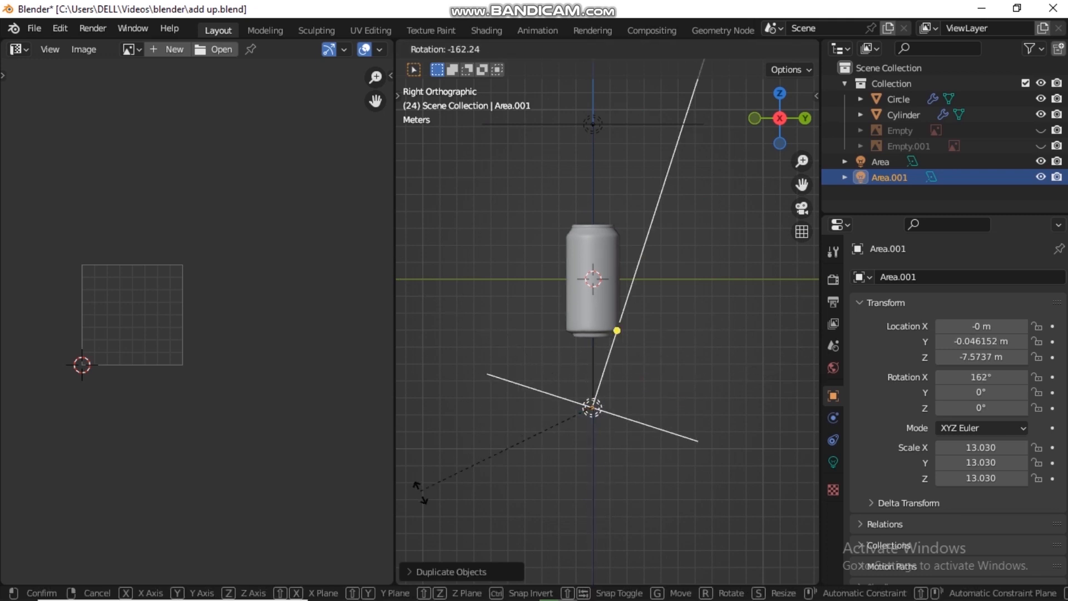
pyautogui.click(490, 501)
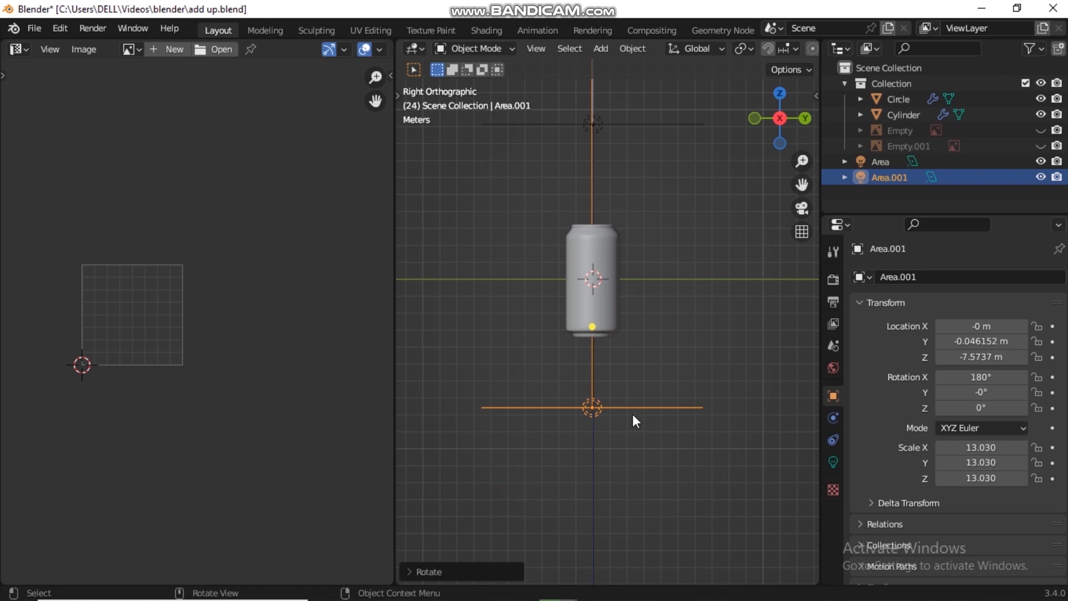
# Move the lower area light to about Y -3.32 m, Z -5.36 m and tilt it to about 144° on X towards the can
pyautogui.press('g')
pyautogui.click(570, 372)
pyautogui.press('r')
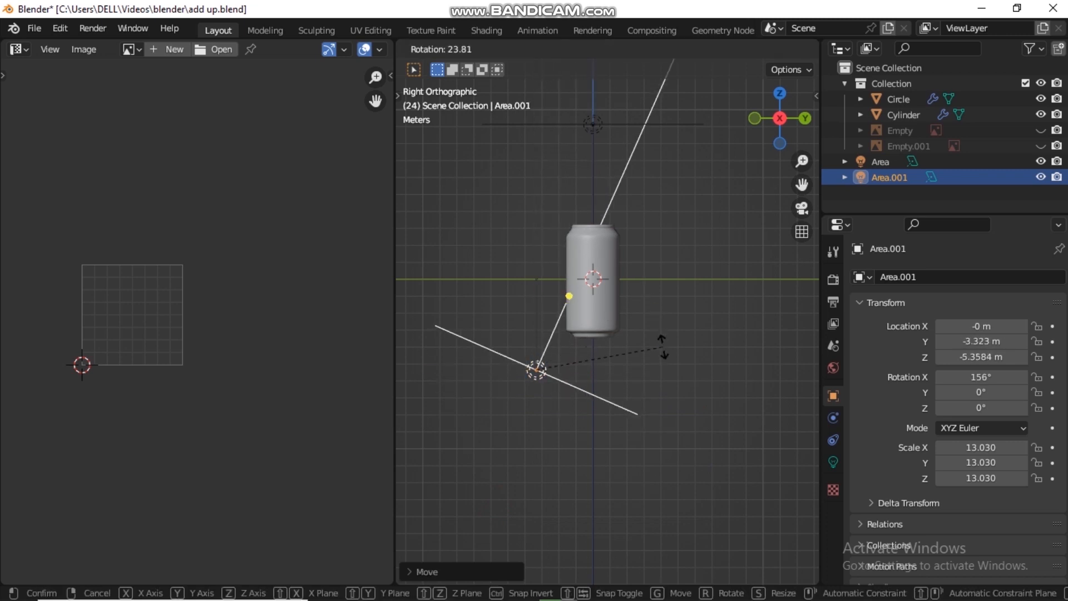
pyautogui.click(665, 373)
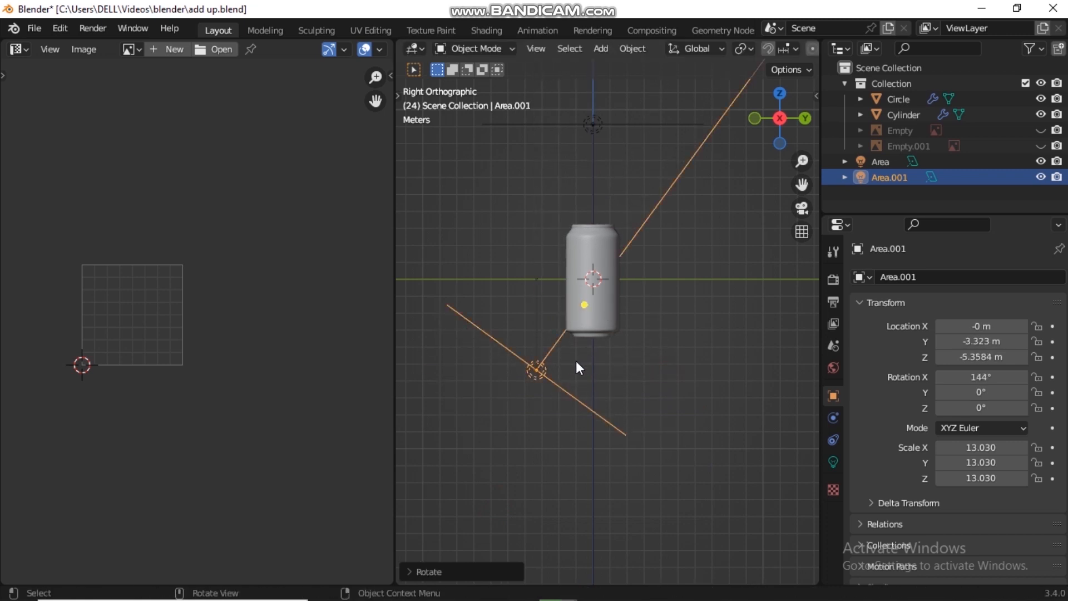
pyautogui.press('KP_1')
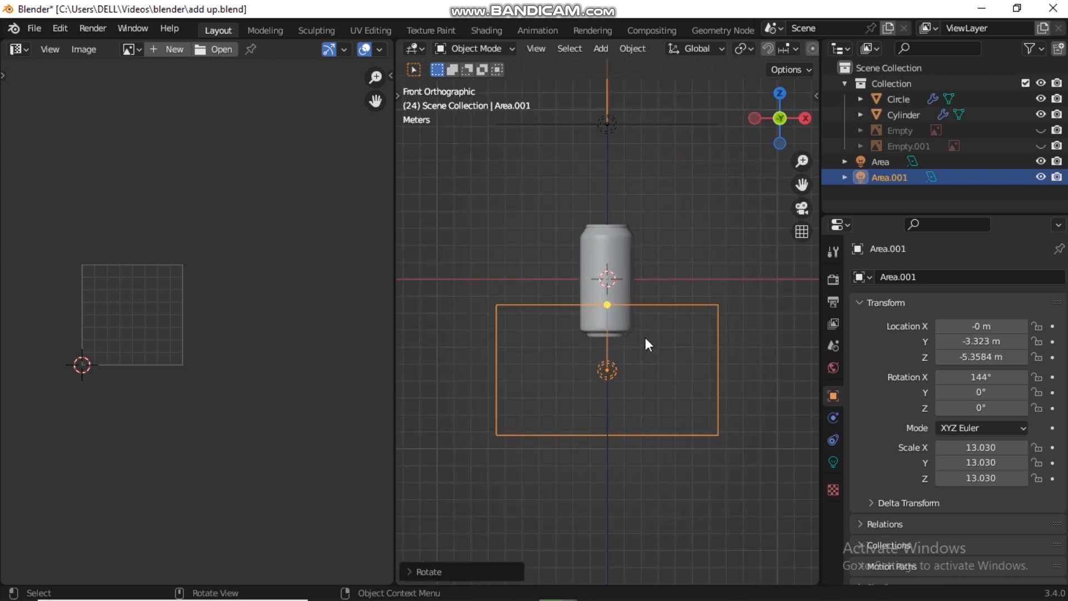
# Duplicate the lower area light and place the copy beside the can at about X 6.78 m, Z 1.43 m
pyautogui.keyDown('shift'); pyautogui.moveTo(649, 318); pyautogui.dragTo(603, 345, button='middle'); pyautogui.keyUp('shift')
pyautogui.hotkey('shift', 'd')
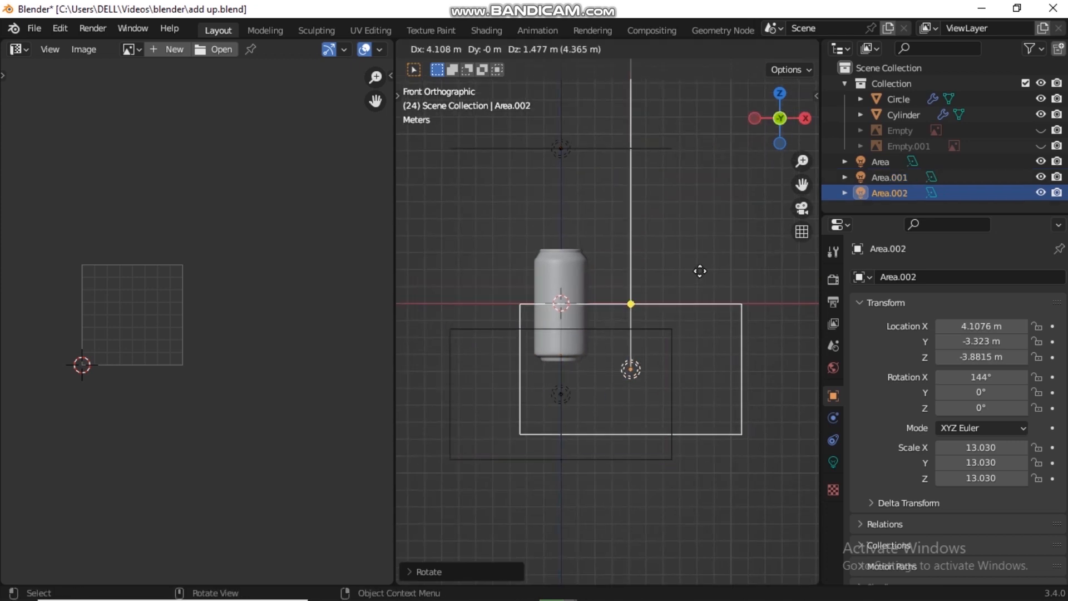
pyautogui.click(717, 229)
pyautogui.moveTo(719, 228); pyautogui.dragTo(610, 281, button='middle')
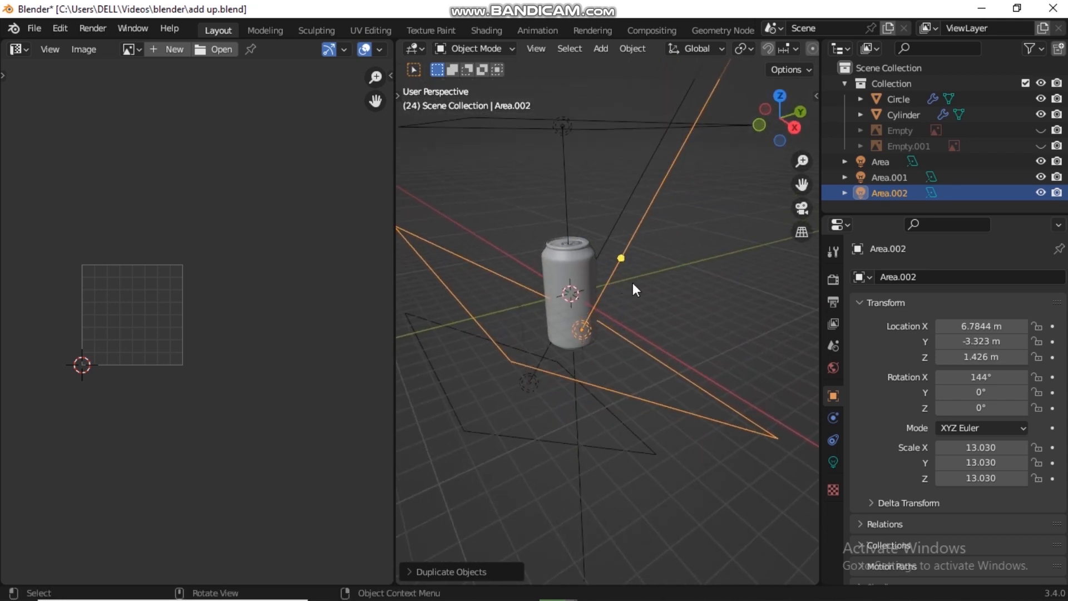
pyautogui.press('KP_1')
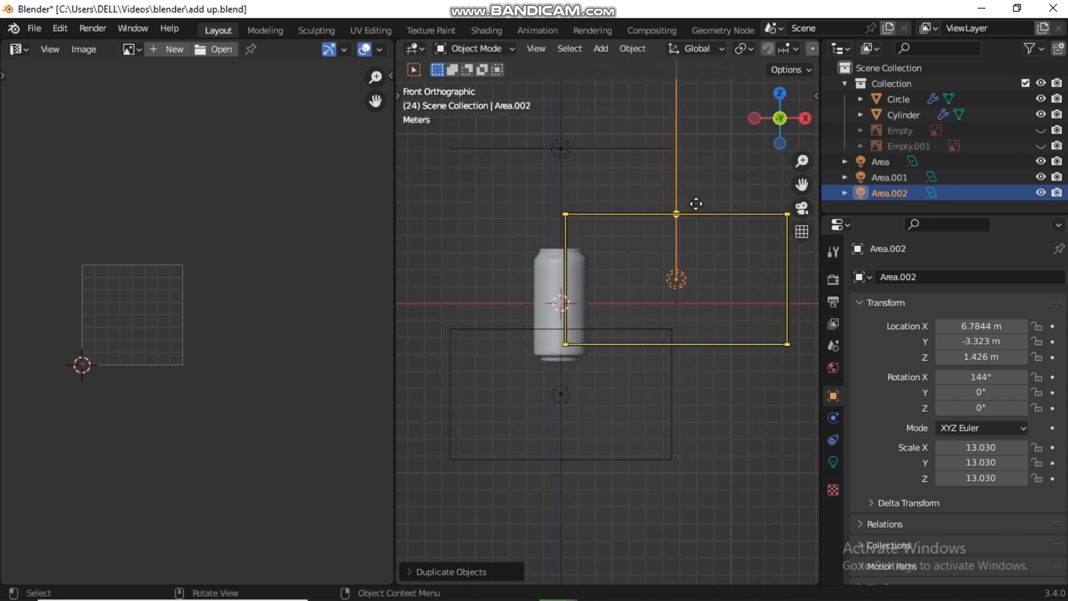
pyautogui.press('r')
pyautogui.press('r')
pyautogui.rightClick(719, 207)
pyautogui.press('r')
pyautogui.press('r')
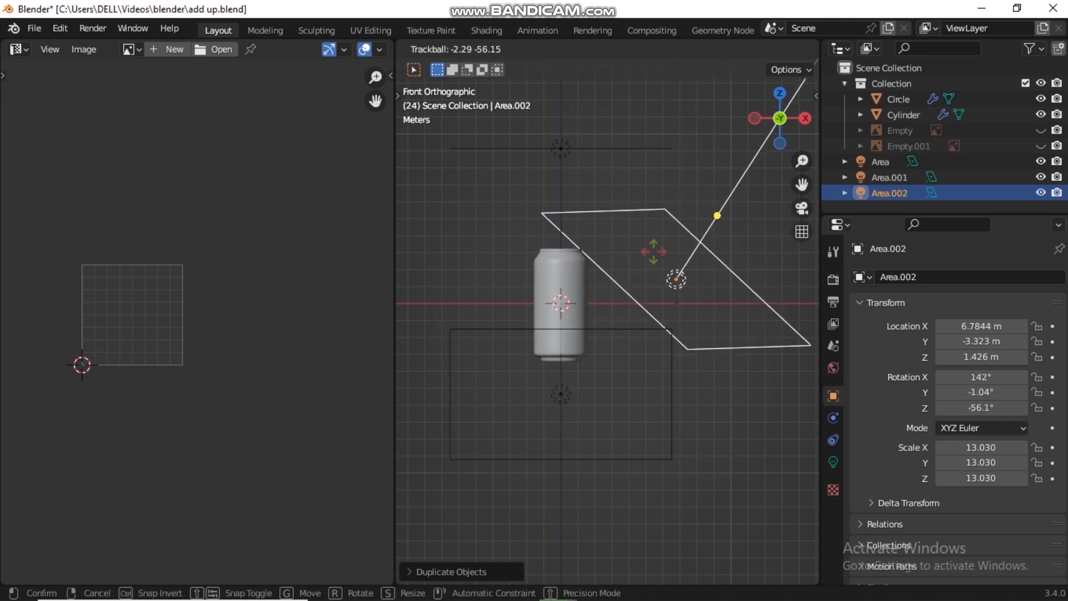
pyautogui.rightClick(685, 231)
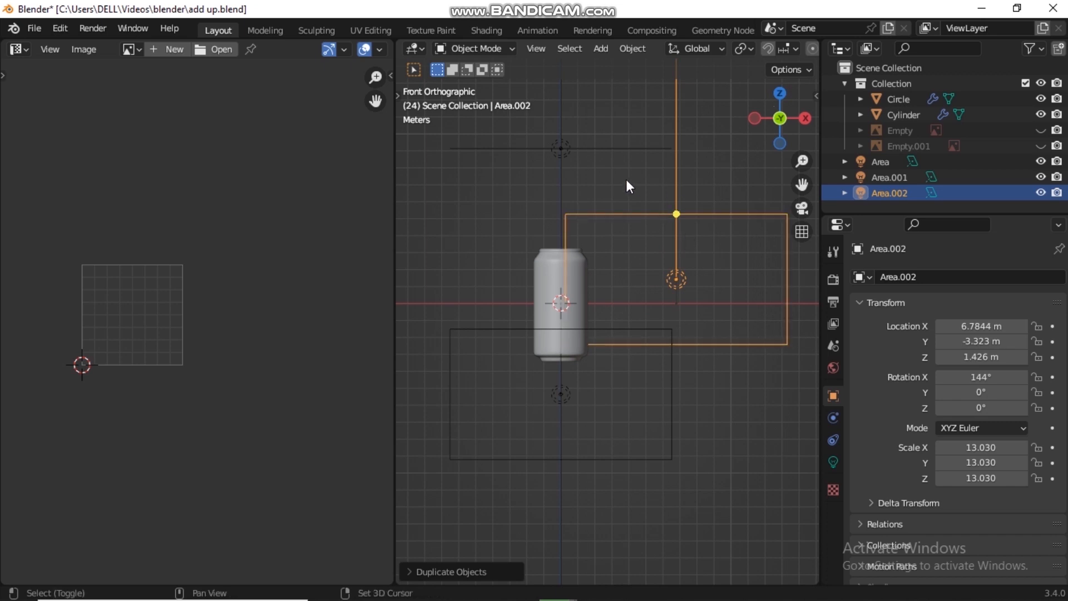
# Aim the side area light at the can using front and top views, to a rotation of about 105°, -28.5°, 56.8°
pyautogui.hotkey('shift', 't')
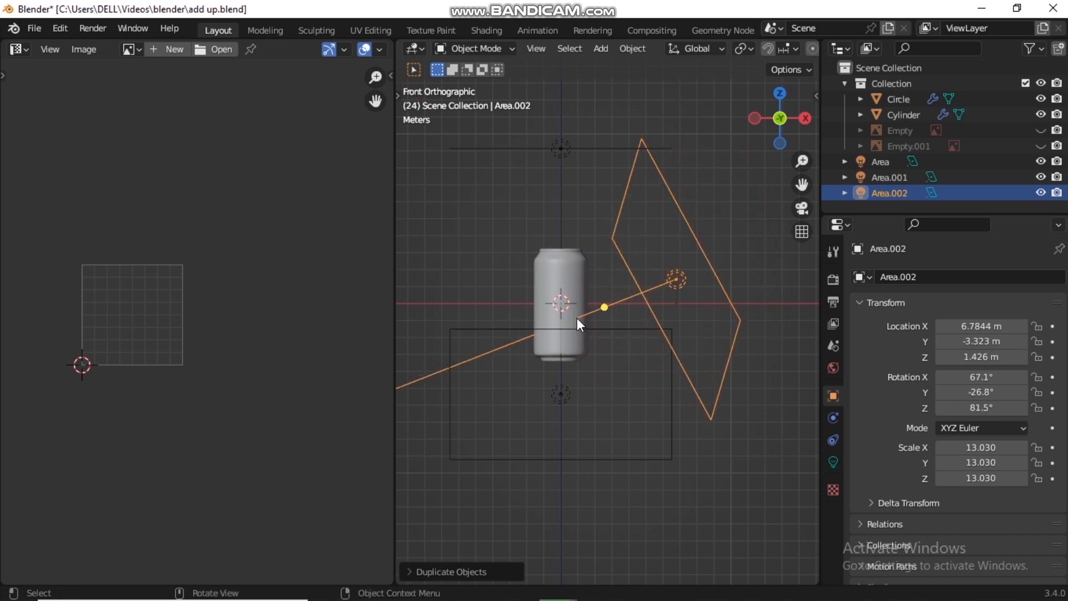
pyautogui.press('KP_7')
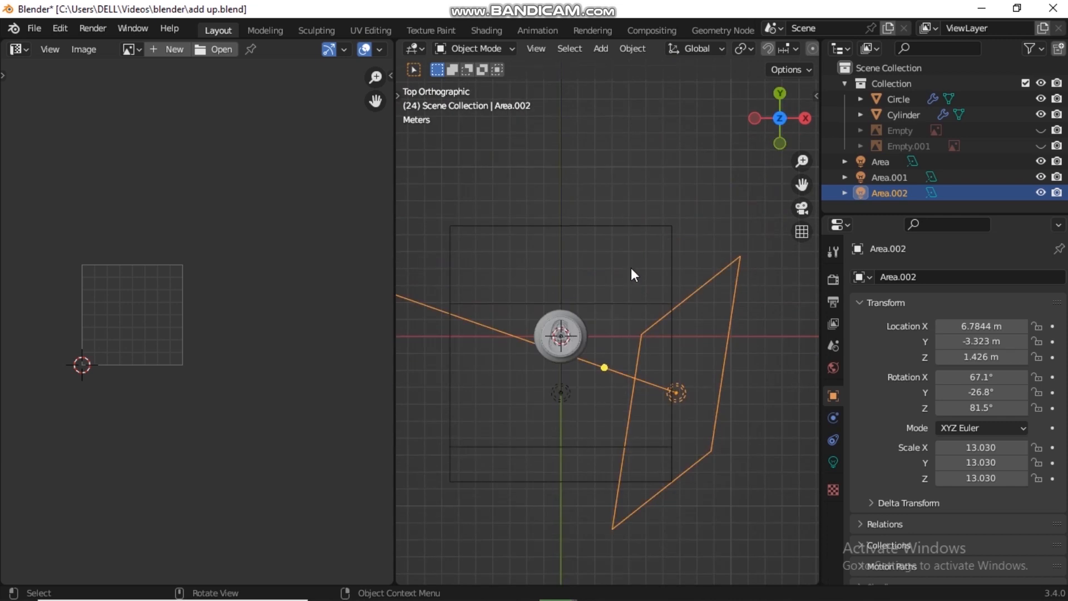
pyautogui.hotkey('shift', 't')
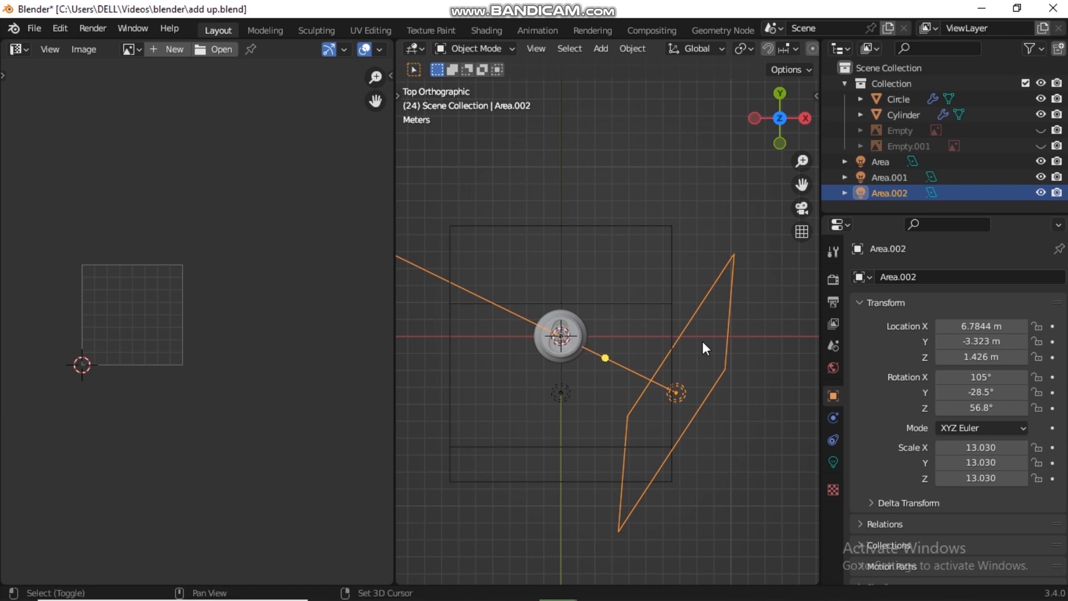
# Duplicate the side light to the can's opposite side at about X -5.91 m, Y -4.11 m, and rotate it to about -61.2° on Z
pyautogui.hotkey('shift', 'd')
pyautogui.click(486, 355)
pyautogui.press('r')
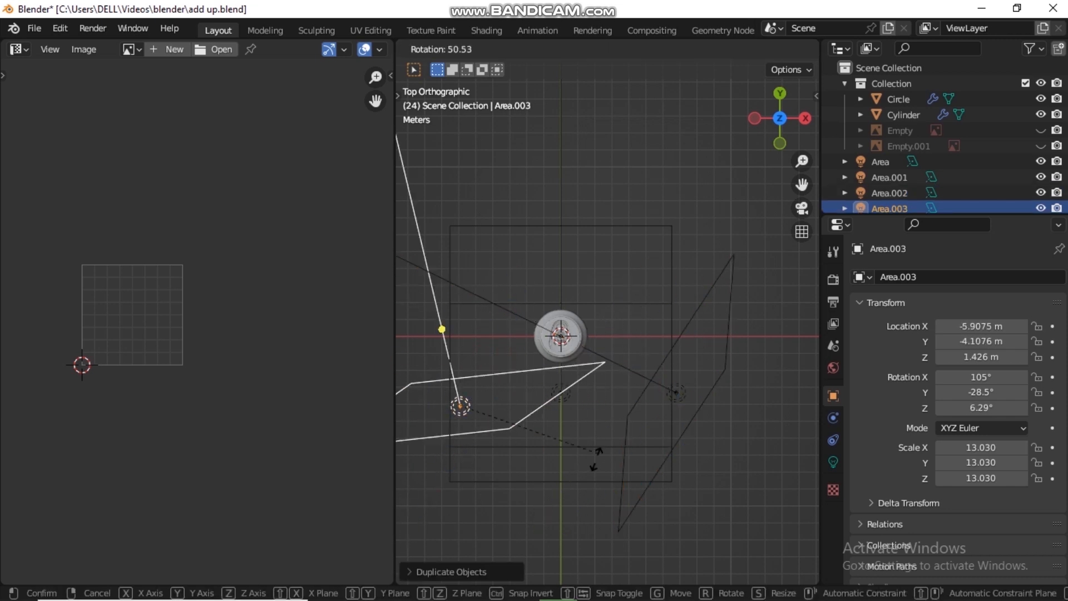
pyautogui.click(468, 527)
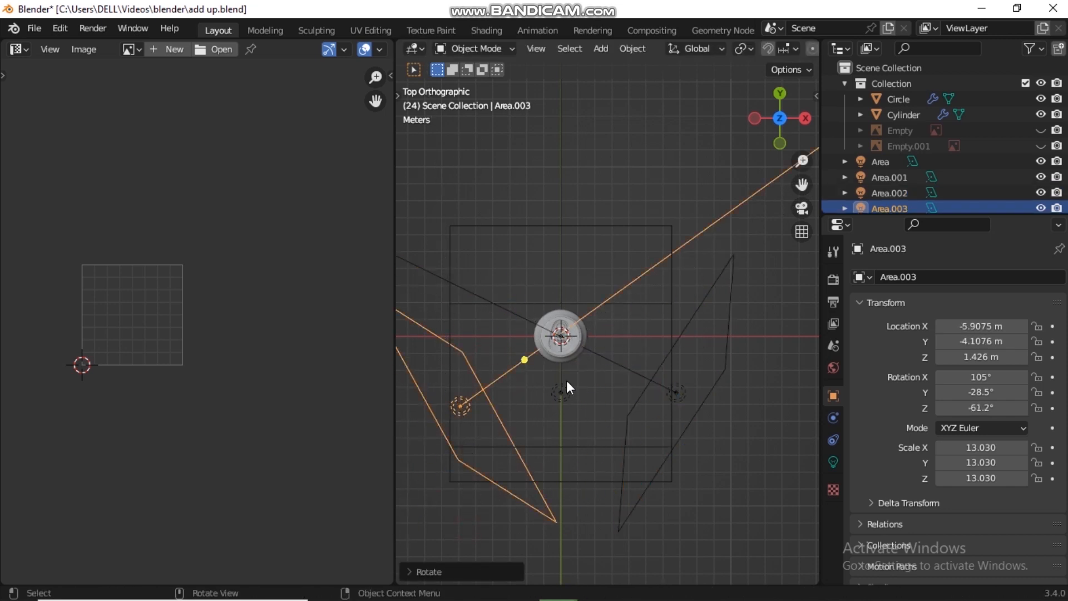
# Add a camera at the world origin facing along the front view and look through it
pyautogui.moveTo(569, 380); pyautogui.dragTo(569, 352, button='middle')
pyautogui.press('KP_1')
pyautogui.hotkey('shift', 'a')
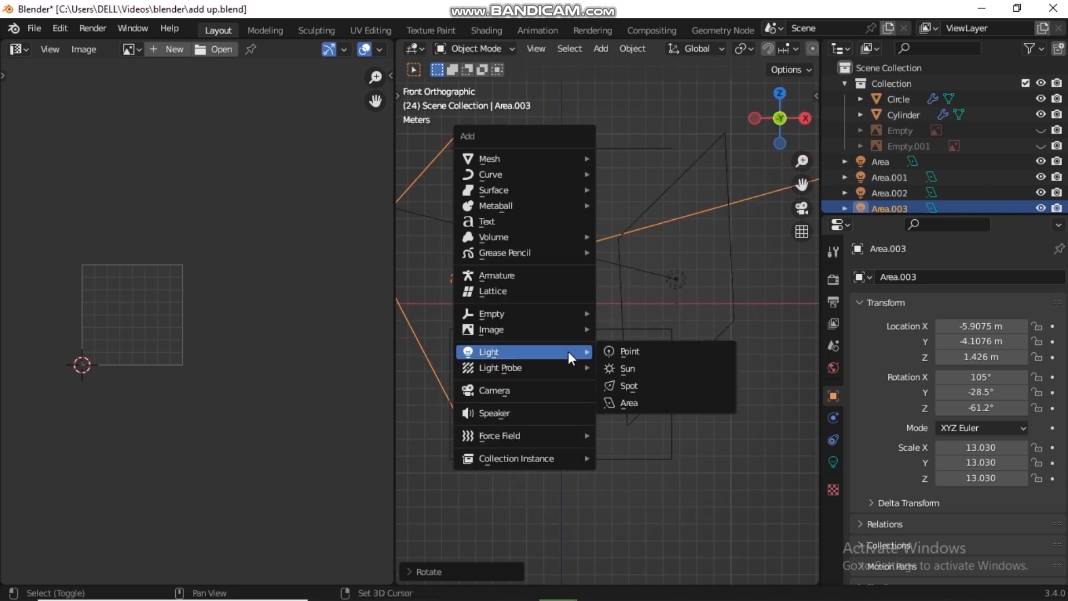
pyautogui.click(556, 390)
pyautogui.press('KP_0')
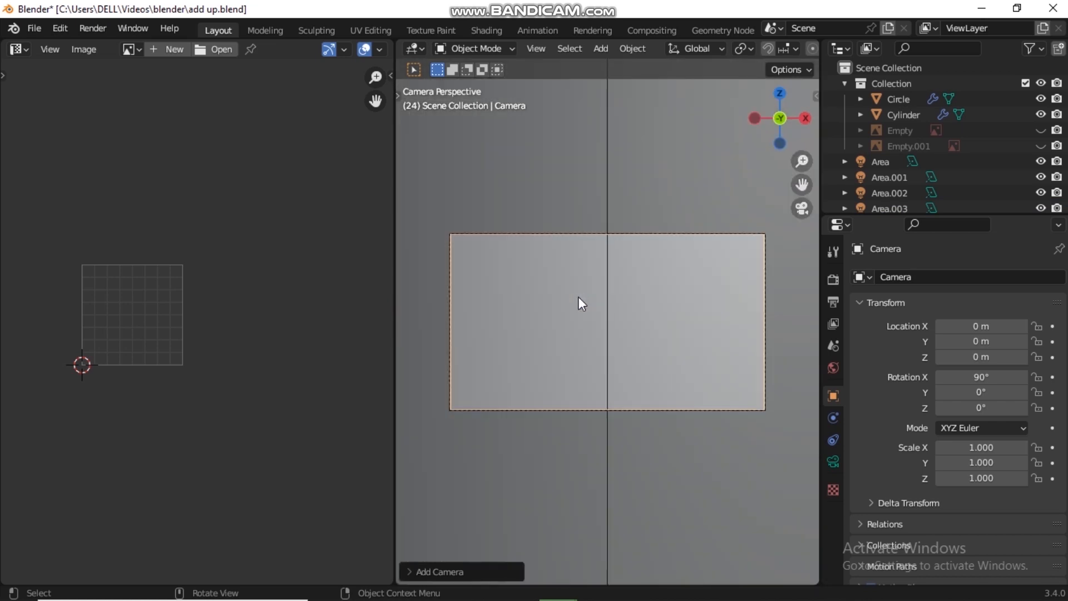
# With the camera locked to the view, pull it back to about Y -21.76 m to frame the whole can, and unlock it
pyautogui.press('n')
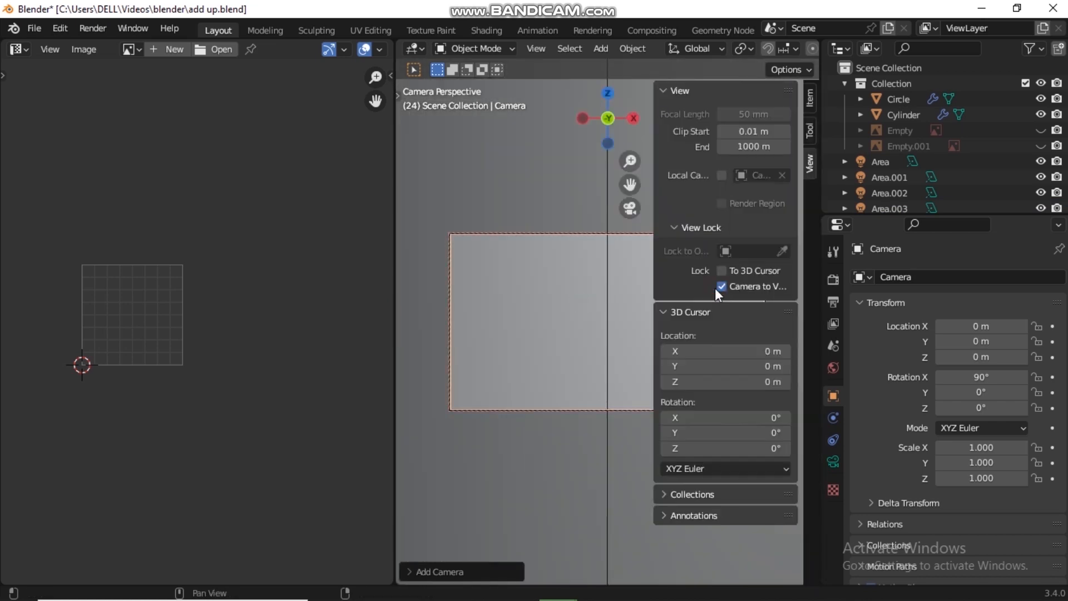
pyautogui.press('n')
pyautogui.scroll(-10, 649, 262)
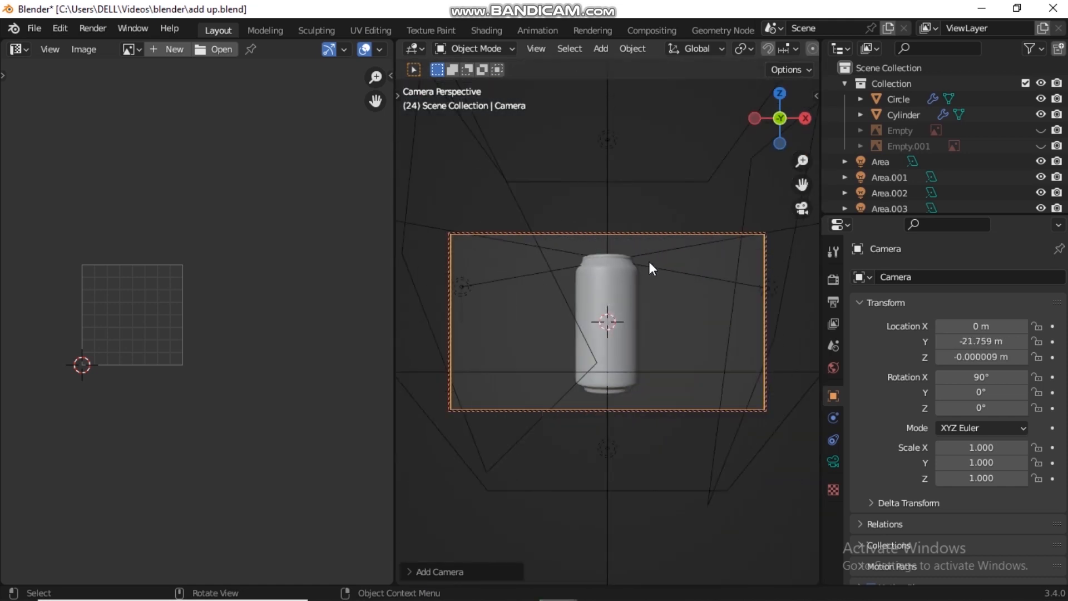
pyautogui.press('n')
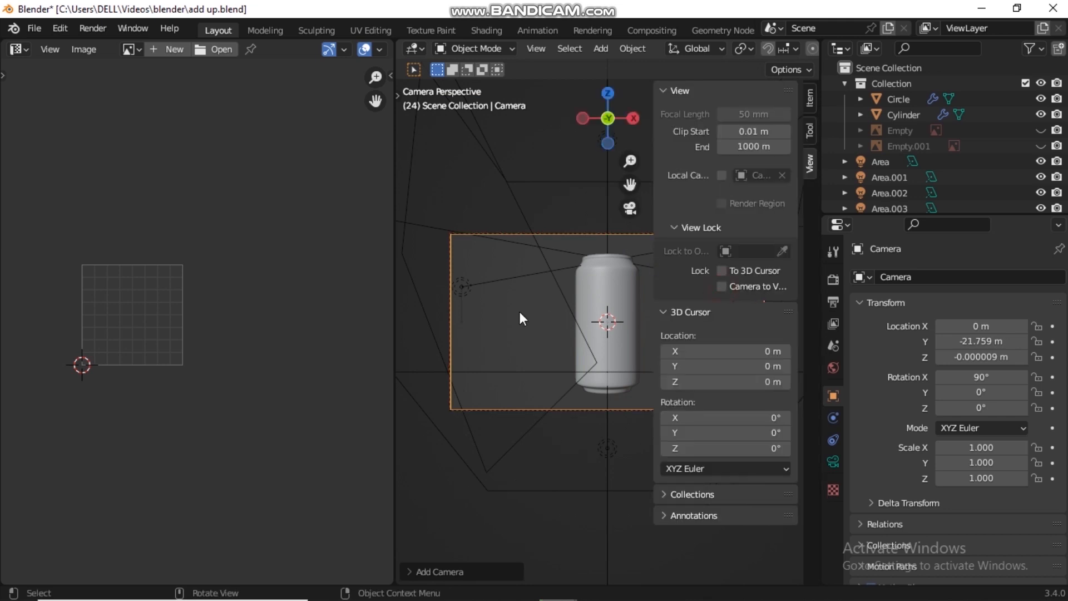
pyautogui.press('n')
# Select the area light above the can and switch the viewport to Rendered shading
pyautogui.click(667, 299)
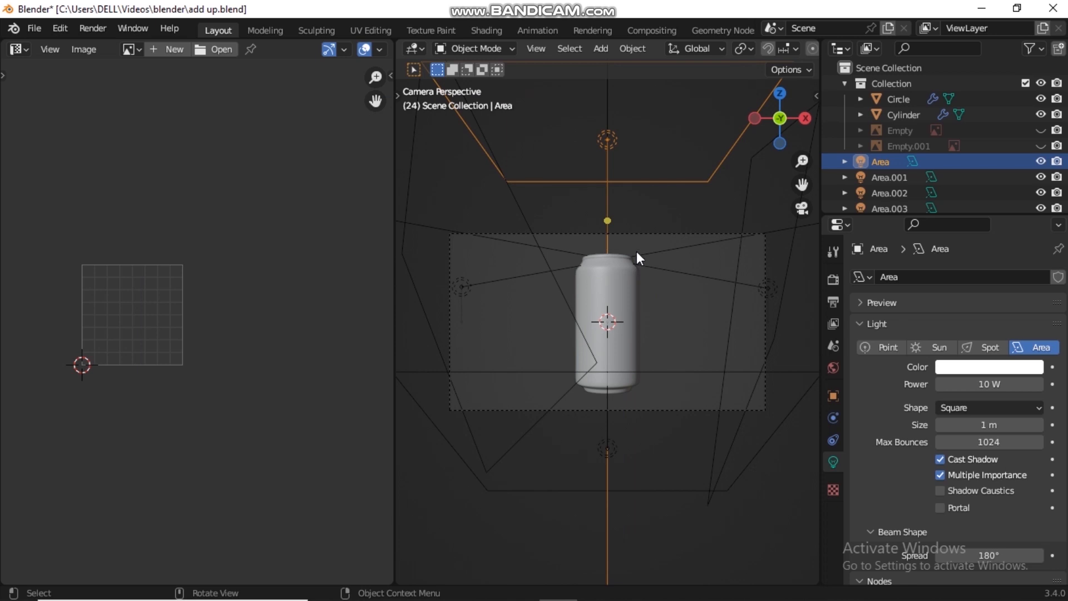
pyautogui.press('z')
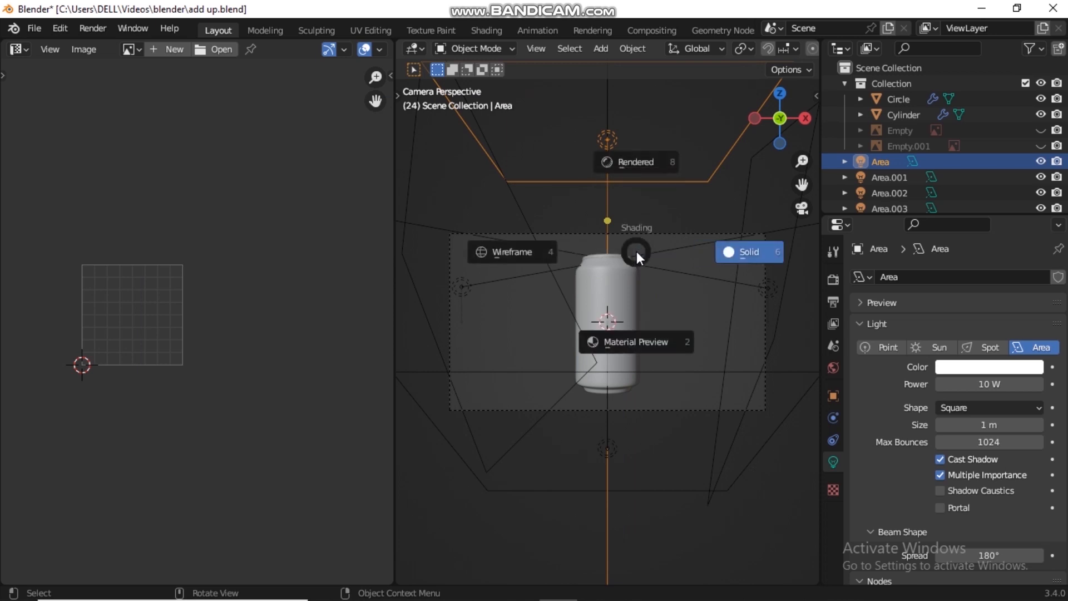
pyautogui.click(620, 161)
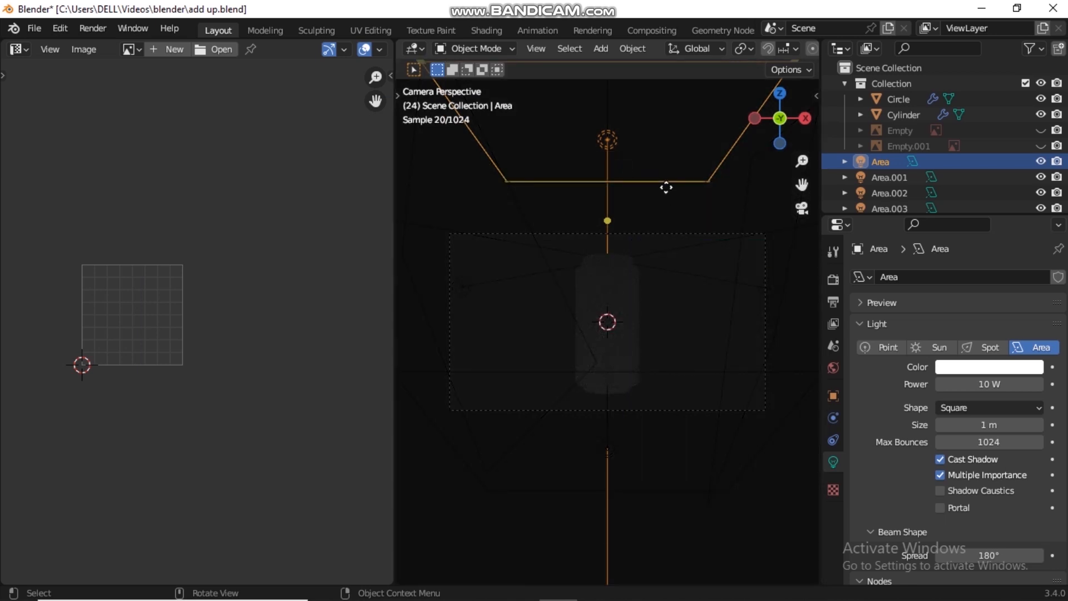
pyautogui.click(833, 367)
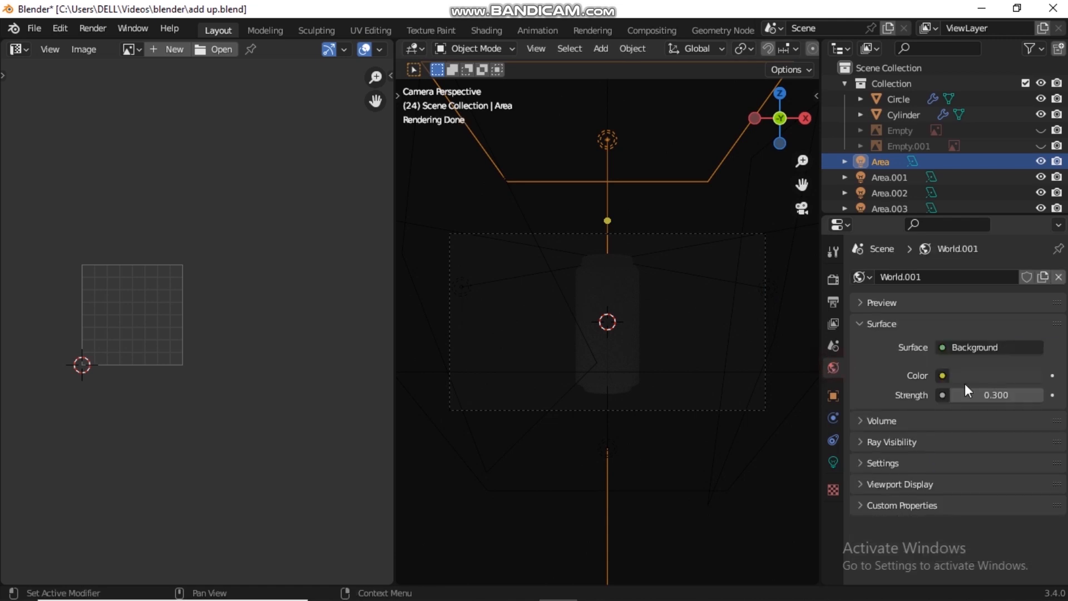
pyautogui.click(1005, 395)
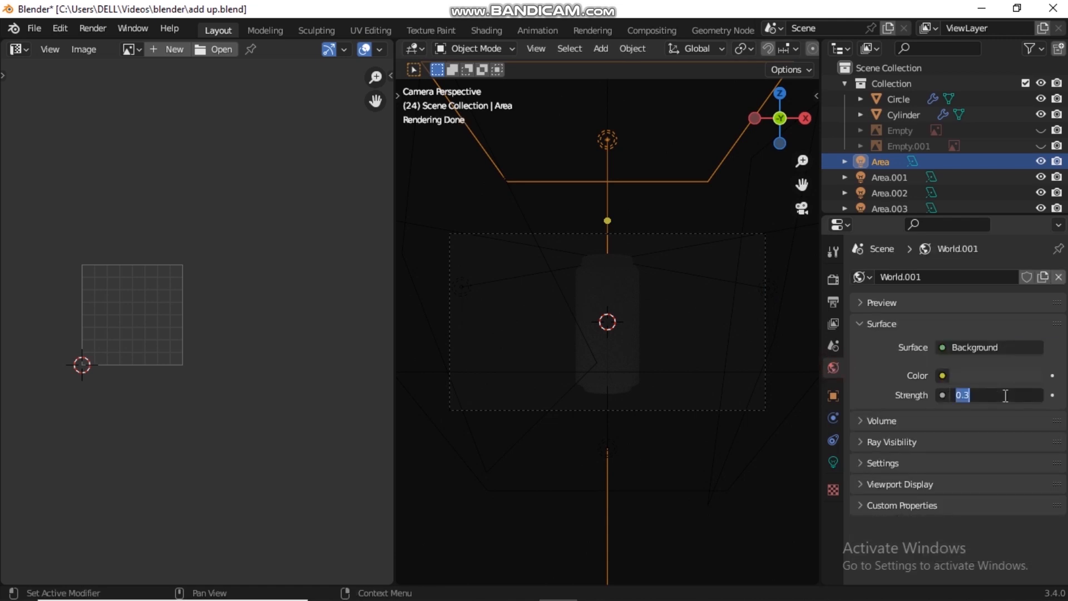
pyautogui.click(668, 184)
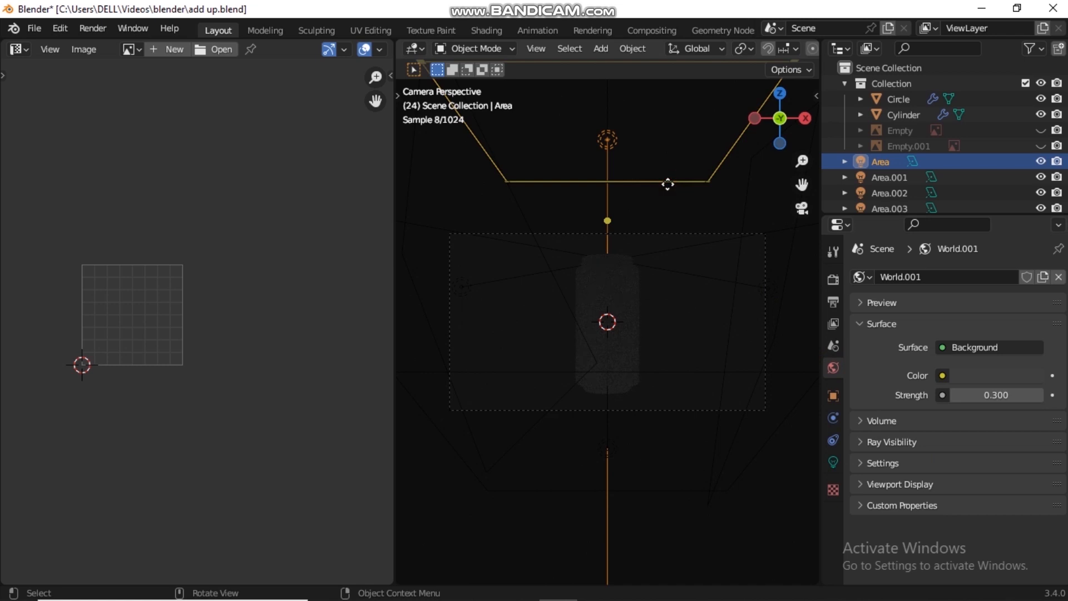
# Set the power of the area light above the can to 500 W
pyautogui.click(833, 461)
pyautogui.click(977, 385)
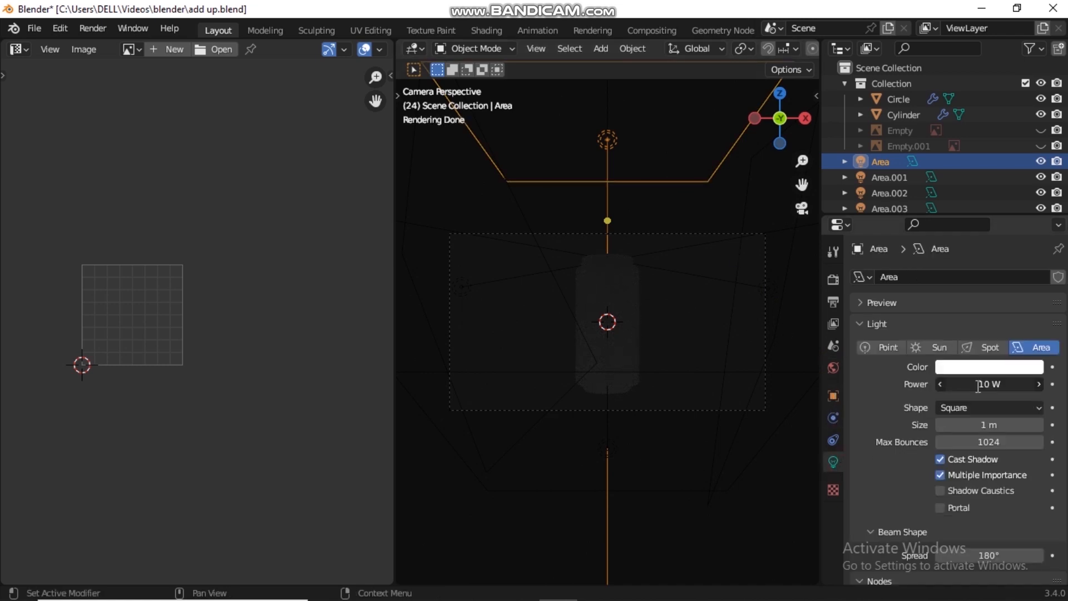
pyautogui.write('10')
pyautogui.press('Return')
pyautogui.click(977, 384)
pyautogui.write('500')
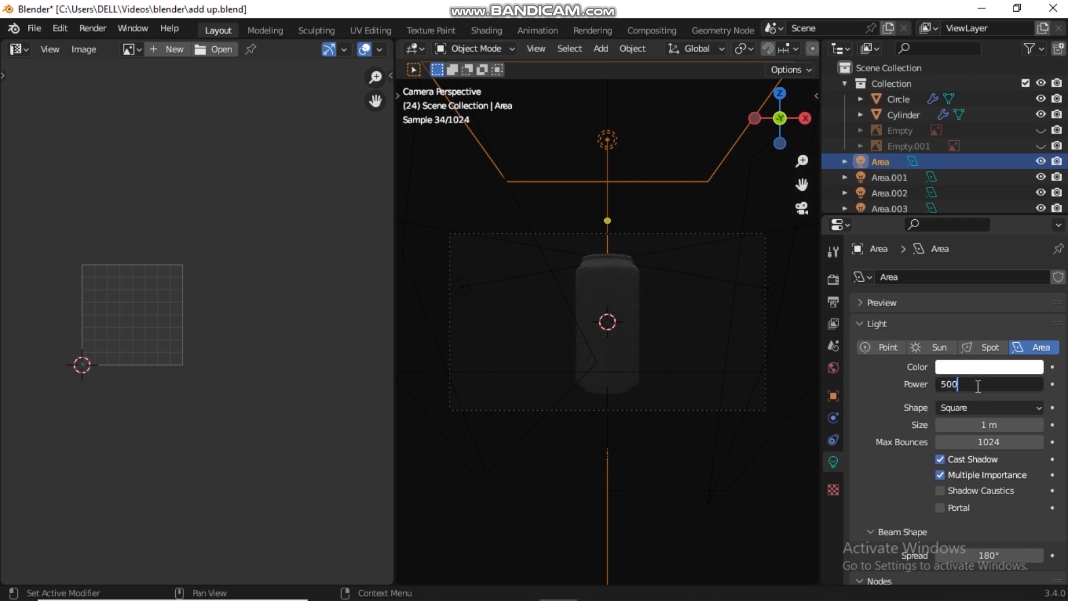
pyautogui.press('Return')
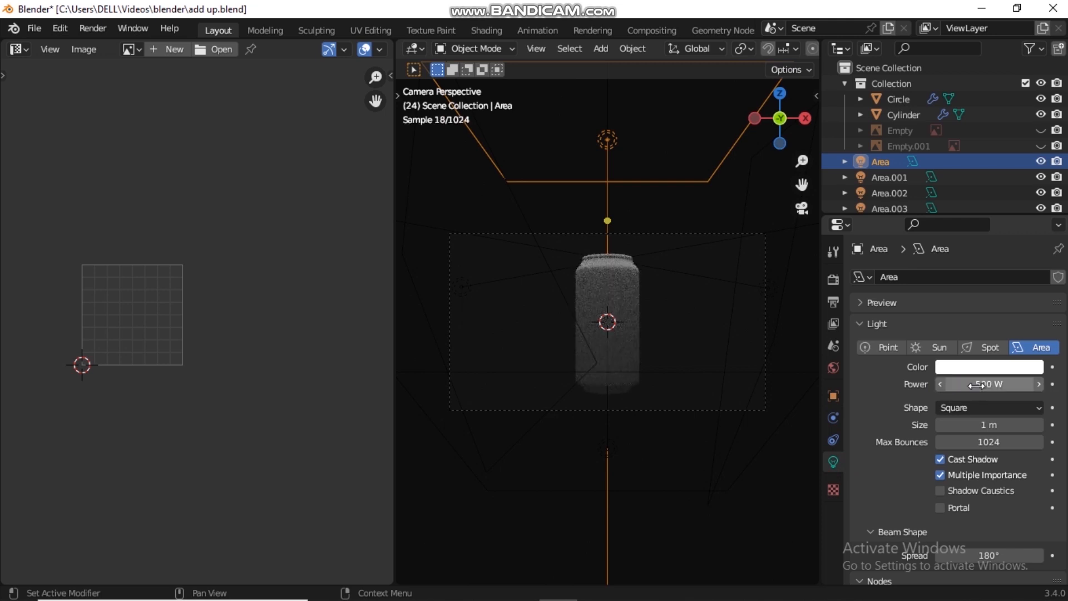
# Set the power of both area lights at the can's sides to 500 W each
pyautogui.click(743, 204)
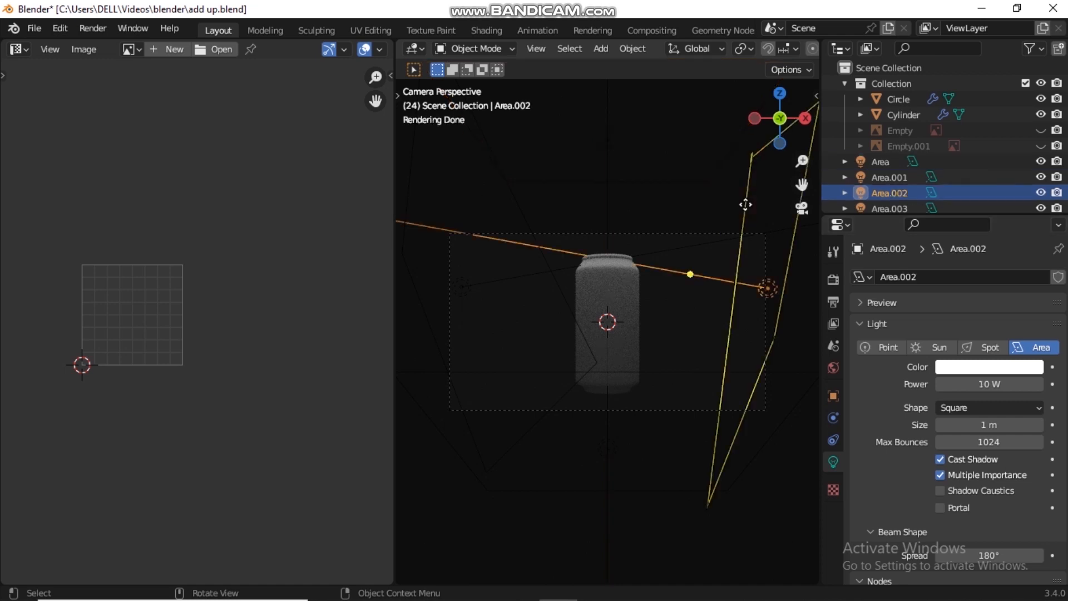
pyautogui.click(984, 384)
pyautogui.write('500')
pyautogui.press('Return')
pyautogui.click(412, 199)
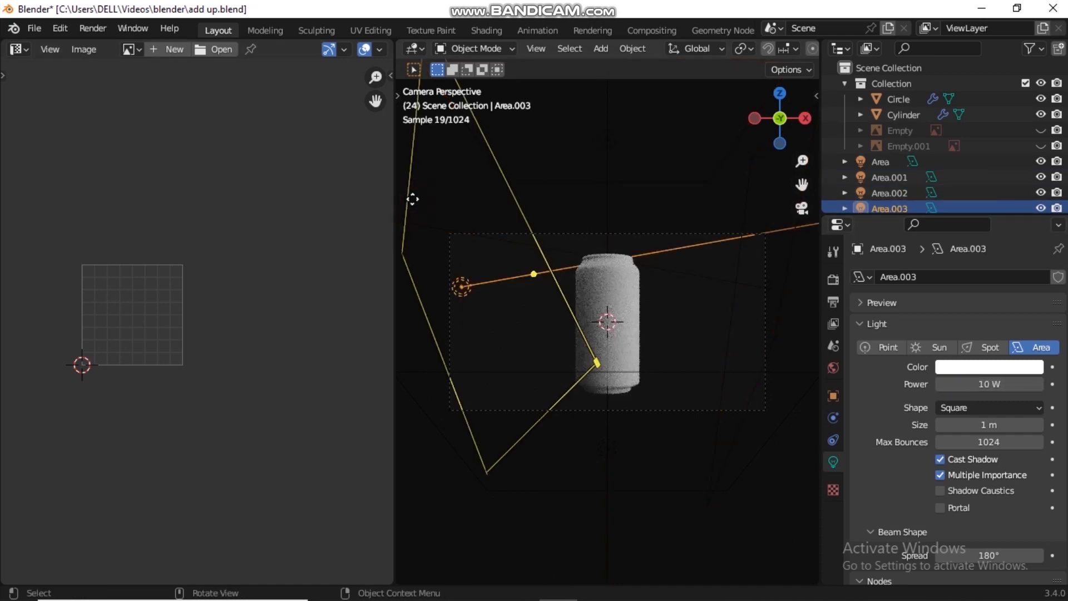
pyautogui.click(978, 390)
pyautogui.write('500')
pyautogui.press('Return')
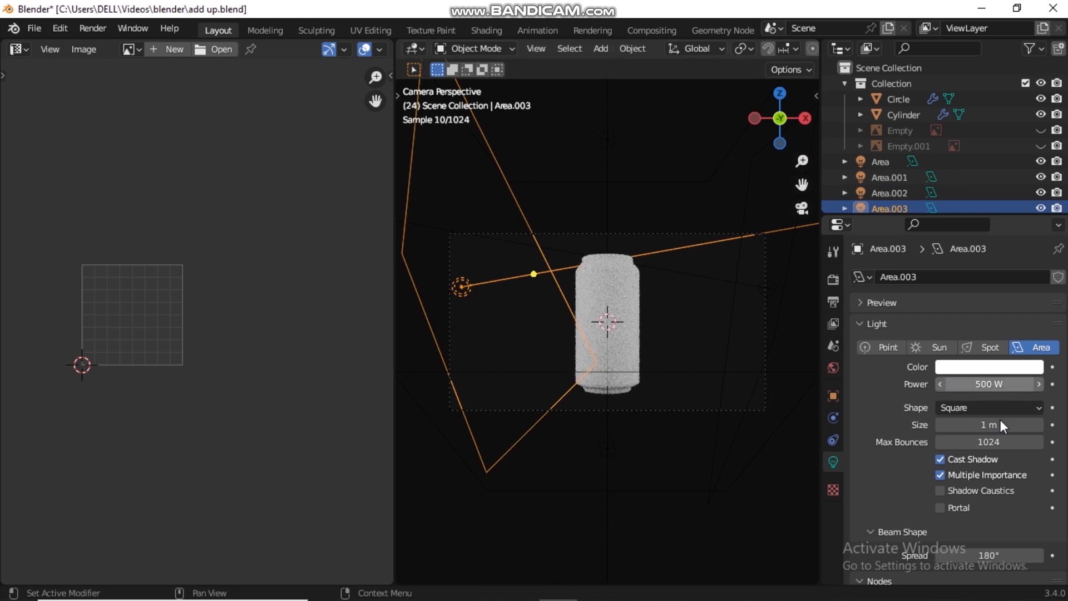
# Set the power of the area light below the can to 500 W
pyautogui.click(649, 488)
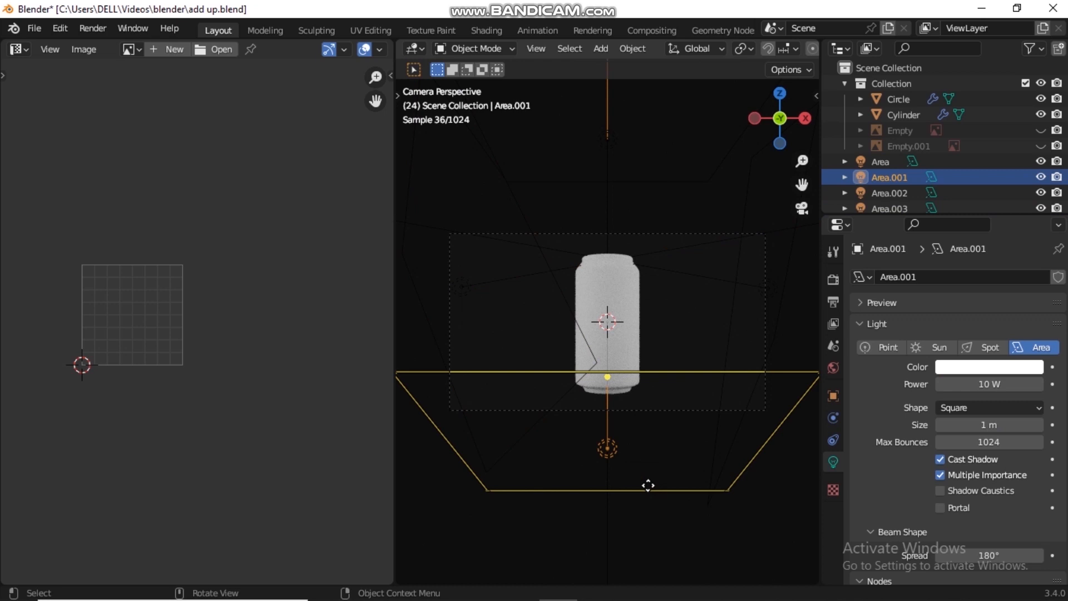
pyautogui.click(983, 384)
pyautogui.write('500')
pyautogui.press('Return')
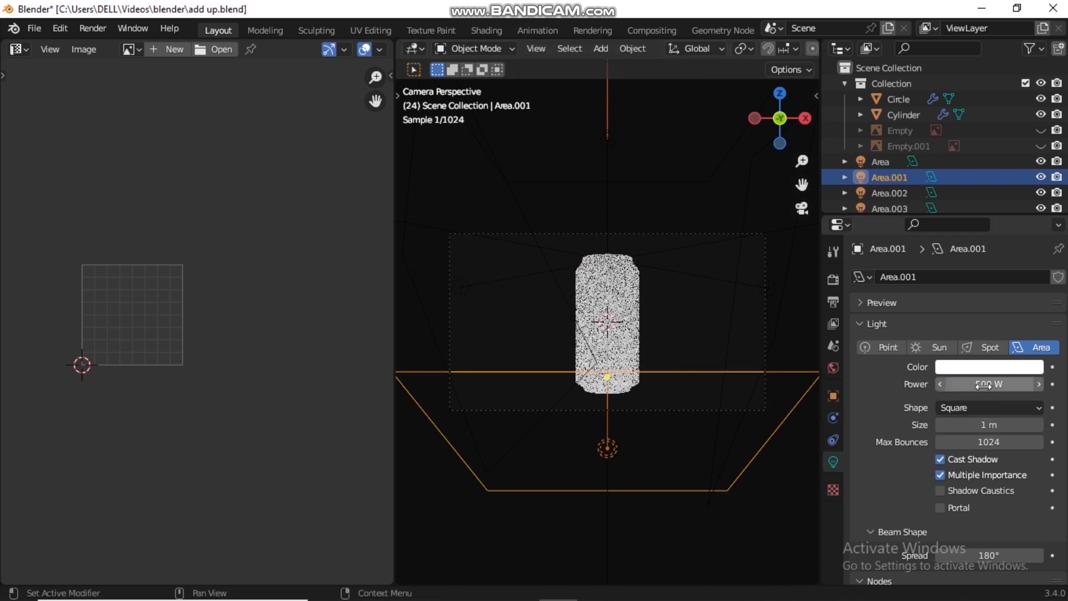
# Create a new material for the can body and show its nodes in the Shader Editor in place of the image editor
pyautogui.click(613, 286)
pyautogui.scroll(4, 625, 279)
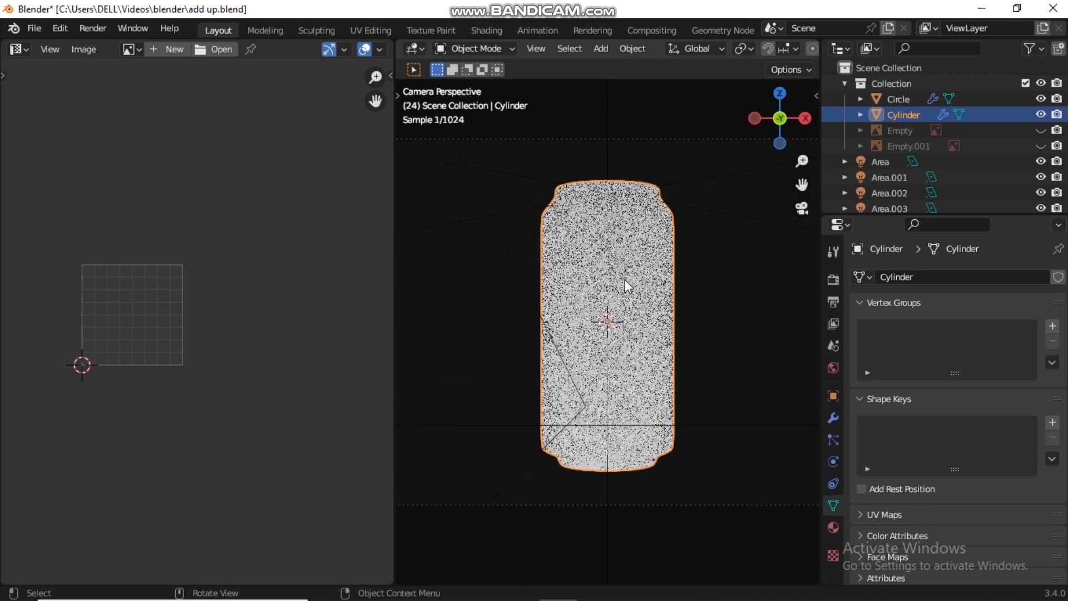
pyautogui.click(833, 527)
pyautogui.click(948, 365)
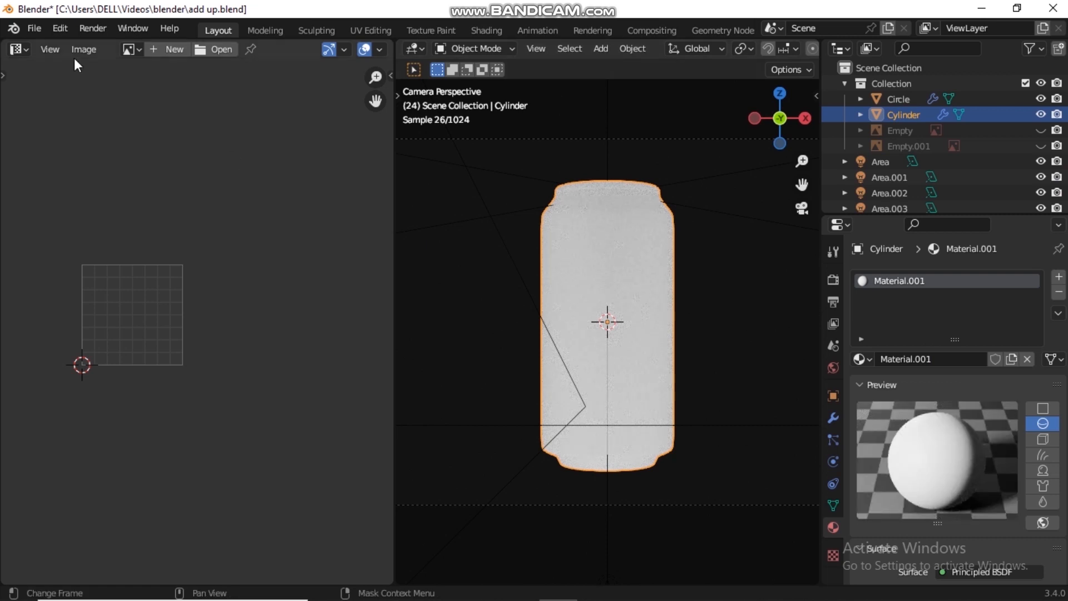
pyautogui.click(20, 48)
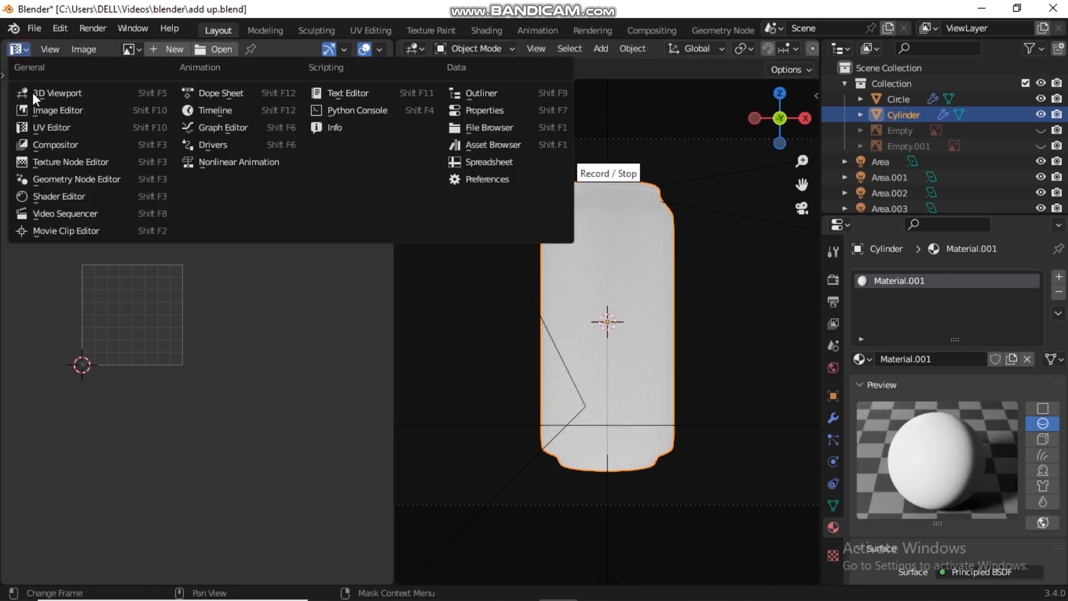
pyautogui.click(84, 191)
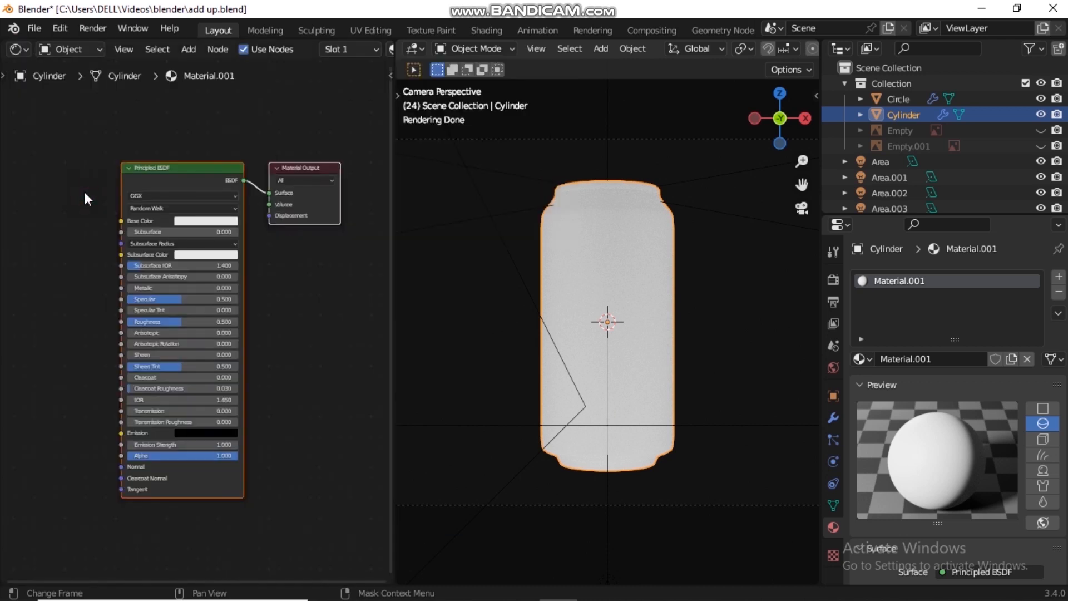
# Add an Image Texture node and connect its Color output to the Base Color of the Principled BSDF
pyautogui.click(165, 172)
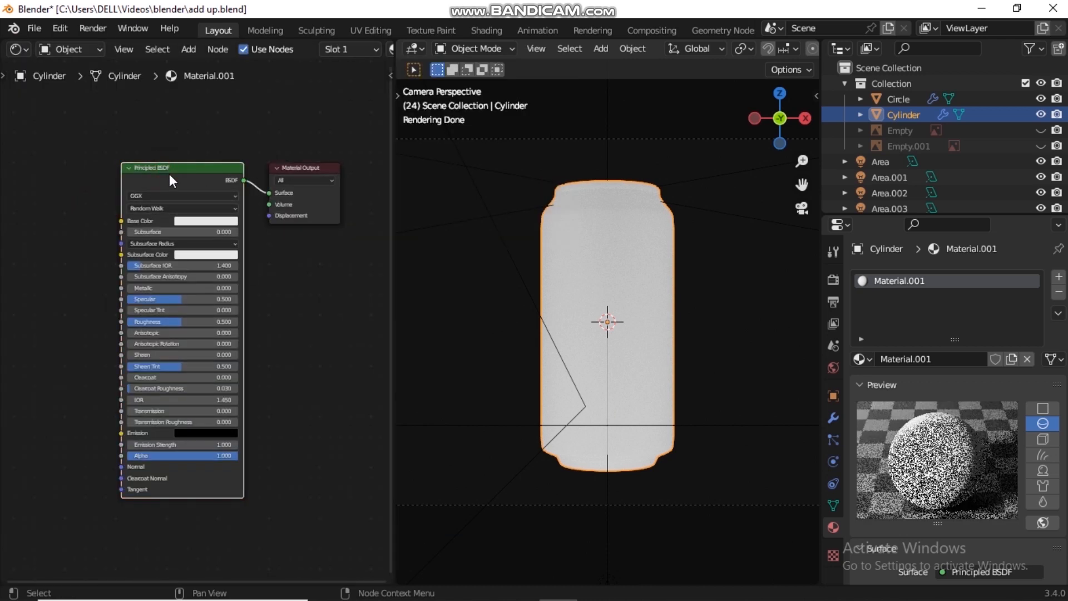
pyautogui.moveTo(169, 173); pyautogui.dragTo(252, 169, button='middle')
pyautogui.hotkey('shift', 'a')
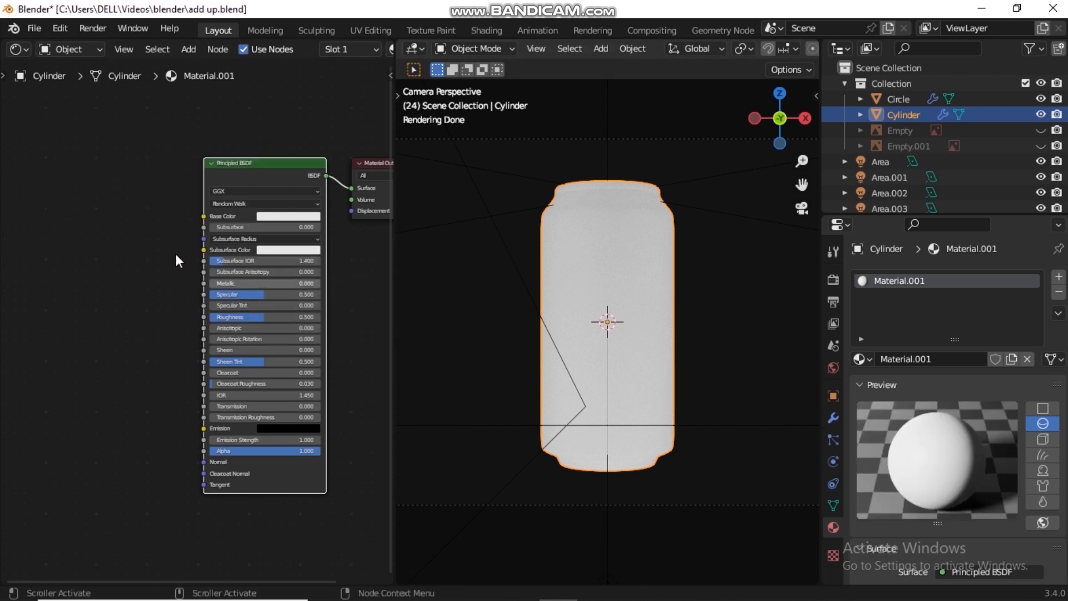
pyautogui.hotkey('shift', 'a')
pyautogui.click(133, 256)
pyautogui.write('imag')
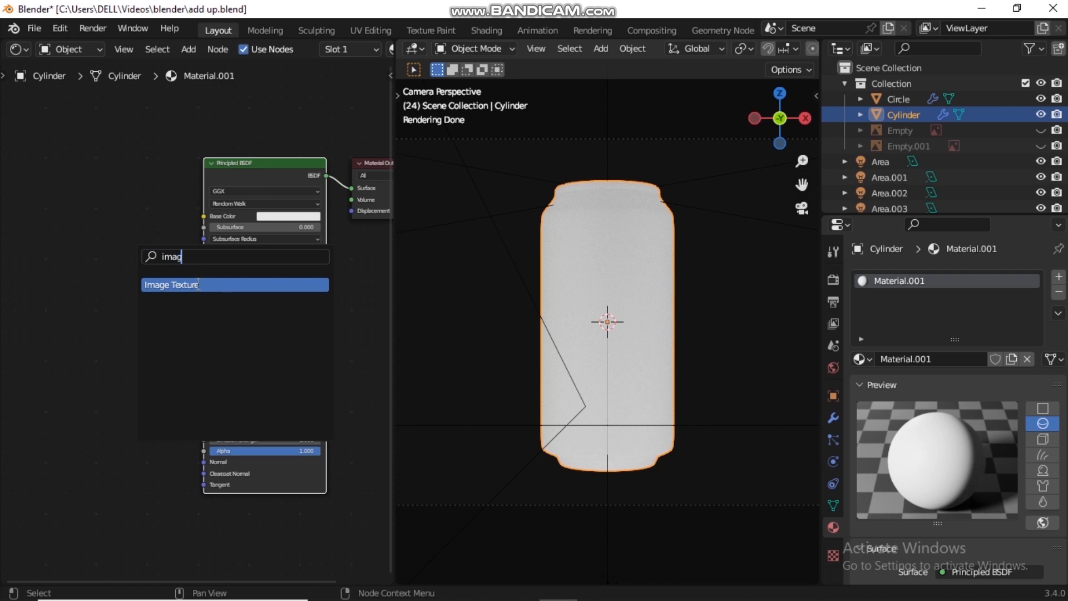
pyautogui.click(198, 284)
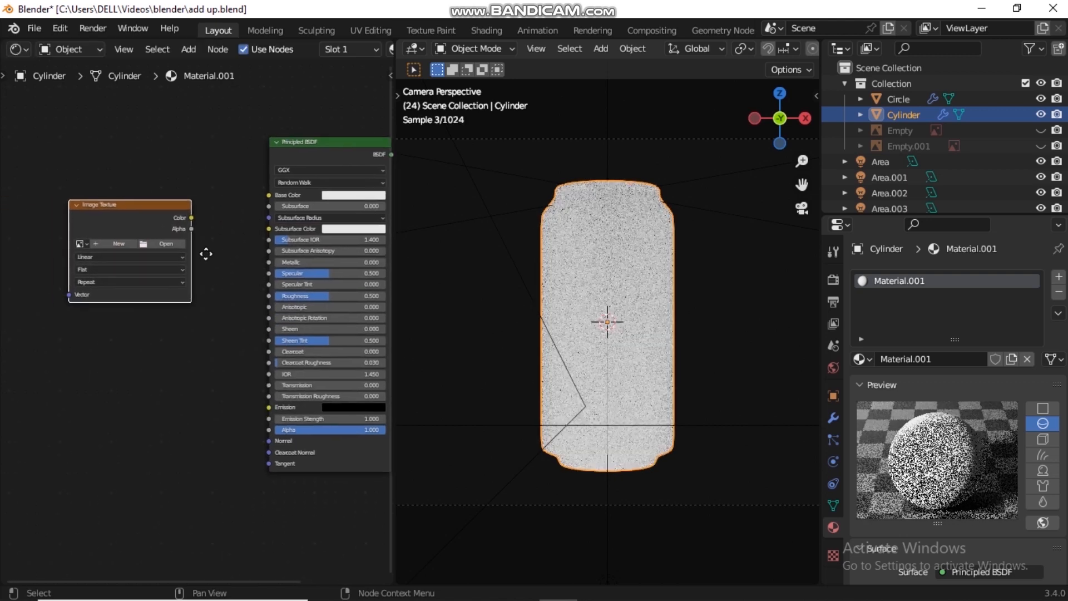
pyautogui.moveTo(196, 216); pyautogui.dragTo(271, 193)
pyautogui.click(135, 219)
pyautogui.moveTo(175, 208); pyautogui.dragTo(231, 203, button='middle')
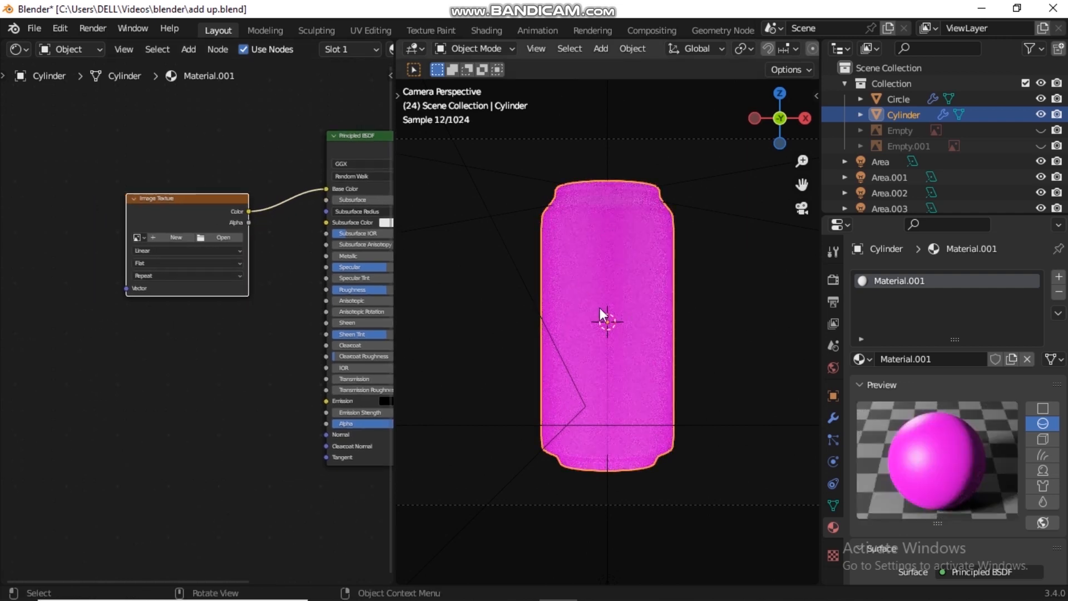
# Load the red Coca-Cola label image from the blender templates folder in Documents into the Image Texture node and view the can through the camera
pyautogui.click(213, 237)
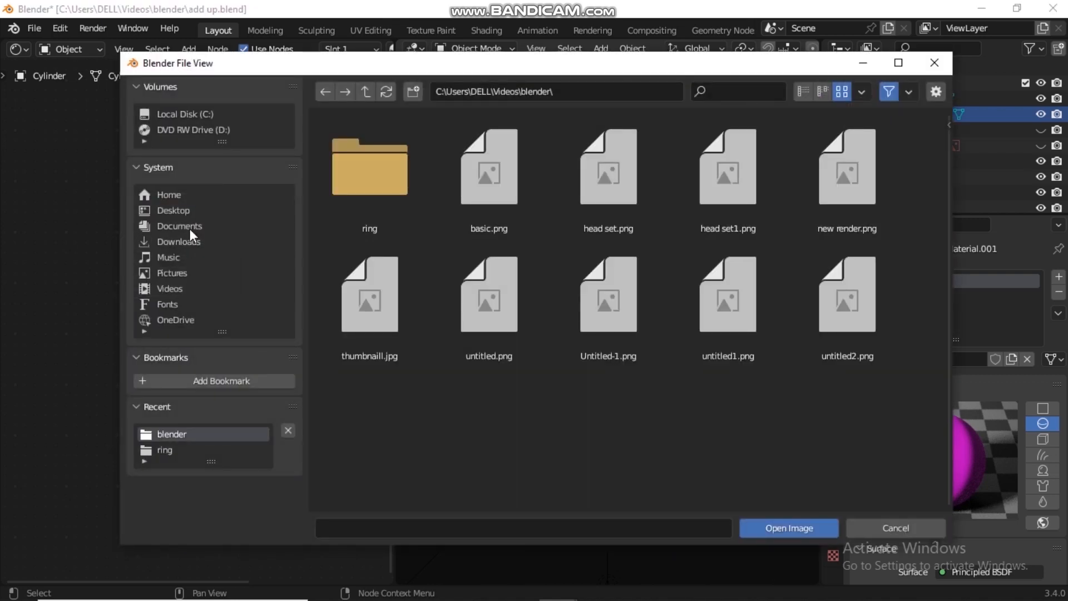
pyautogui.click(189, 227)
pyautogui.doubleClick(847, 167)
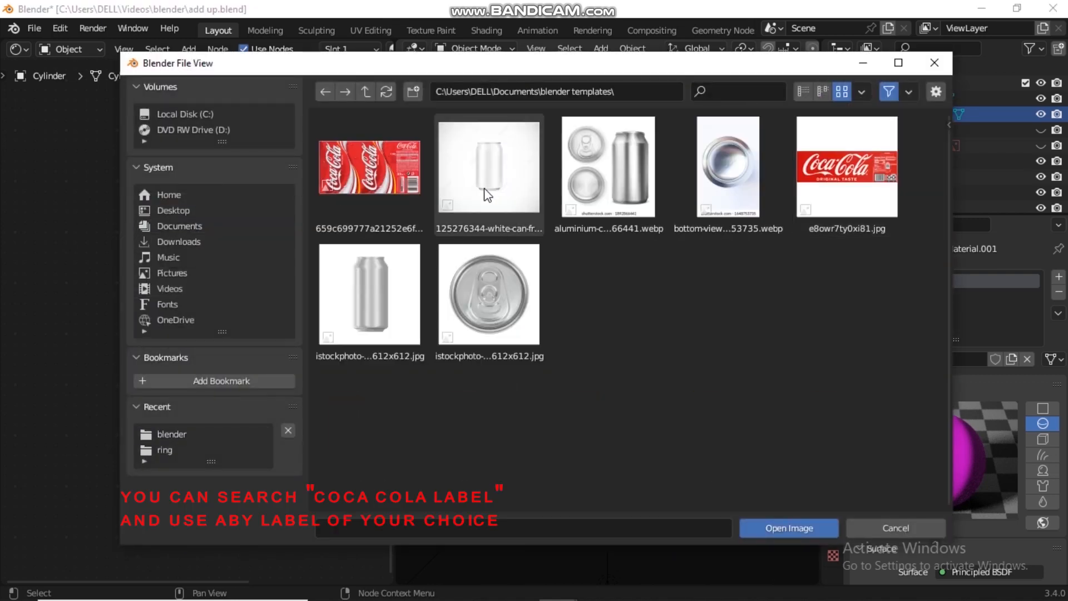
pyautogui.doubleClick(392, 179)
pyautogui.moveTo(582, 256); pyautogui.dragTo(636, 258, button='middle')
pyautogui.scroll(4, 608, 322)
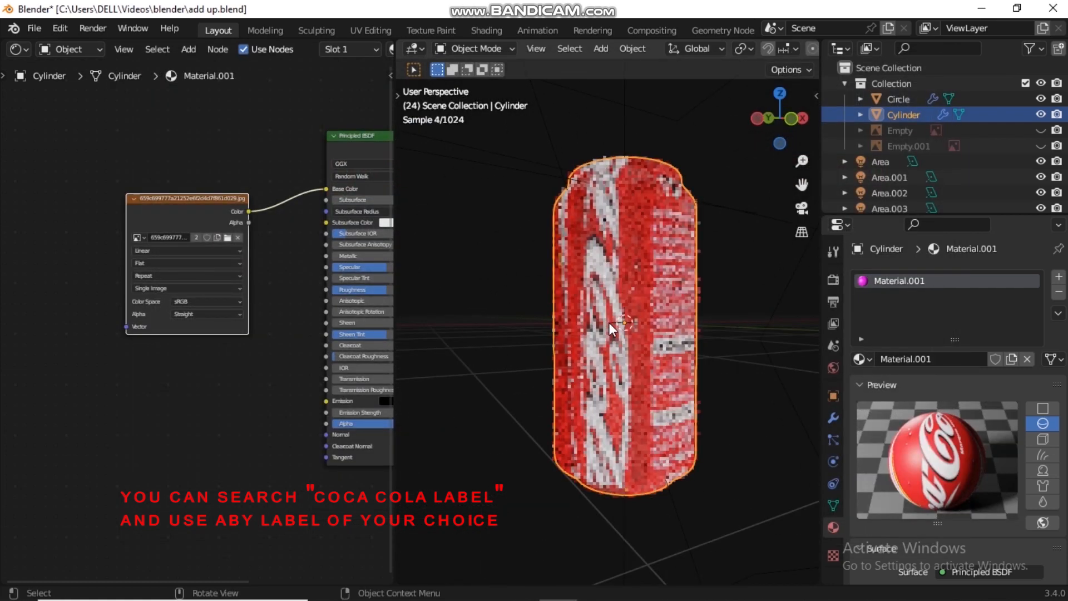
pyautogui.press('KP_0')
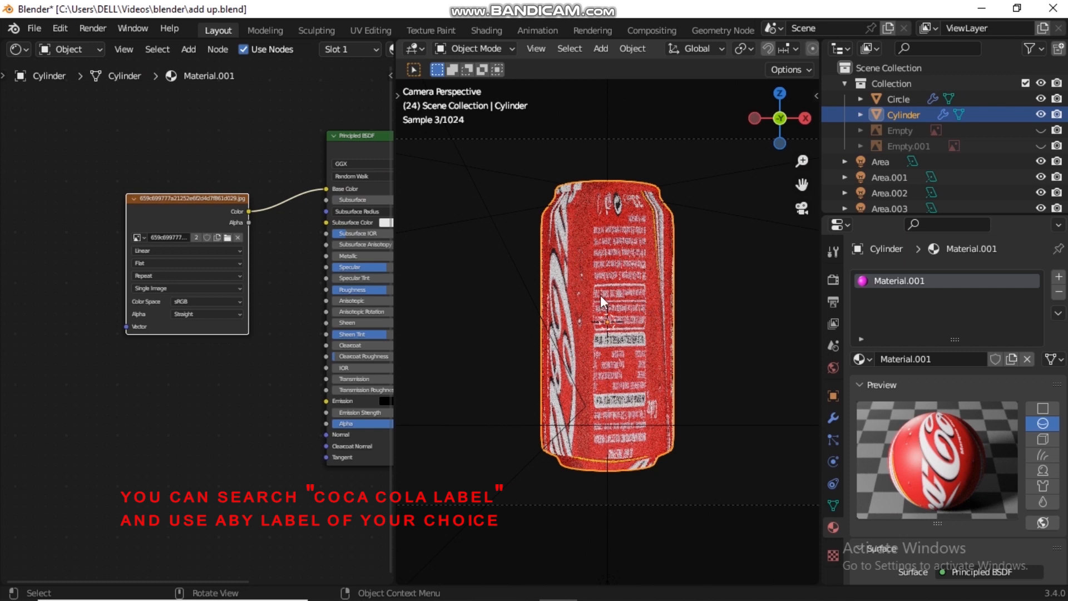
# Add Texture Coordinate and Mapping nodes to the label's Image Texture node with Node Wrangler
pyautogui.moveTo(199, 259); pyautogui.dragTo(287, 240)
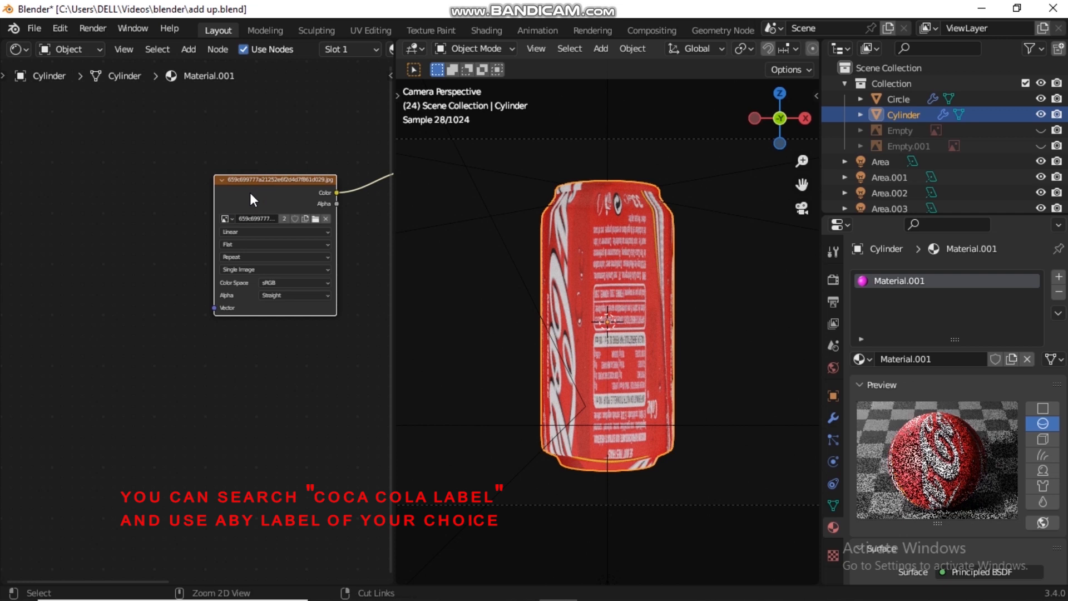
pyautogui.hotkey('ctrl', 't')
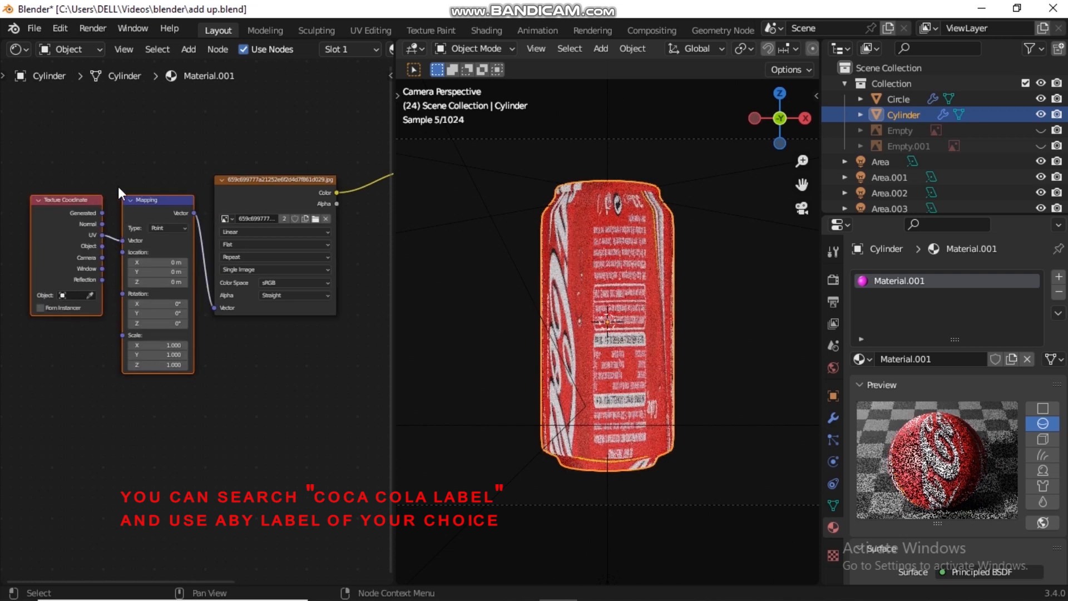
# Look up "node" among the add-ons in the preferences to check whether Node Wrangler is enabled
pyautogui.click(61, 29)
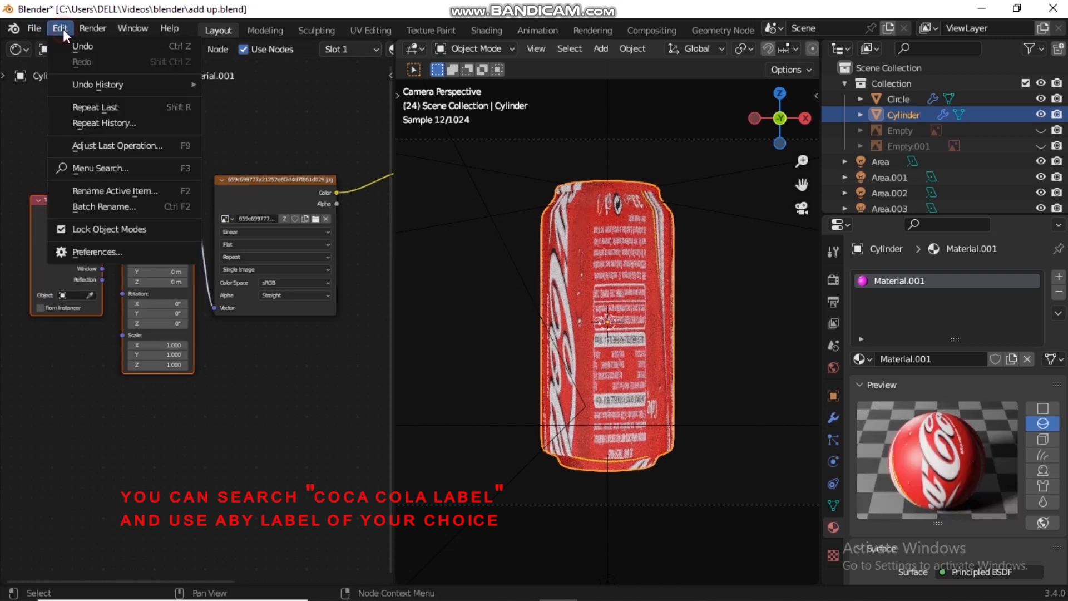
pyautogui.click(121, 252)
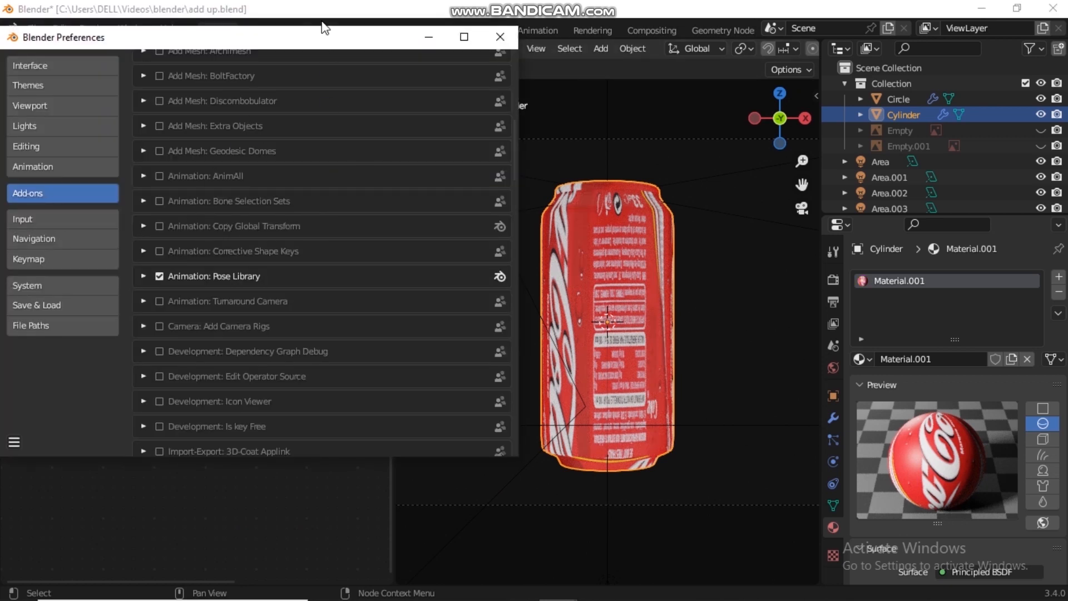
pyautogui.moveTo(339, 44); pyautogui.dragTo(424, 46)
pyautogui.click(550, 38)
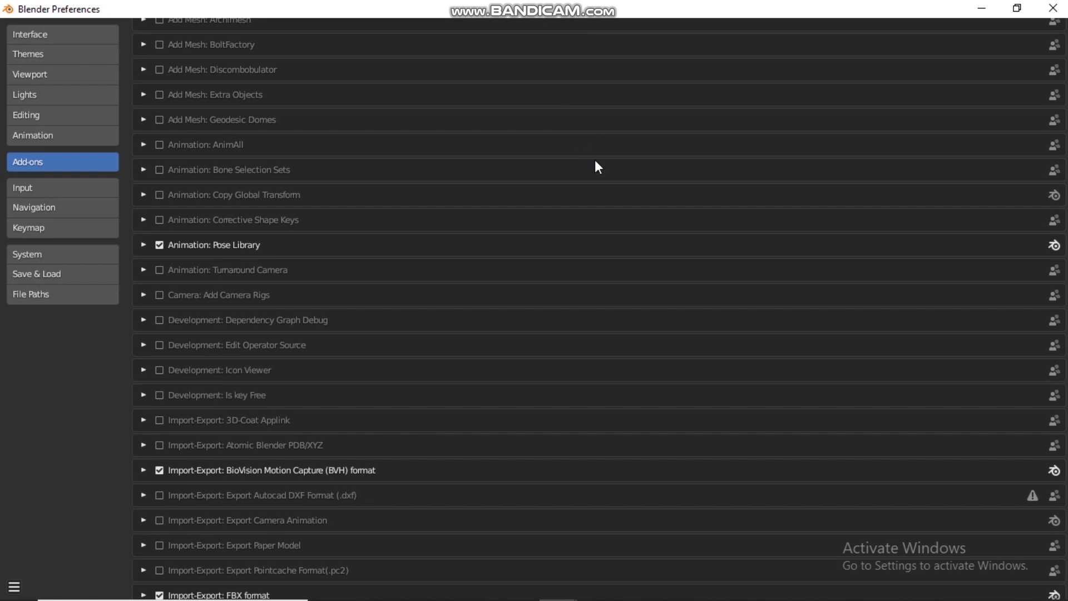
pyautogui.scroll(5, 606, 159)
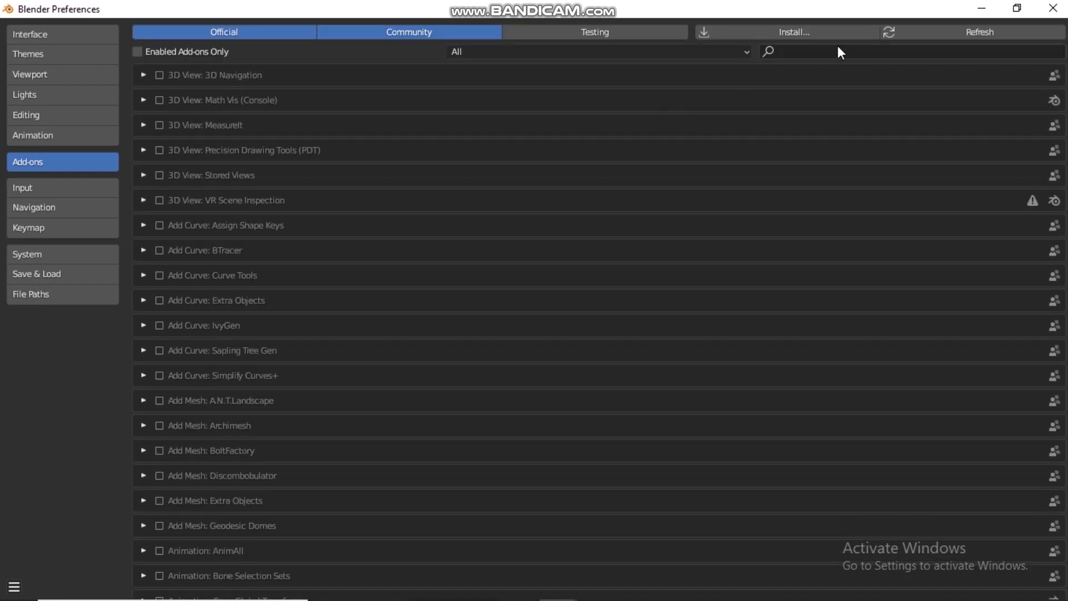
pyautogui.click(1017, 8)
pyautogui.click(513, 91)
pyautogui.write('node')
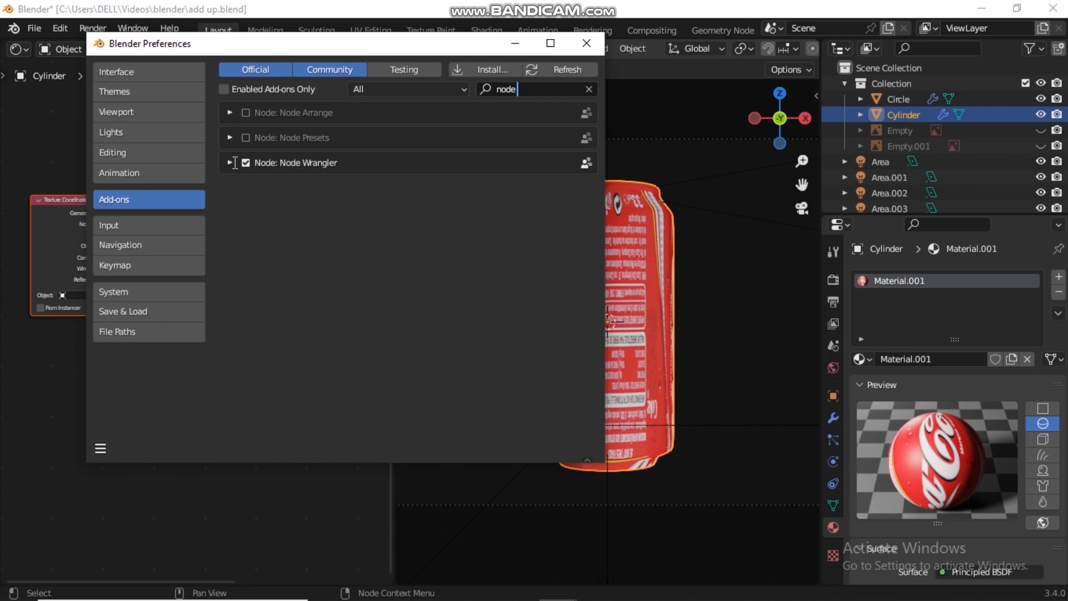
pyautogui.click(589, 42)
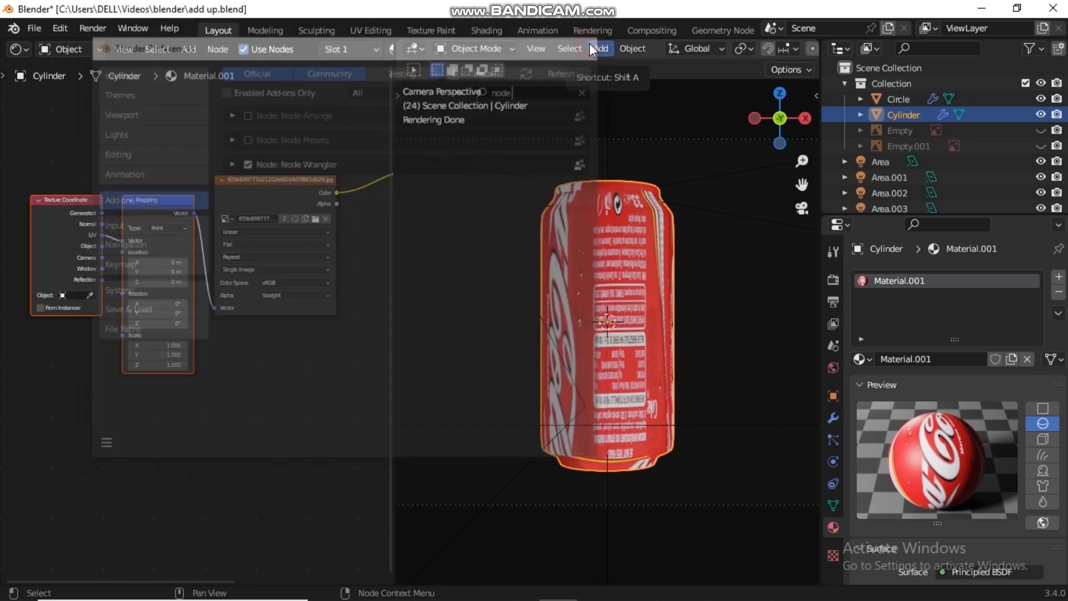
# Replace the Shader Editor with the UV Editor and enter Edit Mode on the can body
pyautogui.click(24, 47)
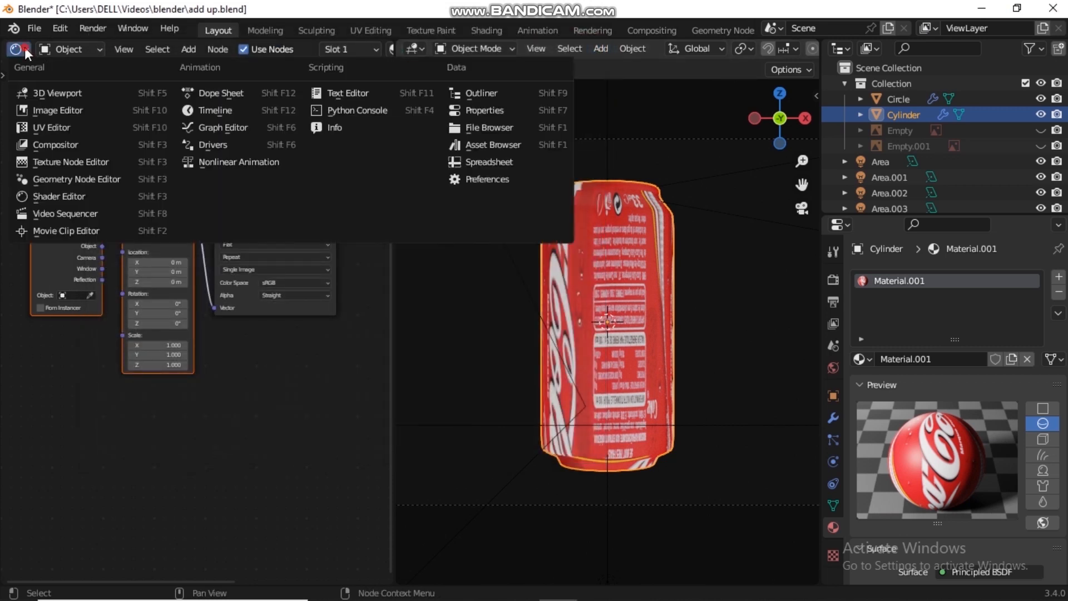
pyautogui.click(85, 132)
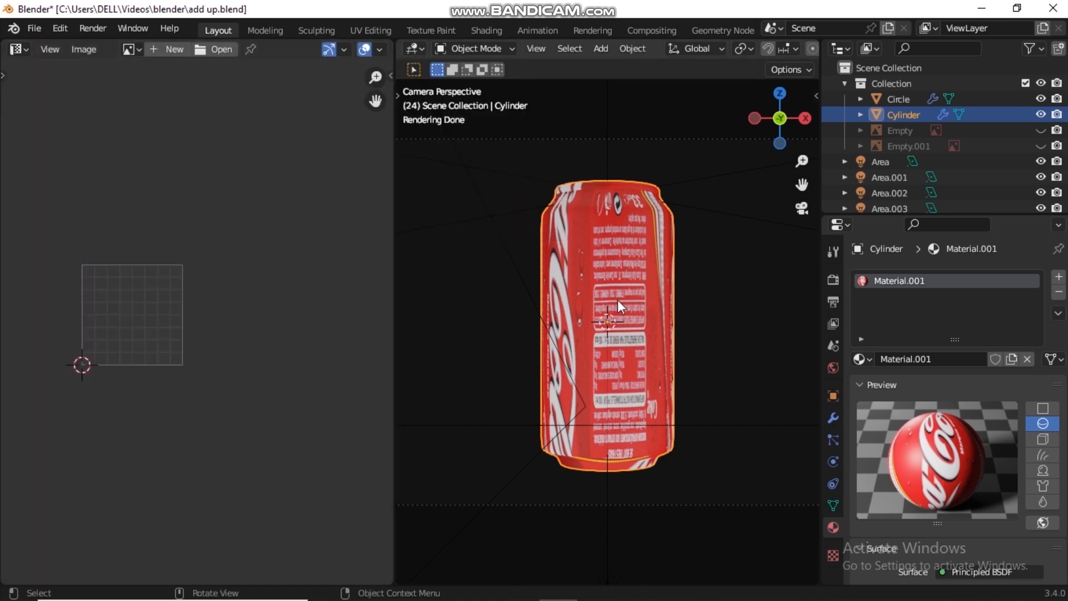
pyautogui.press('Tab')
pyautogui.scroll(-4, 235, 269)
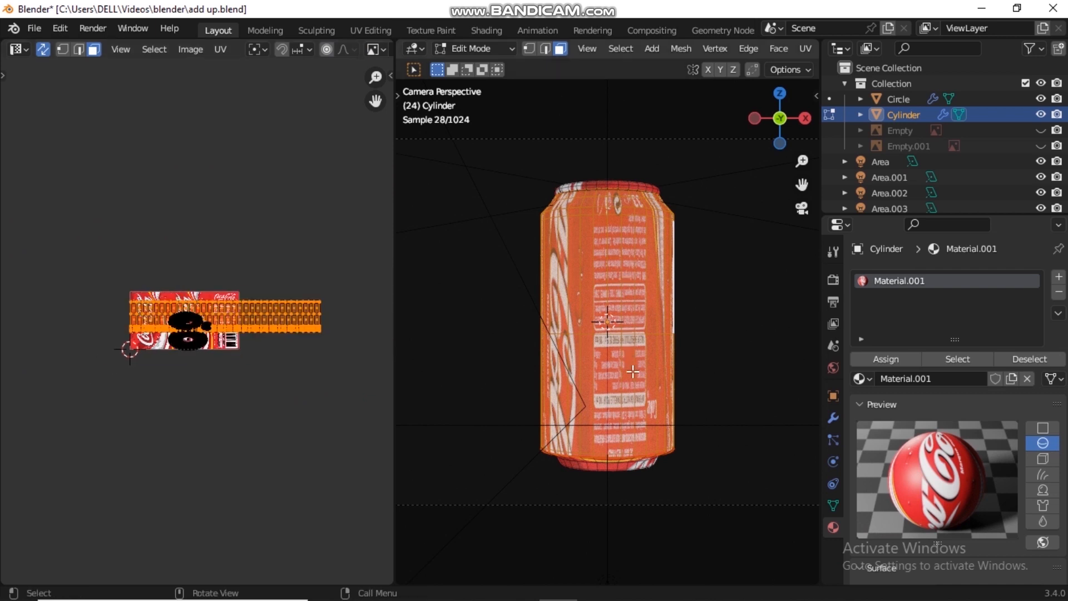
pyautogui.scroll(3, 632, 372)
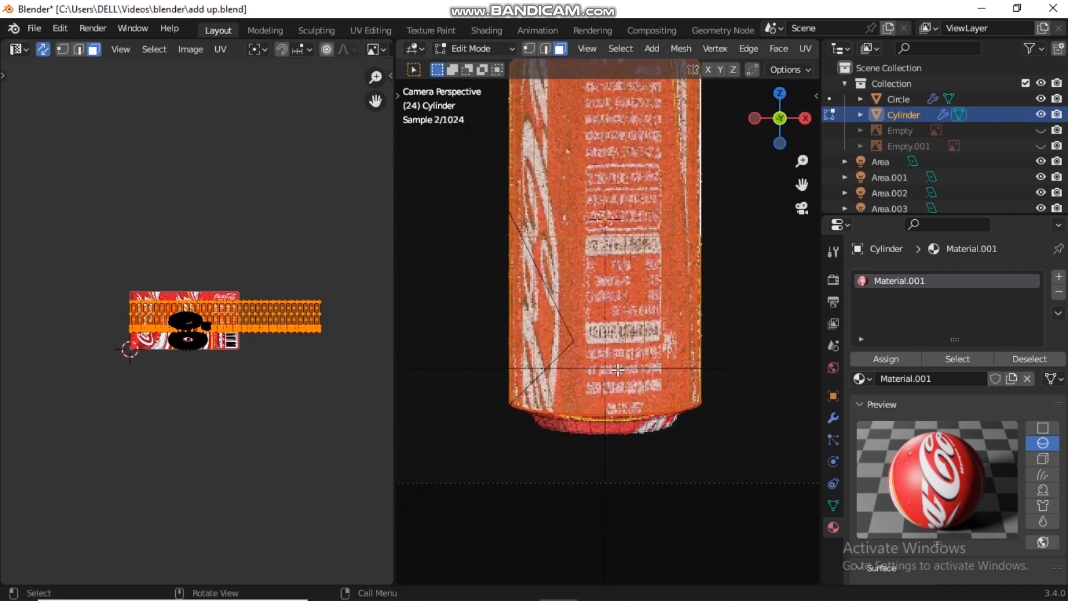
# Select all faces of the can and unwrap them over the label image
pyautogui.press('a')
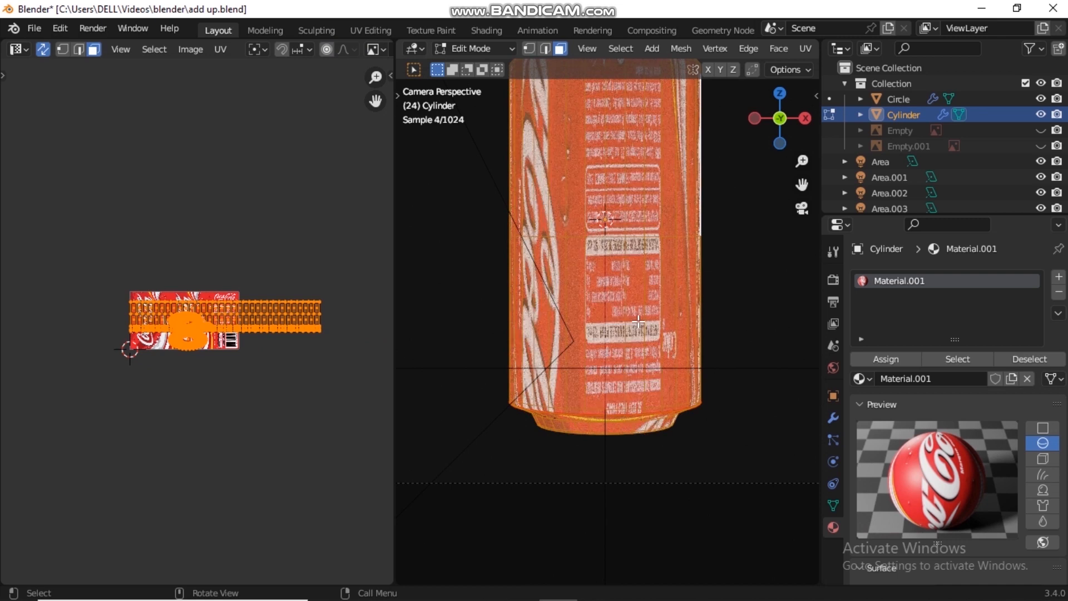
pyautogui.press('u')
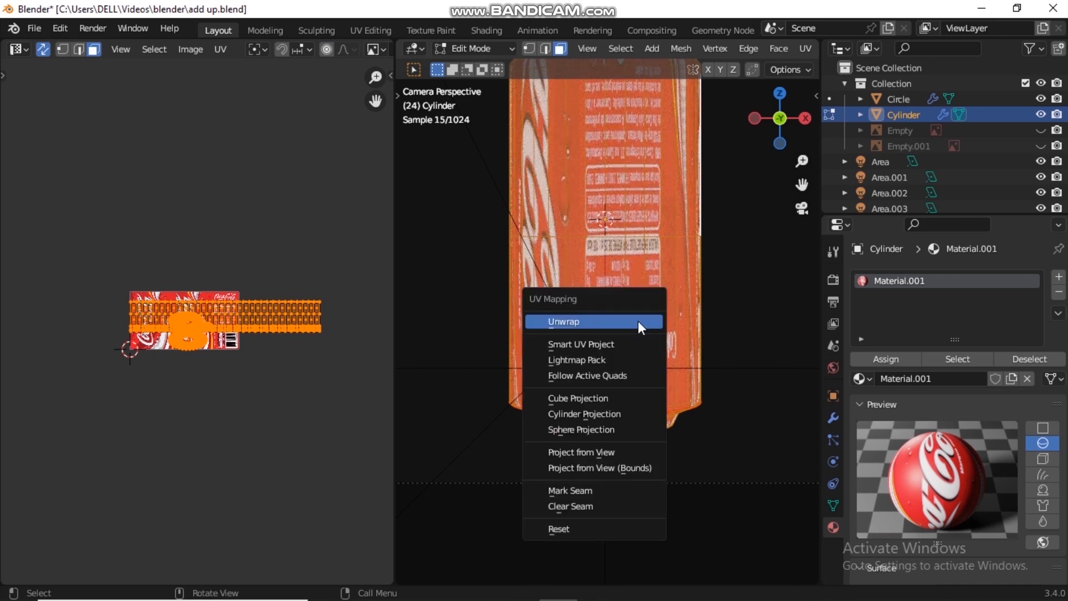
pyautogui.click(639, 322)
pyautogui.scroll(6, 145, 337)
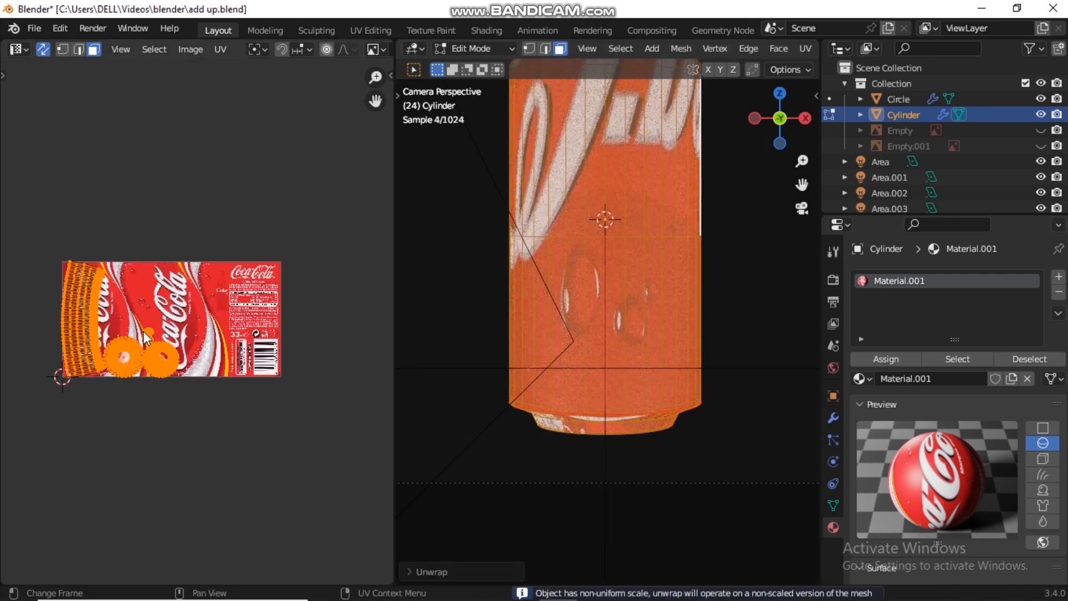
pyautogui.moveTo(158, 303); pyautogui.dragTo(342, 270, button='middle')
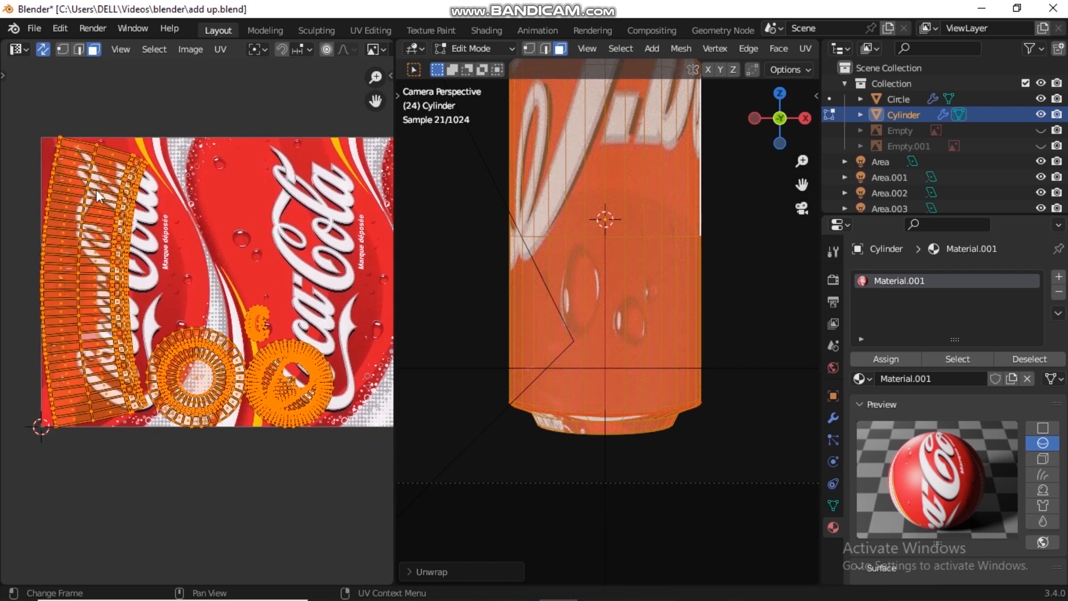
pyautogui.scroll(-3, 195, 277)
pyautogui.moveTo(297, 289); pyautogui.dragTo(233, 284, button='middle')
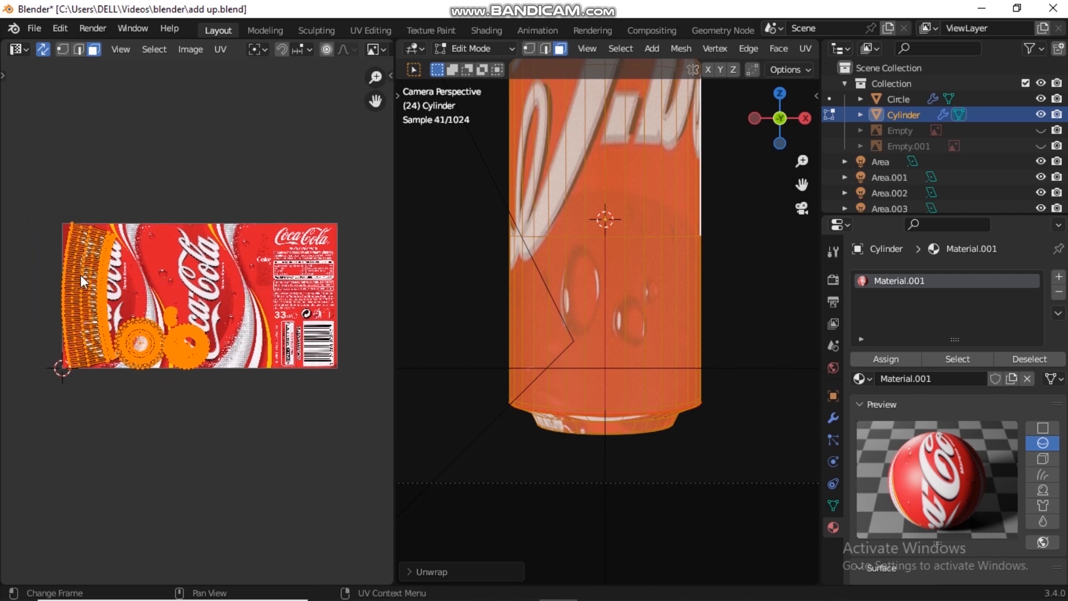
pyautogui.scroll(3, 80, 275)
pyautogui.scroll(-1, 157, 268)
pyautogui.moveTo(156, 268); pyautogui.dragTo(198, 268, button='middle')
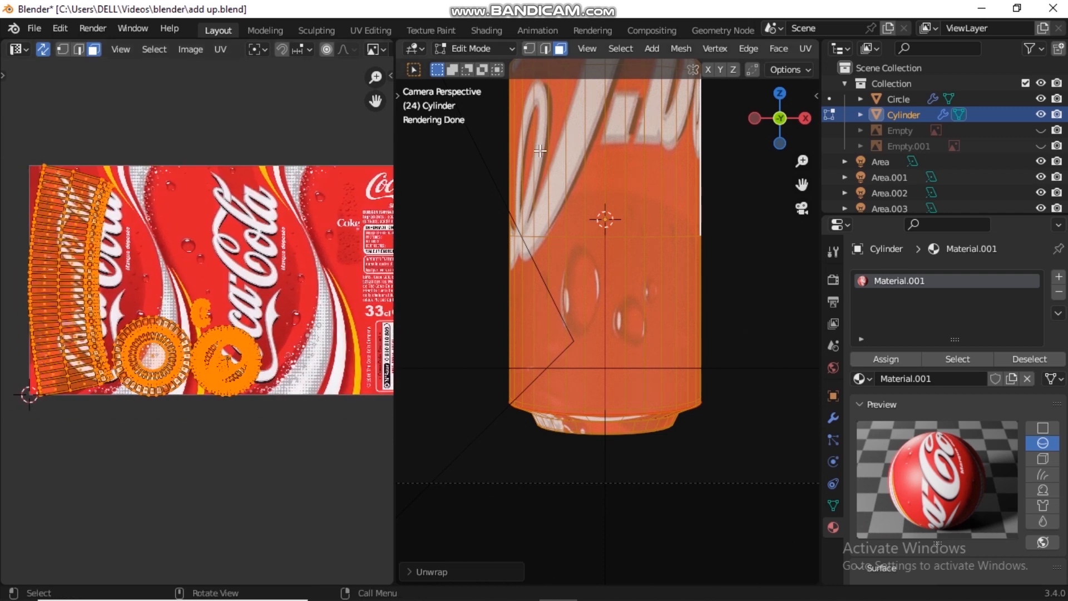
# Select a single tall face on the upper front of the can wall and unwrap it separately
pyautogui.click(595, 141)
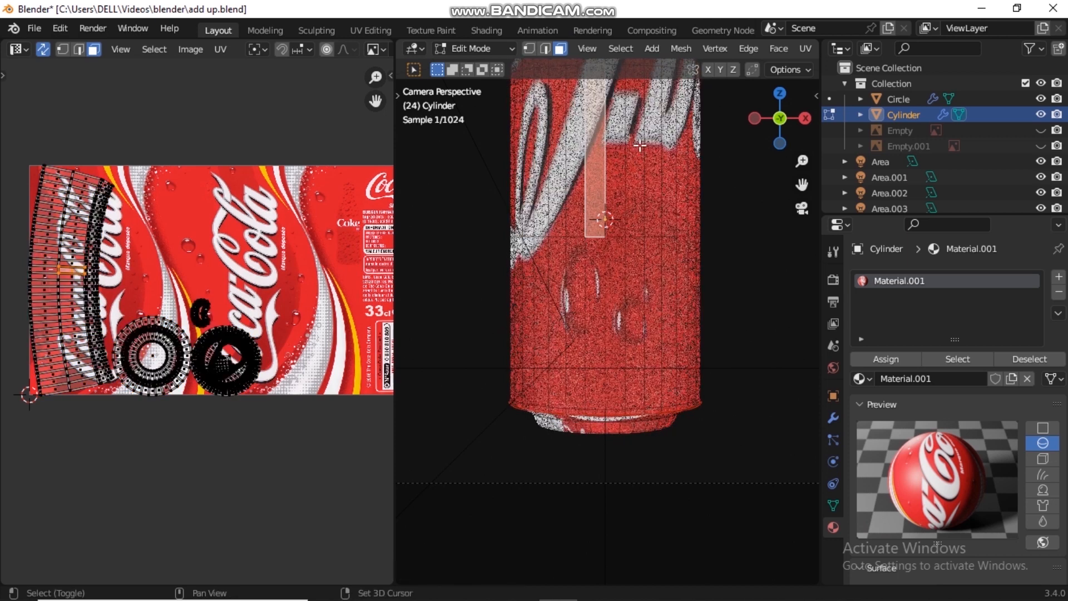
pyautogui.keyDown('shift'); pyautogui.moveTo(641, 136); pyautogui.dragTo(656, 230, button='middle'); pyautogui.keyUp('shift')
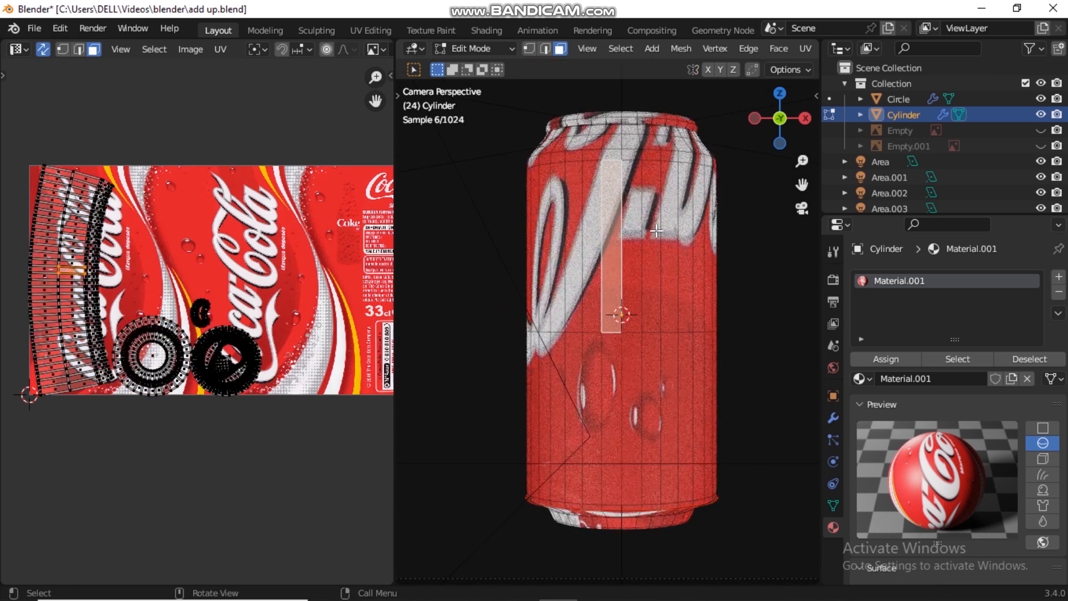
pyautogui.press('u')
pyautogui.click(658, 236)
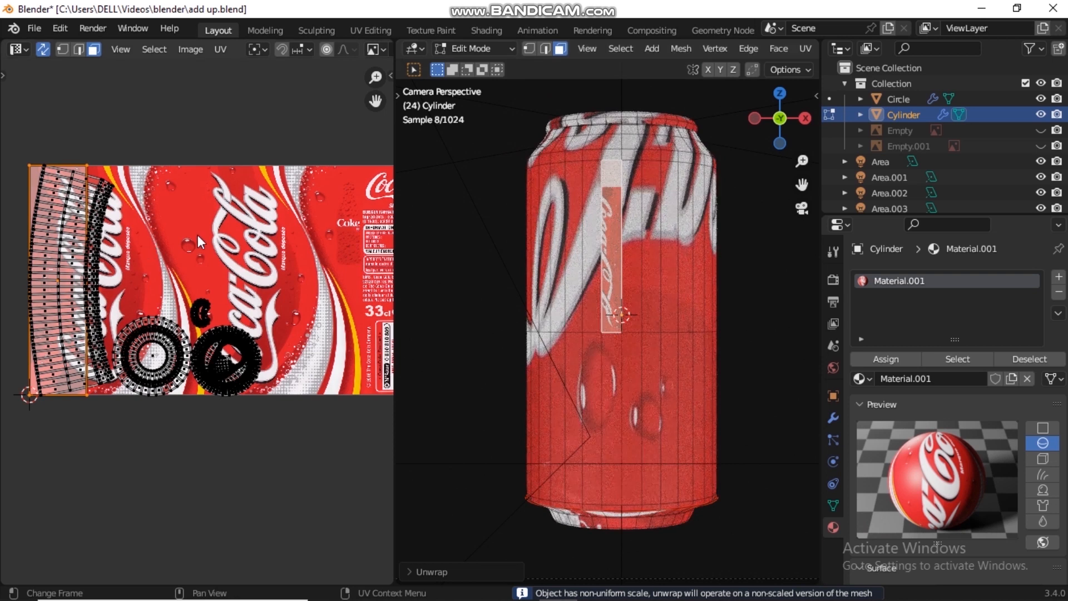
# Select all UVs and unwrap them with Follow Active Quads, based on the separately unwrapped wall face
pyautogui.press('a')
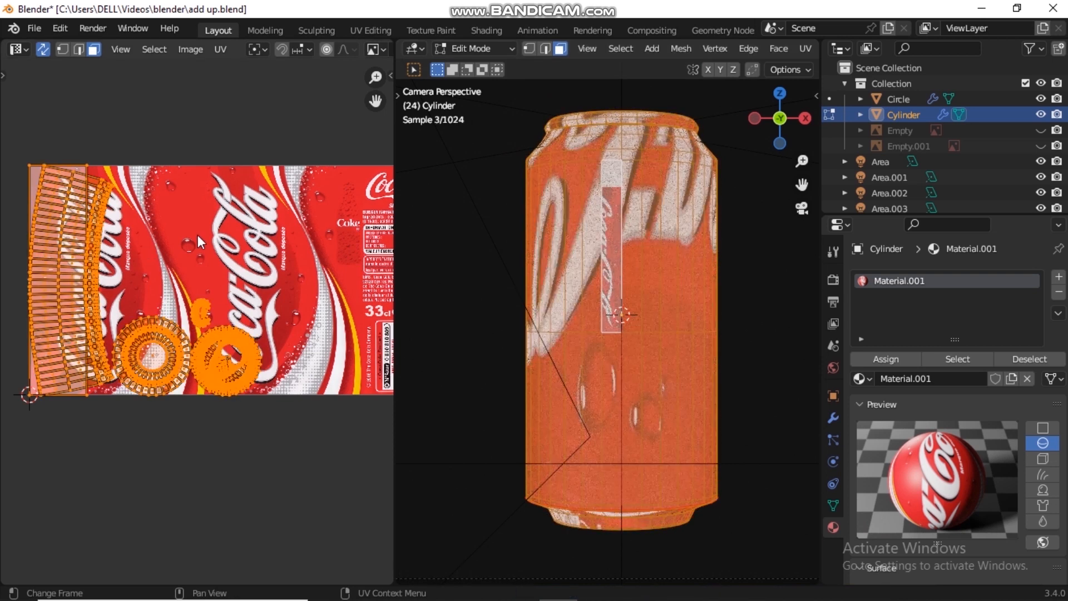
pyautogui.press('u')
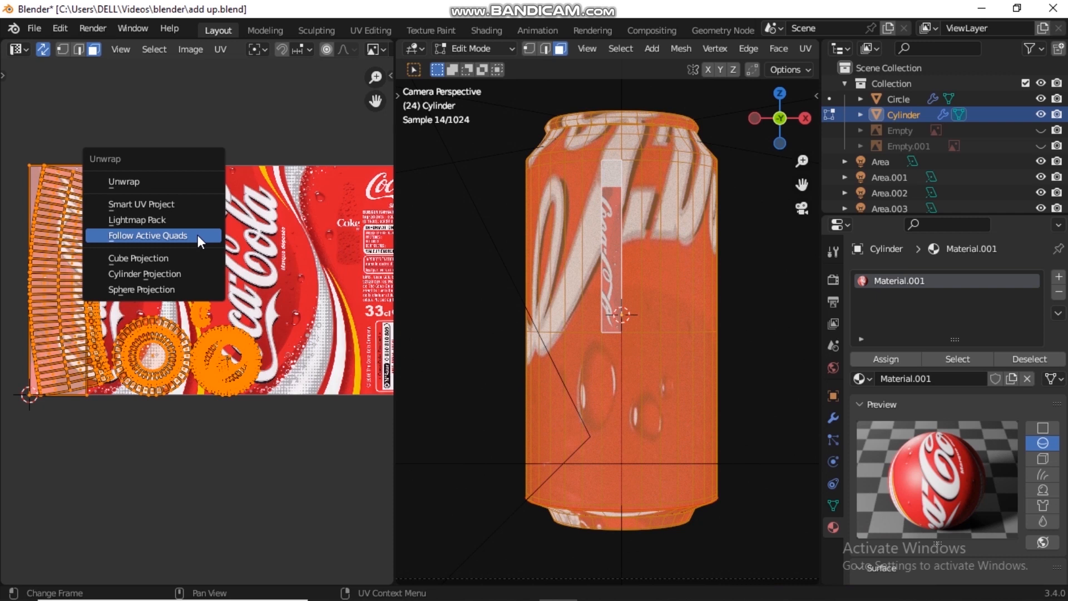
pyautogui.click(198, 234)
pyautogui.click(217, 285)
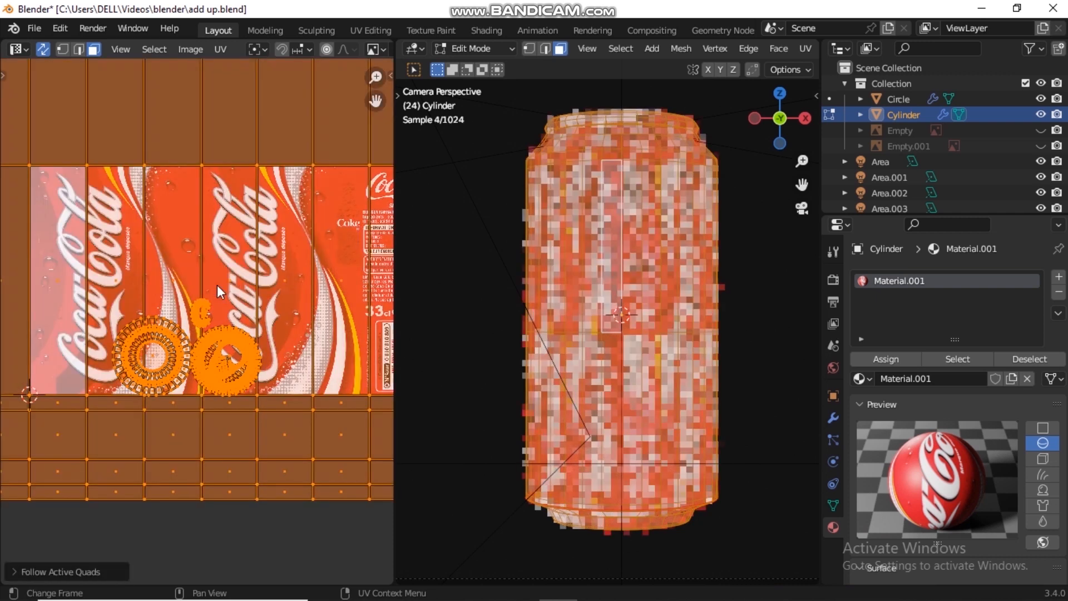
# Select only the can wall's connected UV island and scale it down uniformly towards the size of the label image
pyautogui.scroll(-9, 270, 226)
pyautogui.scroll(3, 163, 309)
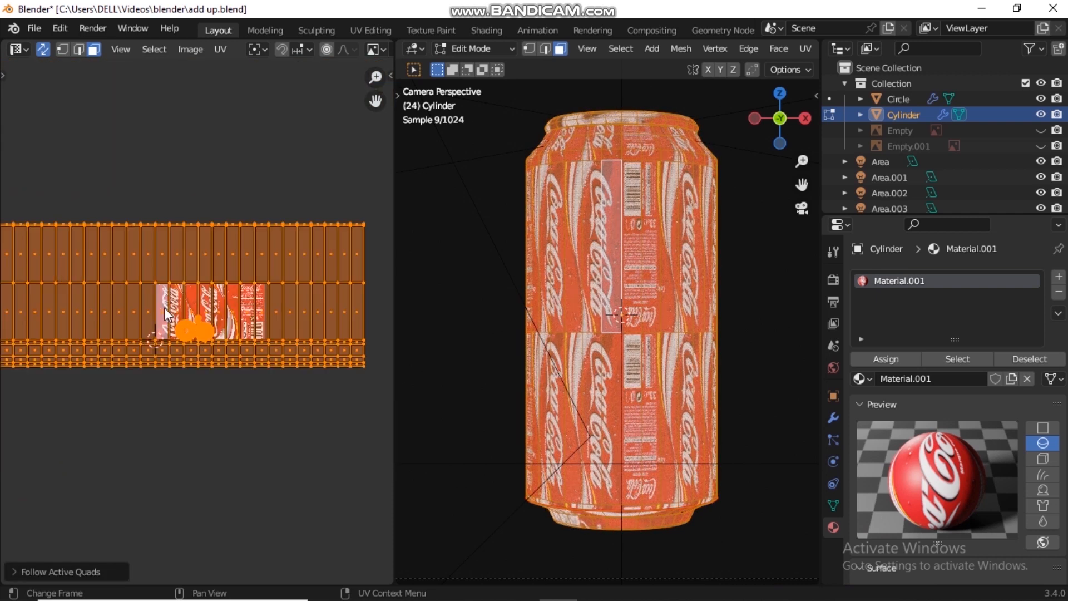
pyautogui.click(263, 250)
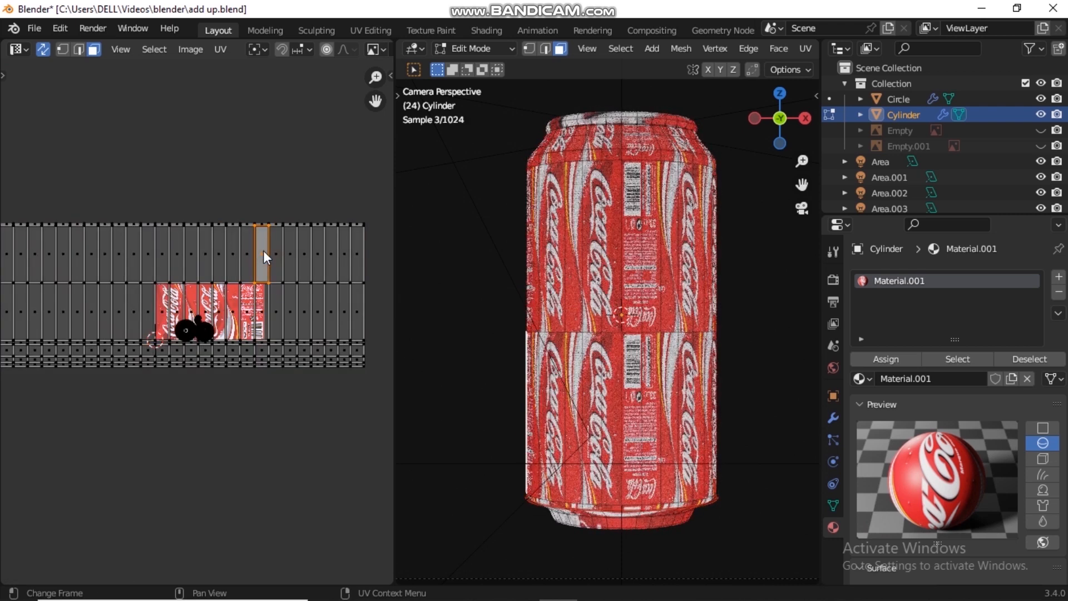
pyautogui.press('a')
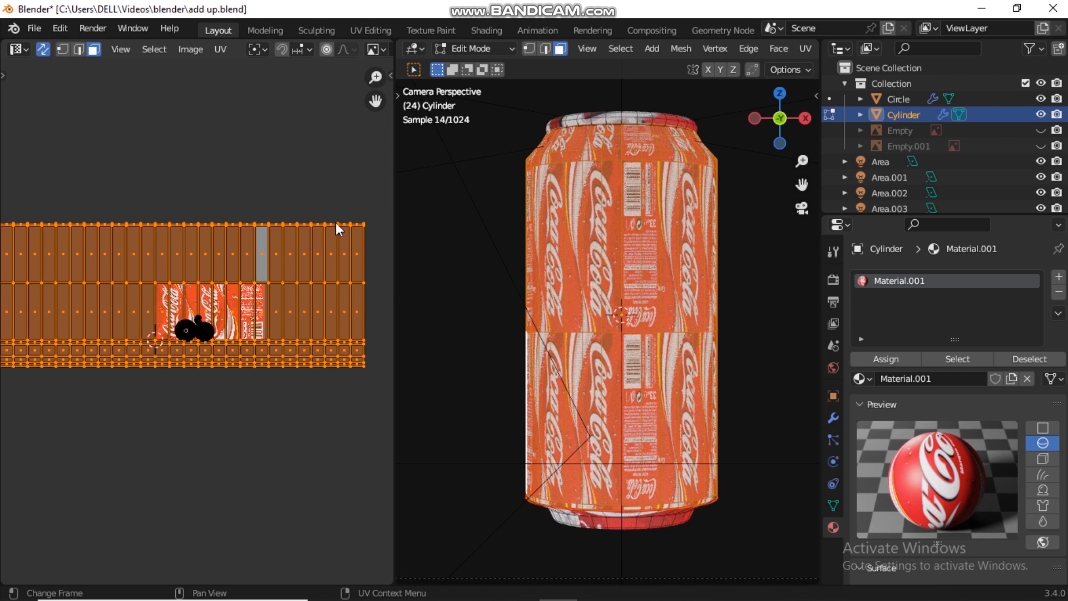
pyautogui.press('s')
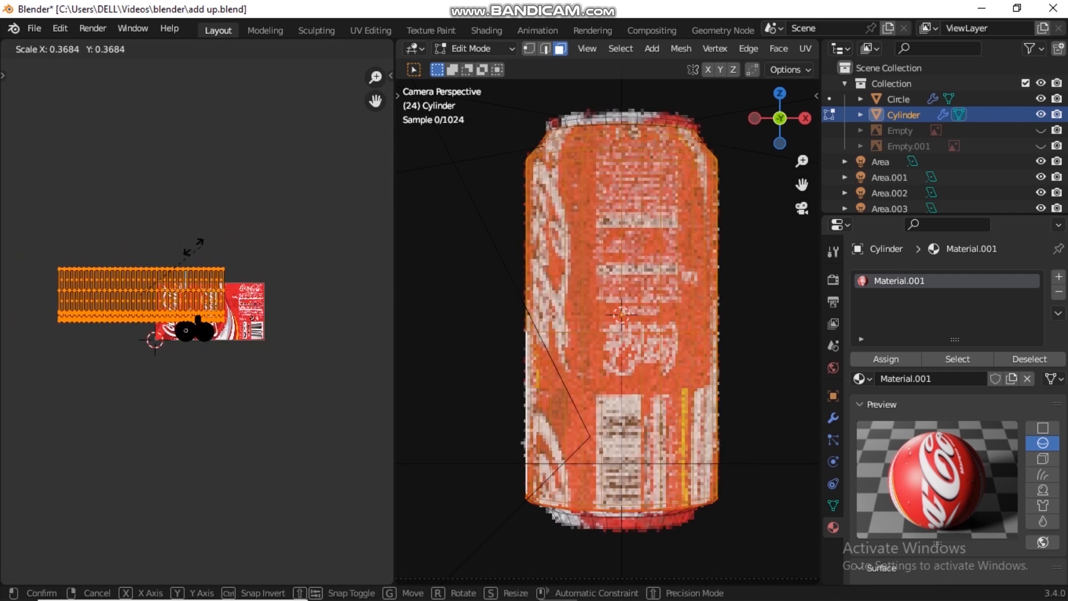
pyautogui.click(184, 258)
pyautogui.scroll(3, 182, 271)
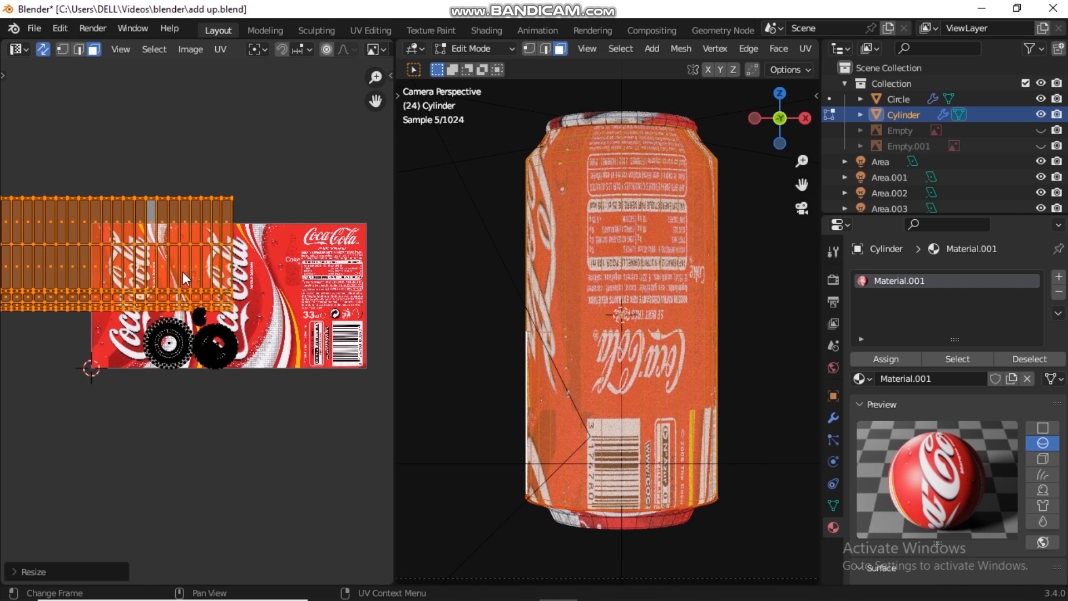
# Move the wall UV island over the label image so it roughly covers the artwork
pyautogui.scroll(-1, 186, 272)
pyautogui.scroll(-1, 242, 277)
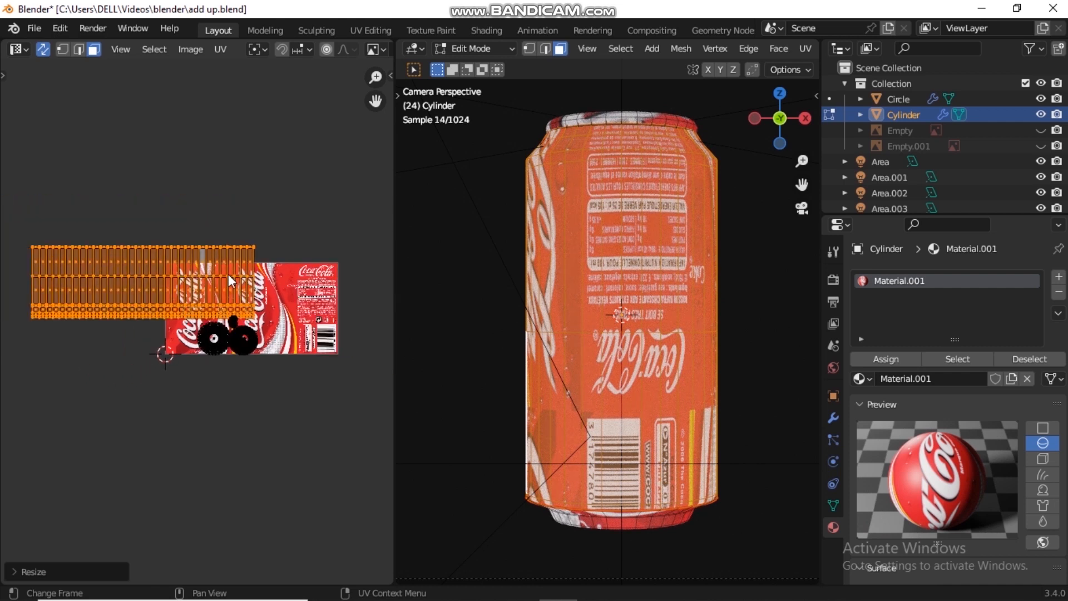
pyautogui.press('g')
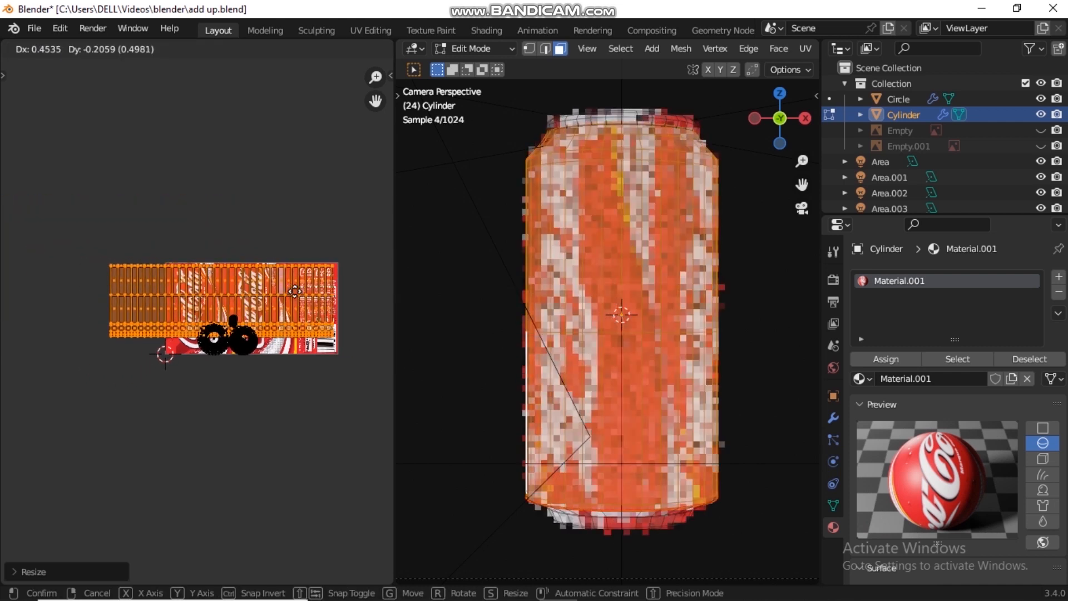
pyautogui.click(297, 302)
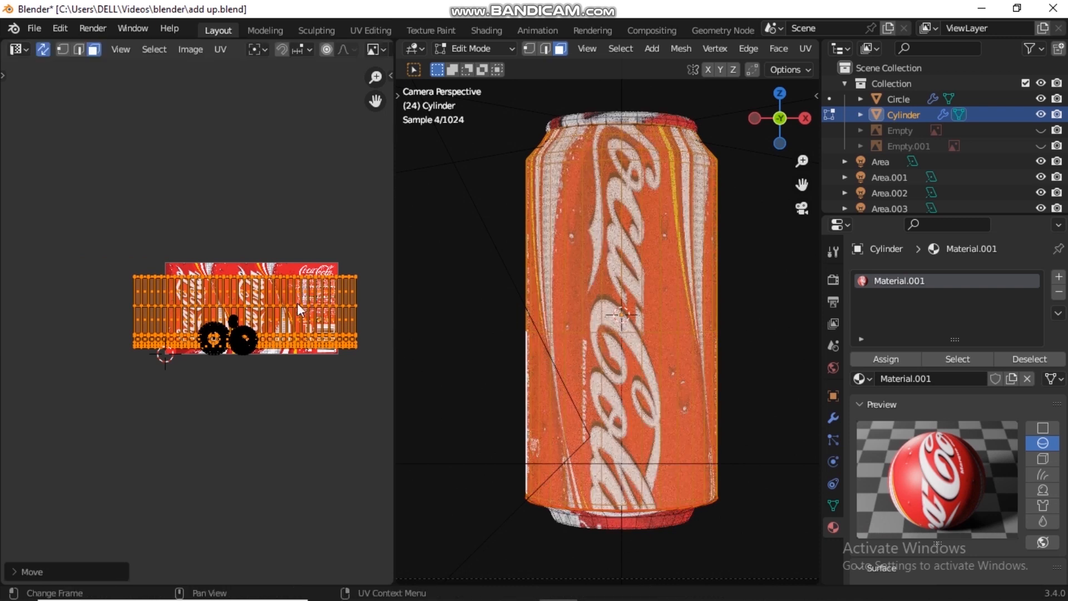
# Rotate the wall UV island by 180 degrees to turn the label upright on the can
pyautogui.scroll(3, 292, 305)
pyautogui.moveTo(249, 303); pyautogui.dragTo(199, 295, button='middle')
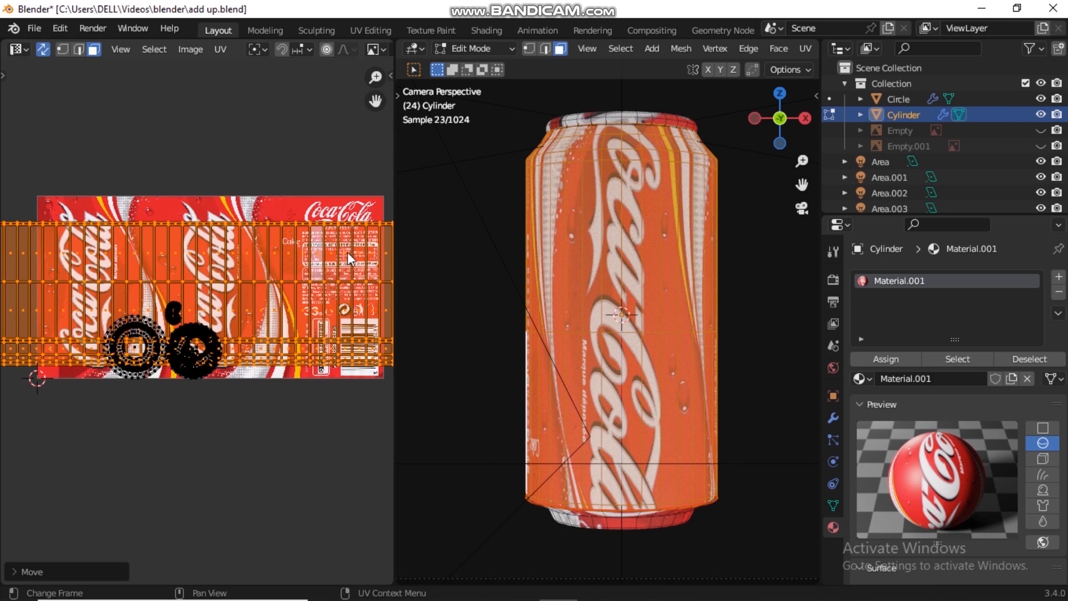
pyautogui.press('r')
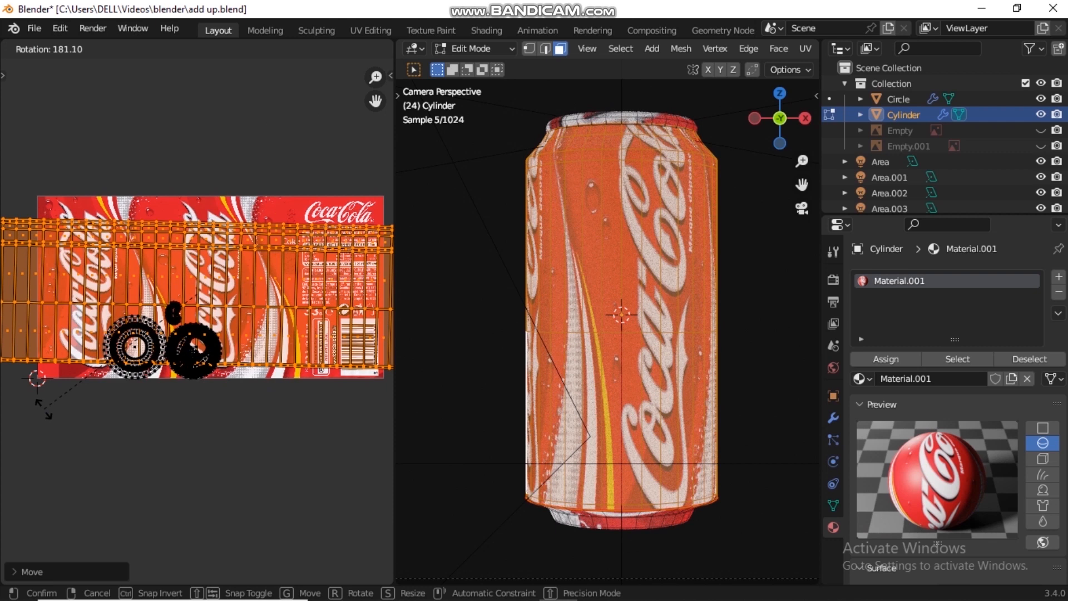
pyautogui.write('180')
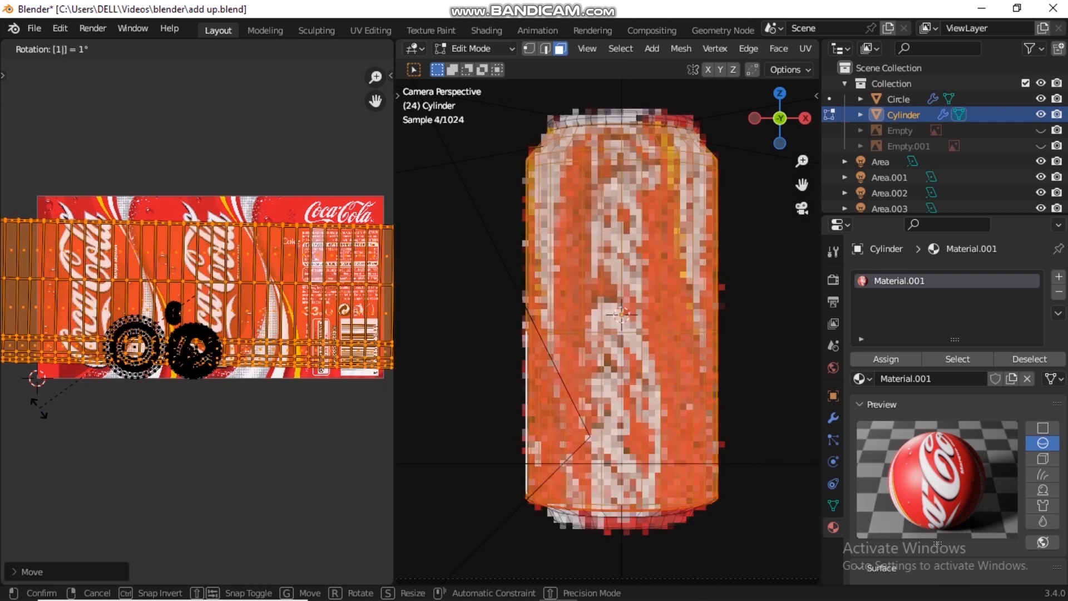
pyautogui.press('Return')
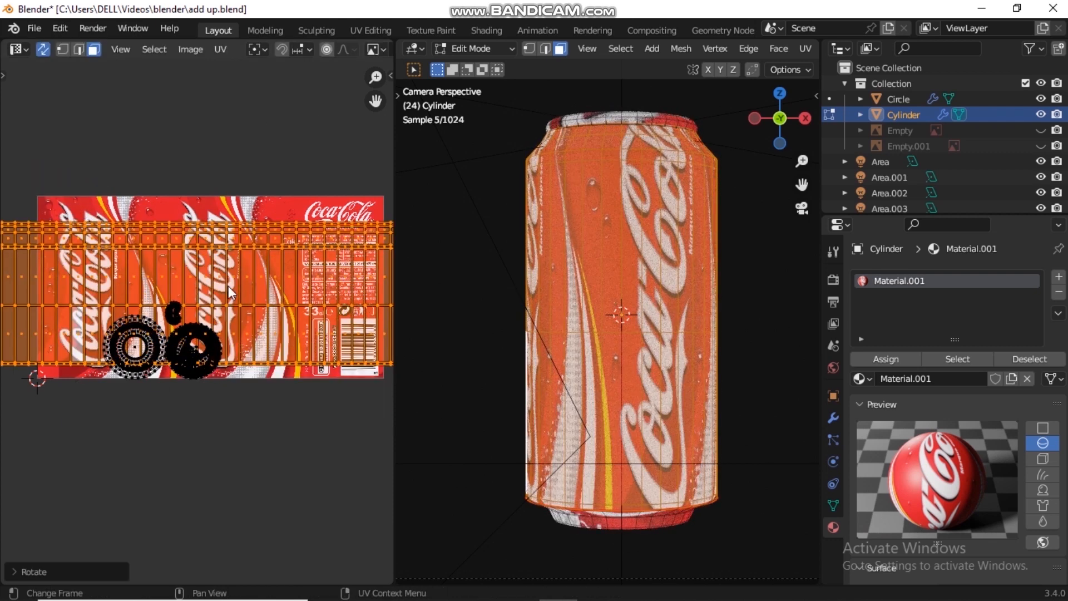
# Scale the wall UV island down uniformly to roughly the width of the label image
pyautogui.scroll(-2, 228, 286)
pyautogui.press('s')
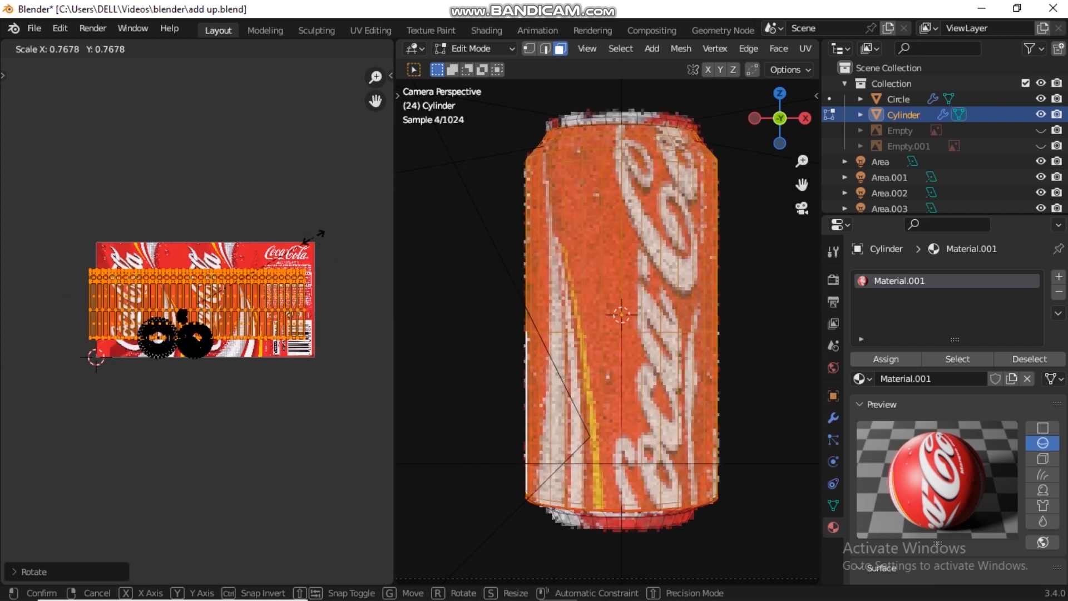
pyautogui.click(317, 232)
# Widen the UV Editor and move the wall UV island so it sits between the label's side edges
pyautogui.scroll(2, 289, 272)
pyautogui.moveTo(289, 268)
pyautogui.mouseDown(button='middle')
pyautogui.moveTo(299, 270)
pyautogui.moveTo(276, 263)
pyautogui.mouseUp(button='middle')
pyautogui.moveTo(392, 186); pyautogui.dragTo(597, 207)
pyautogui.scroll(2, 279, 227)
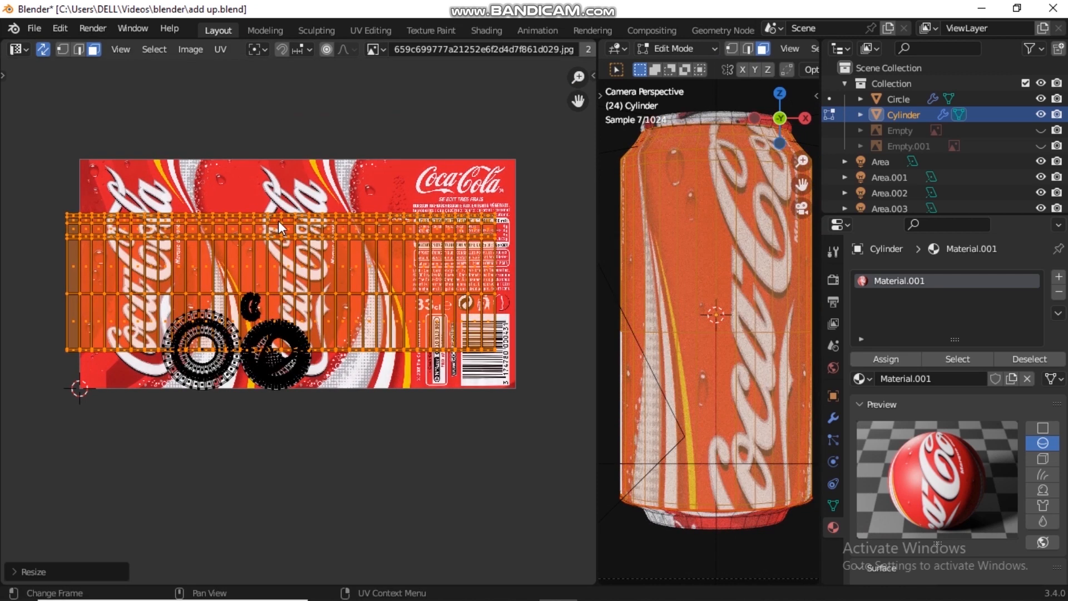
pyautogui.press('g')
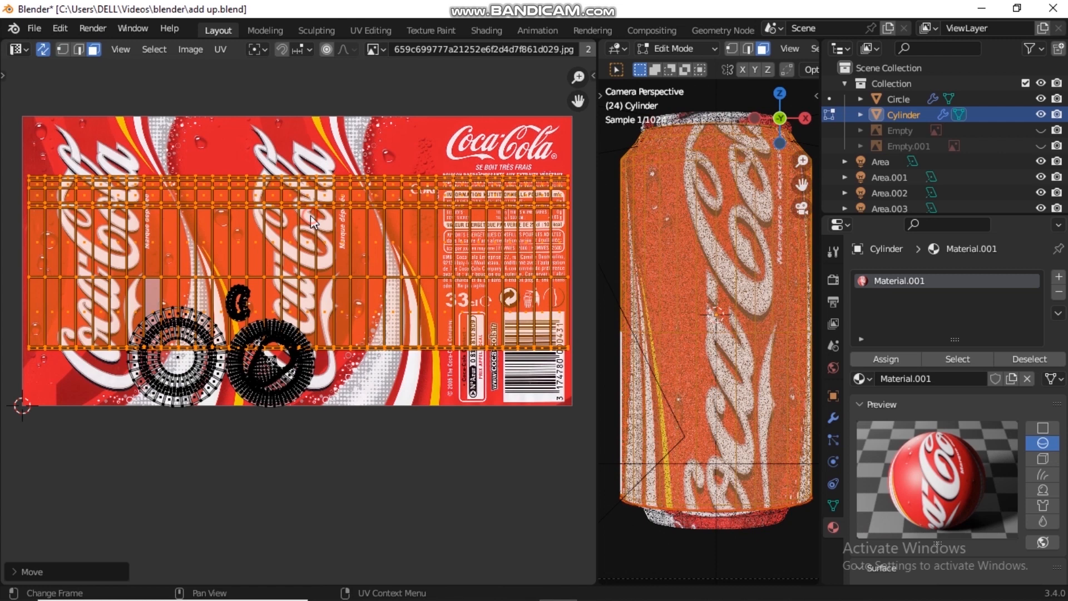
pyautogui.click(309, 216)
pyautogui.press('s')
pyautogui.press('x')
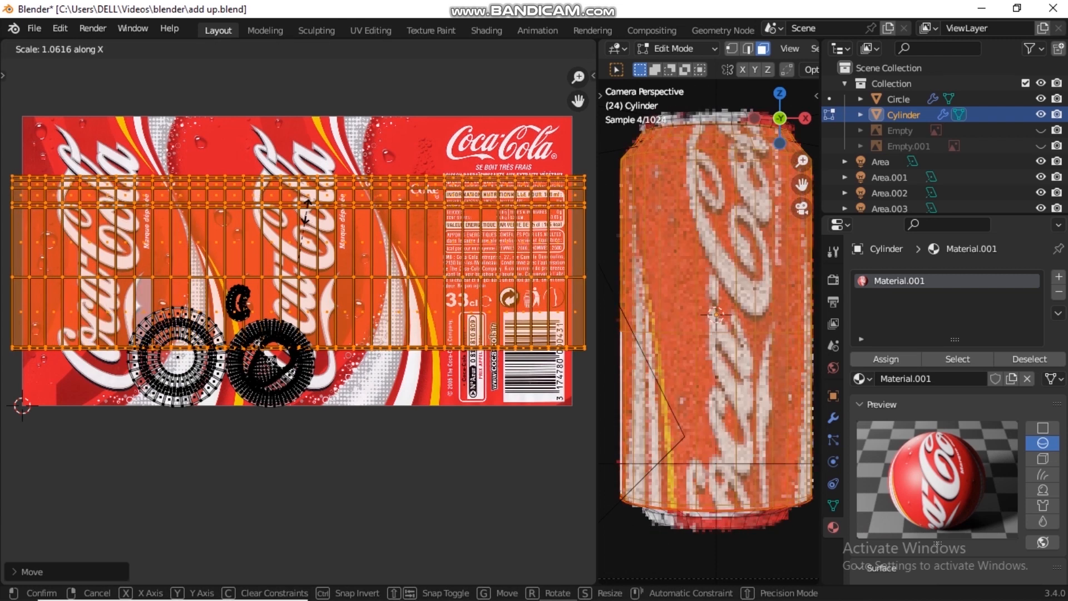
pyautogui.click(457, 150)
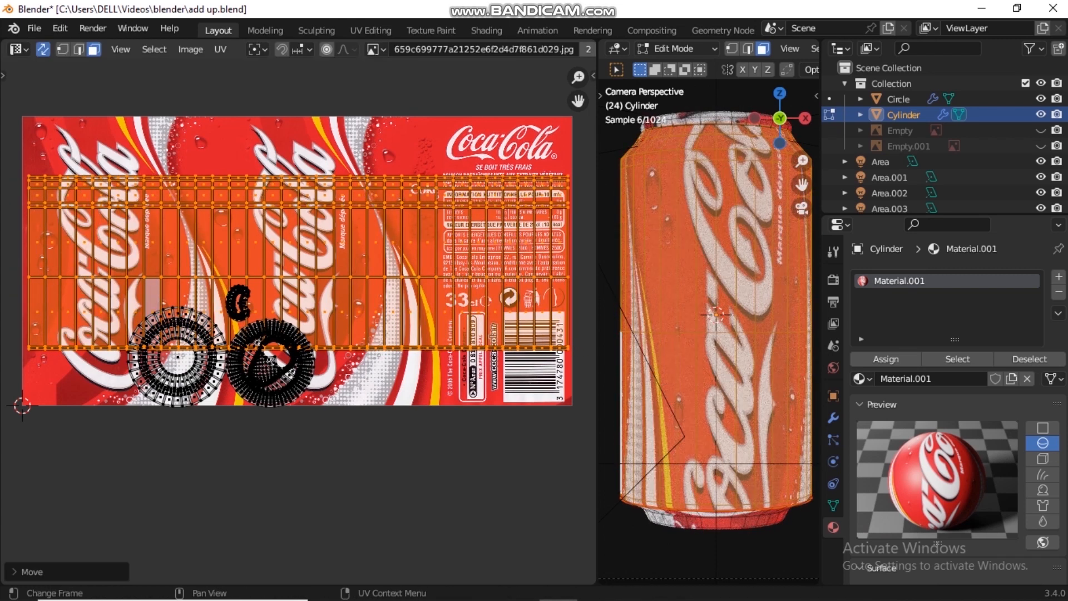
# Stretch the wall UV island slightly along X to the label's width and nudge it along X to line up with the side edges
pyautogui.press('s')
pyautogui.press('x')
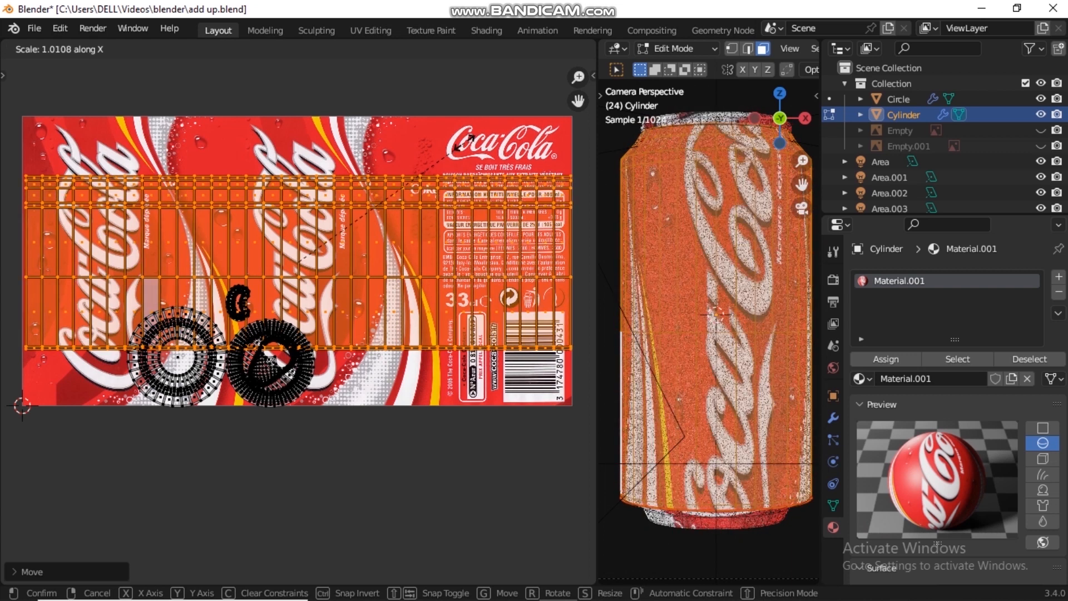
pyautogui.click(466, 147)
pyautogui.scroll(3, 536, 230)
pyautogui.moveTo(536, 230); pyautogui.dragTo(173, 275, button='middle')
pyautogui.scroll(1, 501, 192)
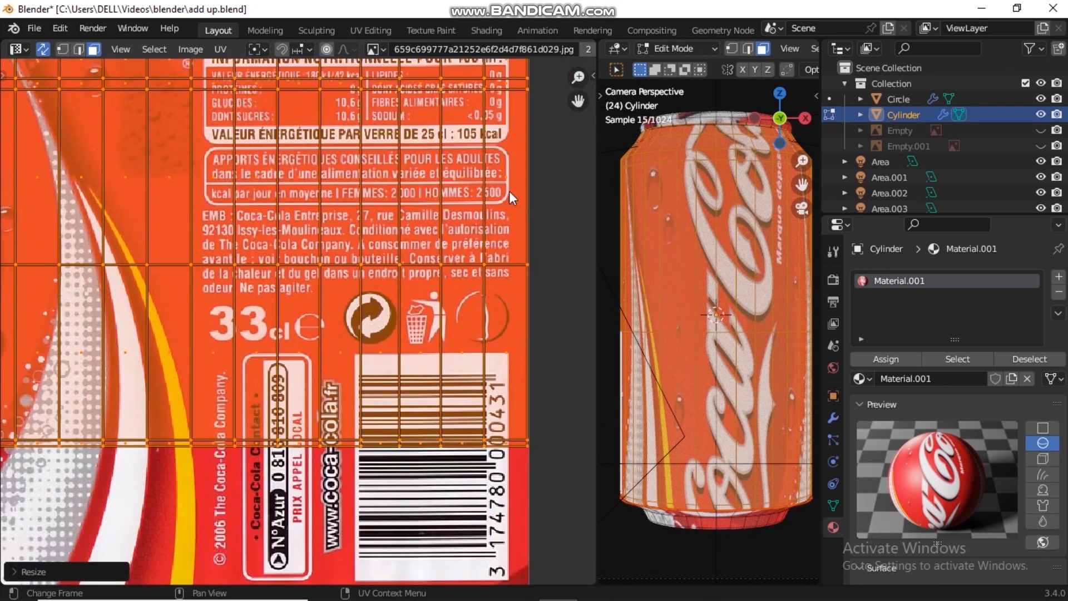
pyautogui.press('g')
pyautogui.press('x')
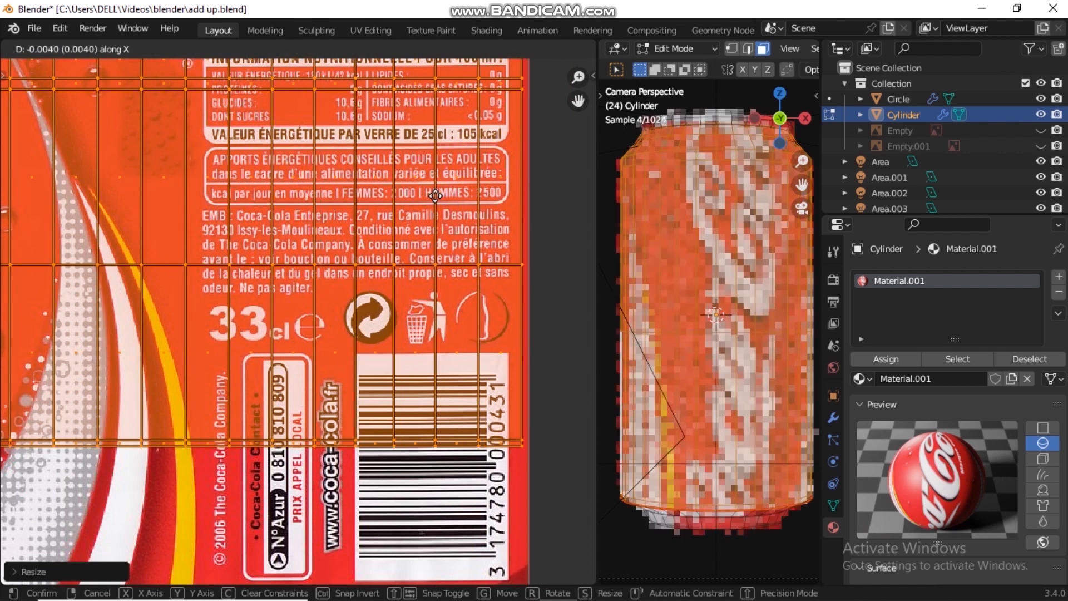
pyautogui.click(438, 196)
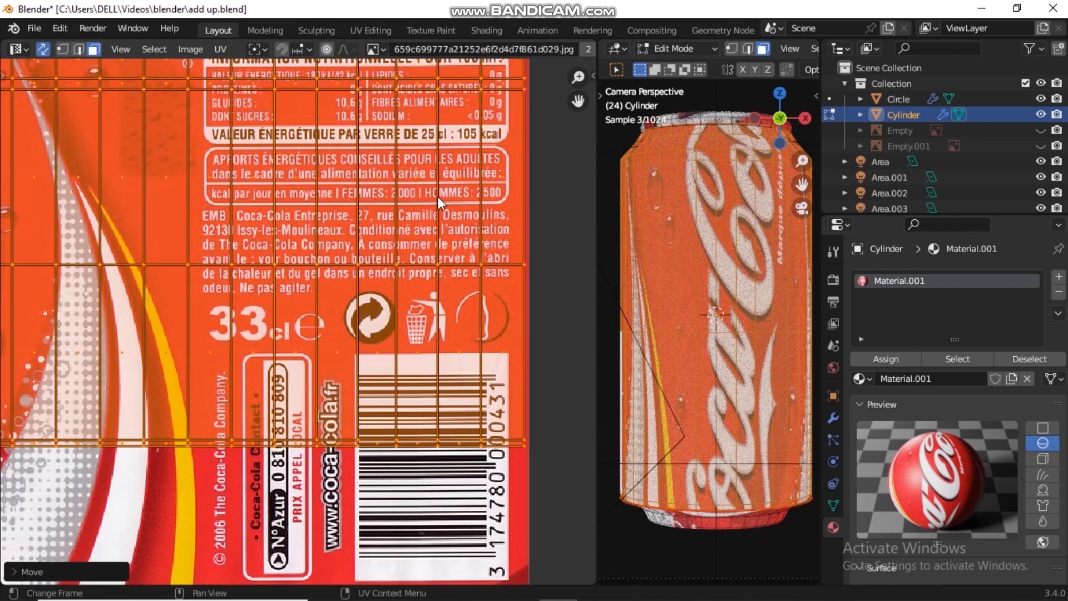
# Stretch the wall UV island along Y by about 1.62 to match the label's height
pyautogui.scroll(-8, 439, 196)
pyautogui.scroll(3, 319, 217)
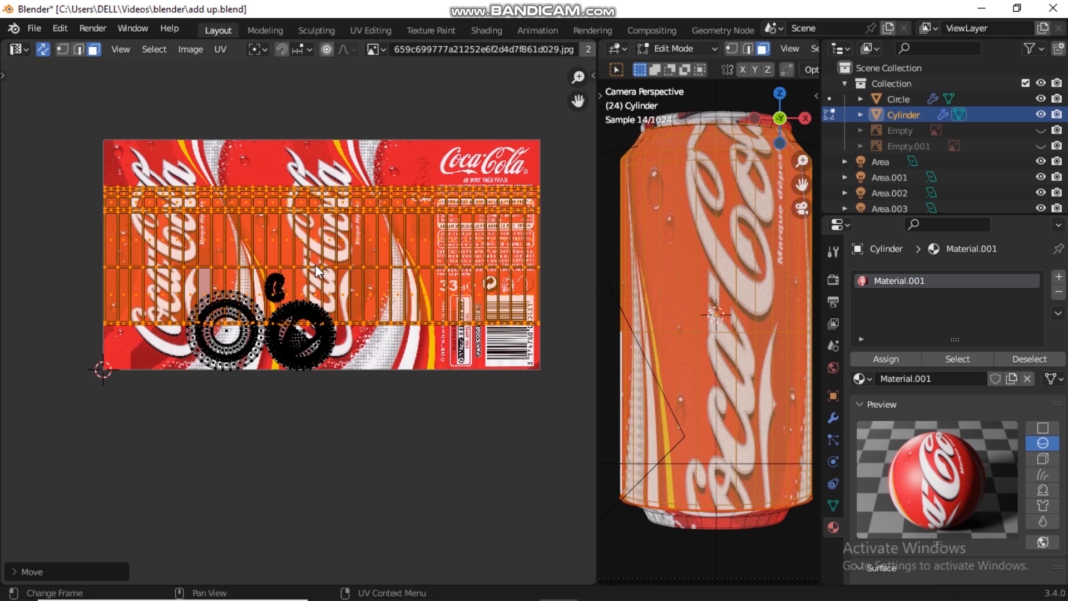
pyautogui.press('s')
pyautogui.press('y')
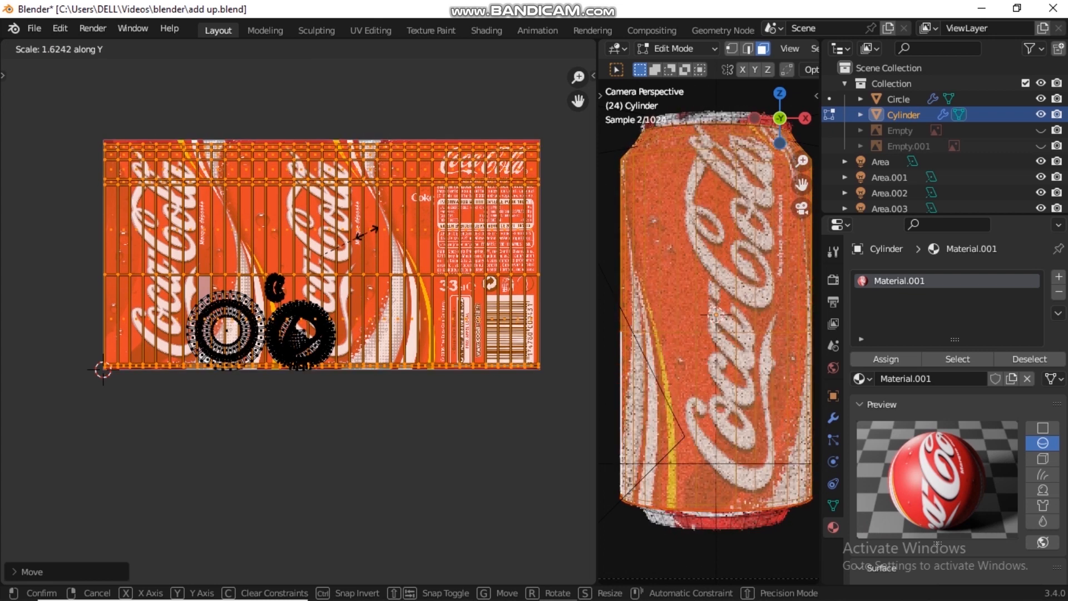
pyautogui.click(367, 233)
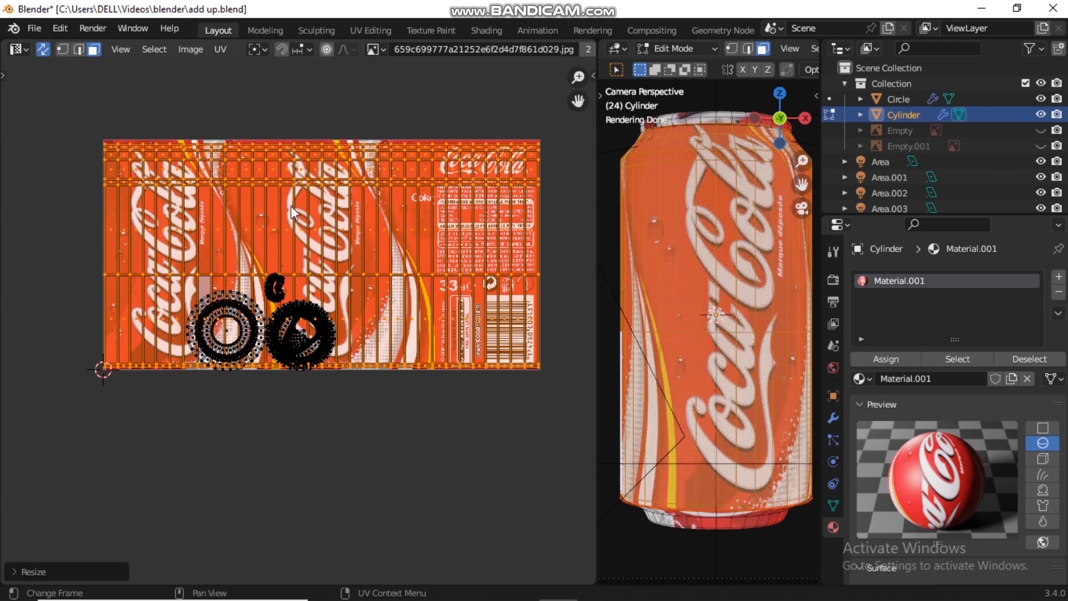
# Fine-tune the wall UV island along Y by about 1.02 to meet the label's upper and lower edges
pyautogui.scroll(3, 292, 206)
pyautogui.moveTo(421, 239); pyautogui.dragTo(434, 440, button='middle')
pyautogui.moveTo(327, 277); pyautogui.dragTo(453, 246, button='middle')
pyautogui.press('s')
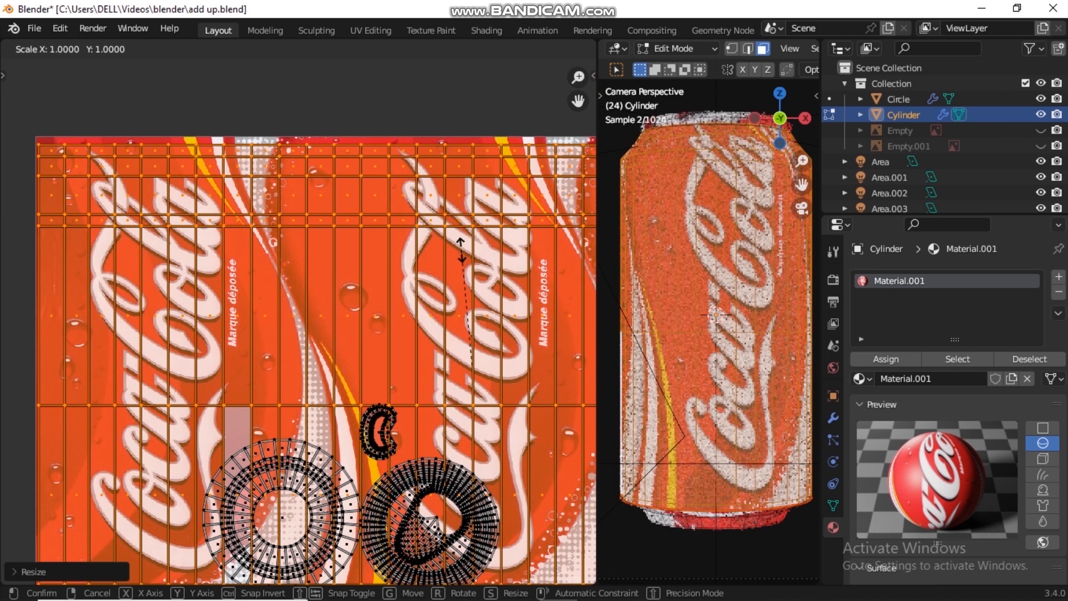
pyautogui.press('y')
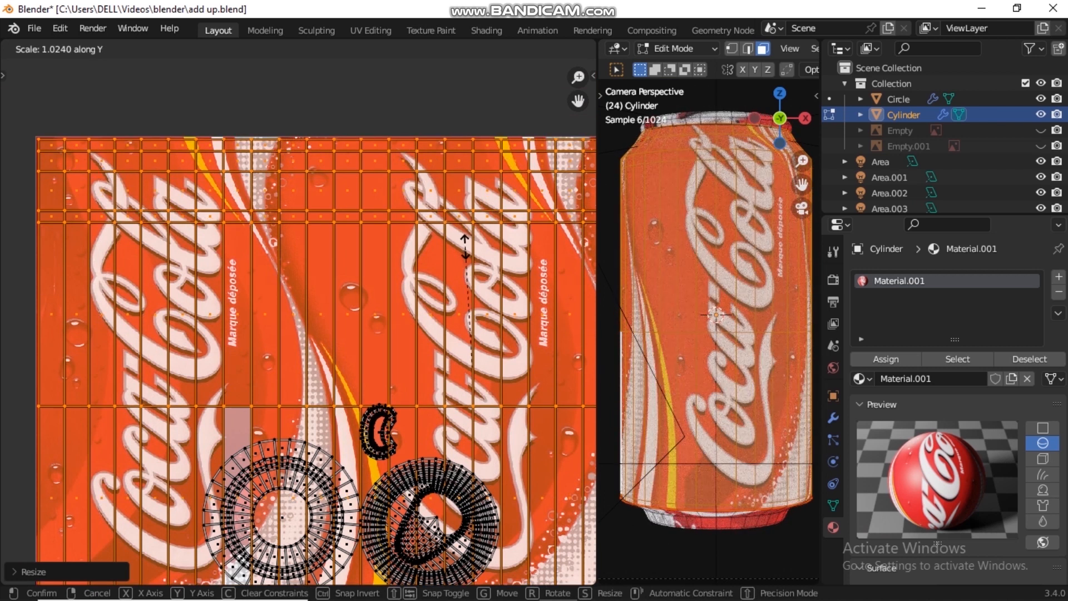
pyautogui.click(465, 245)
pyautogui.moveTo(464, 246); pyautogui.dragTo(316, 187, button='middle')
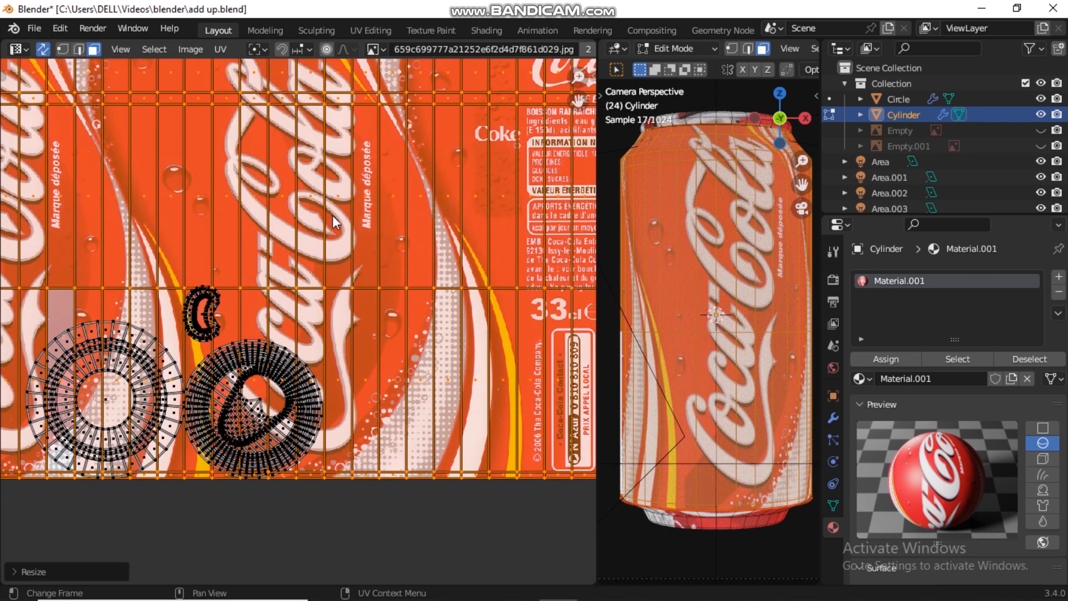
# Widen the 3D viewport, leave Edit Mode and inspect the label on the can from several angles in Rendered shading
pyautogui.moveTo(602, 257); pyautogui.dragTo(267, 261)
pyautogui.press('z')
pyautogui.click(726, 245)
pyautogui.press('z')
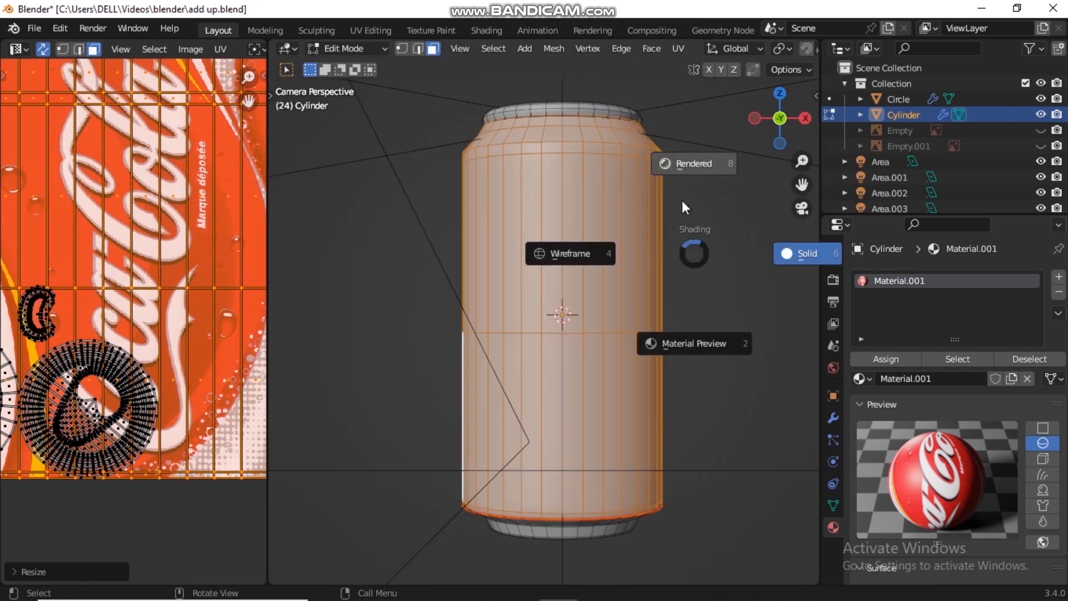
pyautogui.click(688, 203)
pyautogui.press('Tab')
pyautogui.moveTo(682, 189); pyautogui.dragTo(633, 219, button='middle')
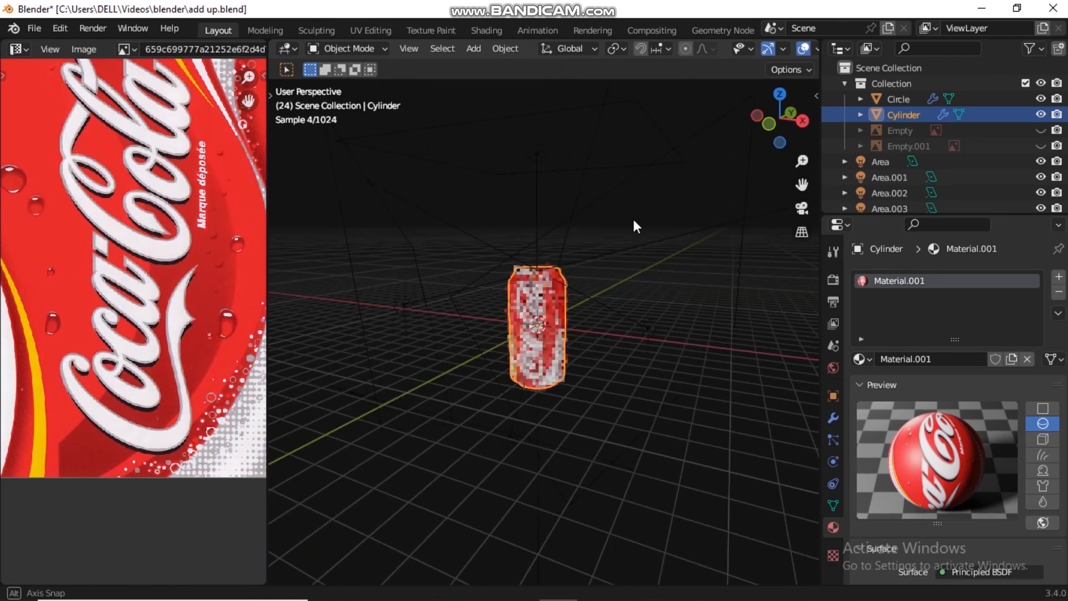
pyautogui.scroll(2, 570, 315)
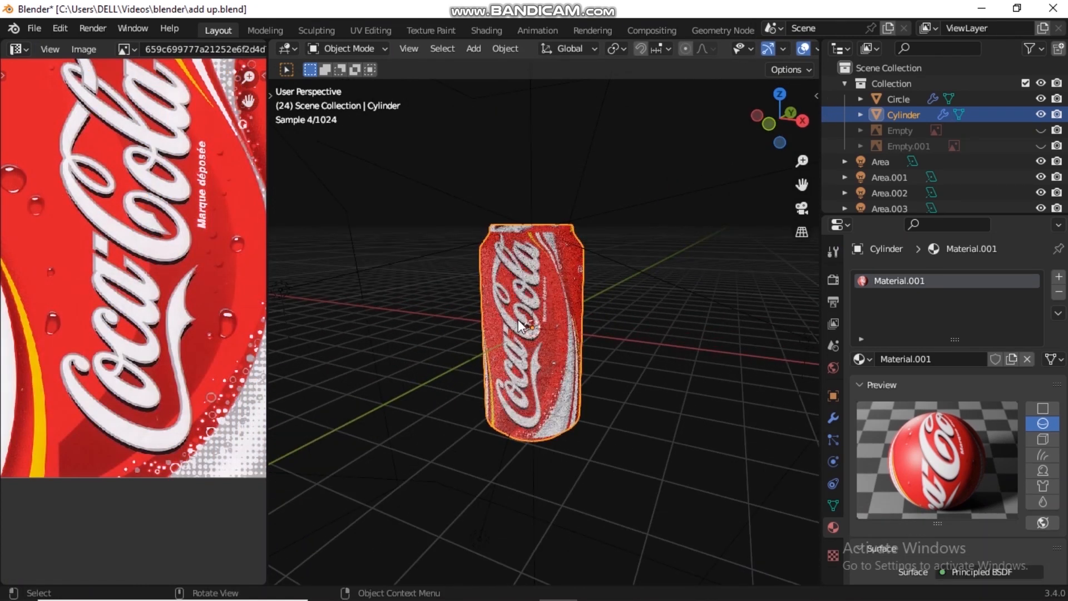
pyautogui.moveTo(546, 255); pyautogui.dragTo(570, 254, button='middle')
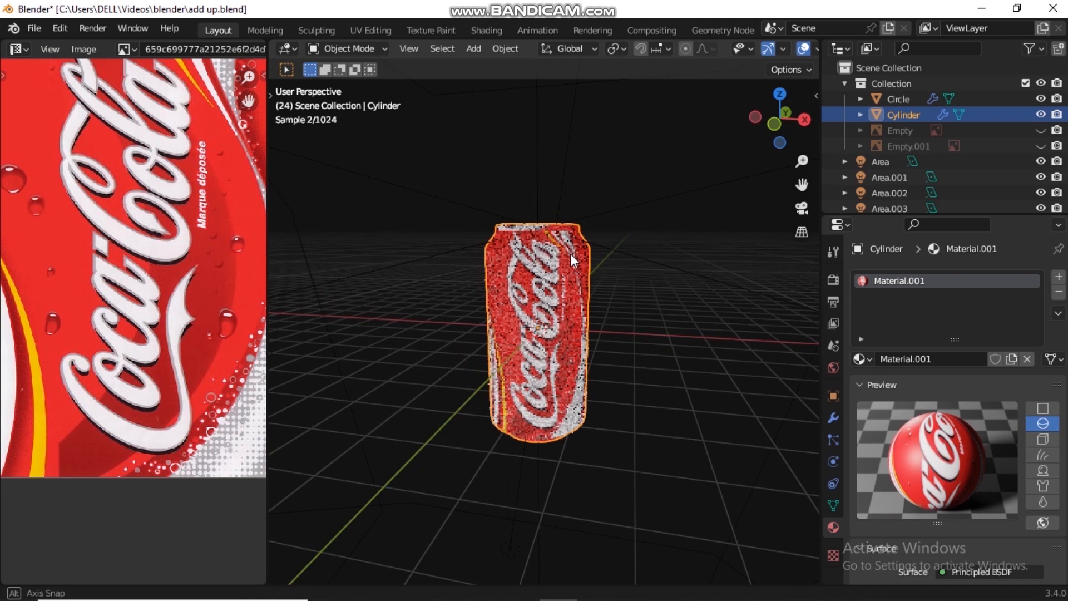
pyautogui.scroll(3, 533, 228)
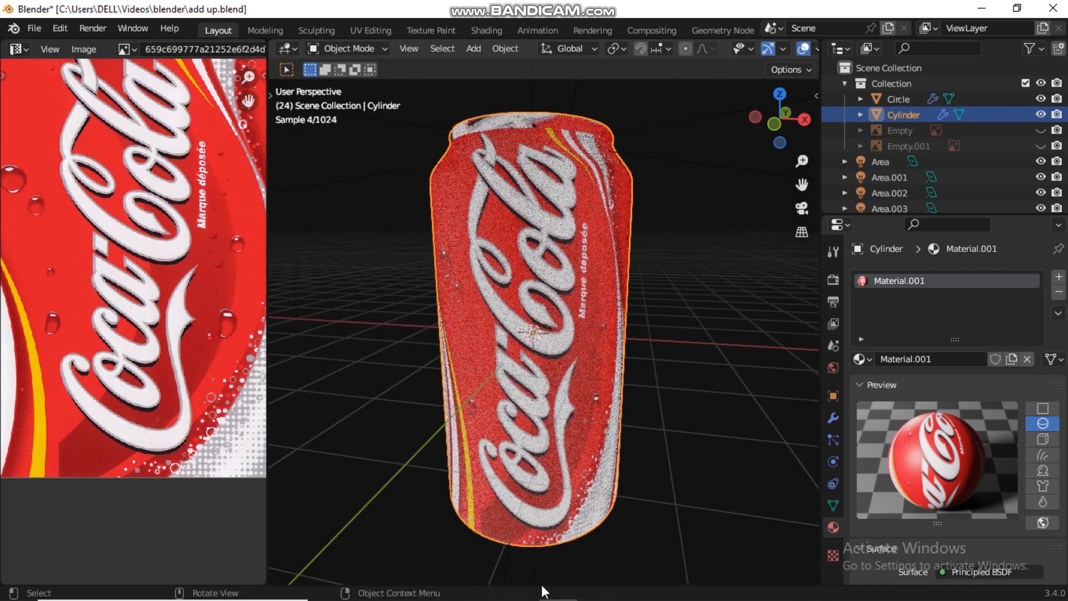
pyautogui.moveTo(528, 520); pyautogui.dragTo(579, 490, button='middle')
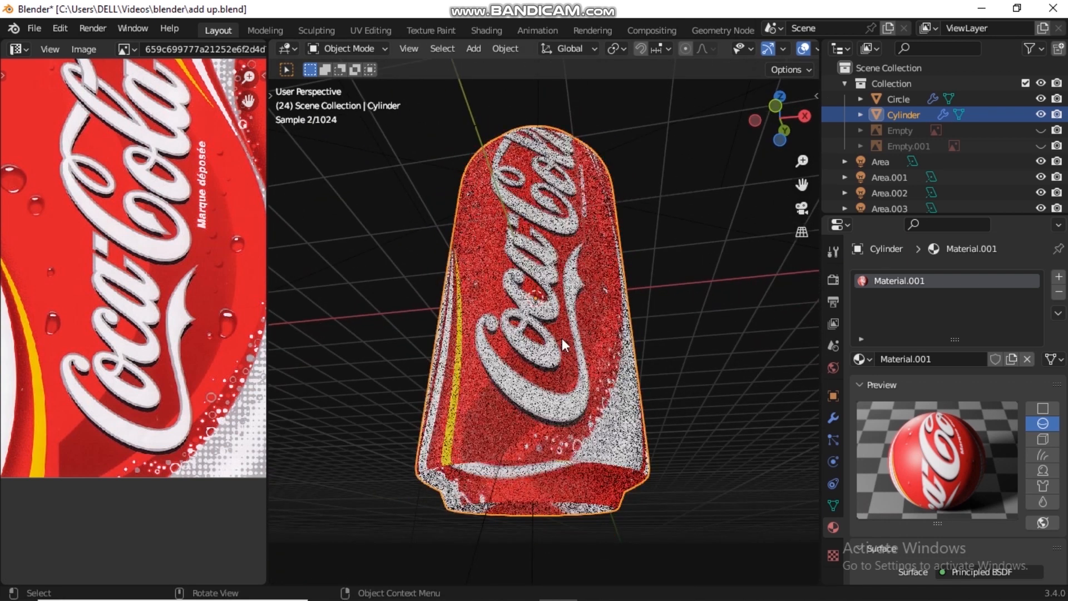
# Add a second material slot to the can body and create a new material in it
pyautogui.scroll(-3, 479, 297)
pyautogui.moveTo(594, 316); pyautogui.dragTo(604, 347, button='middle')
pyautogui.click(1059, 276)
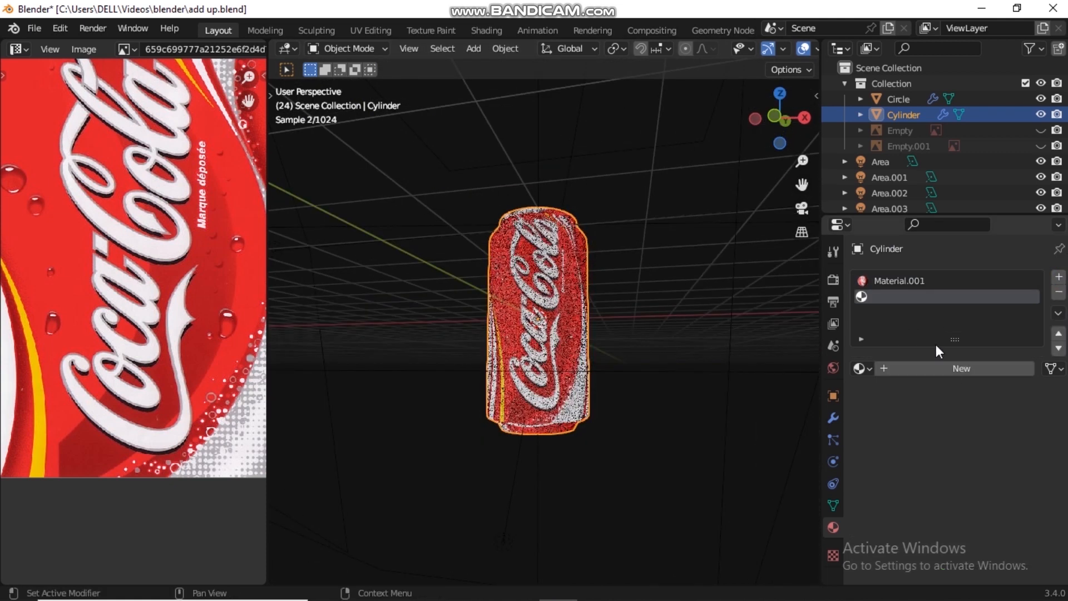
pyautogui.click(954, 368)
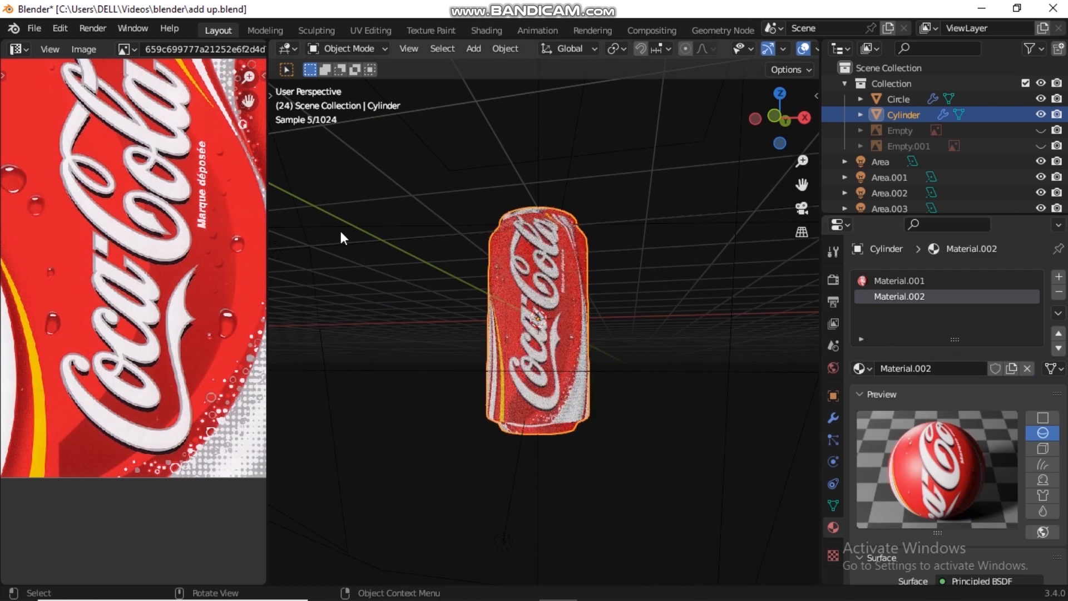
# Assign the new second material to the can's lid, base and opening-recess UV islands, excluding the label wall, and leave Edit Mode
pyautogui.press('Tab')
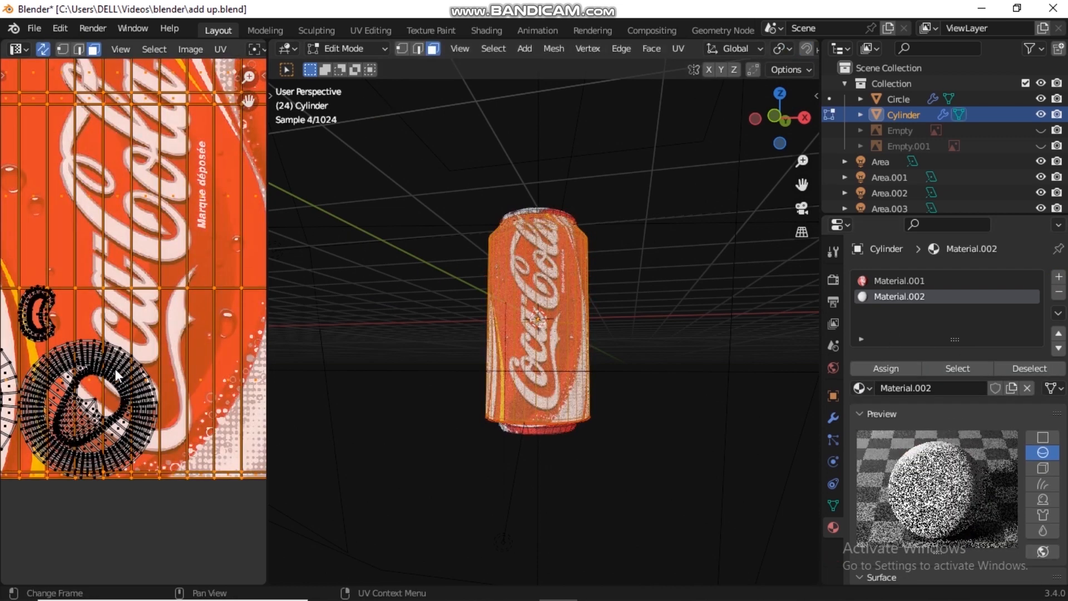
pyautogui.click(114, 371)
pyautogui.keyDown('shift'); pyautogui.moveTo(282, 289); pyautogui.dragTo(281, 262, button='middle'); pyautogui.keyUp('shift')
pyautogui.moveTo(268, 262); pyautogui.dragTo(679, 262)
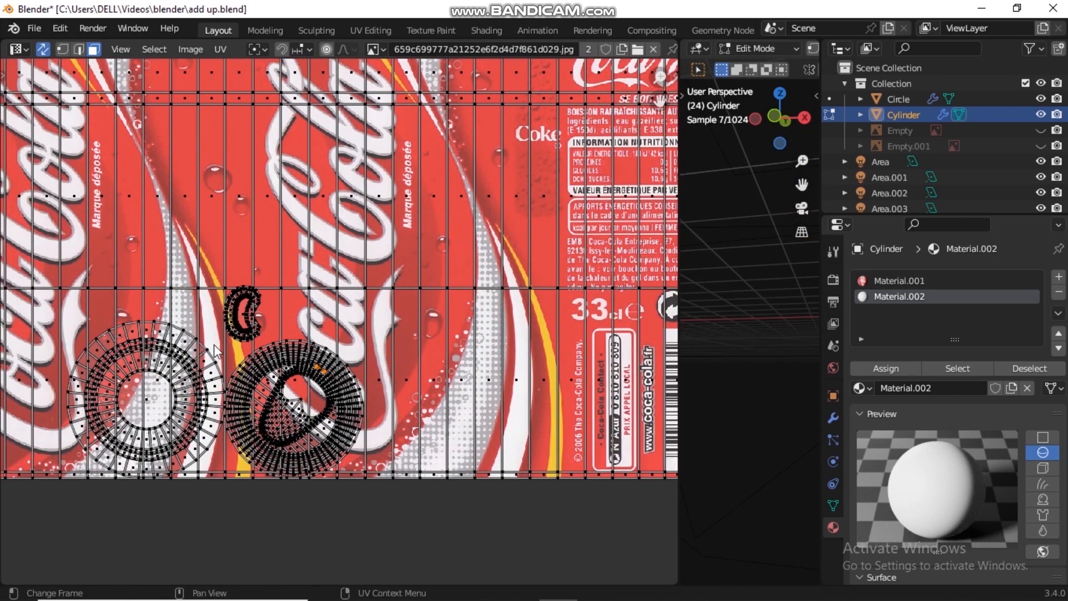
pyautogui.scroll(2, 214, 342)
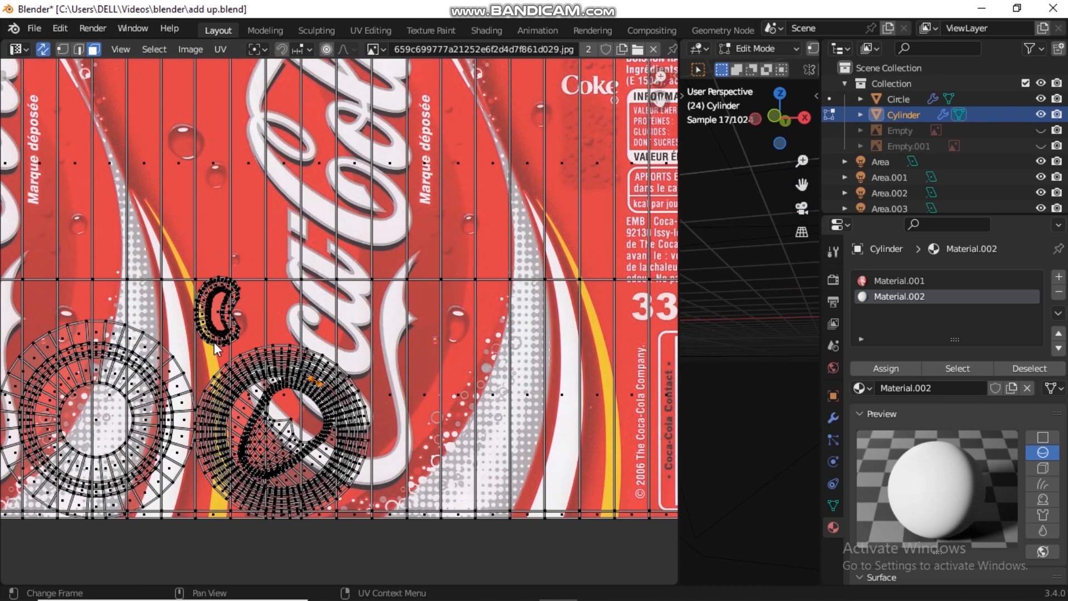
pyautogui.keyDown('shift'); pyautogui.click(211, 293); pyautogui.keyUp('shift')
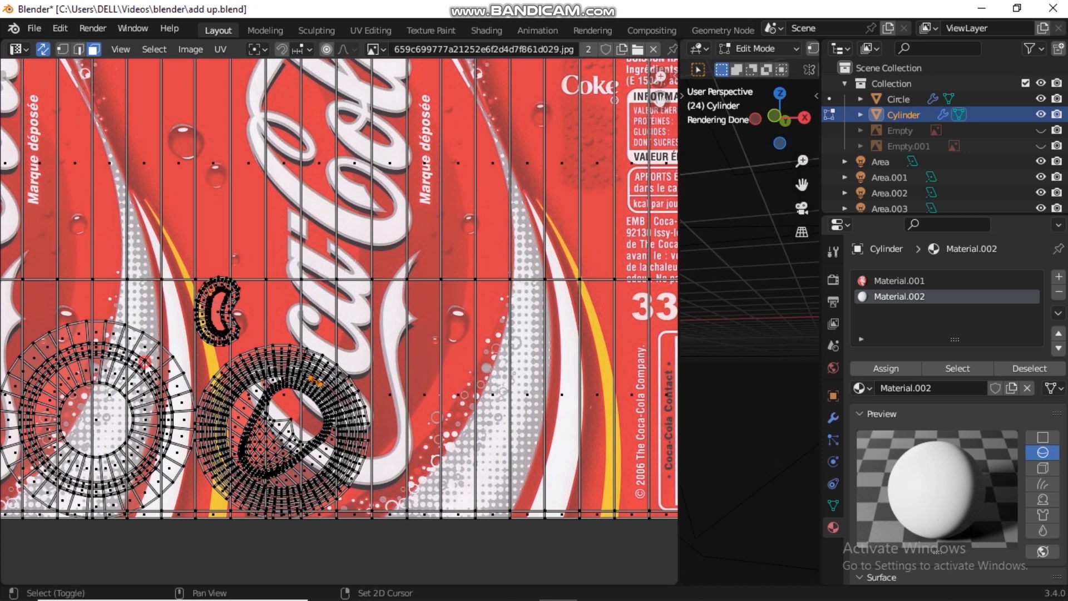
pyautogui.press('a')
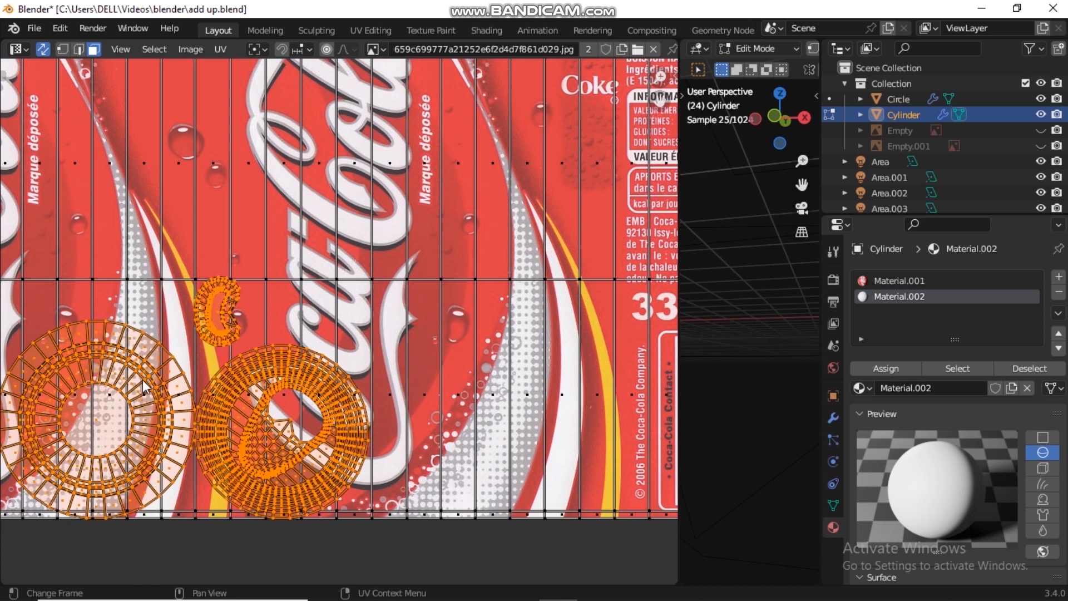
pyautogui.click(896, 367)
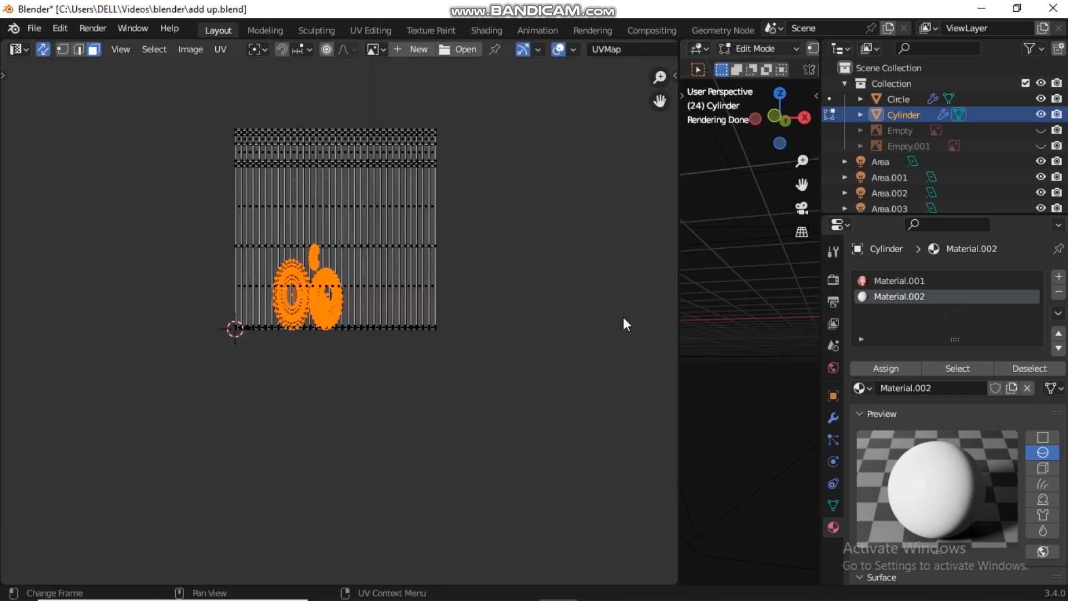
pyautogui.moveTo(677, 282); pyautogui.dragTo(314, 336)
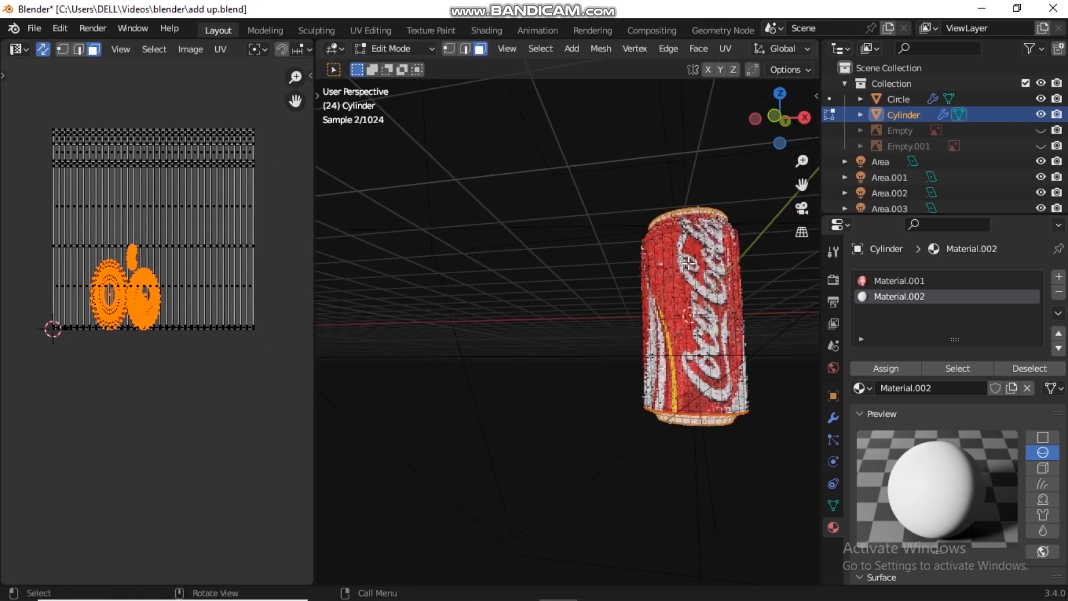
pyautogui.press('Tab')
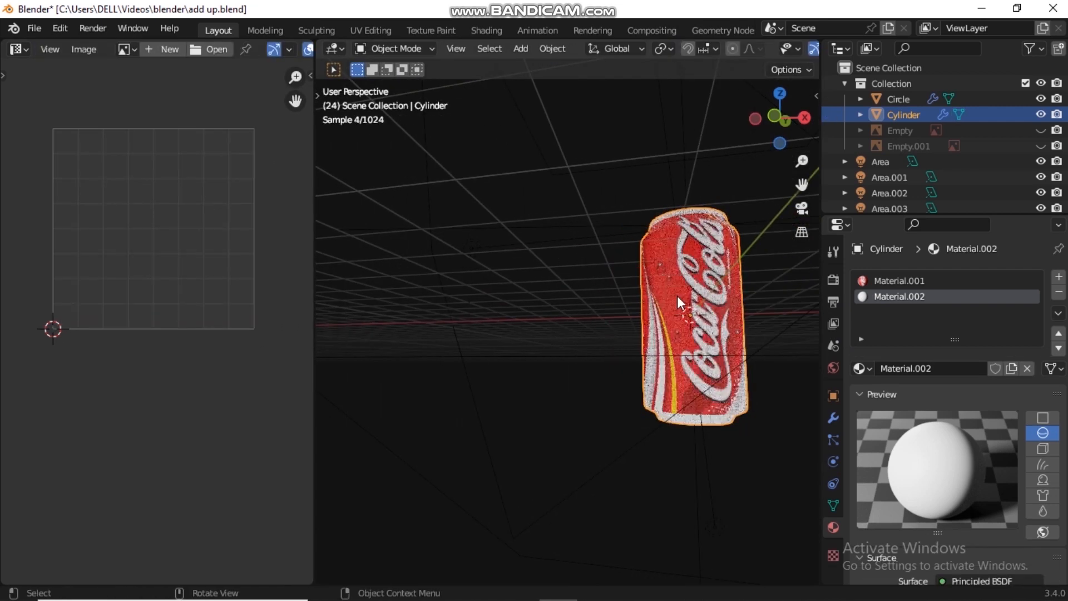
# Split the UV editor area horizontally and turn its upper part into a Shader Editor
pyautogui.keyDown('shift'); pyautogui.moveTo(719, 332); pyautogui.dragTo(590, 340, button='middle'); pyautogui.keyUp('shift')
pyautogui.scroll(3, 561, 431)
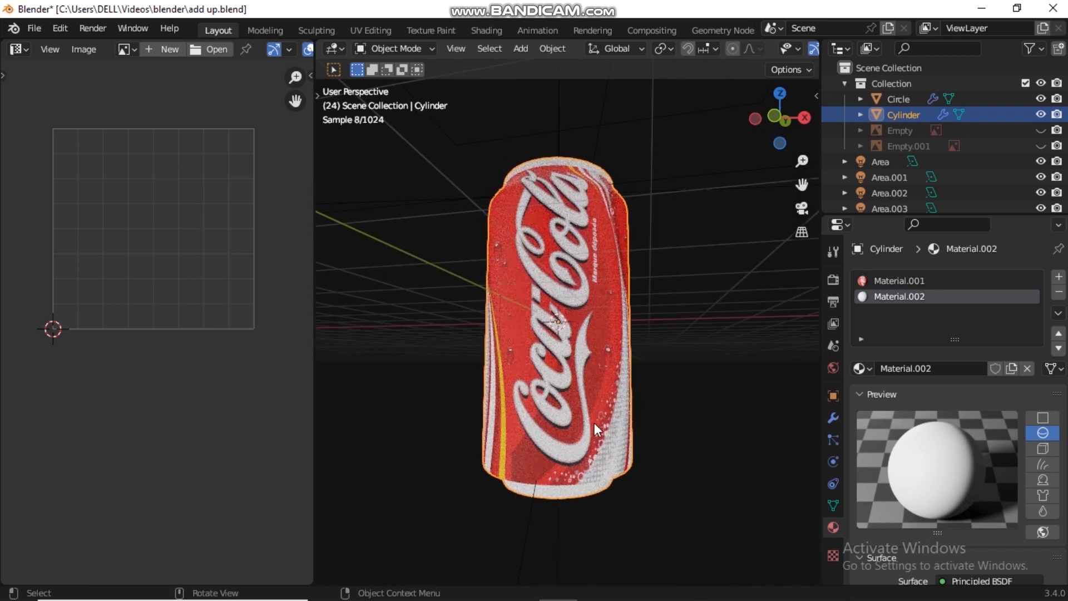
pyautogui.moveTo(551, 246); pyautogui.dragTo(607, 256, button='middle')
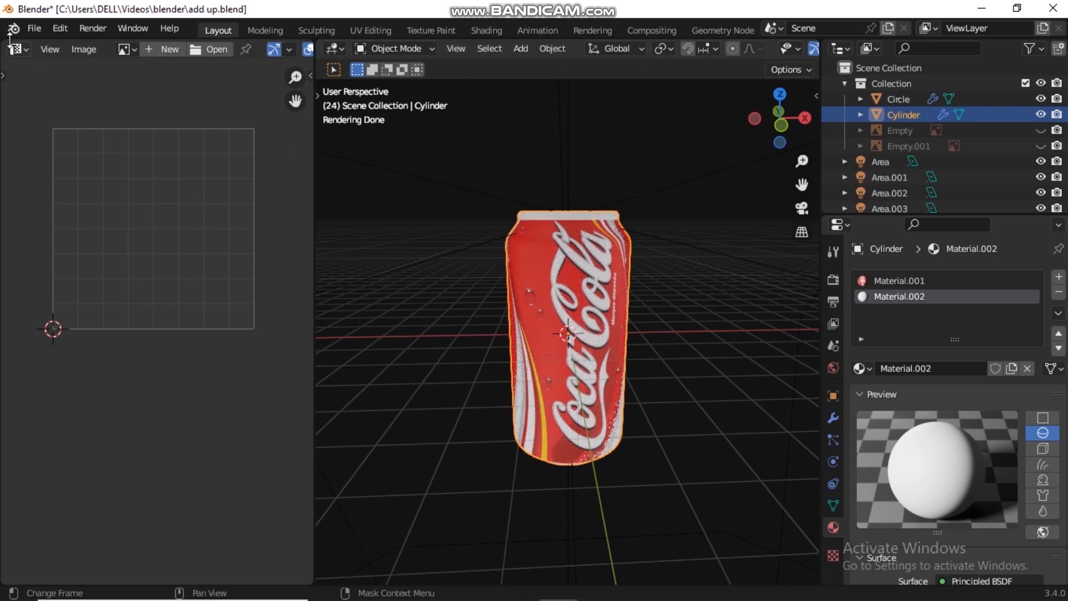
pyautogui.moveTo(6, 49); pyautogui.dragTo(31, 414)
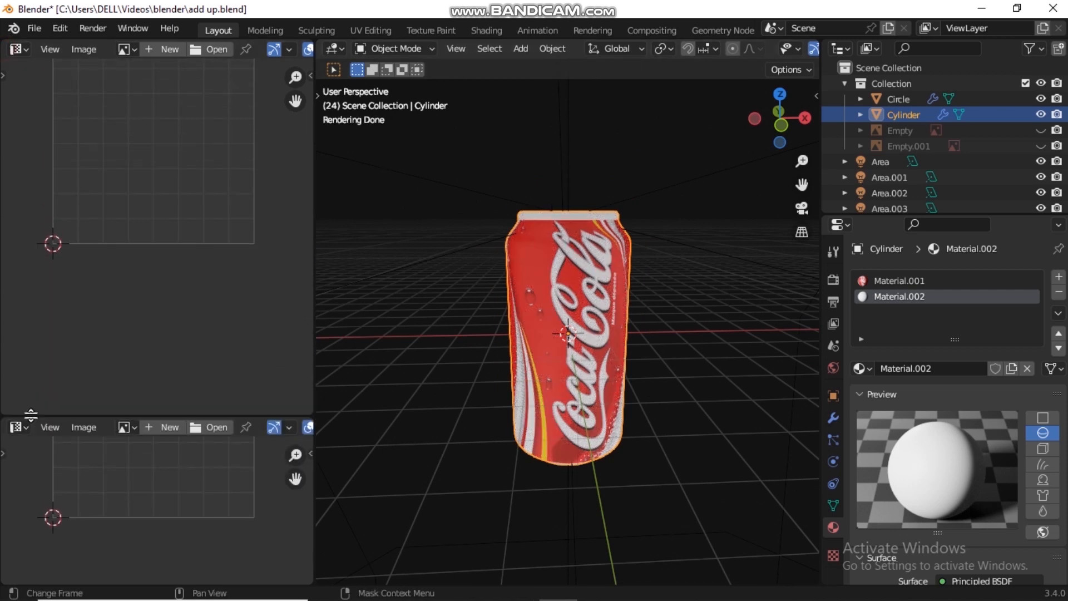
pyautogui.click(18, 49)
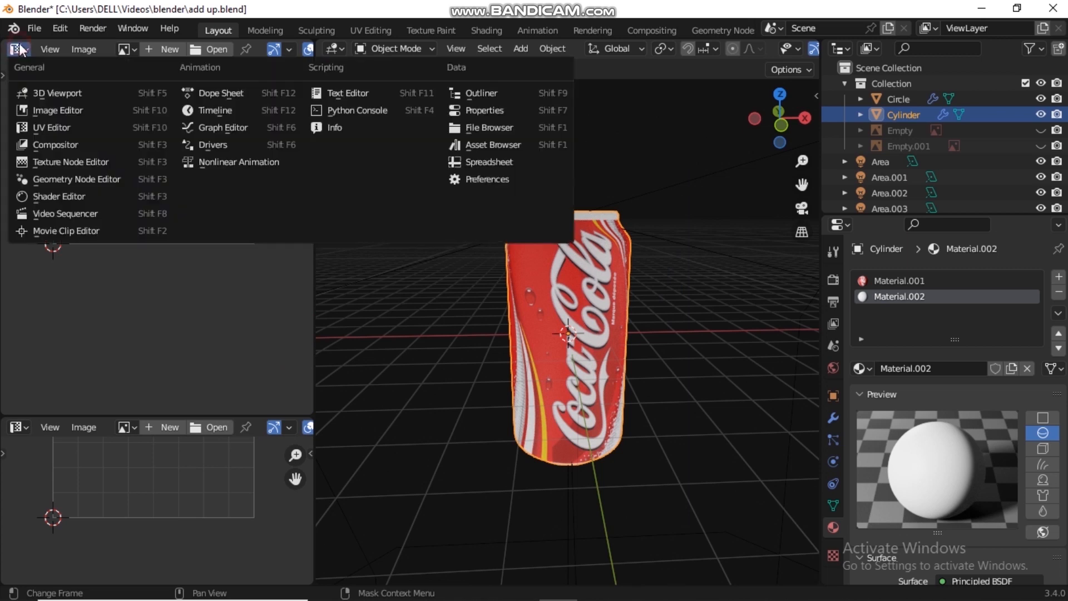
pyautogui.click(59, 195)
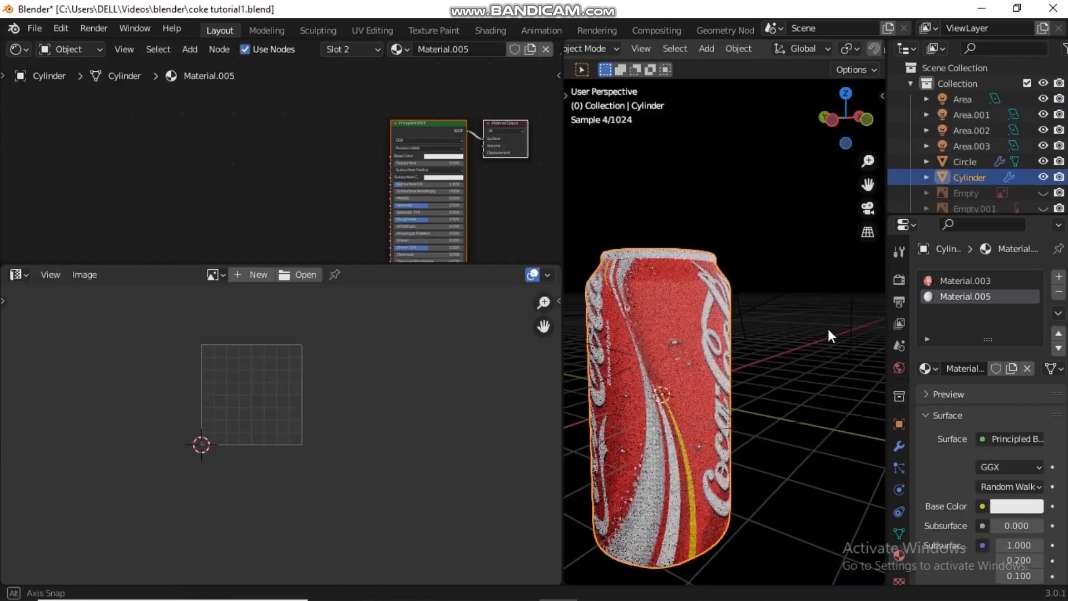
# Show the label material Material.003 in the node tree and set its Principled BSDF Metallic to 1.000
pyautogui.moveTo(827, 326); pyautogui.dragTo(770, 335, button='middle')
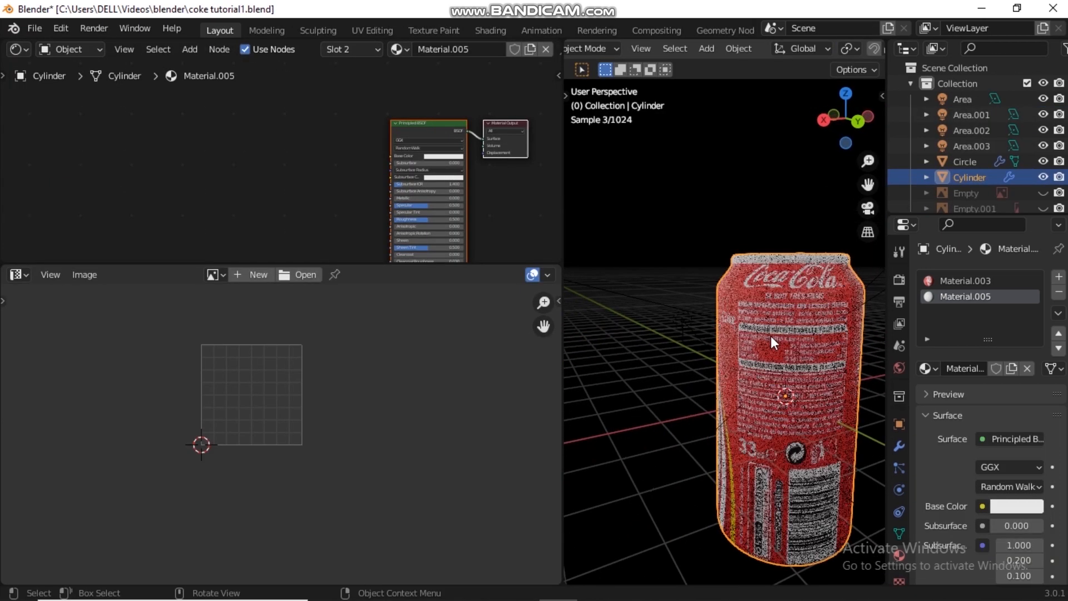
pyautogui.click(964, 281)
pyautogui.scroll(4, 376, 171)
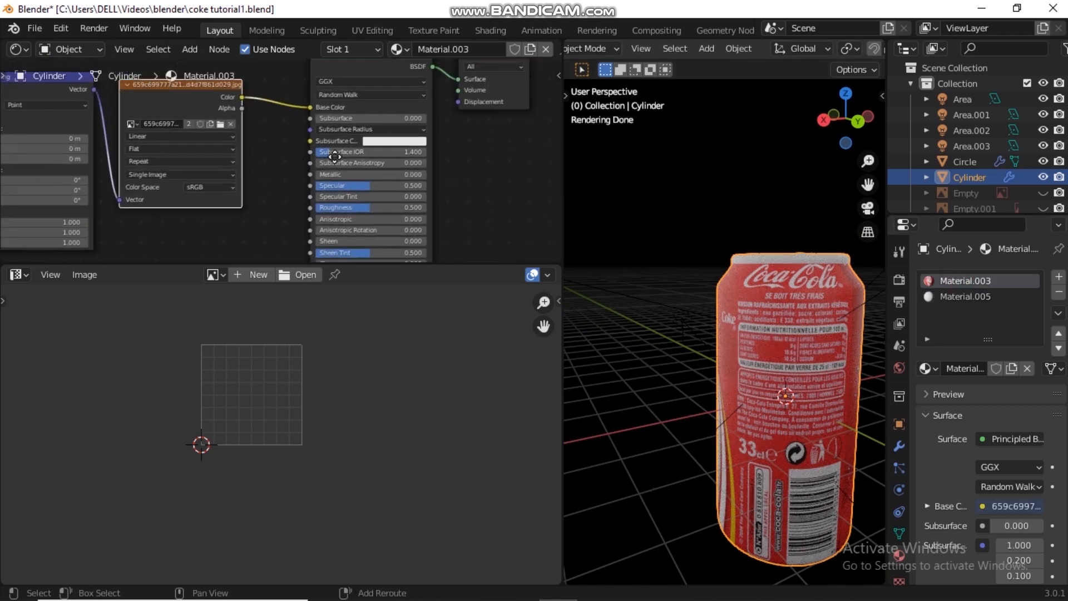
pyautogui.moveTo(333, 174); pyautogui.dragTo(427, 175)
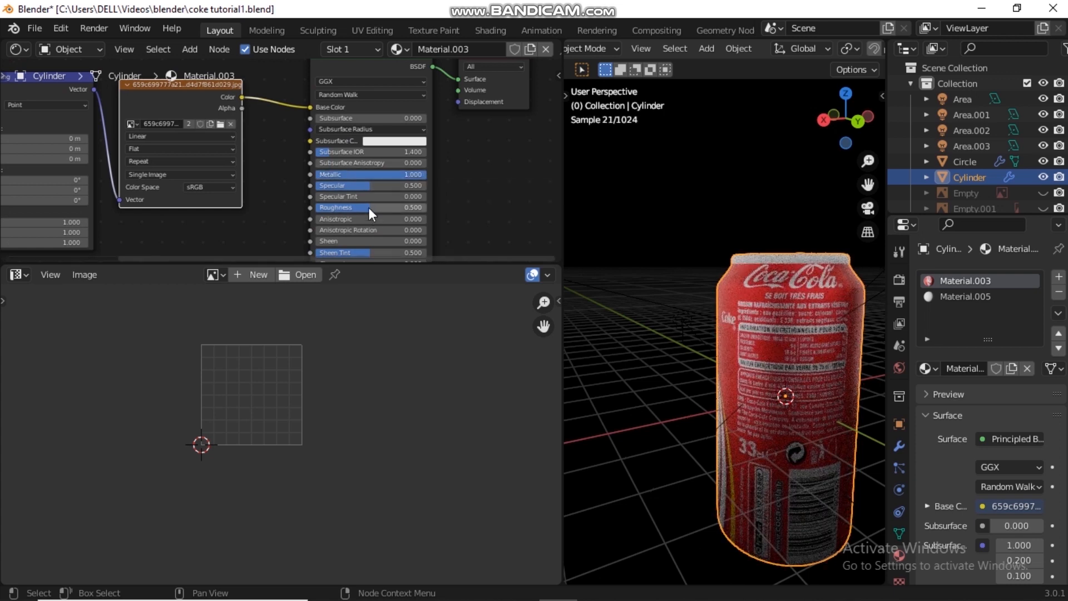
# Inspect the metallic label from several angles and lower the label material's Roughness to 0.245
pyautogui.moveTo(692, 335); pyautogui.dragTo(623, 343, button='middle')
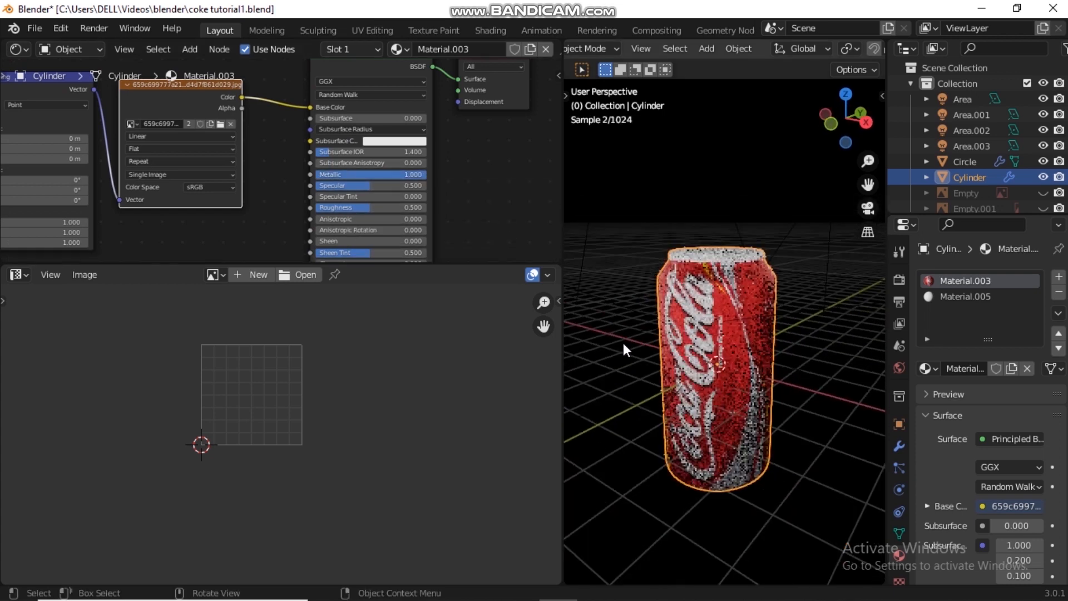
pyautogui.moveTo(685, 328); pyautogui.dragTo(732, 318, button='middle')
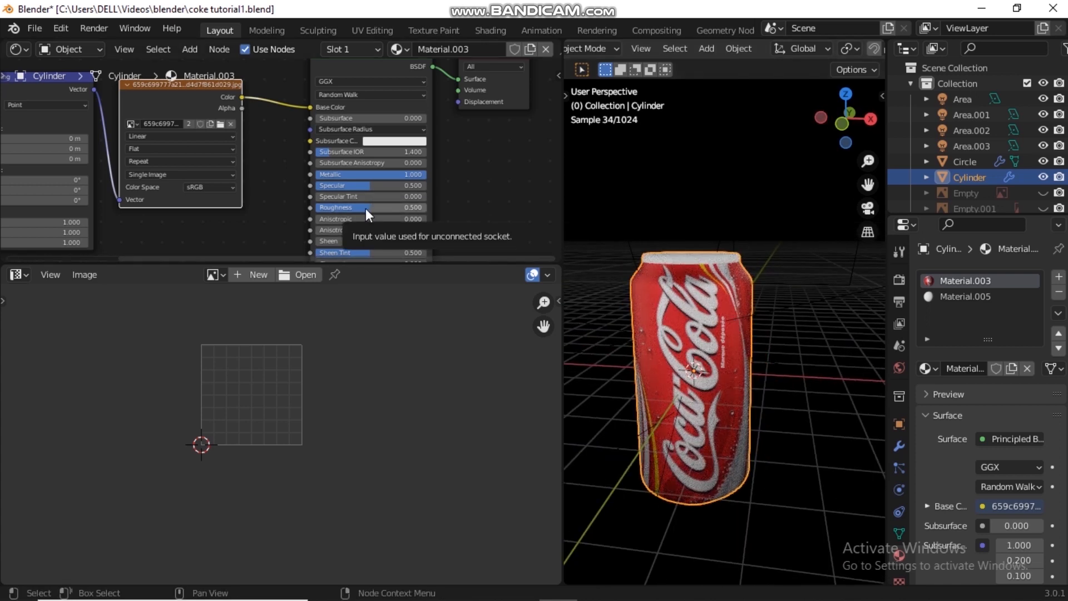
pyautogui.moveTo(366, 208); pyautogui.dragTo(342, 208)
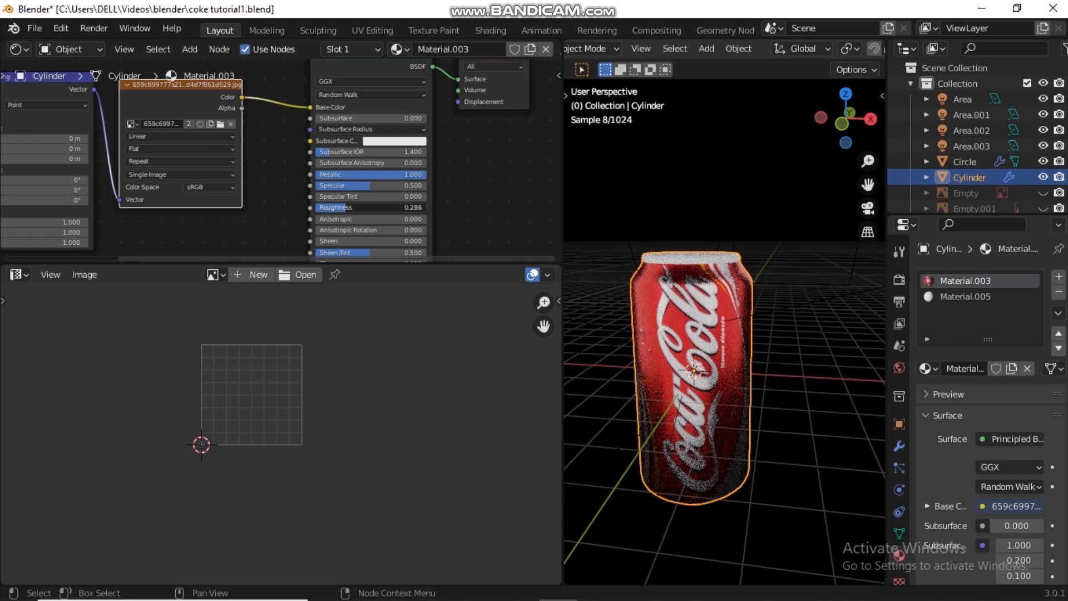
pyautogui.moveTo(342, 208); pyautogui.dragTo(338, 208)
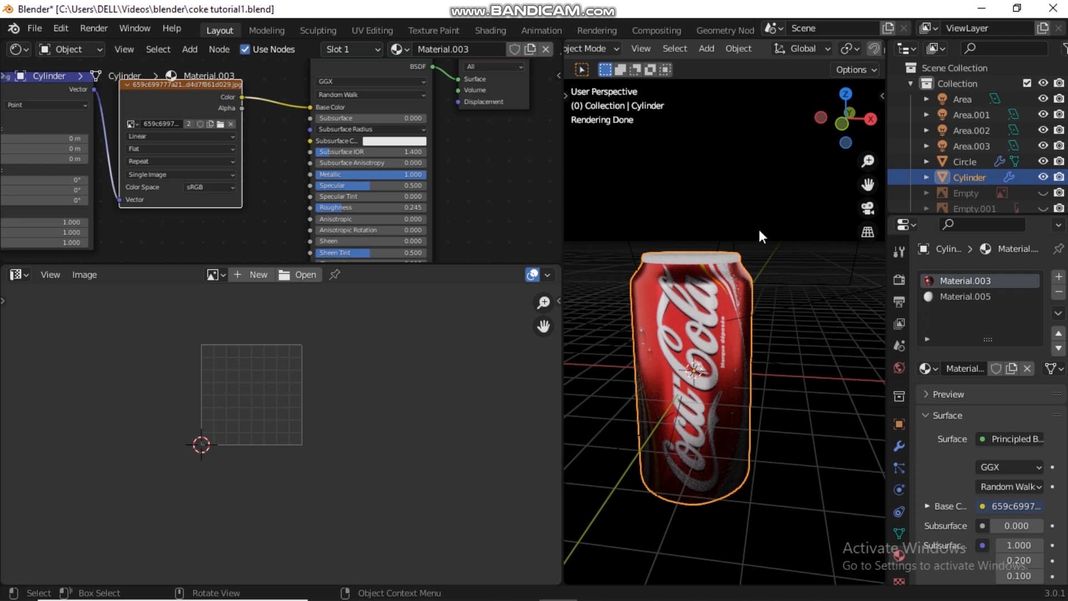
# Set the world background's strength to 1.300
pyautogui.click(899, 368)
pyautogui.moveTo(1015, 394)
pyautogui.mouseDown()
pyautogui.moveTo(1035, 395)
pyautogui.moveTo(1024, 395)
pyautogui.mouseUp()
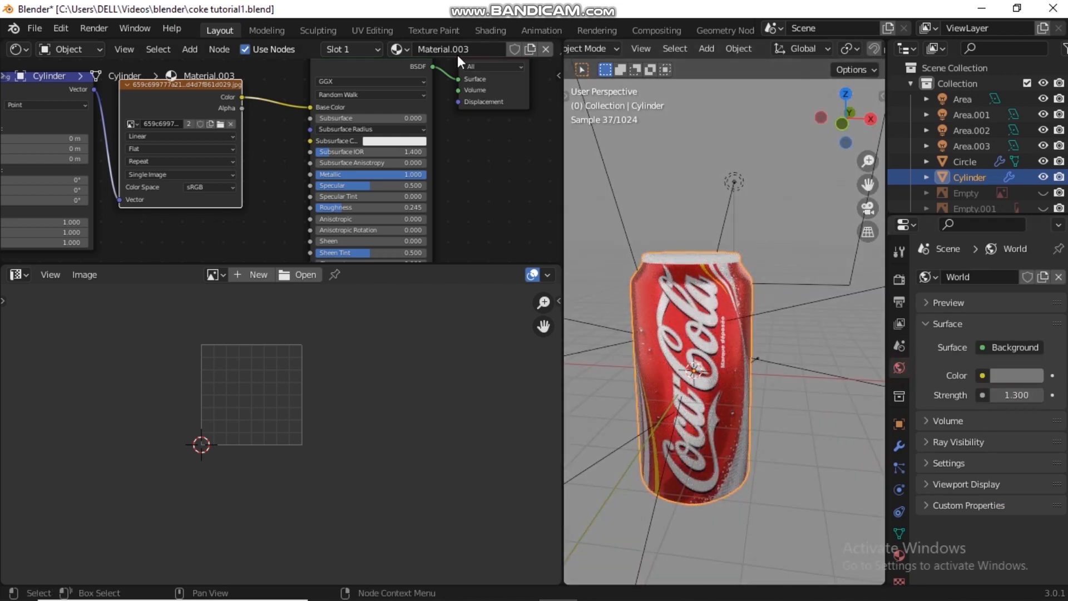
# Switch the Shader Editor to the world's node tree and delete the Background node
pyautogui.click(91, 50)
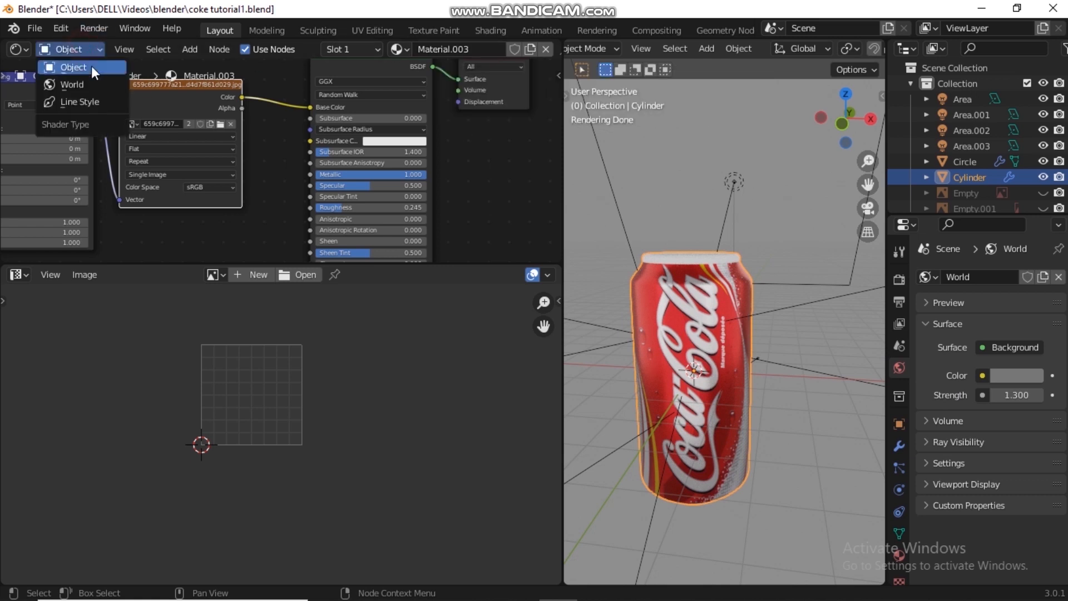
pyautogui.click(89, 84)
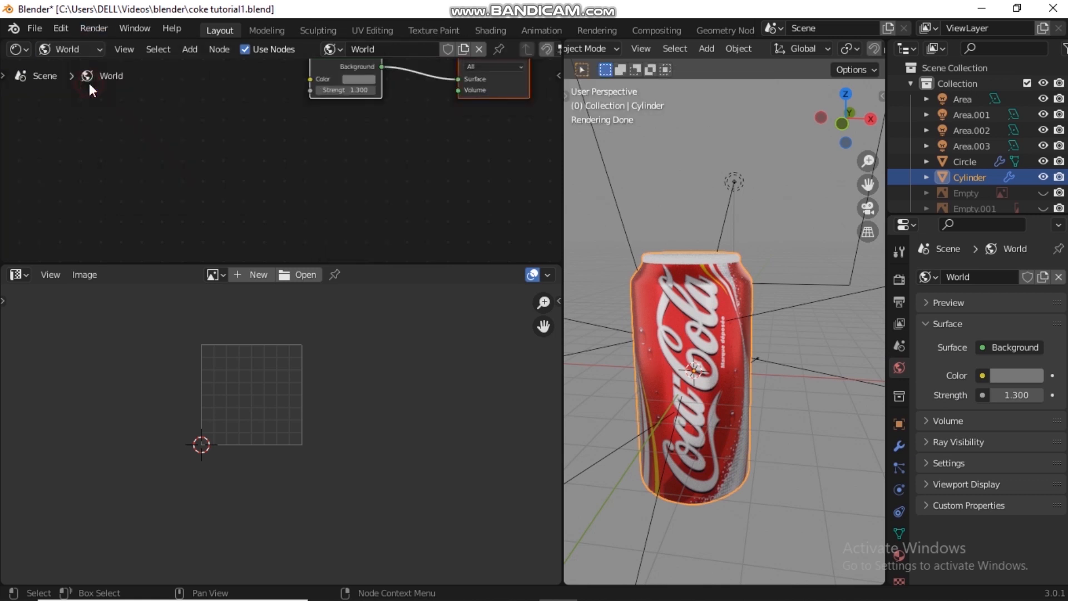
pyautogui.press('Home')
pyautogui.click(321, 147)
pyautogui.press('Delete')
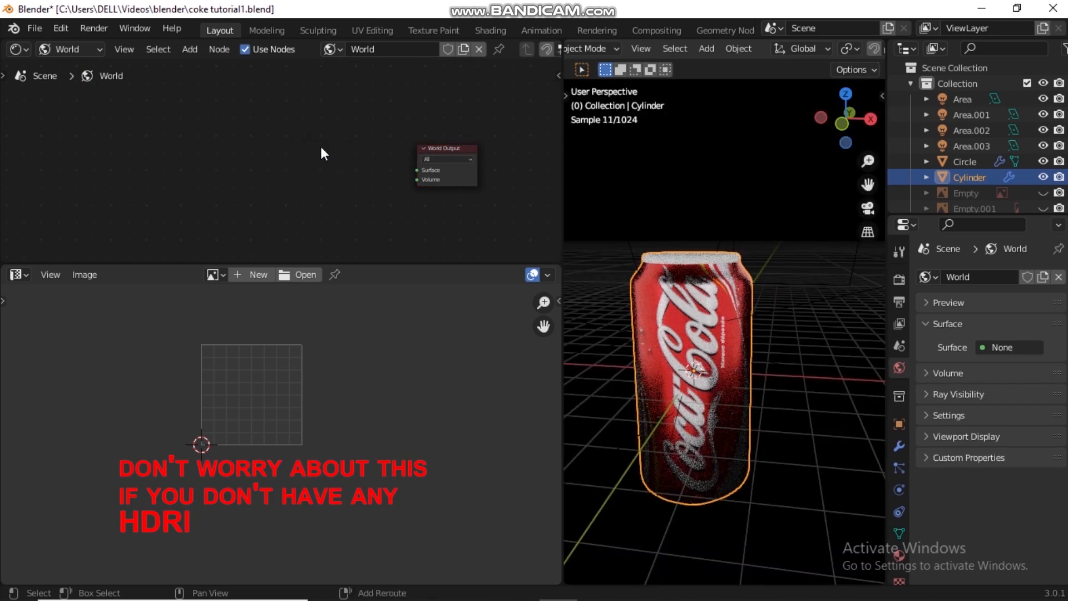
# Add an Image Texture node to the world and connect its Color output to the World Output's Surface
pyautogui.hotkey('shift', 'a')
pyautogui.click(320, 148)
pyautogui.write('image')
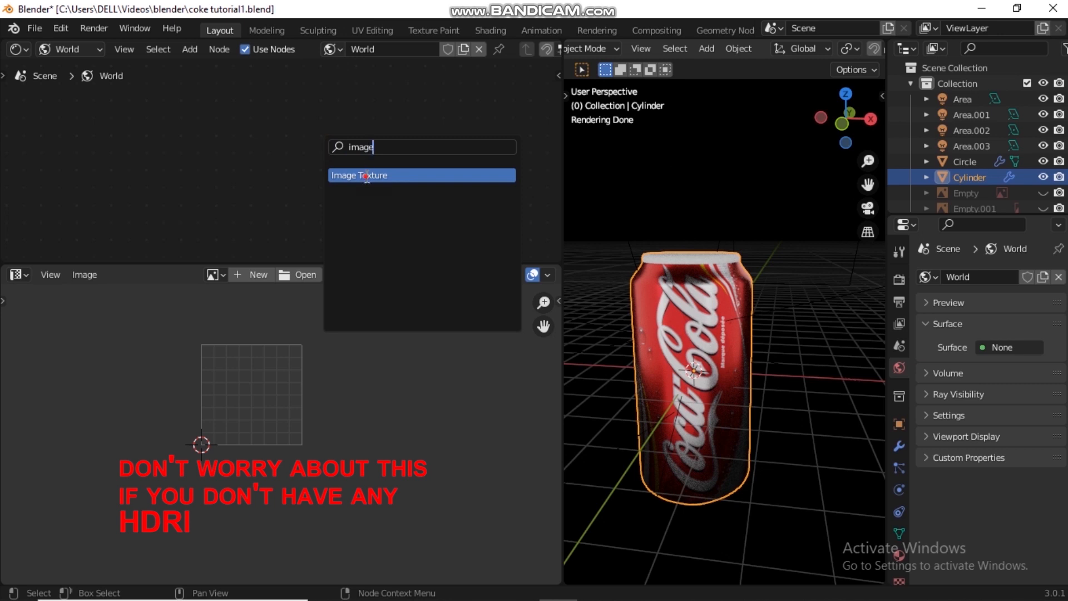
pyautogui.click(365, 176)
pyautogui.click(315, 162)
pyautogui.moveTo(376, 149); pyautogui.dragTo(417, 170)
# Load photo_studio_01_4k.exr from the hdri folder in Downloads into the world's image texture
pyautogui.click(353, 171)
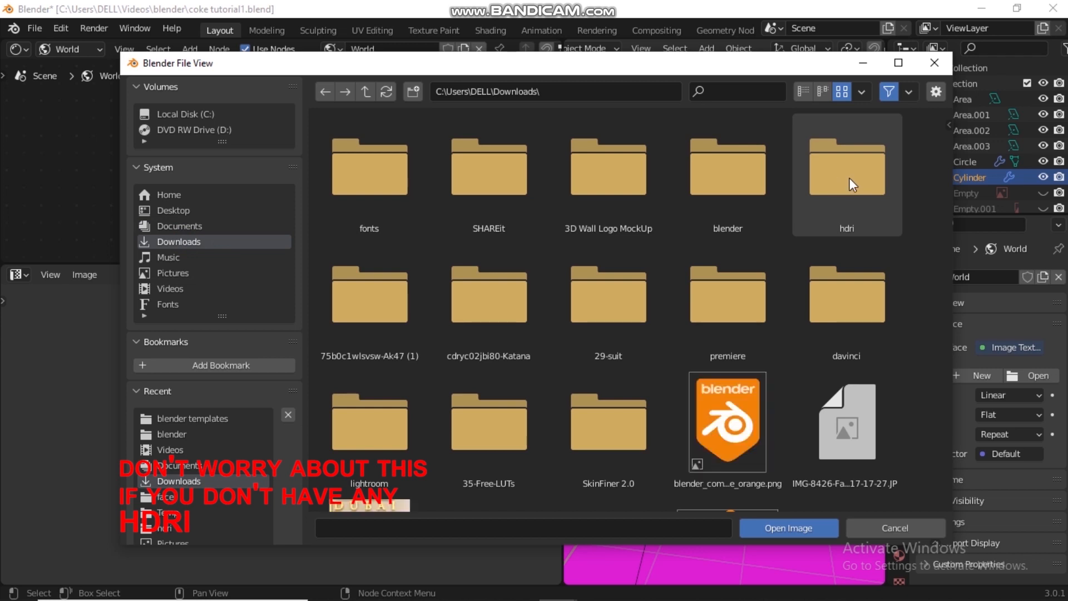
pyautogui.click(849, 178)
pyautogui.doubleClick(849, 178)
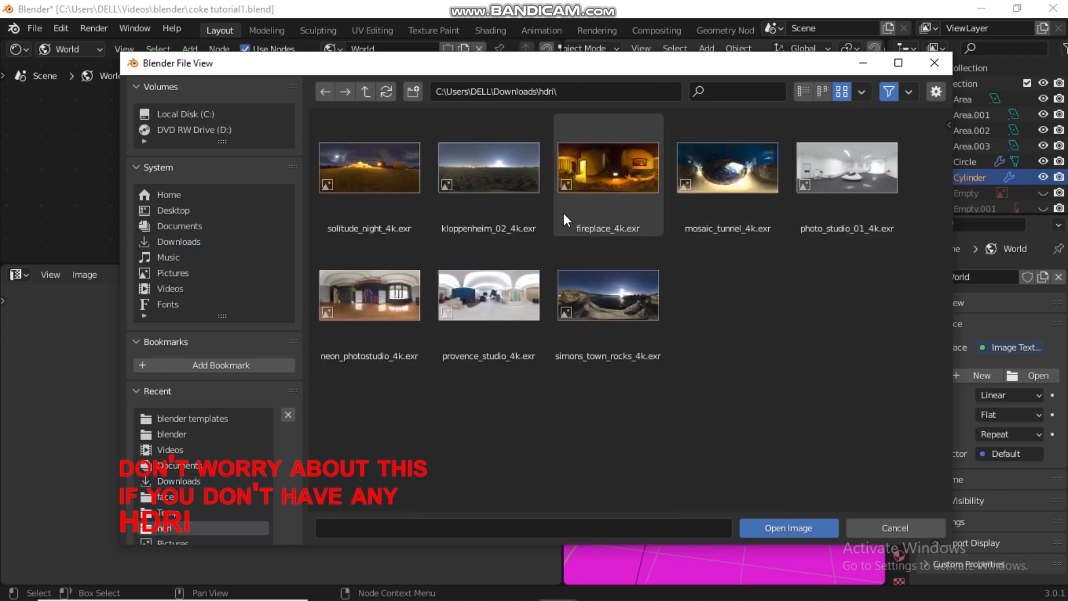
pyautogui.doubleClick(847, 169)
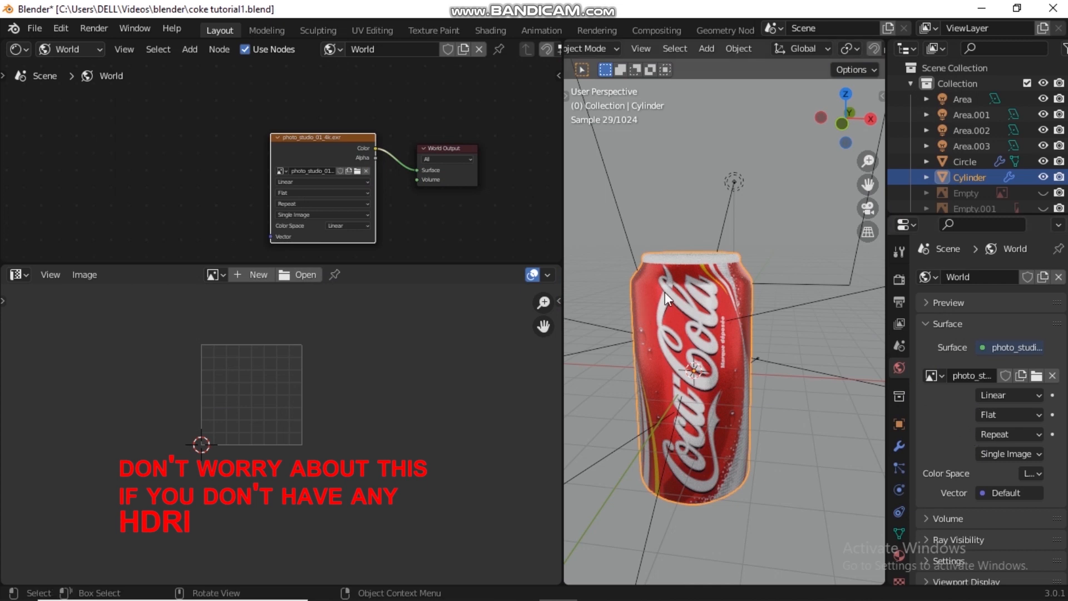
# Widen the 3D viewport and move all four area lights around the can into a new collection named lights
pyautogui.scroll(-5, 665, 292)
pyautogui.scroll(2, 696, 283)
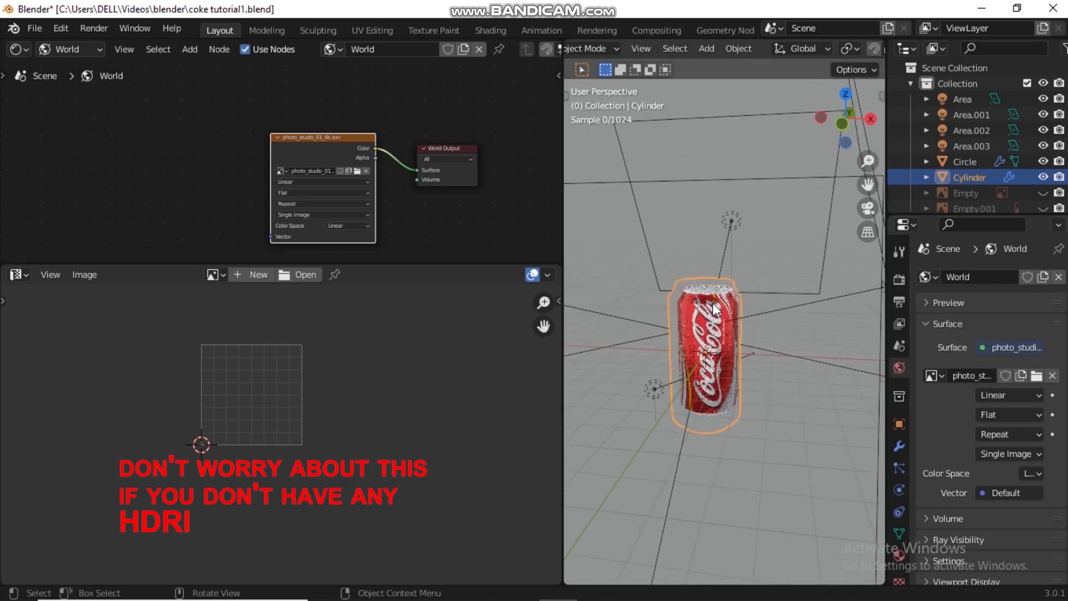
pyautogui.scroll(-3, 685, 228)
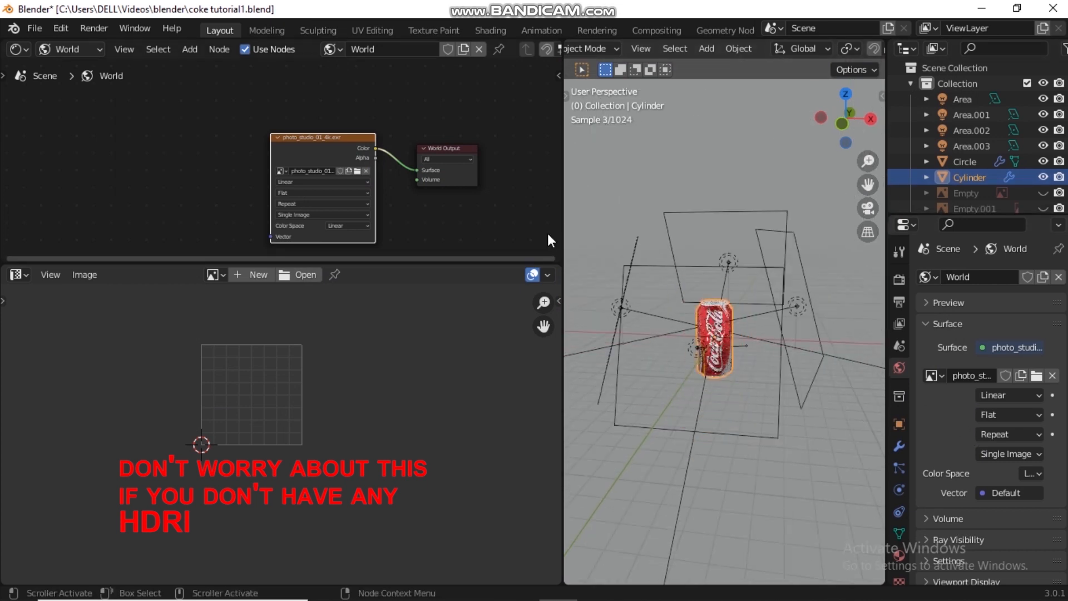
pyautogui.moveTo(563, 234); pyautogui.dragTo(160, 256)
pyautogui.click(463, 172)
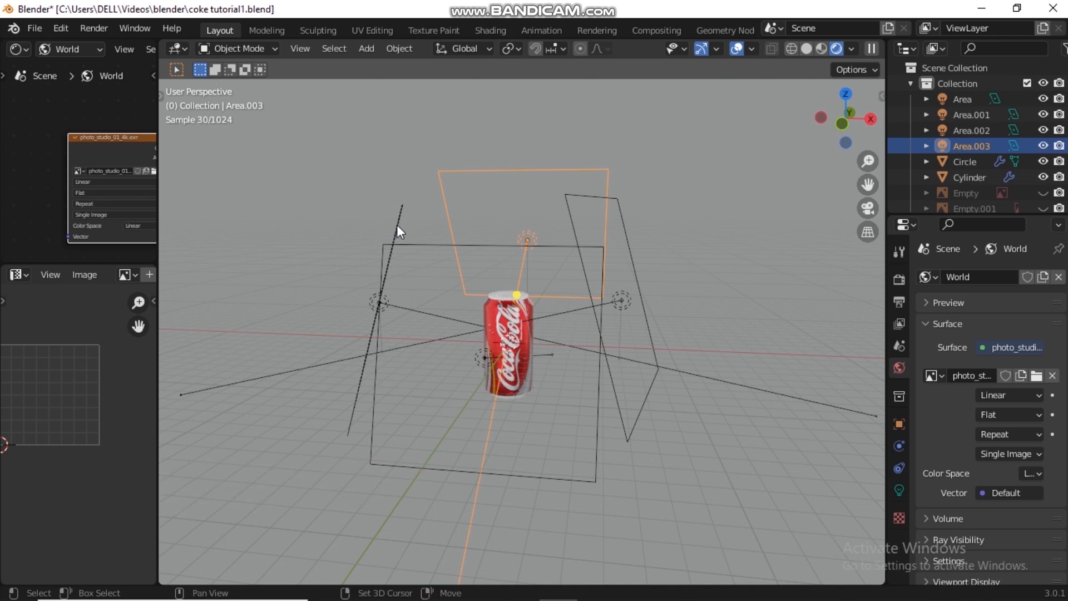
pyautogui.click(397, 224)
pyautogui.click(462, 172)
pyautogui.keyDown('shift'); pyautogui.click(399, 218); pyautogui.keyUp('shift')
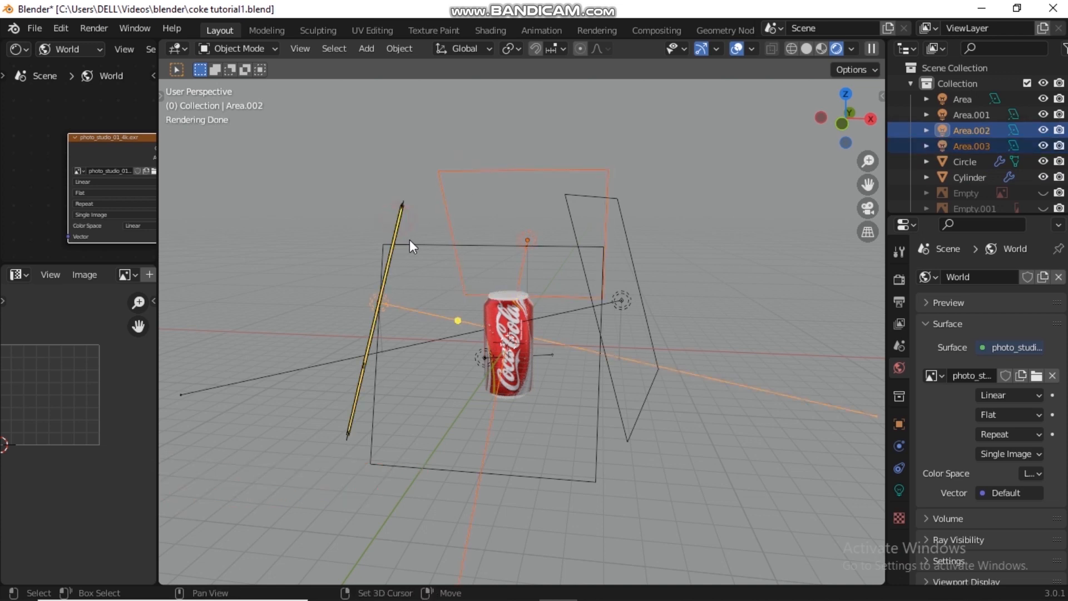
pyautogui.keyDown('shift'); pyautogui.click(410, 240); pyautogui.keyUp('shift')
pyautogui.keyDown('shift'); pyautogui.click(604, 196); pyautogui.keyUp('shift')
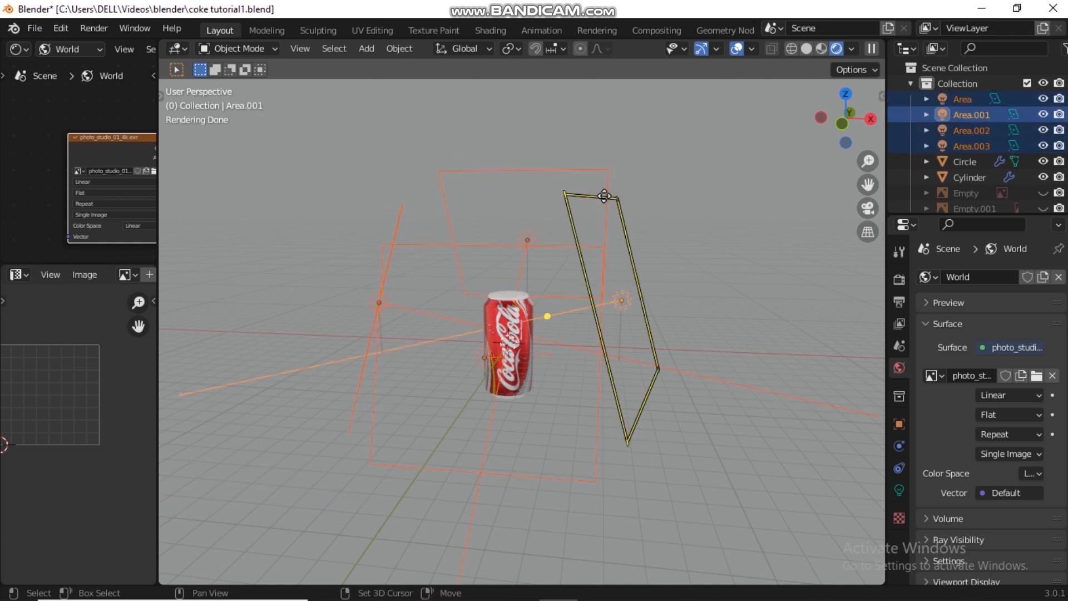
pyautogui.press('m')
pyautogui.click(604, 196)
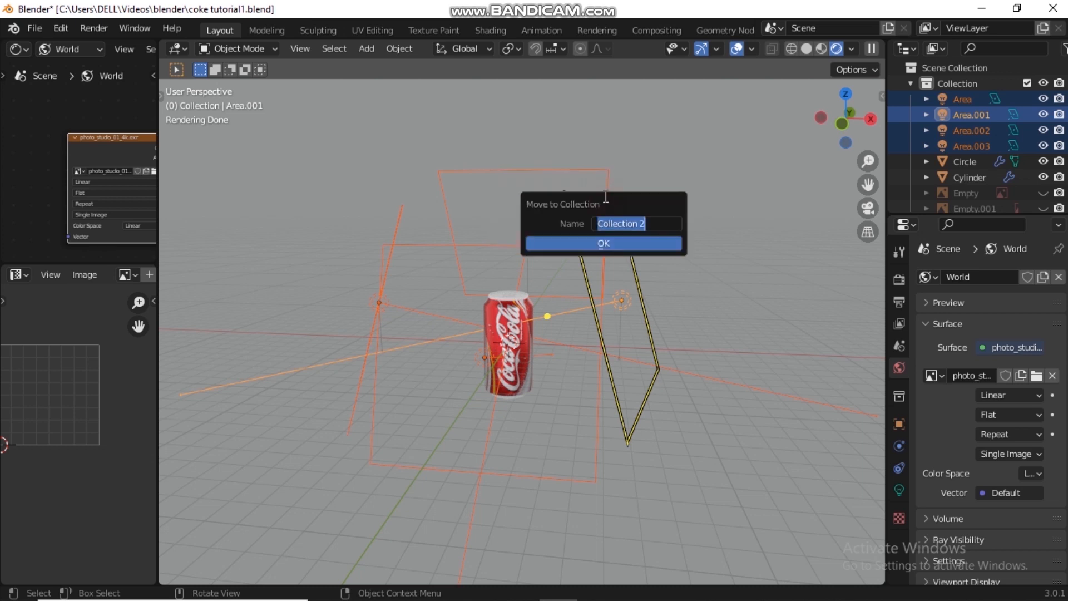
pyautogui.write('lights')
pyautogui.press('Return')
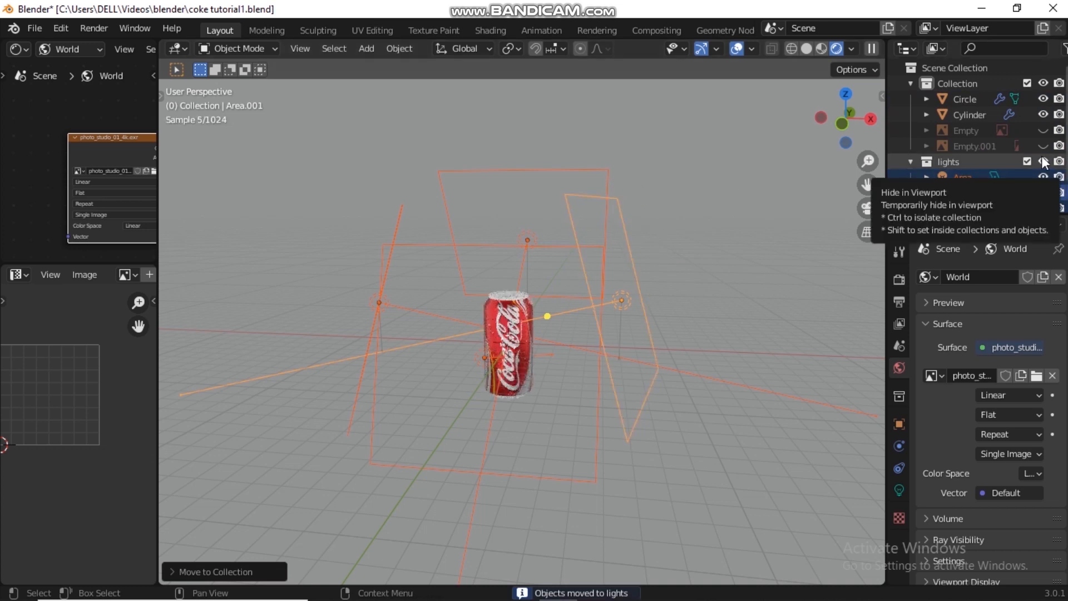
# Hide the lights collection and show it again to compare the can's shading with and without the area lights
pyautogui.click(1043, 161)
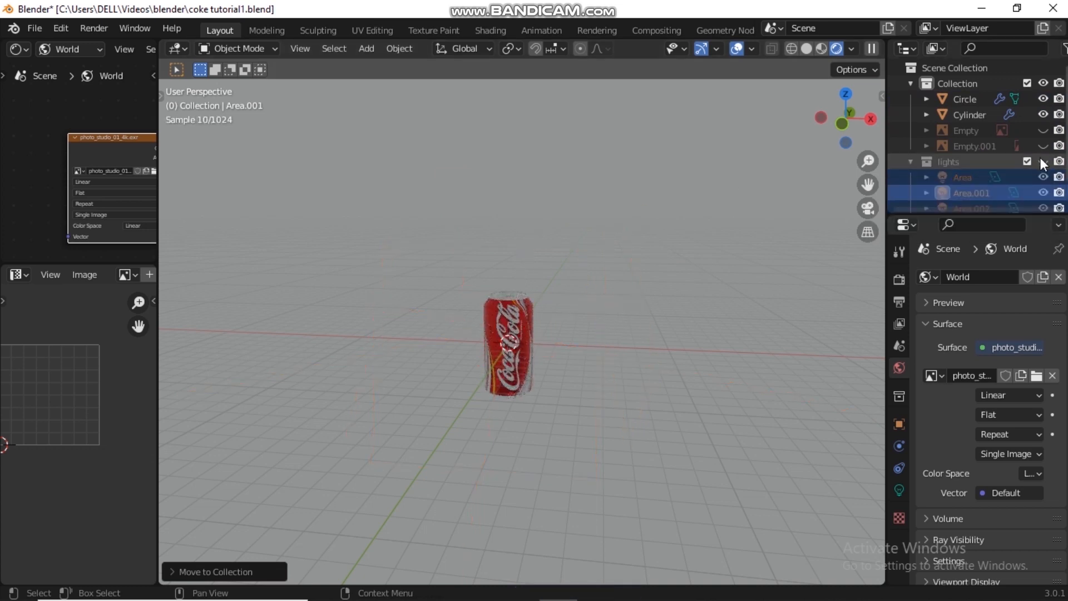
pyautogui.scroll(6, 475, 319)
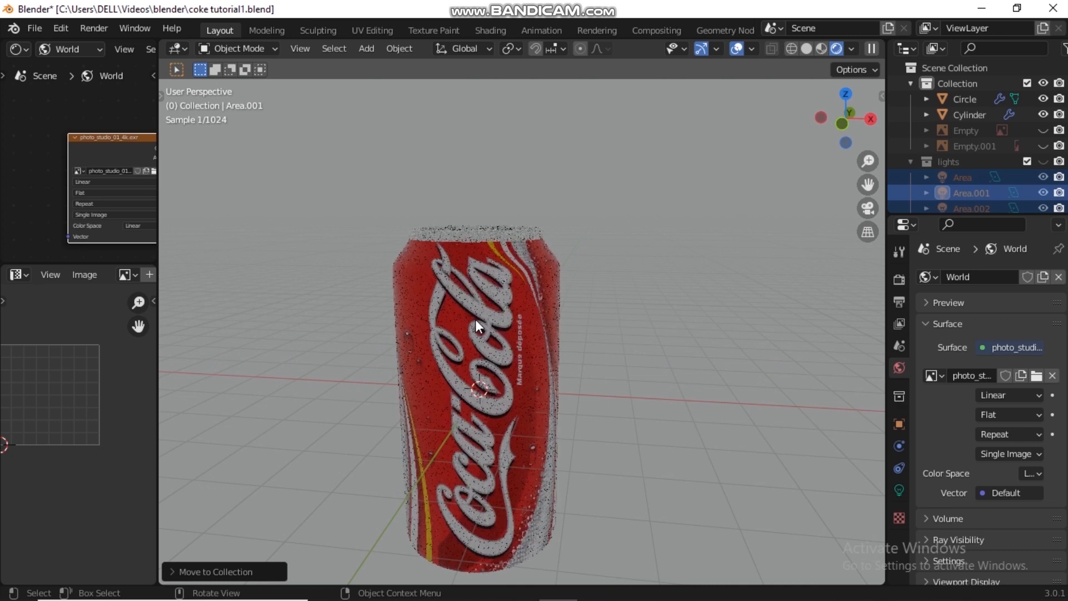
pyautogui.click(1043, 162)
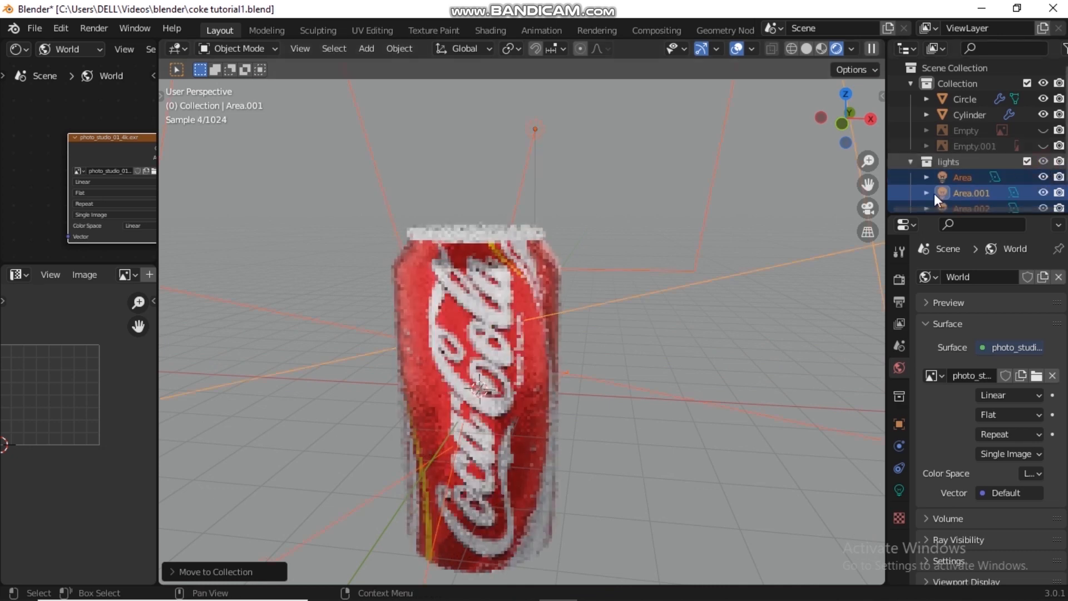
pyautogui.moveTo(445, 335); pyautogui.dragTo(456, 302, button='middle')
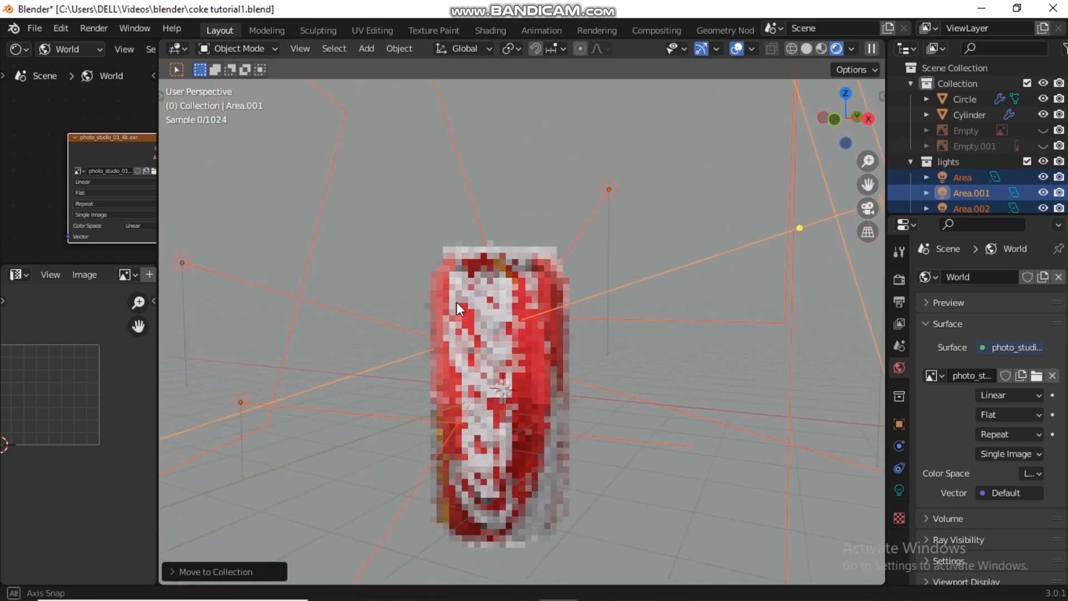
pyautogui.scroll(-5, 459, 302)
pyautogui.moveTo(525, 368)
pyautogui.mouseDown(button='middle')
pyautogui.moveTo(539, 388)
pyautogui.moveTo(518, 375)
pyautogui.mouseUp(button='middle')
pyautogui.scroll(5, 518, 375)
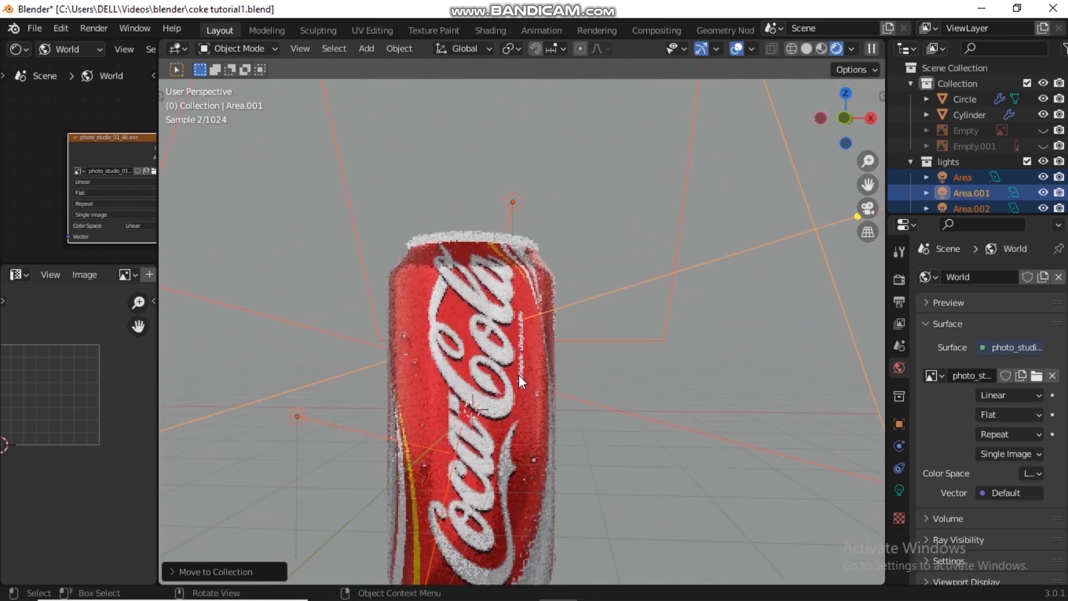
# Select the can's Material.005 slot, and widen the Shader Editor and switch it from the world to the object's nodes
pyautogui.click(495, 252)
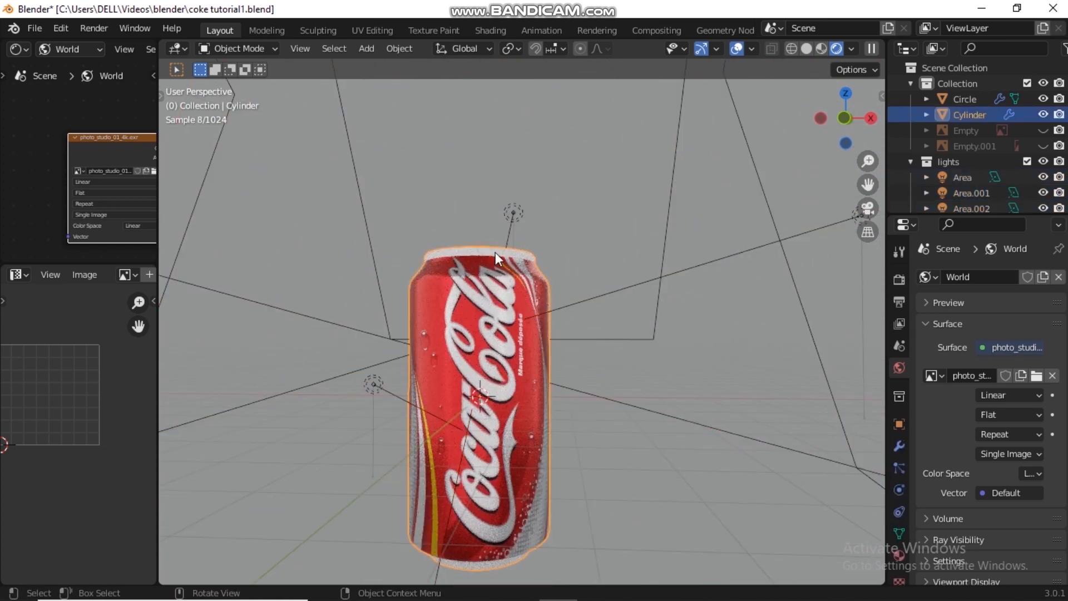
pyautogui.click(901, 555)
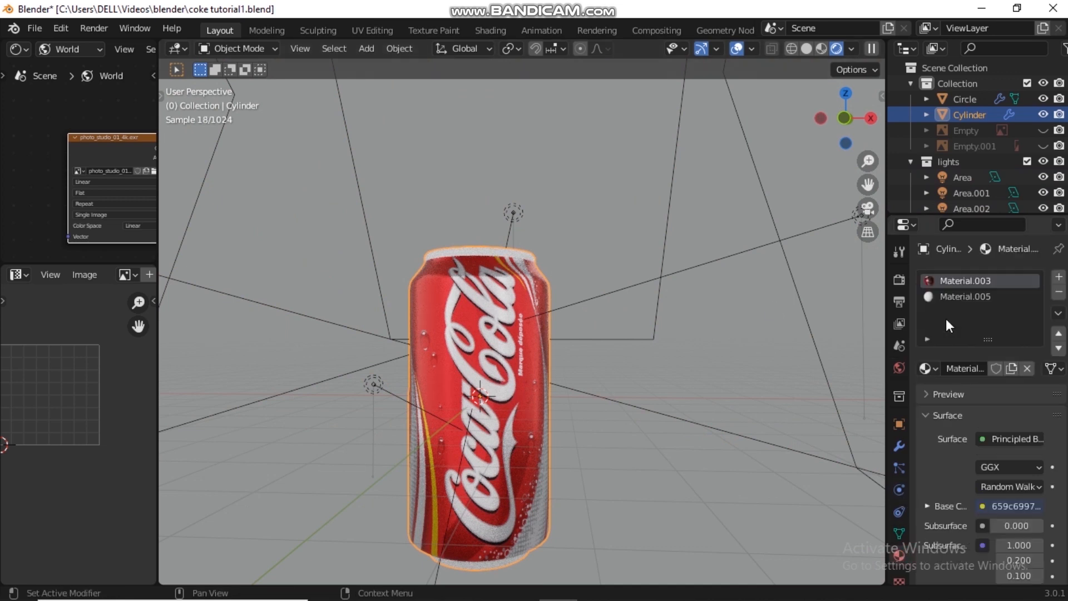
pyautogui.click(957, 296)
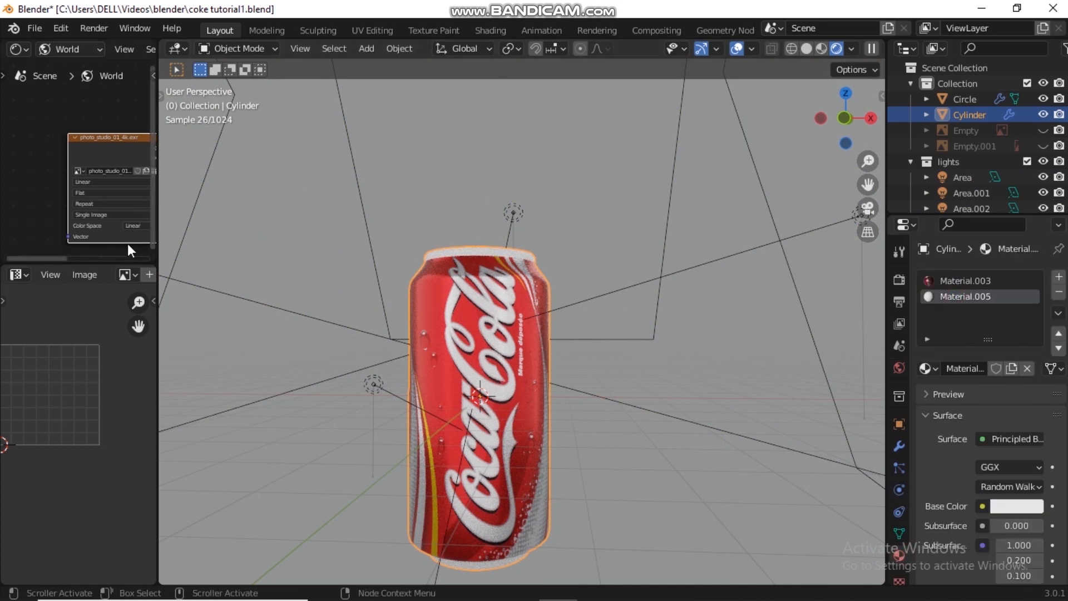
pyautogui.moveTo(160, 254); pyautogui.dragTo(489, 254)
pyautogui.click(58, 50)
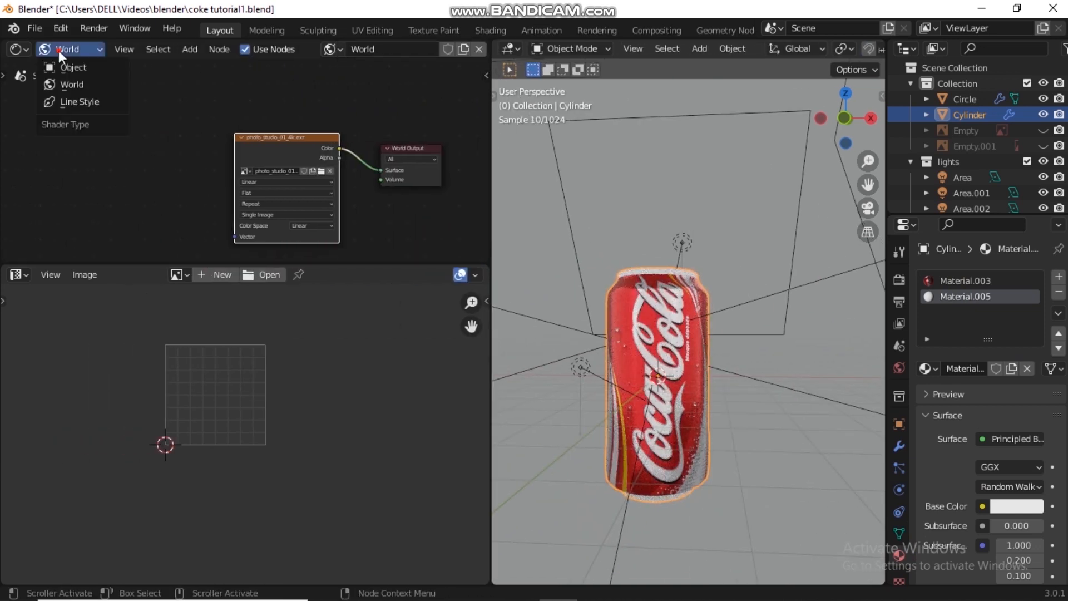
pyautogui.click(94, 68)
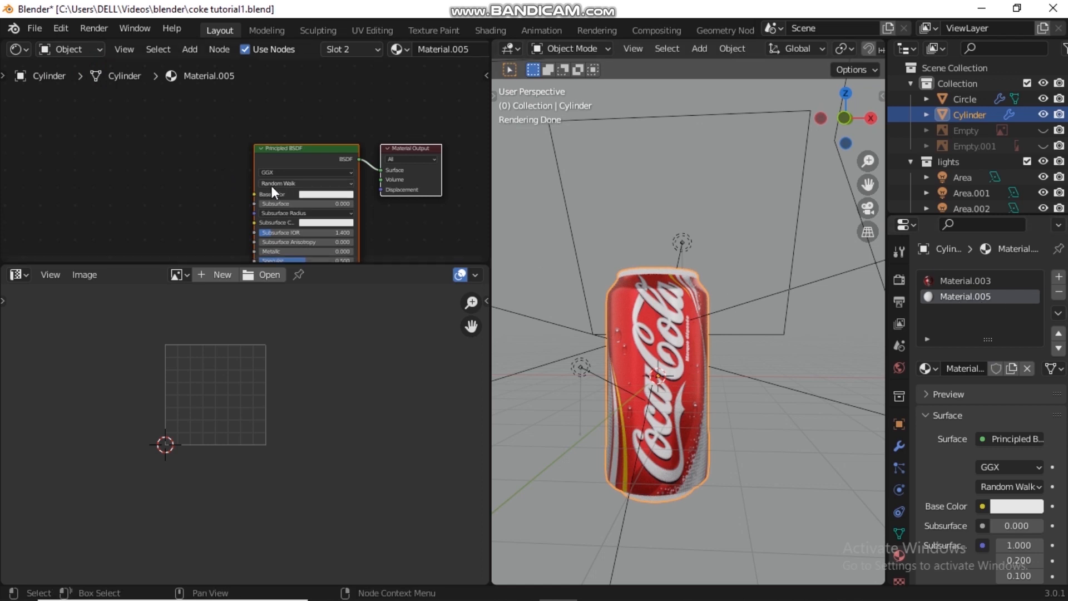
# Set Material.005's Metallic to 1.000 and its Roughness to 0.2 in the Principled BSDF
pyautogui.moveTo(271, 185); pyautogui.dragTo(239, 110, button='middle')
pyautogui.moveTo(239, 175); pyautogui.dragTo(312, 179)
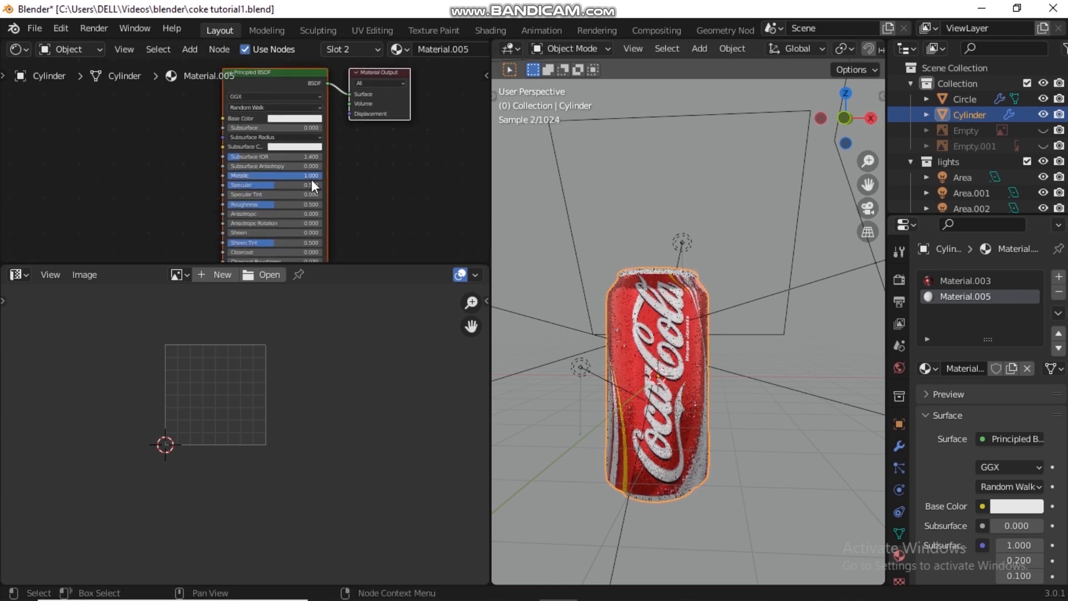
pyautogui.click(263, 204)
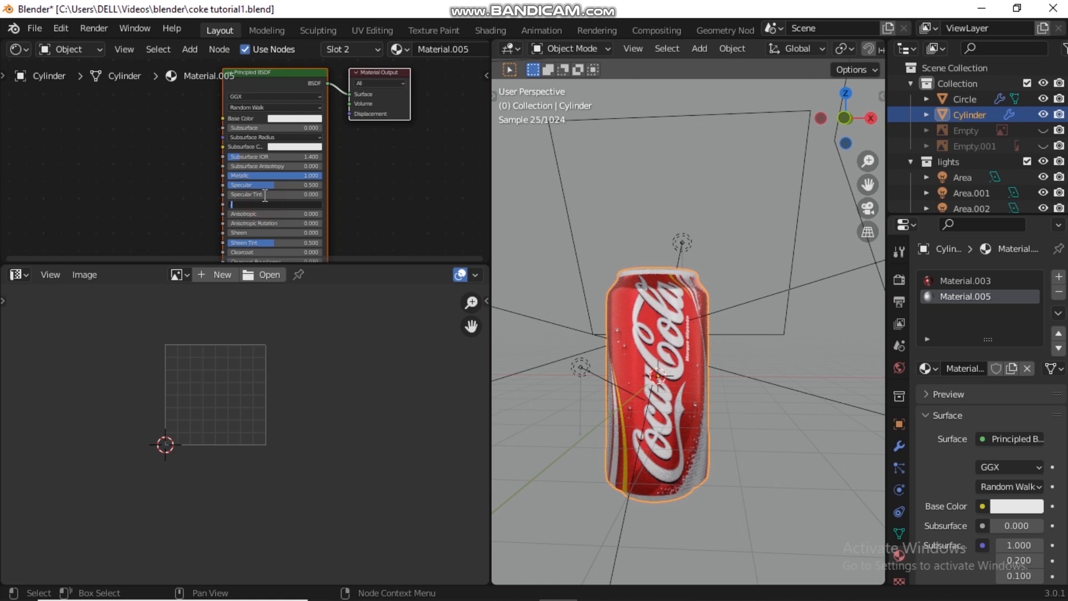
pyautogui.write('0.2')
pyautogui.press('Return')
# Assign the existing Material.005 to the pull tab on the can's lid
pyautogui.moveTo(731, 306); pyautogui.dragTo(663, 218, button='middle')
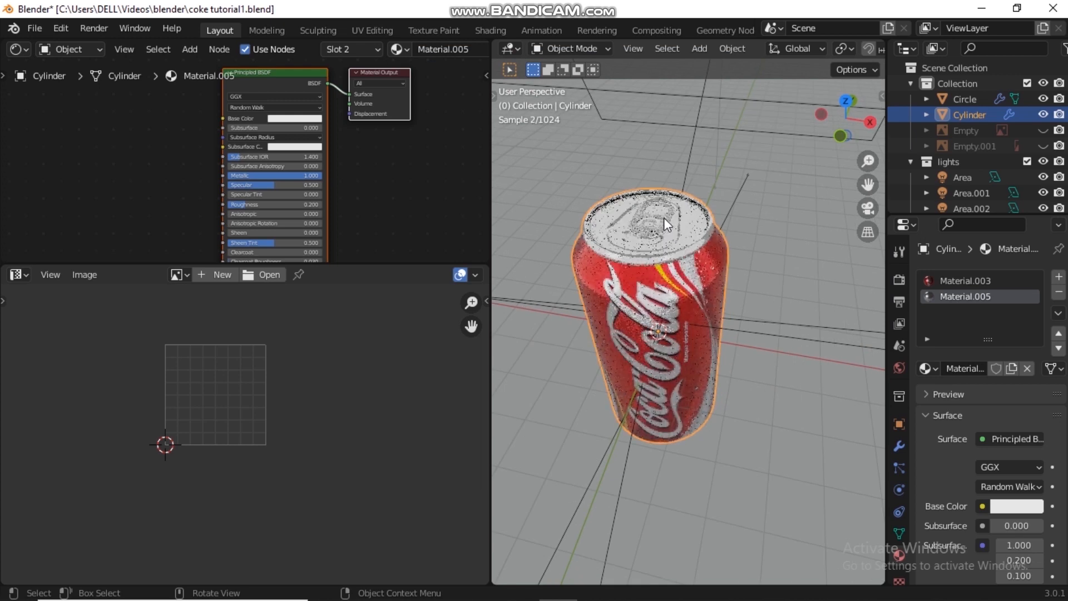
pyautogui.scroll(4, 663, 218)
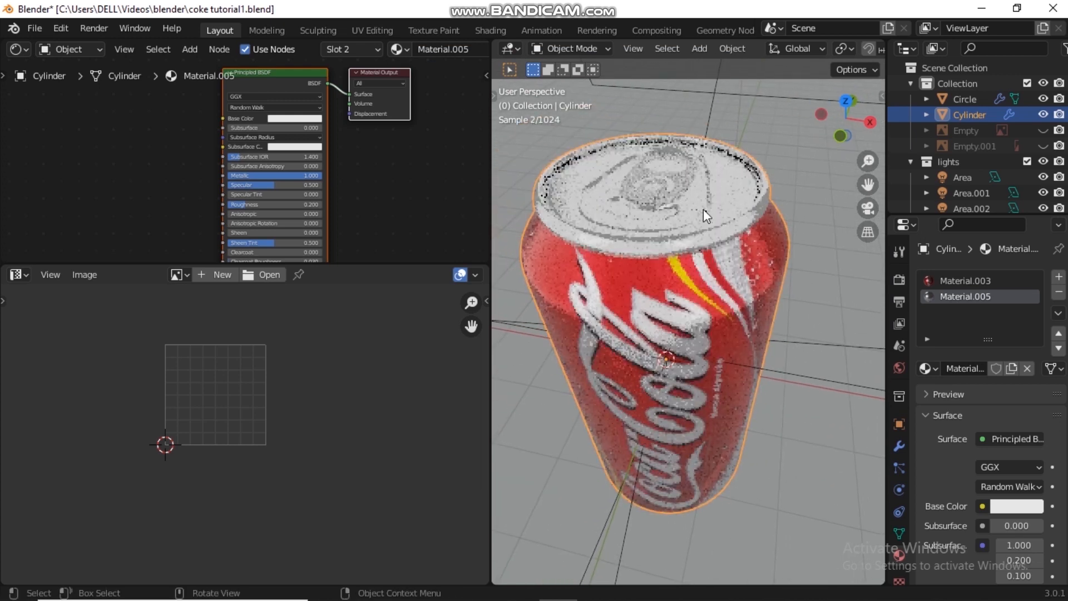
pyautogui.moveTo(676, 198); pyautogui.dragTo(678, 215, button='middle')
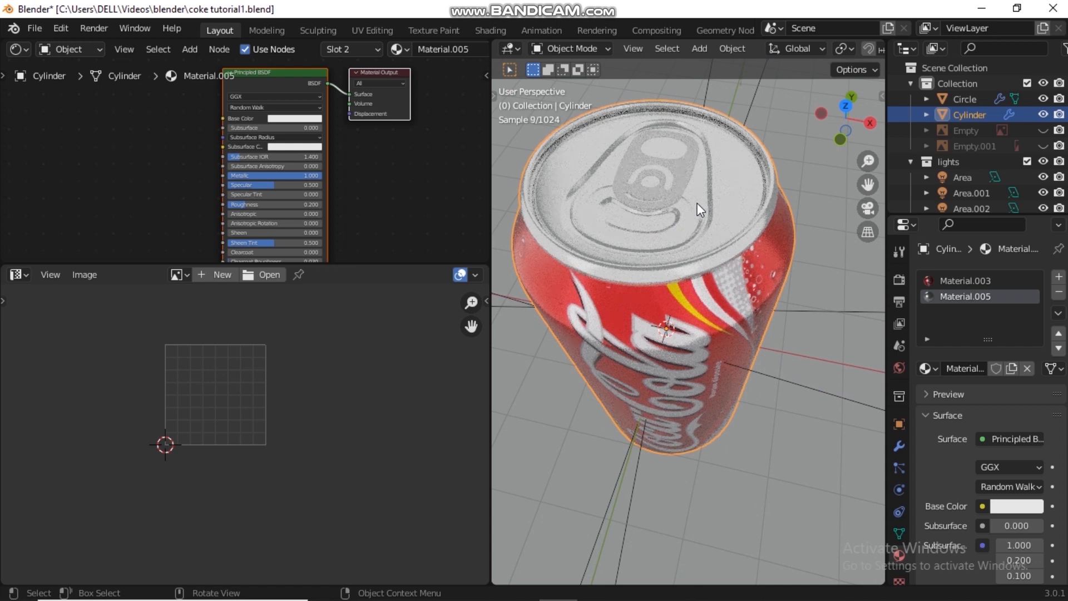
pyautogui.moveTo(685, 221); pyautogui.dragTo(706, 175, button='middle')
pyautogui.click(692, 169)
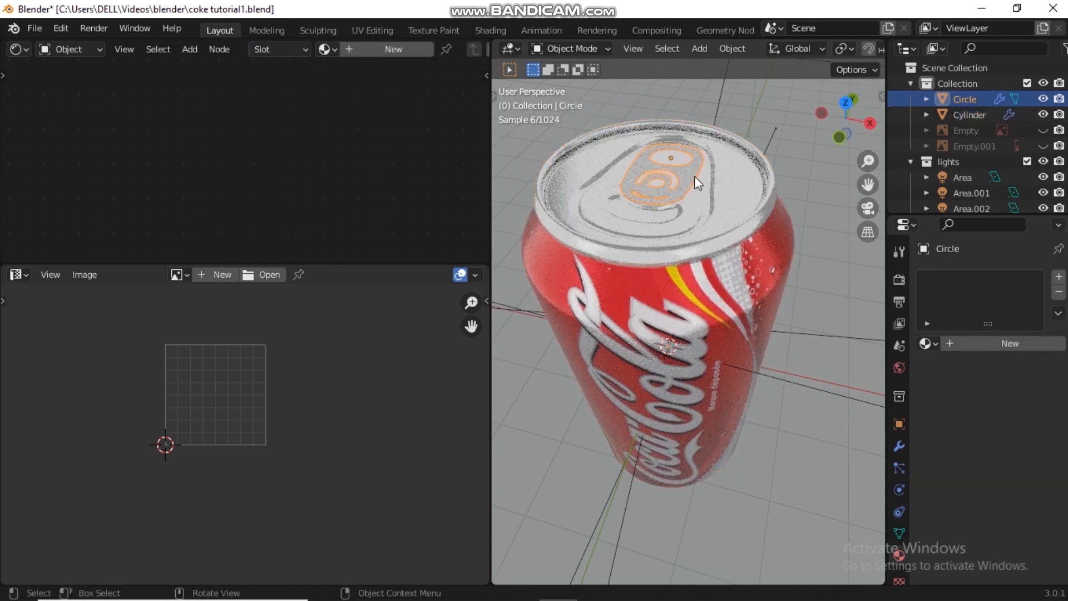
pyautogui.click(935, 344)
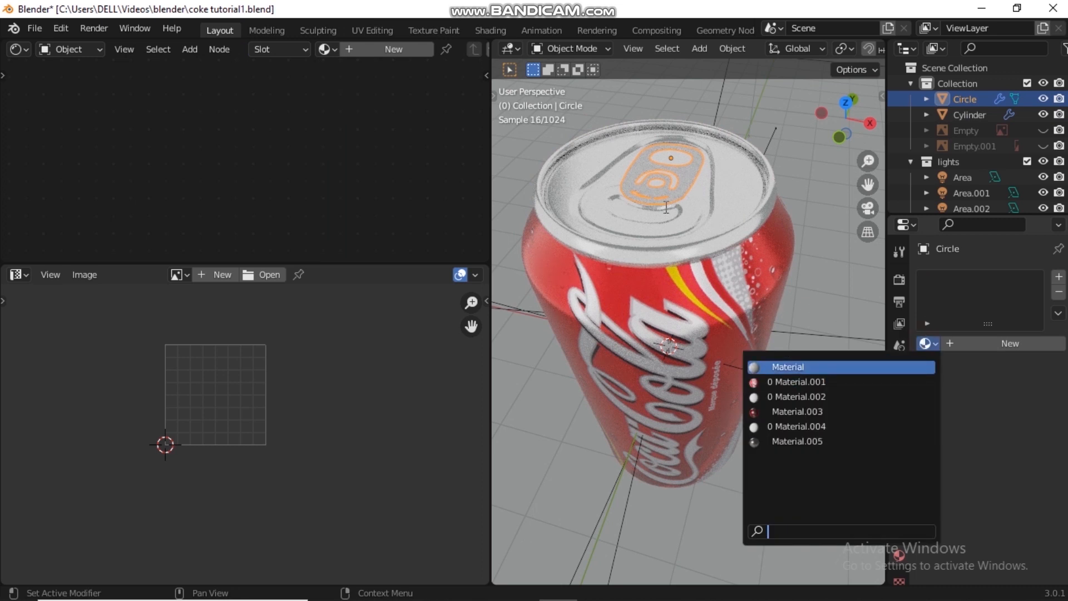
pyautogui.click(798, 442)
# Rename the can's Material.005 to top and its Material.003 to body
pyautogui.click(696, 241)
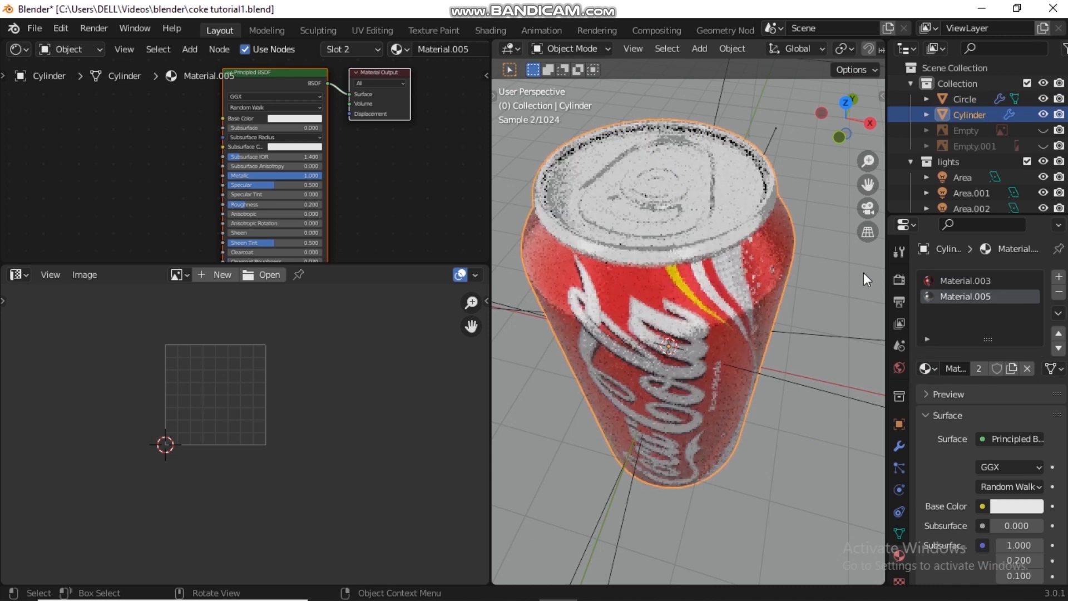
pyautogui.doubleClick(960, 294)
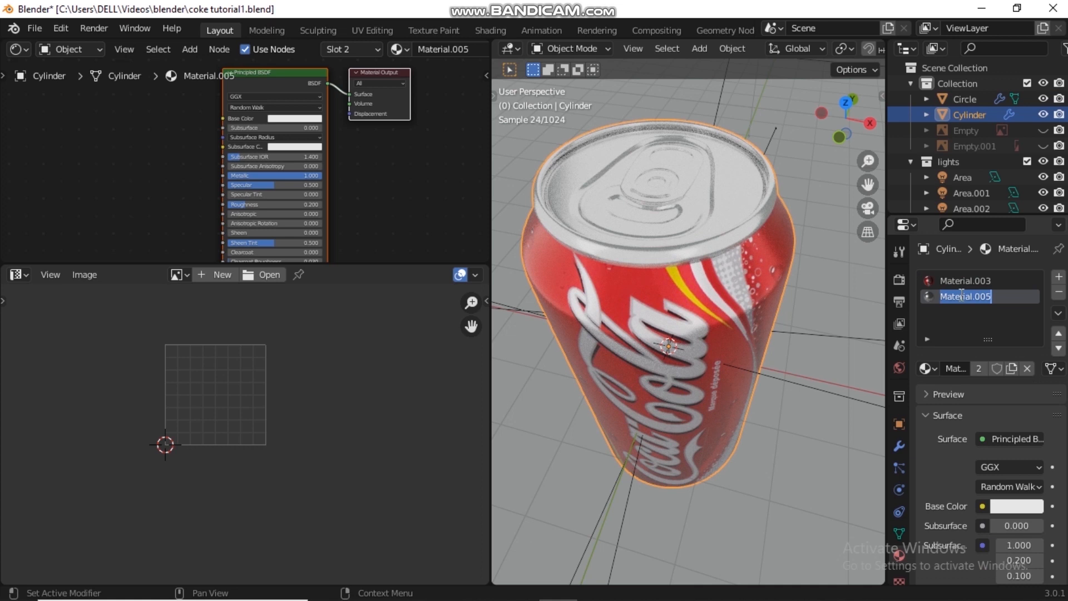
pyautogui.write('top')
pyautogui.press('Return')
pyautogui.click(964, 279)
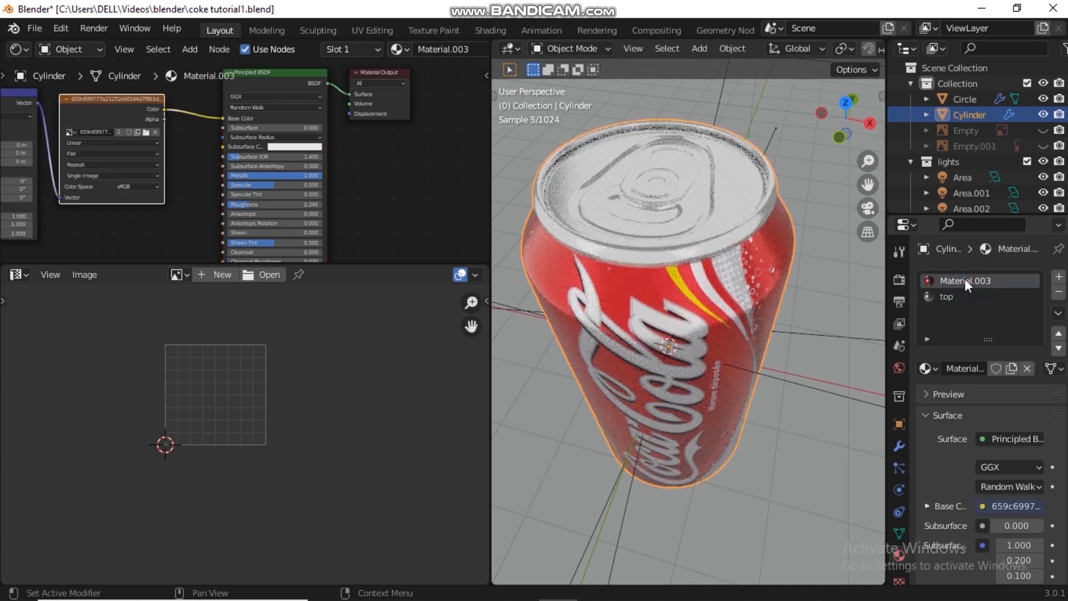
pyautogui.doubleClick(965, 279)
pyautogui.write('body')
pyautogui.press('Return')
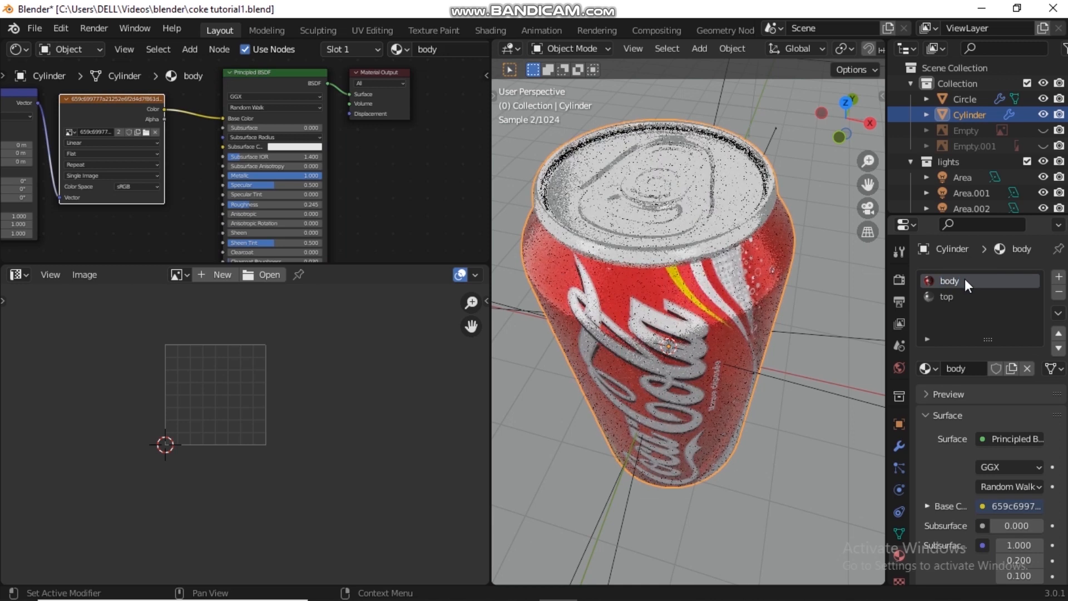
pyautogui.moveTo(699, 306); pyautogui.dragTo(719, 273, button='middle')
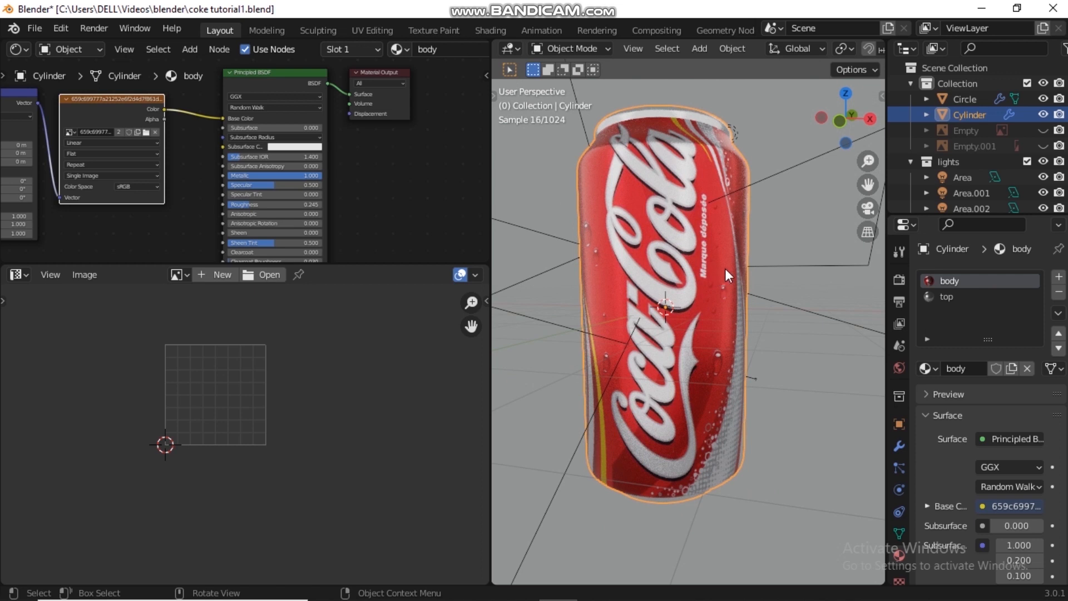
pyautogui.press('a')
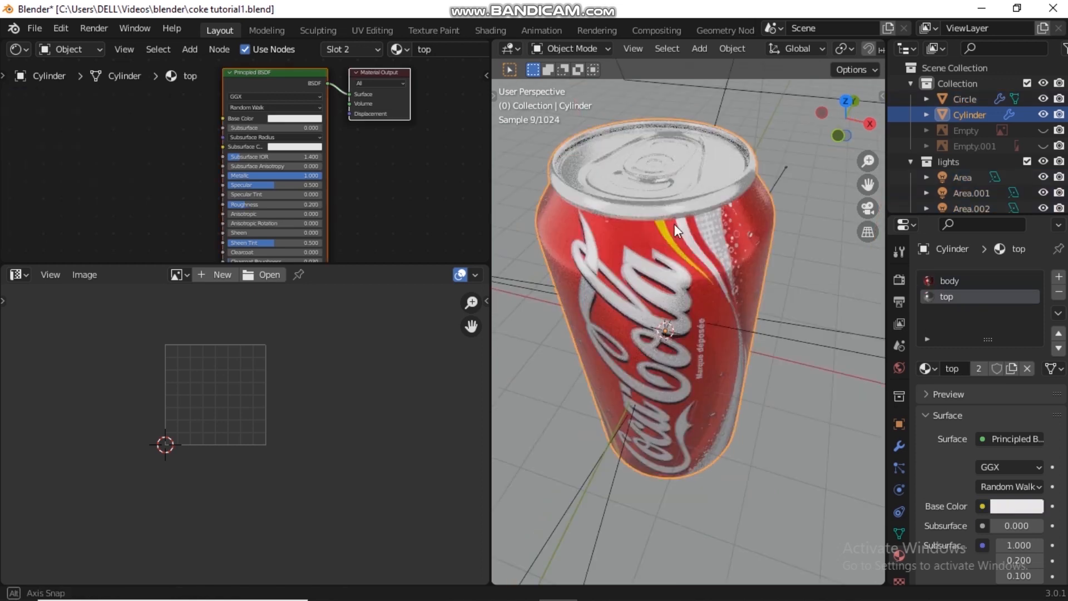
pyautogui.moveTo(674, 223); pyautogui.dragTo(674, 195, button='middle')
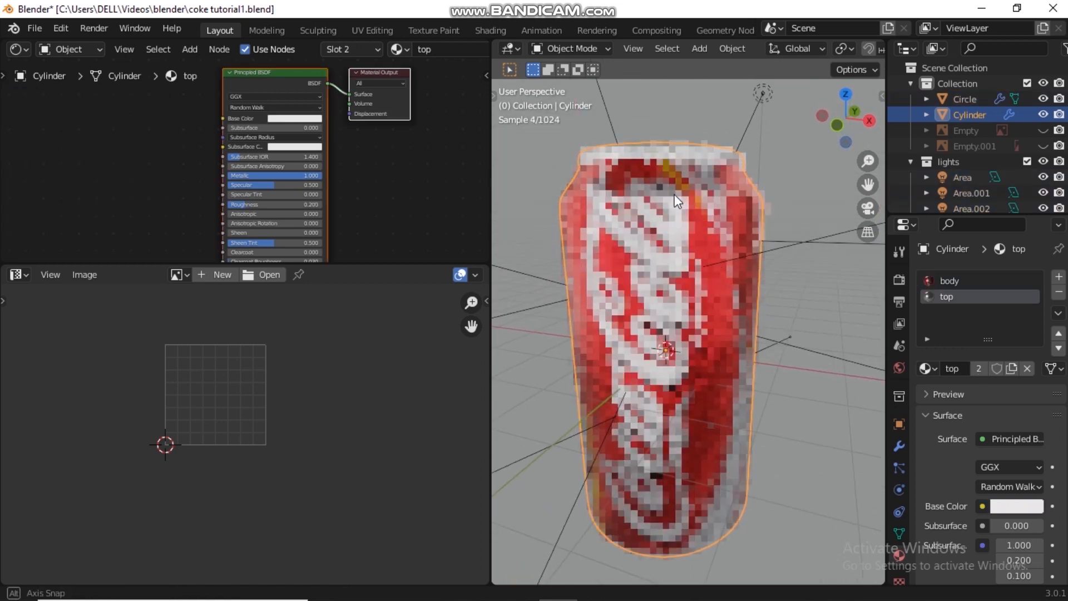
pyautogui.scroll(-2, 715, 349)
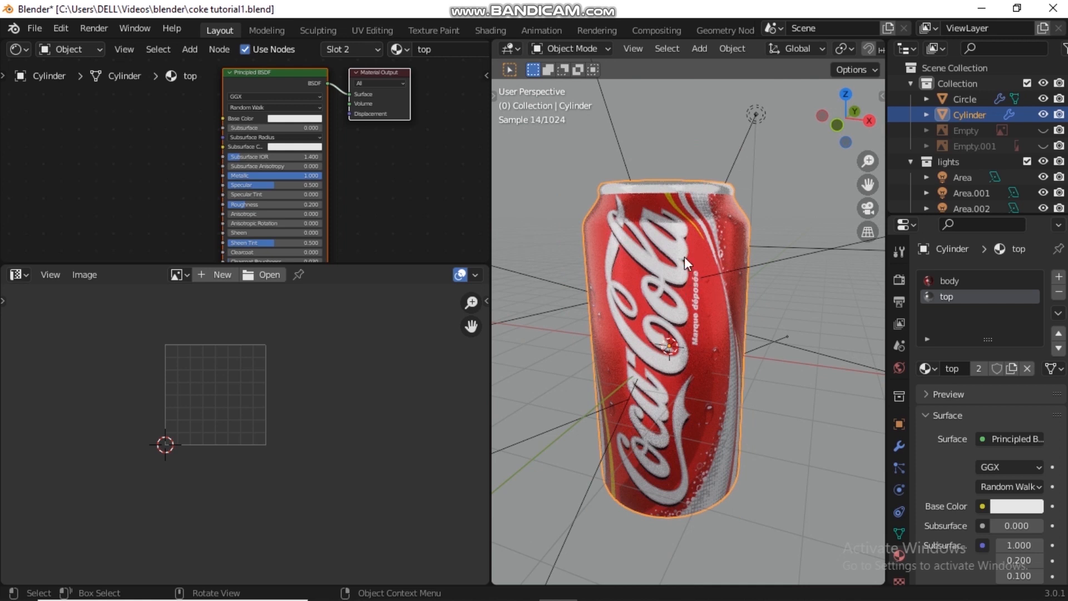
pyautogui.click(899, 368)
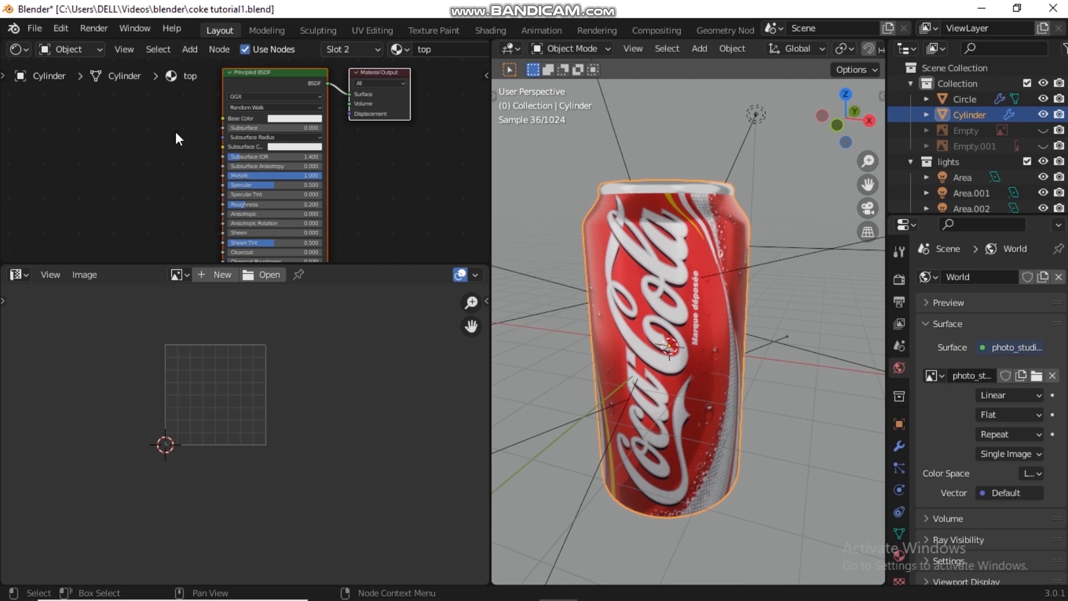
pyautogui.click(91, 50)
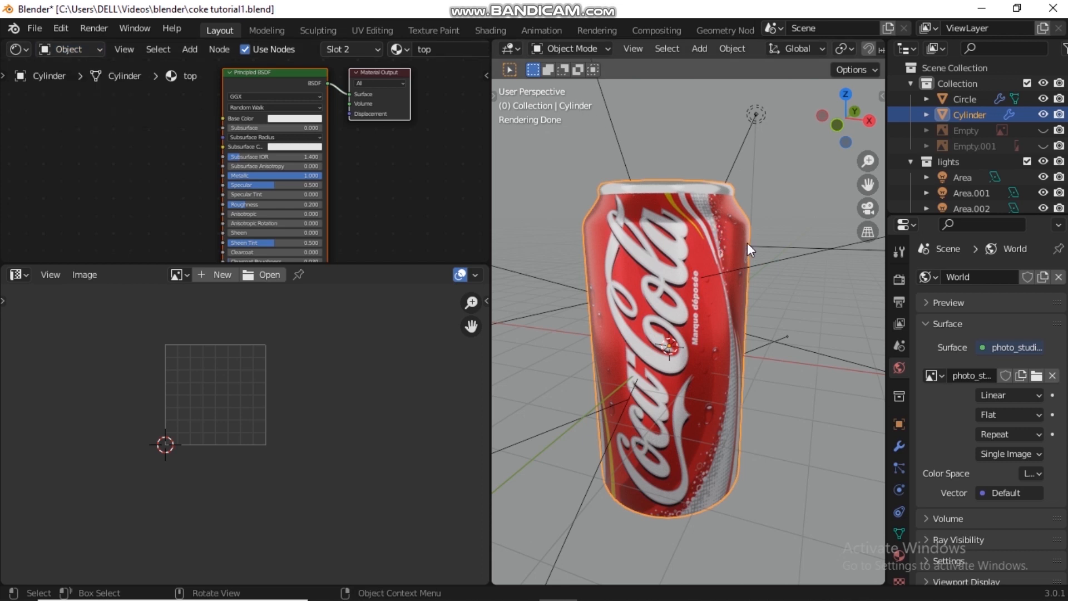
# Hide the lights collection in the viewport and switch the viewport to Solid shading
pyautogui.scroll(-3, 747, 245)
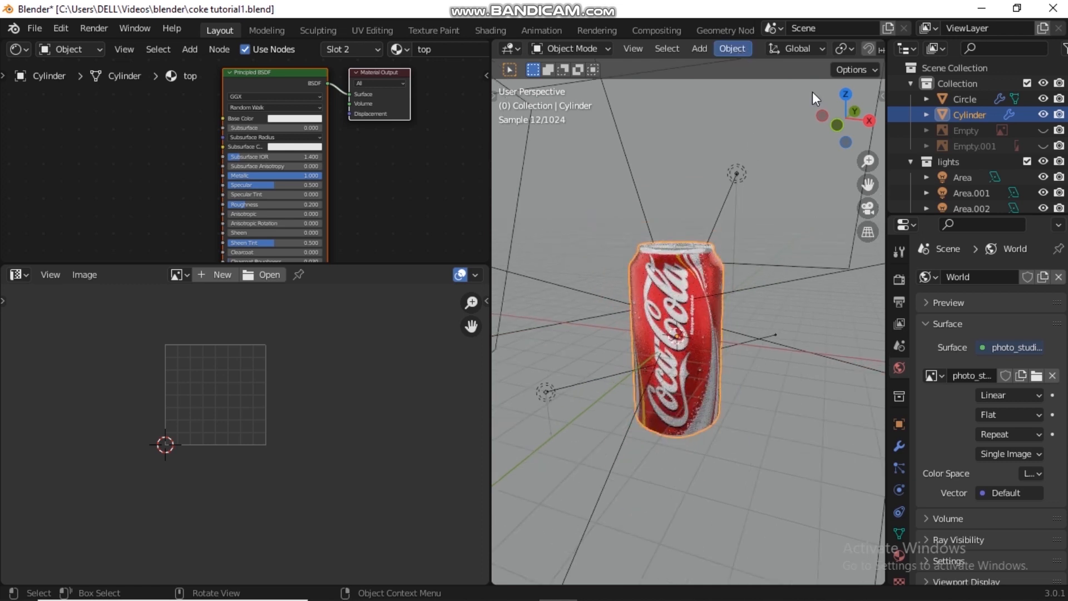
pyautogui.click(1042, 161)
pyautogui.press('z')
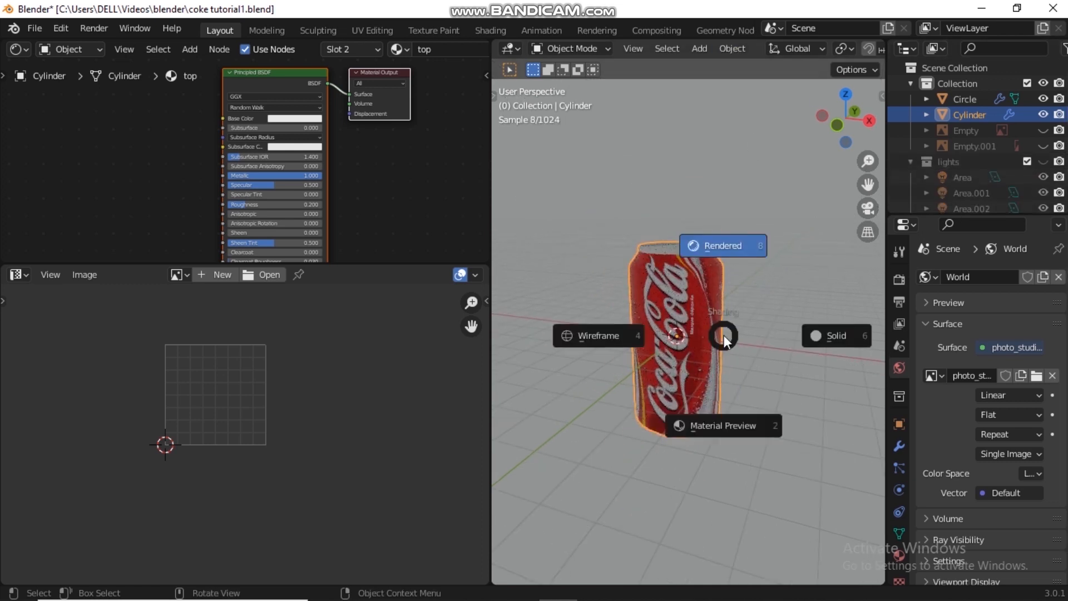
pyautogui.click(854, 335)
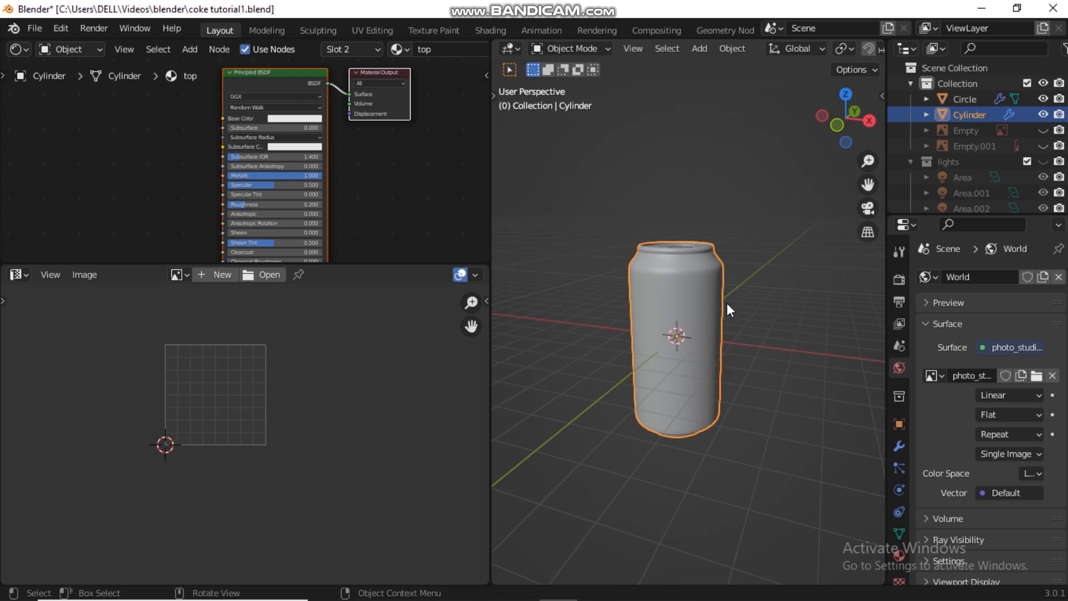
# Save the changes to the coke tutorial1.blend file
pyautogui.scroll(2, 727, 304)
pyautogui.moveTo(726, 302); pyautogui.dragTo(684, 361, button='middle')
pyautogui.hotkey('ctrl', 's')
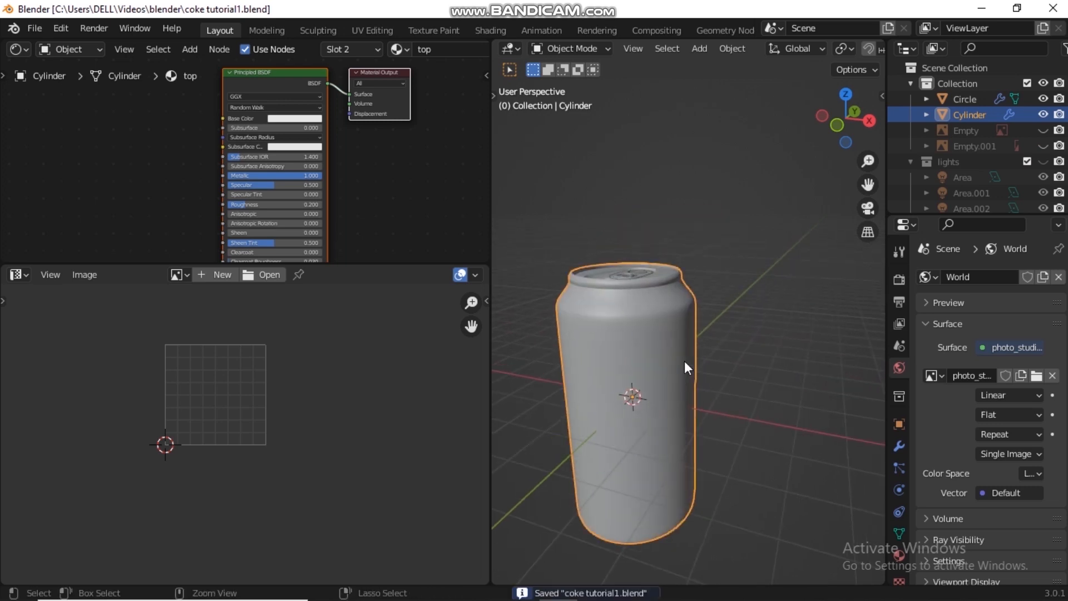
# Add a new particle system to the can body
pyautogui.moveTo(746, 401); pyautogui.dragTo(881, 410, button='middle')
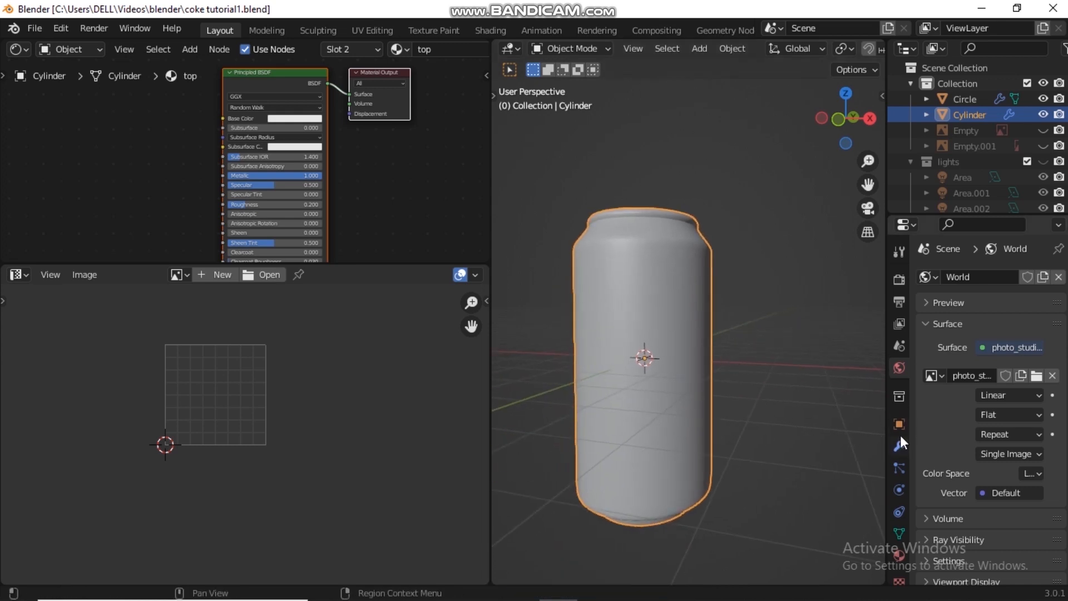
pyautogui.scroll(-1, 900, 435)
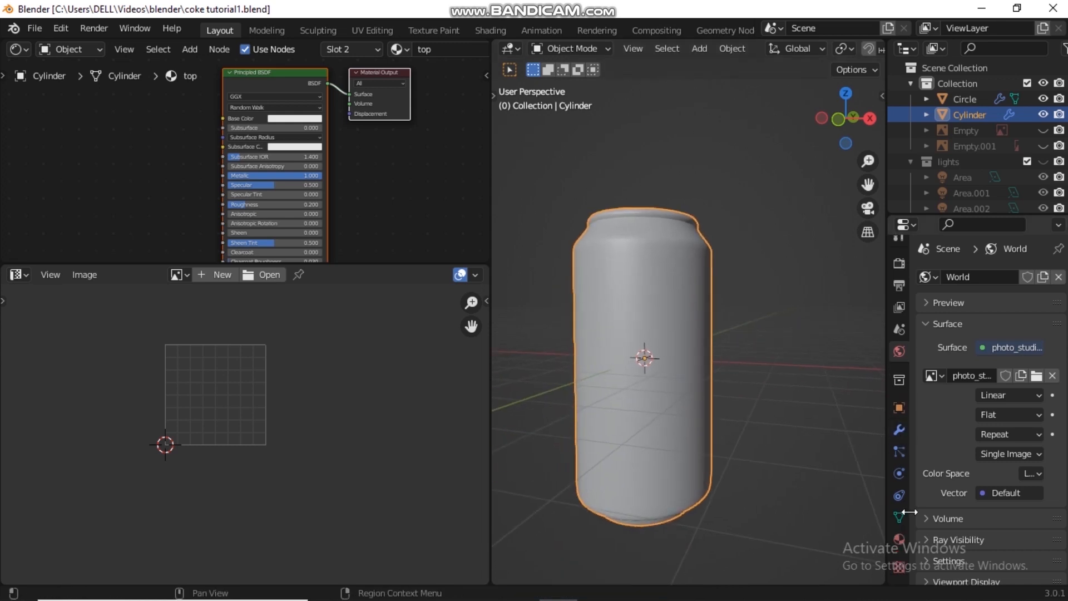
pyautogui.click(900, 452)
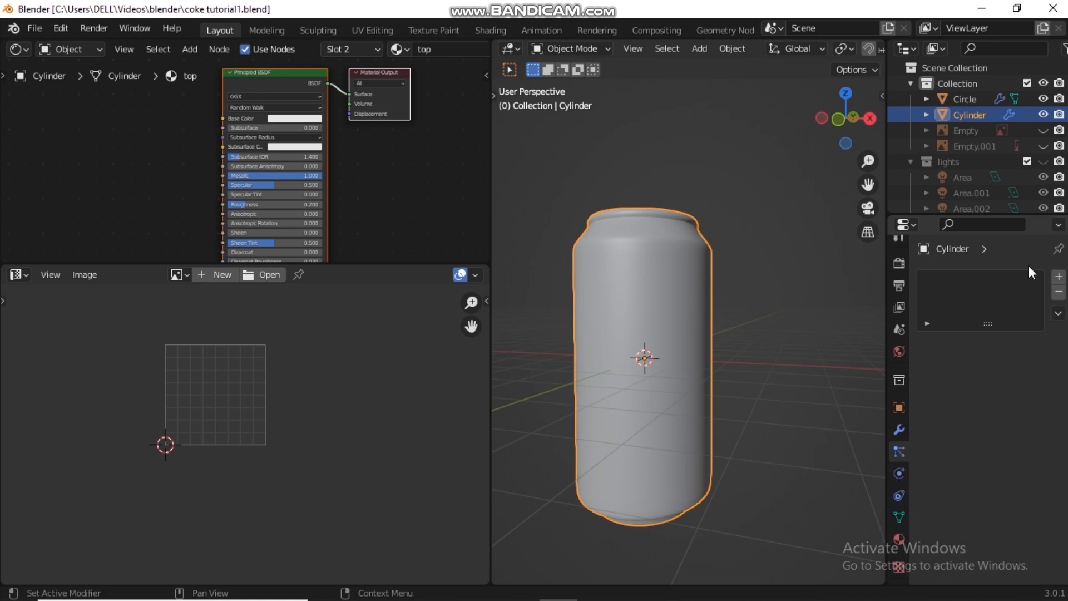
pyautogui.click(1060, 277)
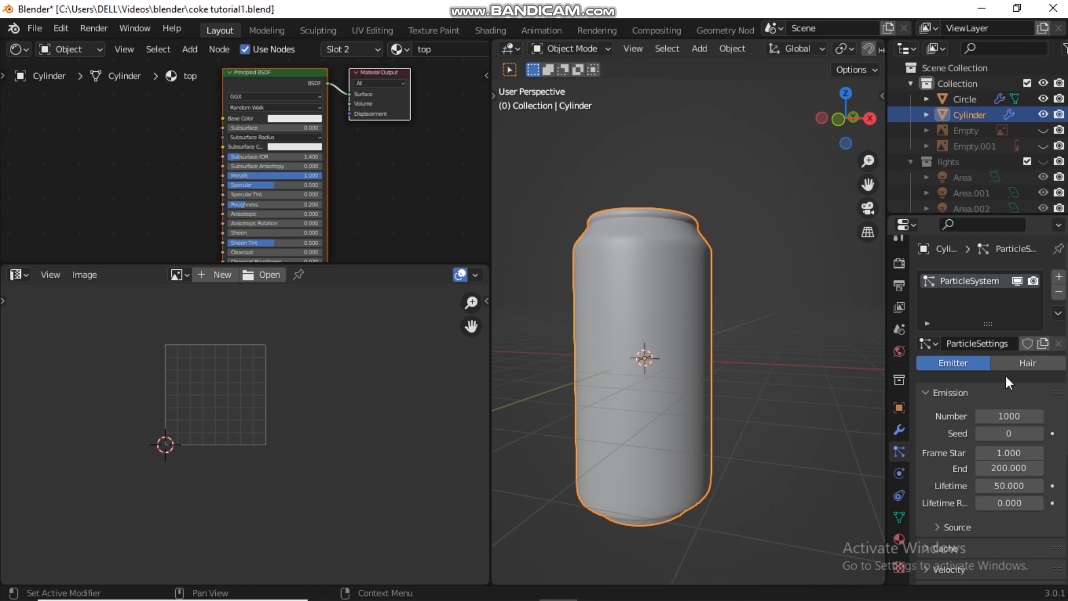
# Play the animation briefly to preview the can's particle emission, and switch the particle system type to Hair
pyautogui.moveTo(727, 293); pyautogui.dragTo(666, 338, button='middle')
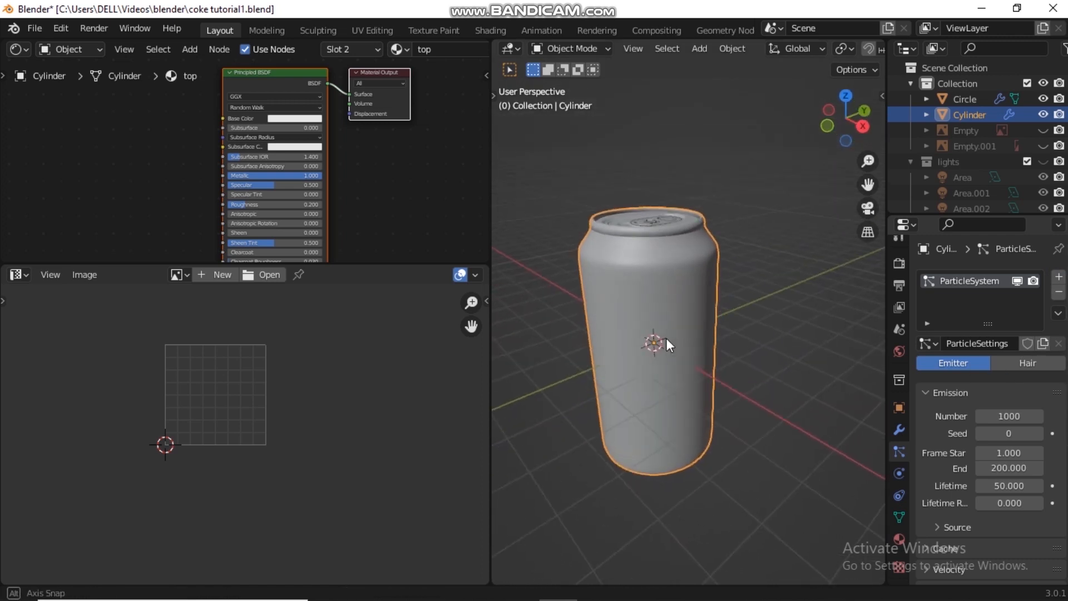
pyautogui.press('space')
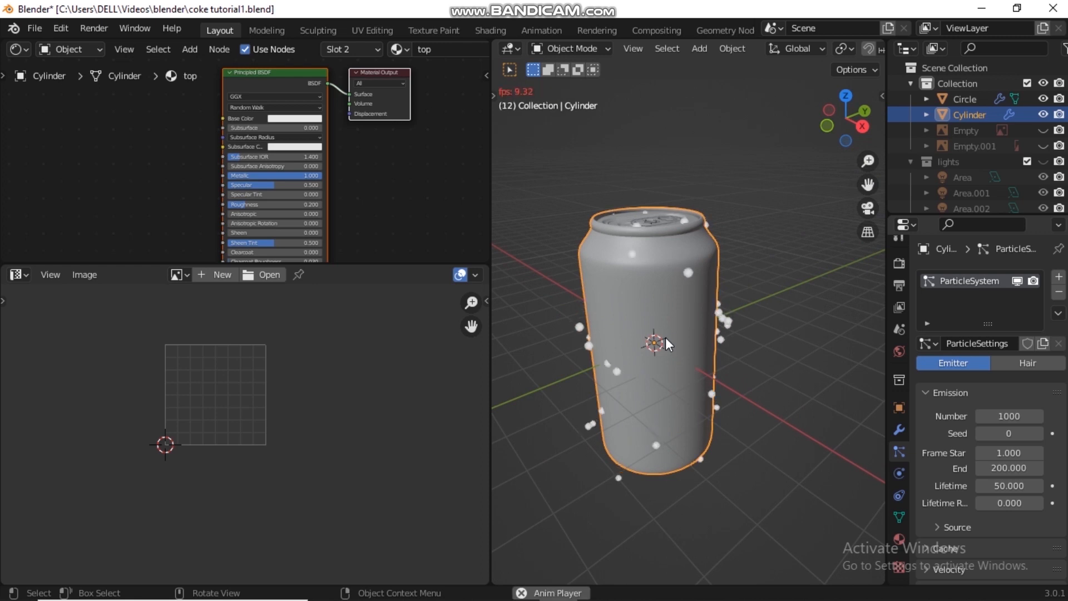
pyautogui.press('space')
pyautogui.click(1014, 373)
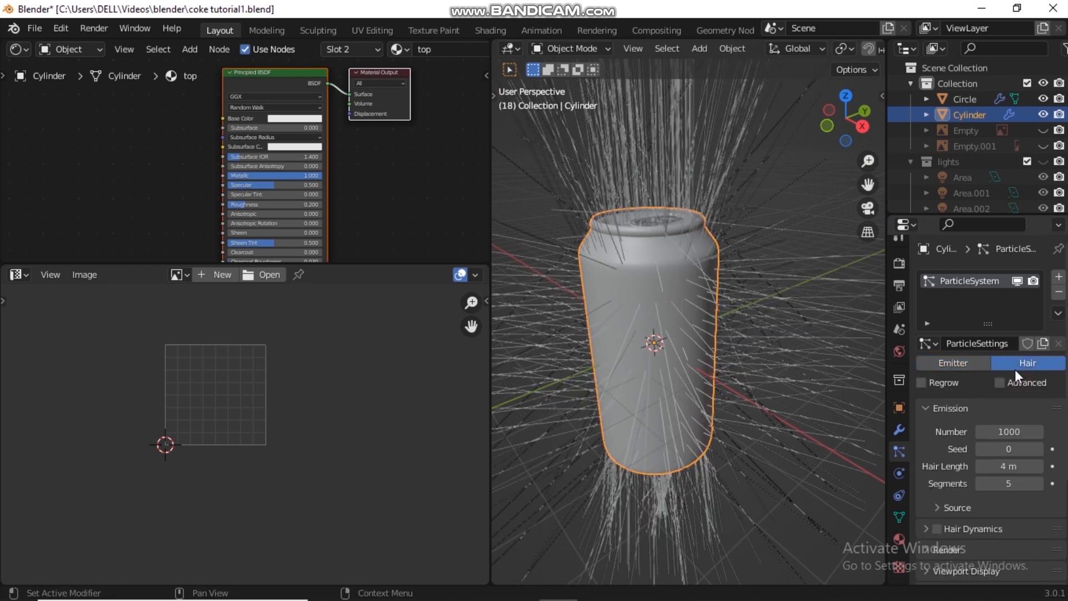
pyautogui.scroll(-2, 1037, 393)
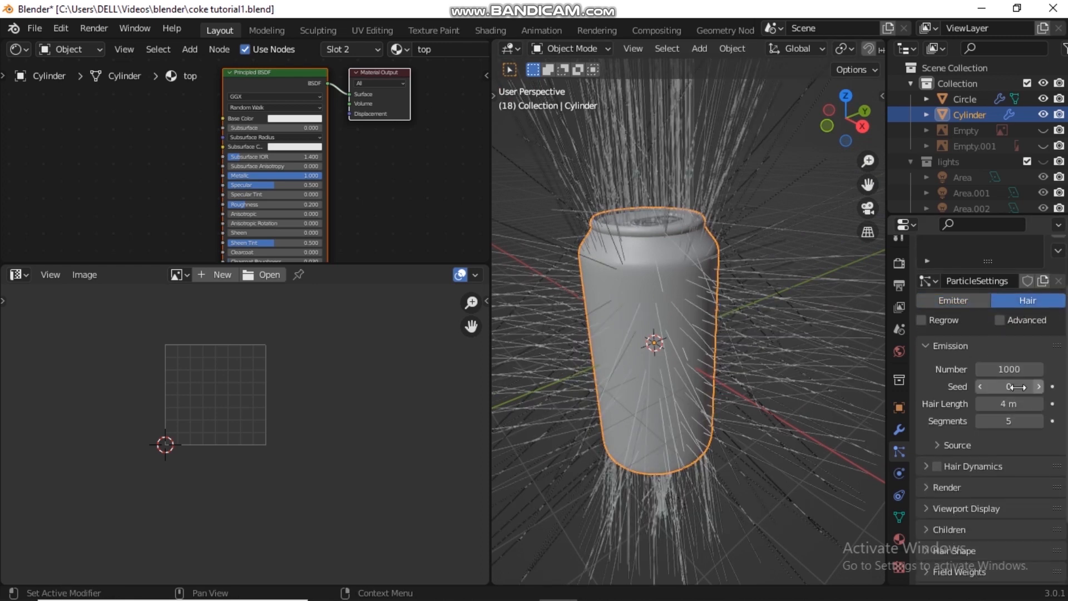
pyautogui.scroll(-5, 750, 296)
# Add a ball metaball to the scene at the world origin
pyautogui.moveTo(750, 296); pyautogui.dragTo(735, 333, button='middle')
pyautogui.scroll(-2, 752, 293)
pyautogui.hotkey('shift', 'a')
pyautogui.moveTo(737, 332)
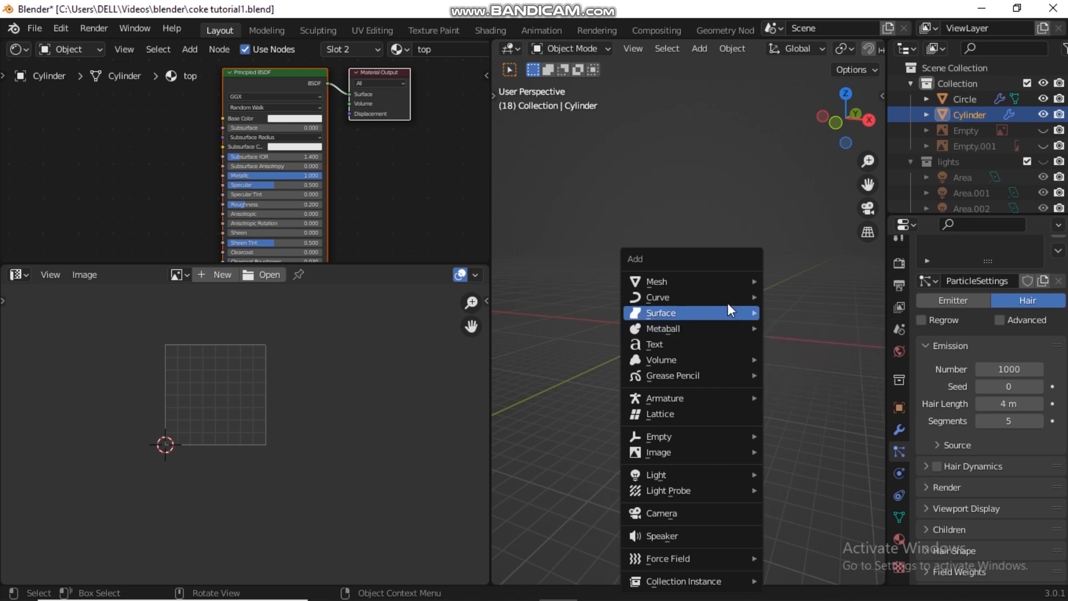
pyautogui.moveTo(722, 280)
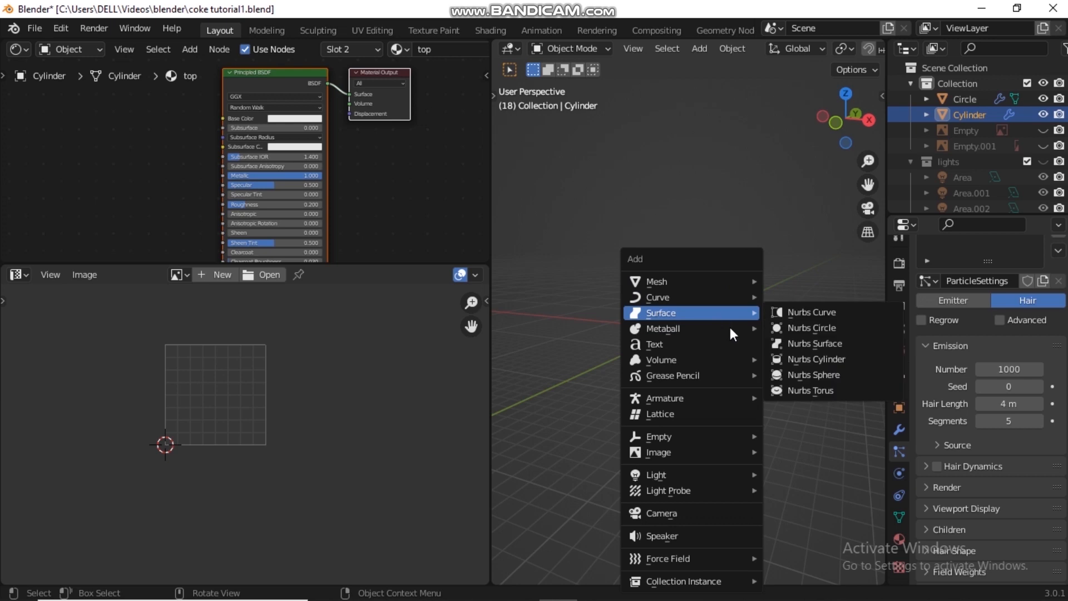
pyautogui.click(810, 329)
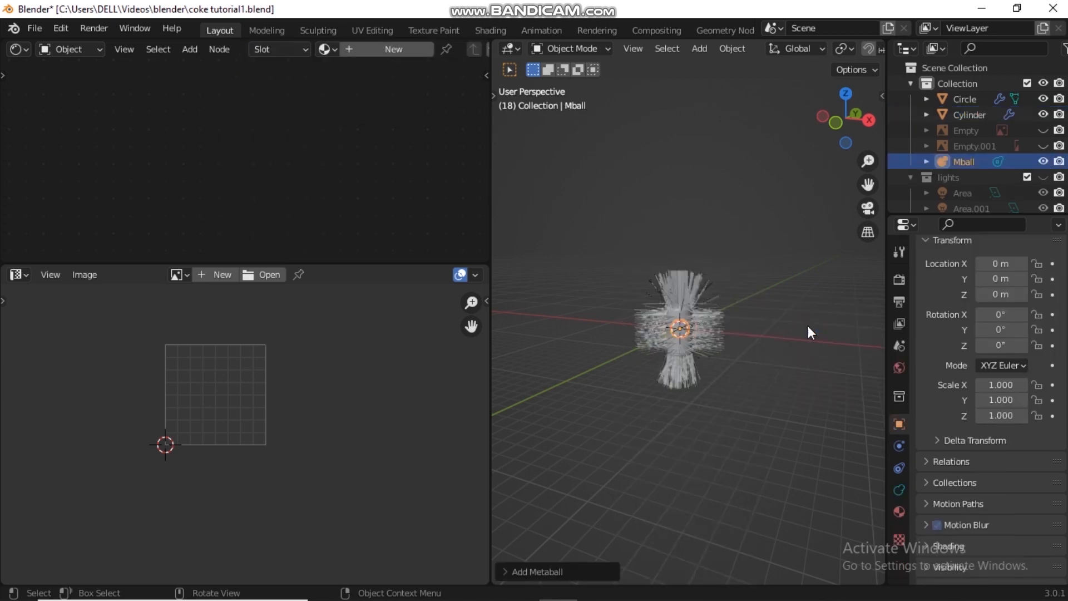
# Move the metaball along the X axis by about 11.19 m, clear of the can and its hair particles
pyautogui.scroll(6, 724, 318)
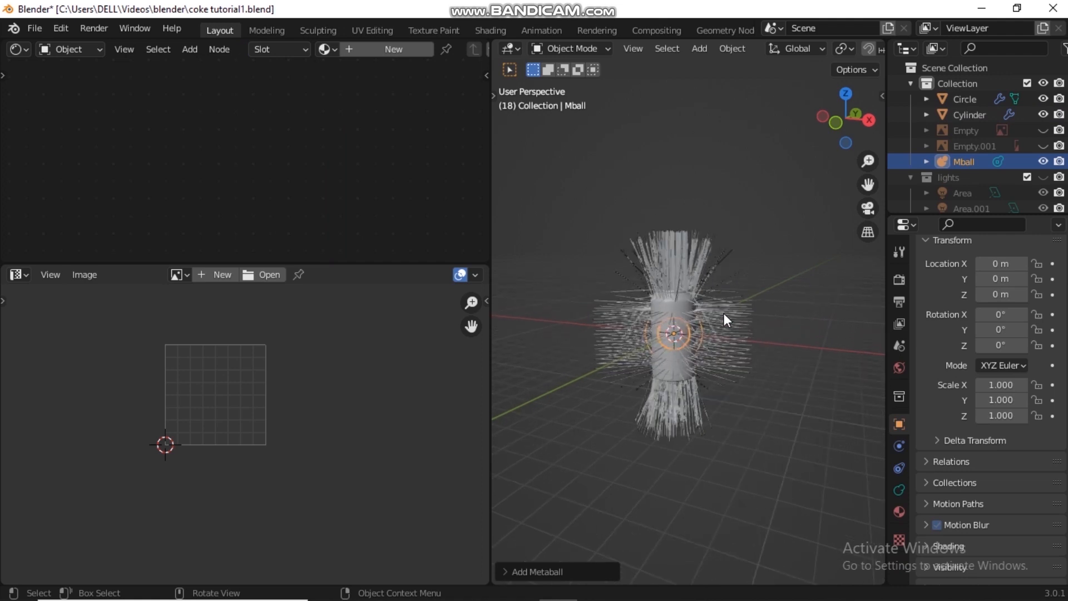
pyautogui.moveTo(723, 313); pyautogui.dragTo(677, 327, button='middle')
pyautogui.press('g')
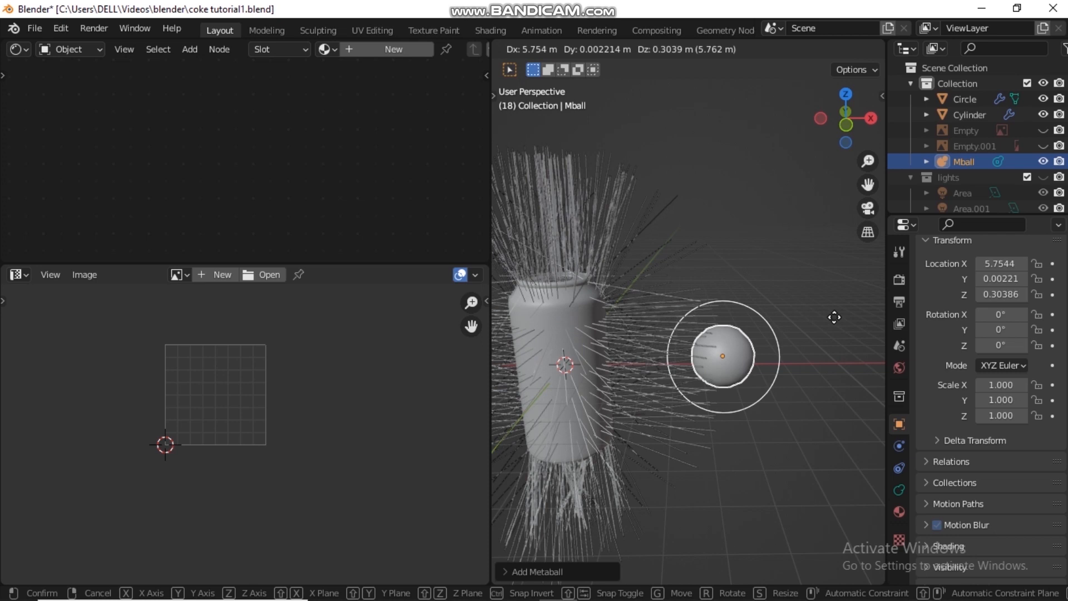
pyautogui.press('x')
pyautogui.click(589, 321)
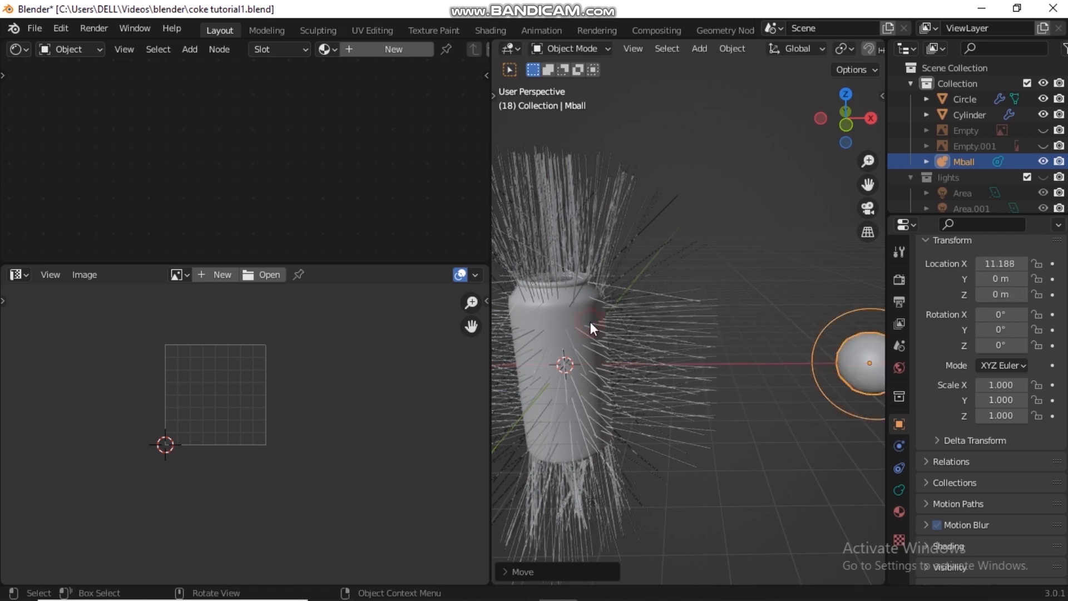
pyautogui.scroll(-3, 698, 299)
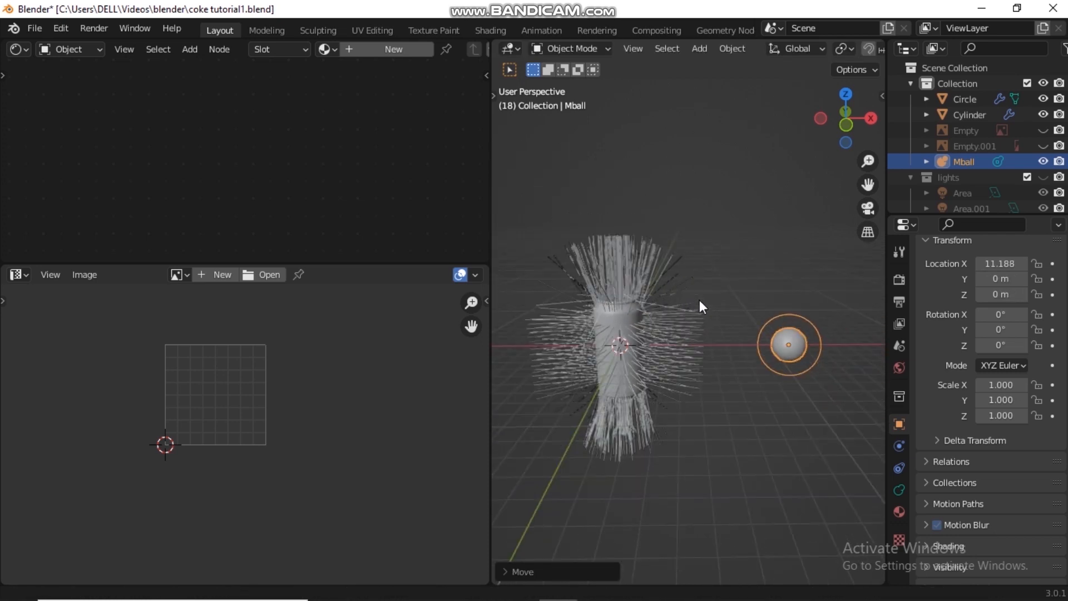
# Scale the metaball beside the can down uniformly to about 0.294
pyautogui.keyDown('shift'); pyautogui.moveTo(699, 299); pyautogui.dragTo(600, 310, button='middle'); pyautogui.keyUp('shift')
pyautogui.scroll(4, 689, 321)
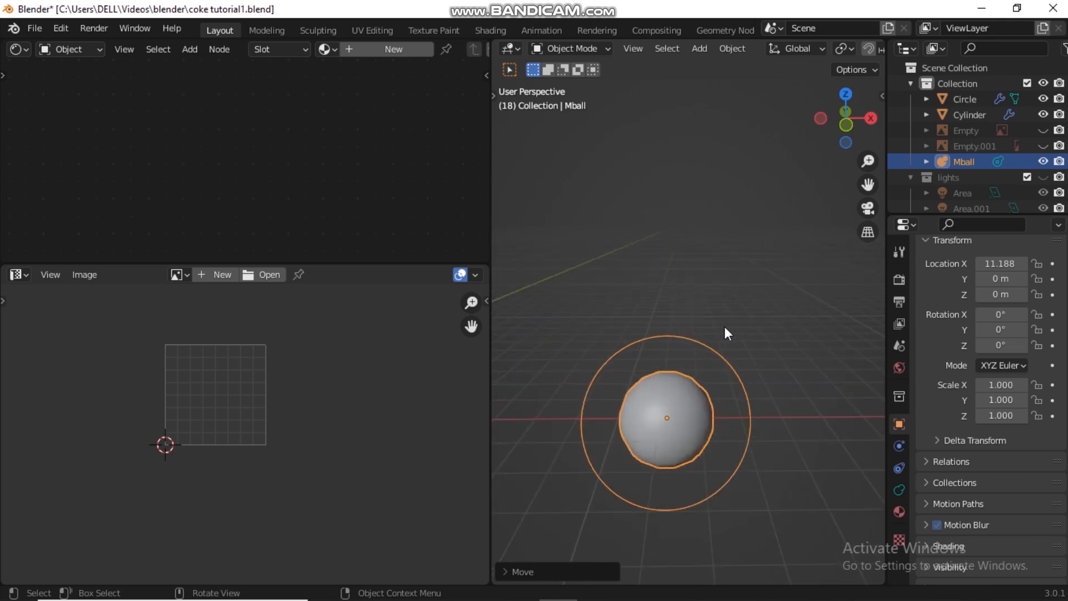
pyautogui.press('s')
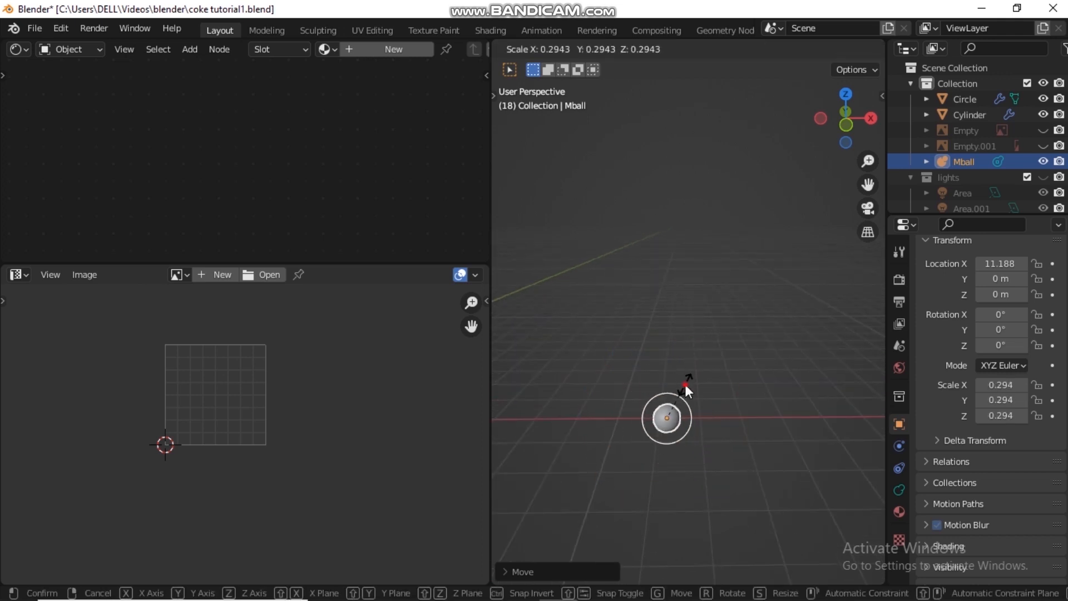
pyautogui.click(662, 388)
# Render the can's hair particles as an object, using the small metaball beside it as the instance object
pyautogui.moveTo(632, 395); pyautogui.dragTo(671, 379, button='middle')
pyautogui.scroll(-3, 684, 373)
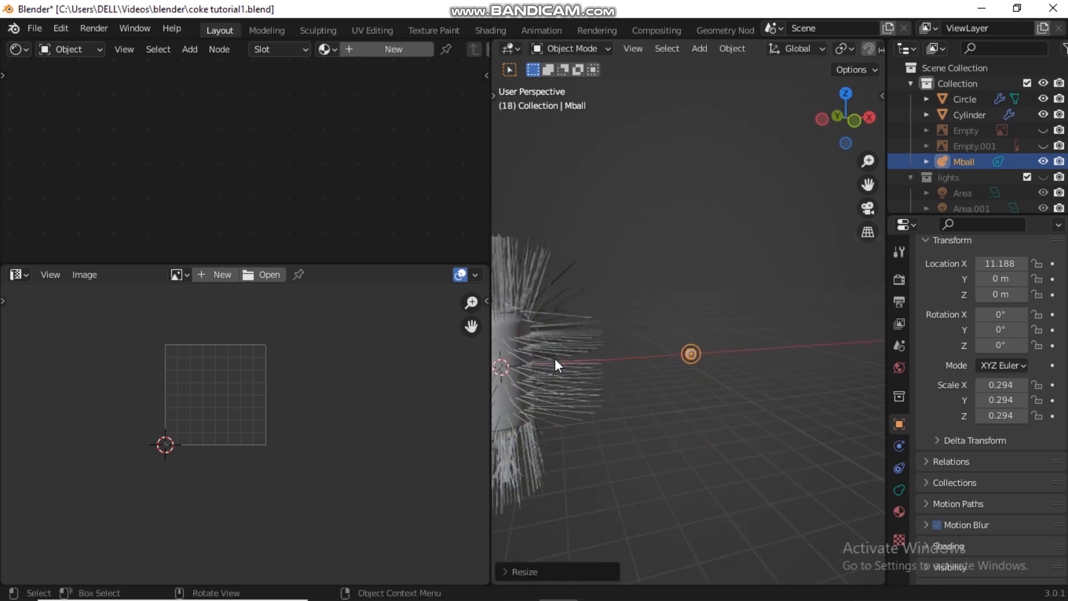
pyautogui.click(517, 347)
pyautogui.click(899, 468)
pyautogui.scroll(-2, 1025, 395)
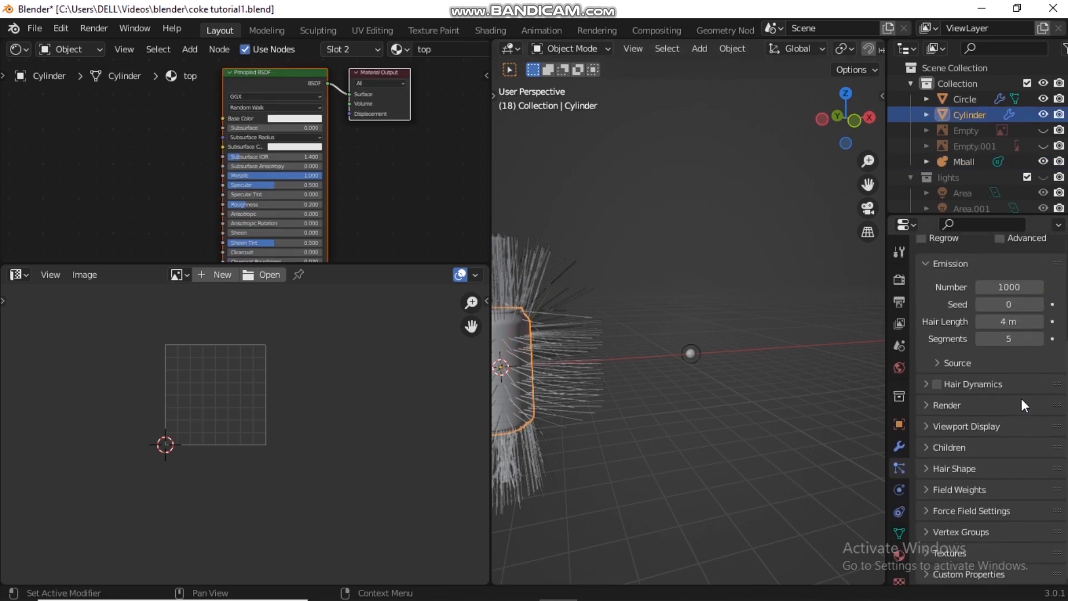
pyautogui.click(925, 406)
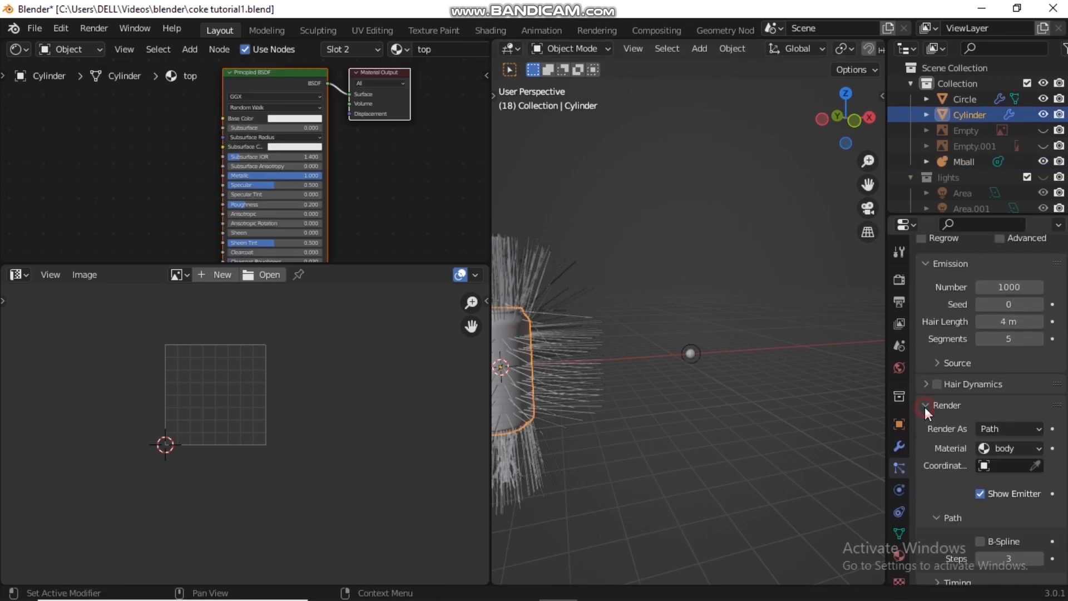
pyautogui.click(1016, 429)
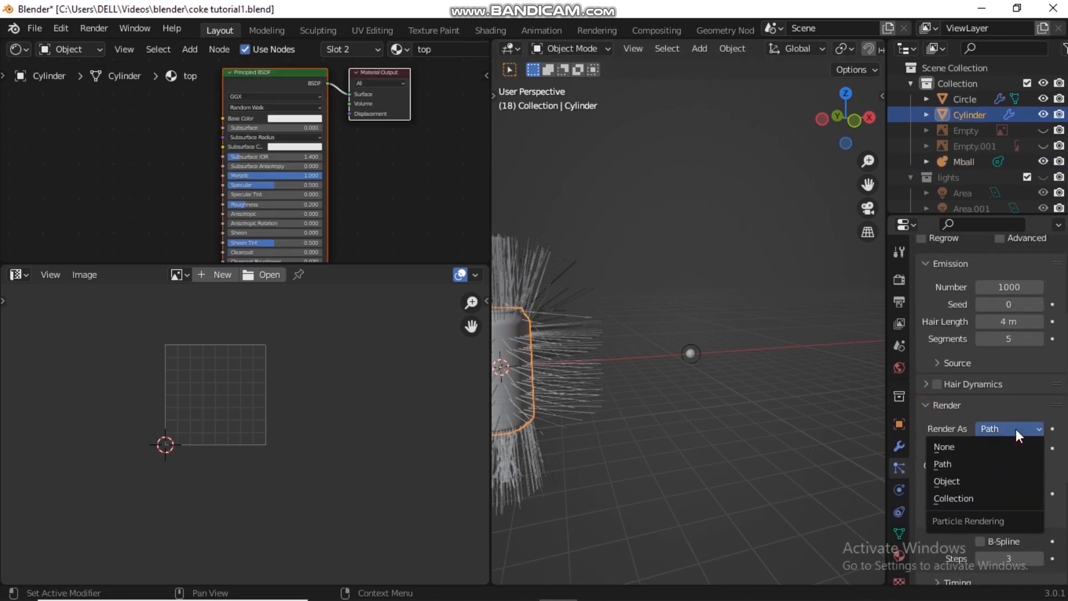
pyautogui.click(973, 477)
pyautogui.click(1035, 542)
pyautogui.click(693, 352)
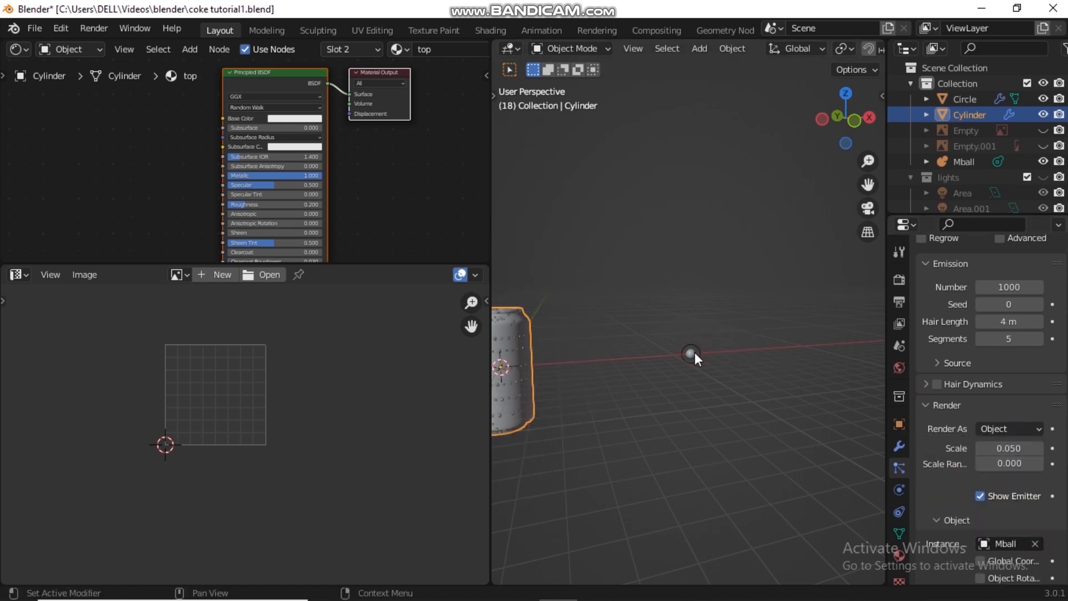
# Widen the 3D viewport to get a larger view of the can and save the file
pyautogui.keyDown('shift'); pyautogui.moveTo(642, 339); pyautogui.dragTo(694, 326, button='middle'); pyautogui.keyUp('shift')
pyautogui.moveTo(489, 257); pyautogui.dragTo(118, 320)
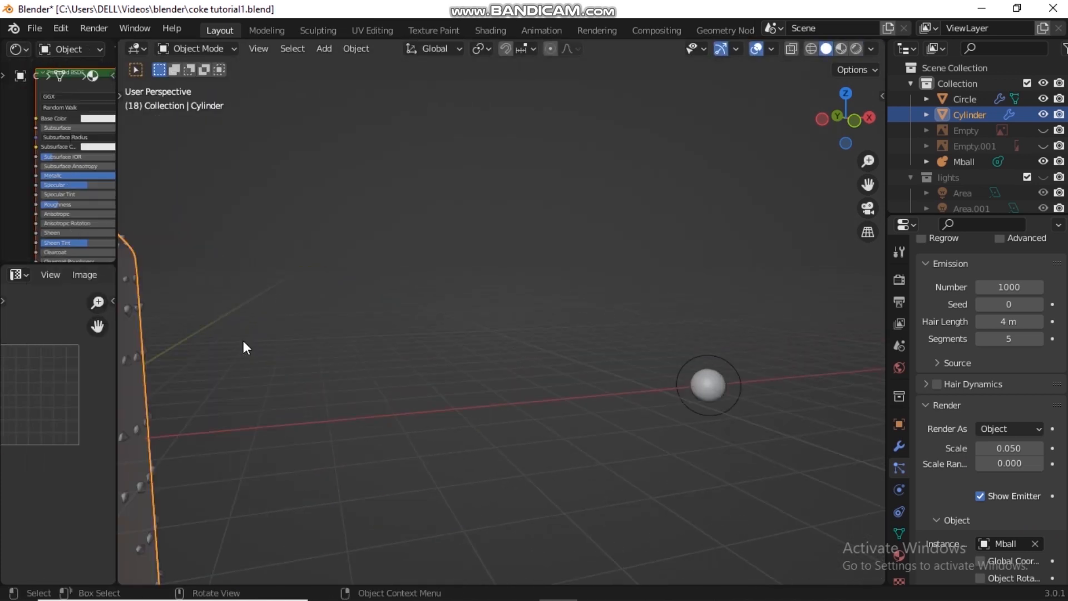
pyautogui.scroll(3, 419, 344)
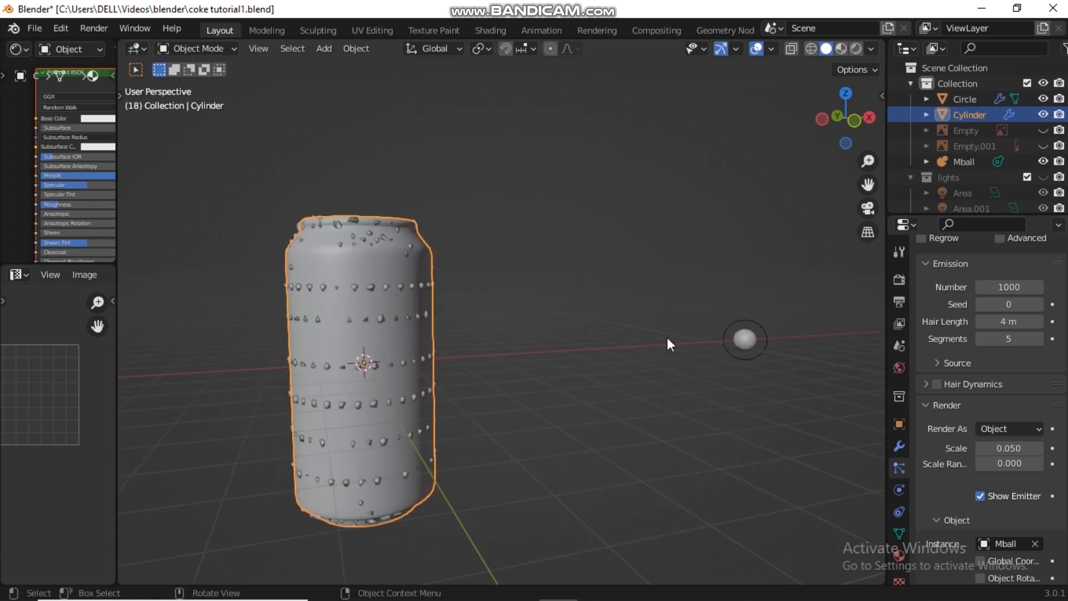
pyautogui.scroll(4, 354, 288)
pyautogui.scroll(-3, 294, 289)
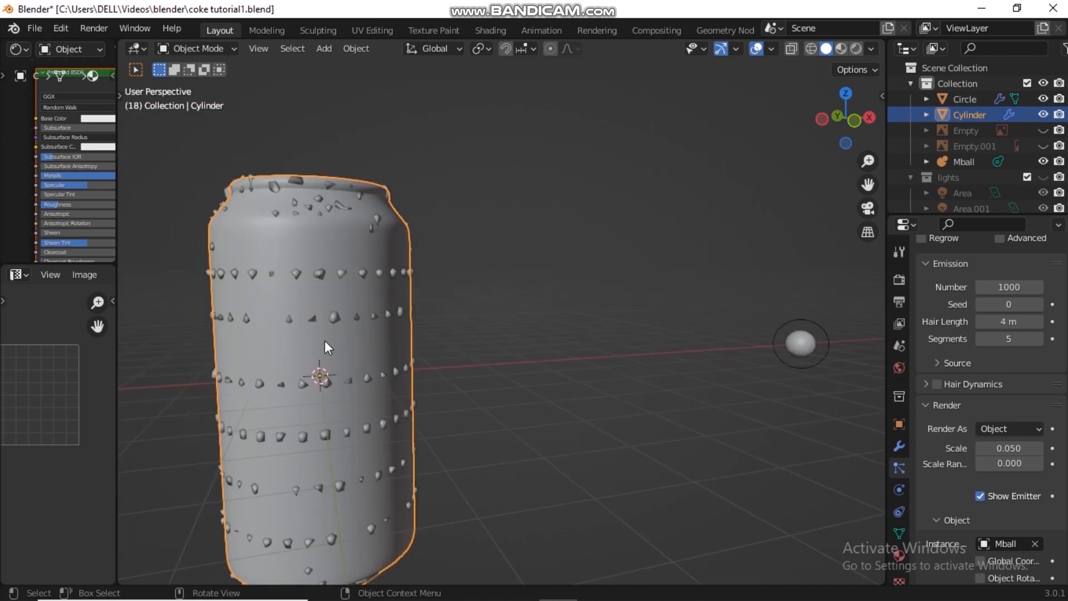
pyautogui.hotkey('ctrl', 's')
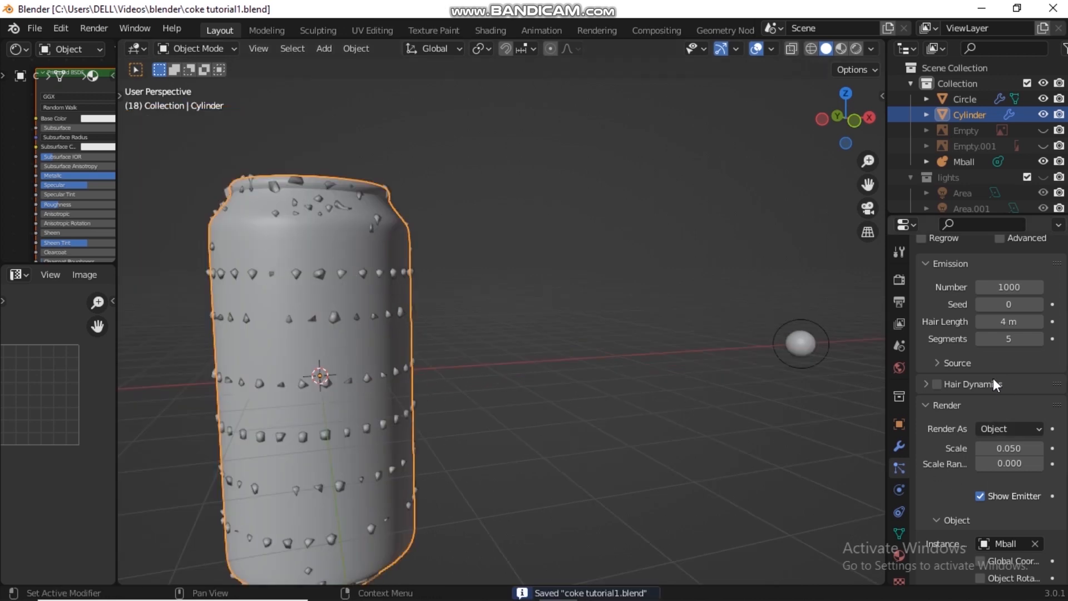
# Enable advanced hair settings for the can's particle system and set the emission source's particles per face to 48
pyautogui.scroll(4, 1000, 396)
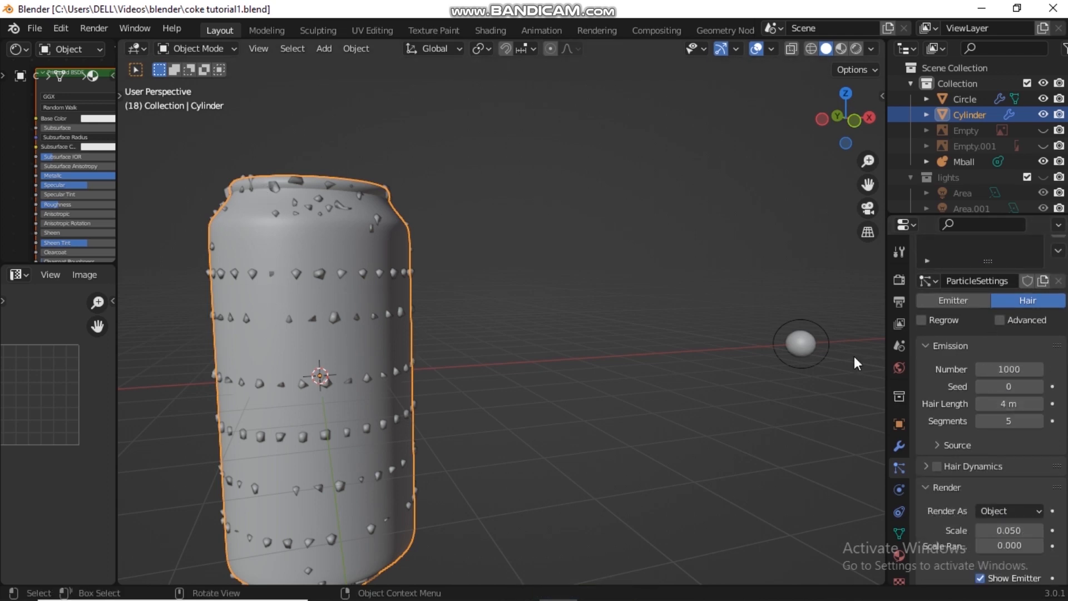
pyautogui.click(1004, 320)
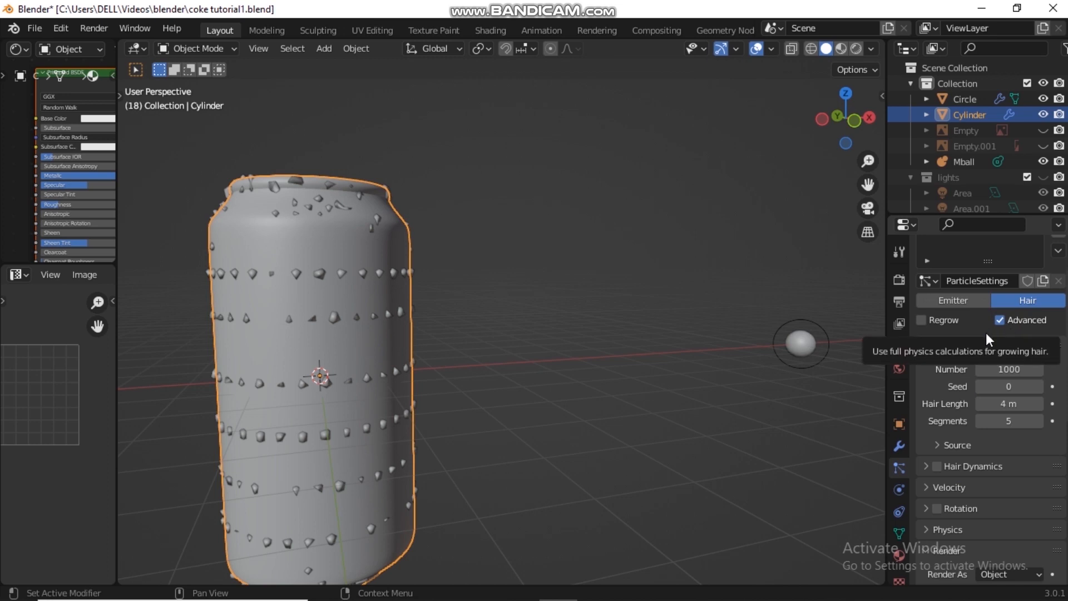
pyautogui.scroll(-5, 988, 445)
pyautogui.scroll(5, 962, 434)
pyautogui.click(952, 442)
pyautogui.scroll(-5, 950, 430)
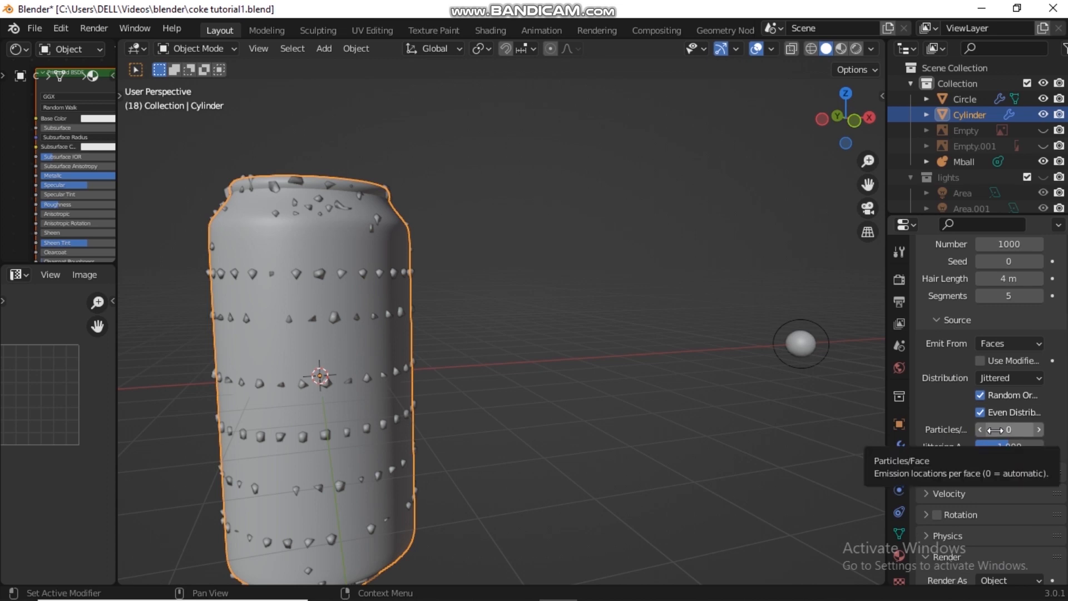
pyautogui.moveTo(995, 430); pyautogui.dragTo(1046, 429)
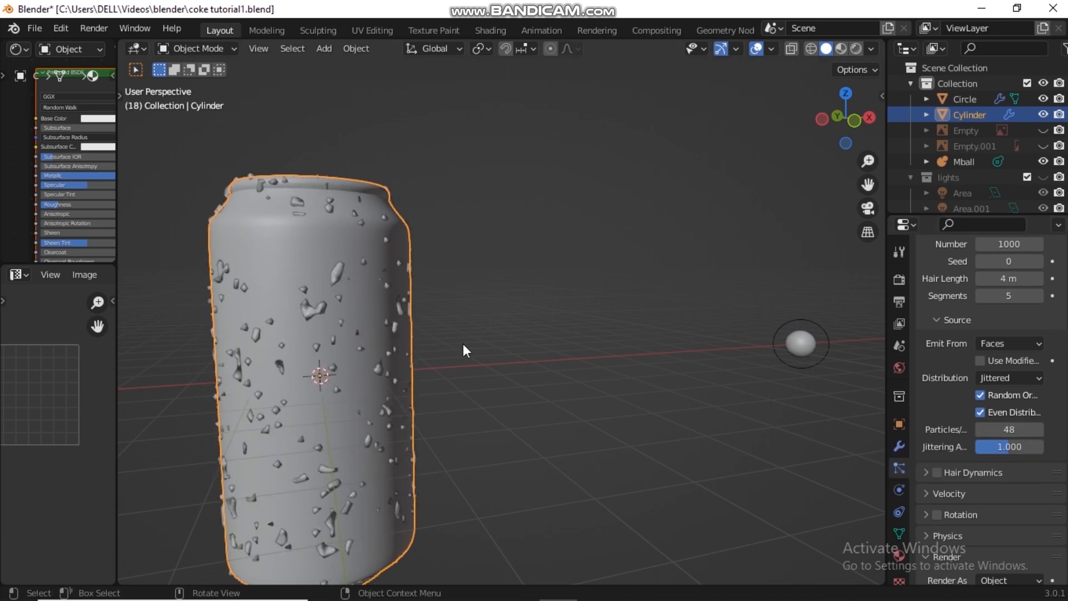
pyautogui.moveTo(352, 367); pyautogui.dragTo(412, 336, button='middle')
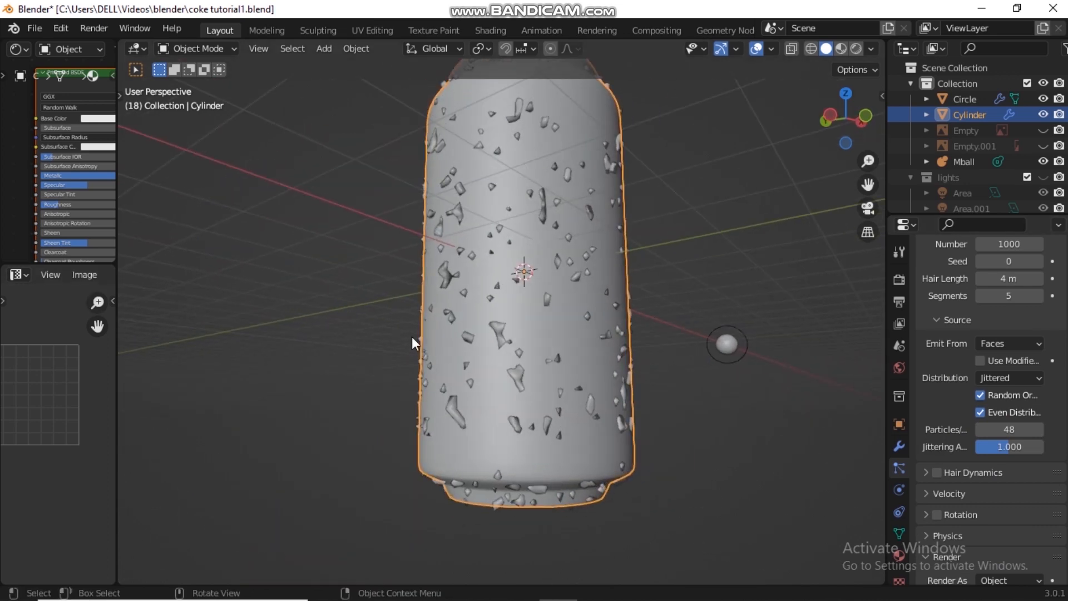
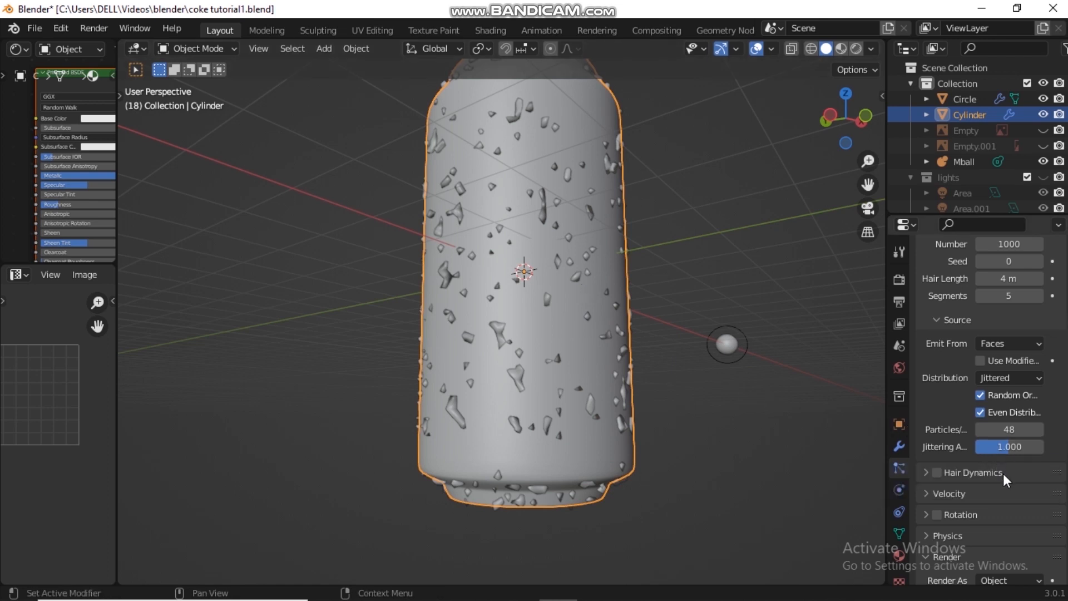
# Set the particle system's children to Interpolated so droplets cover the can densely
pyautogui.scroll(-7, 1003, 473)
pyautogui.scroll(-5, 1003, 473)
pyautogui.click(924, 447)
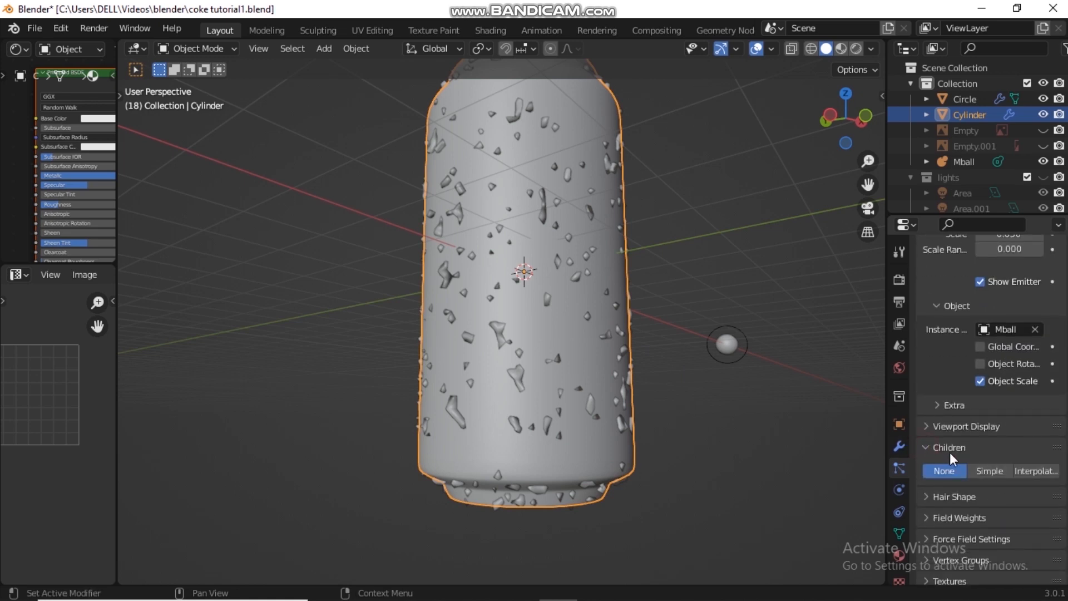
pyautogui.click(1022, 470)
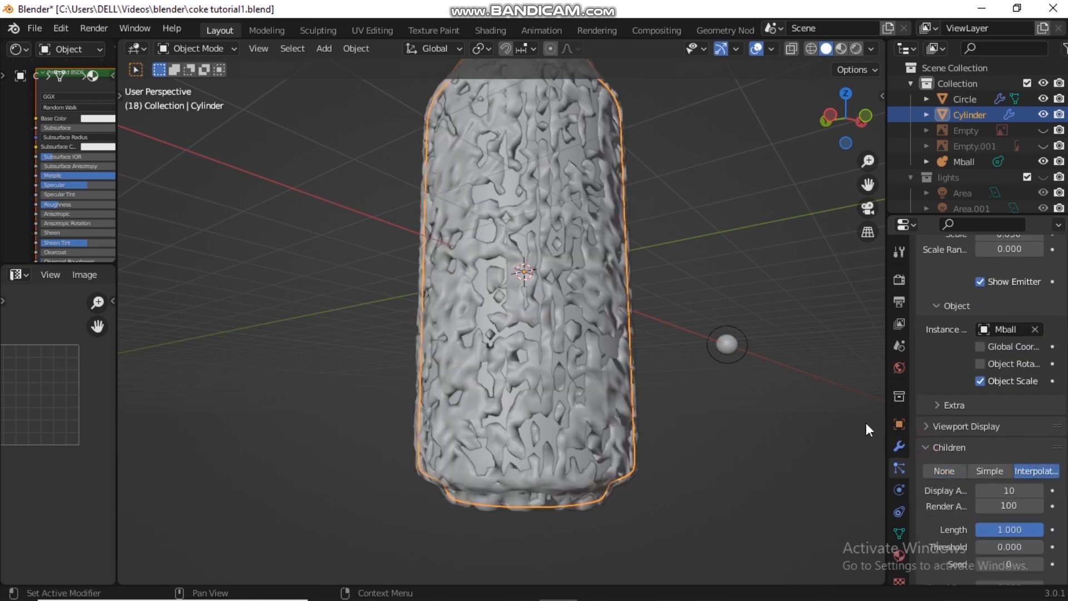
pyautogui.moveTo(528, 314); pyautogui.dragTo(562, 349, button='middle')
pyautogui.scroll(2, 543, 343)
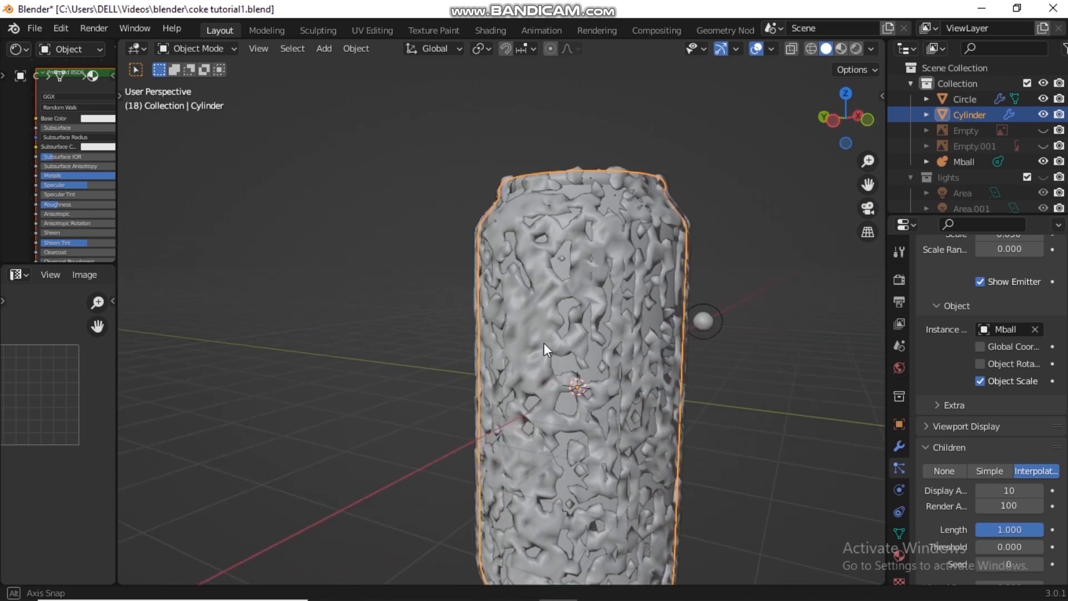
pyautogui.scroll(5, 552, 300)
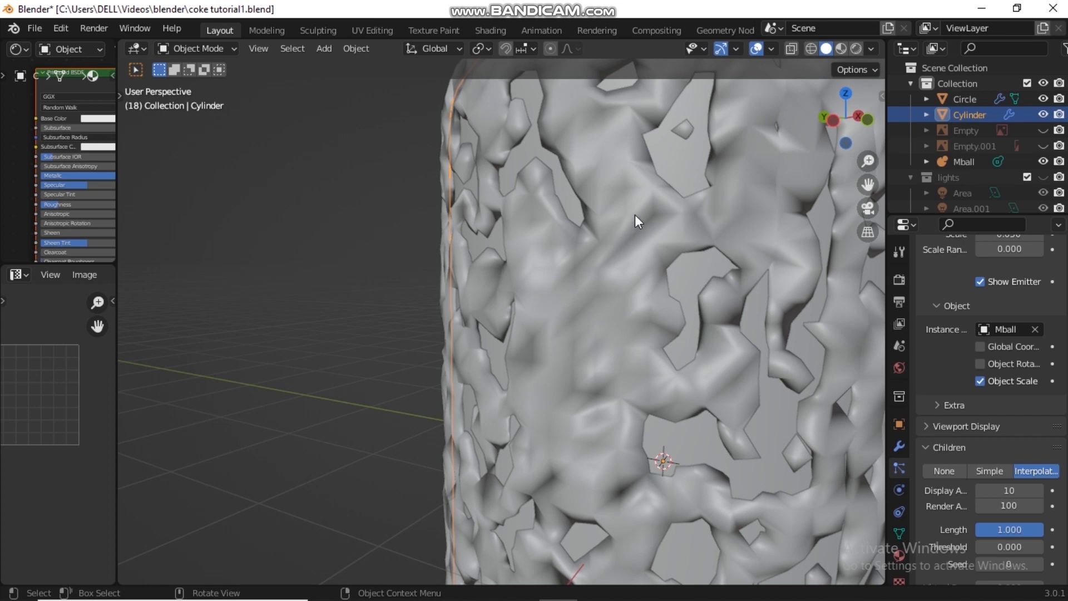
pyautogui.scroll(-4, 635, 215)
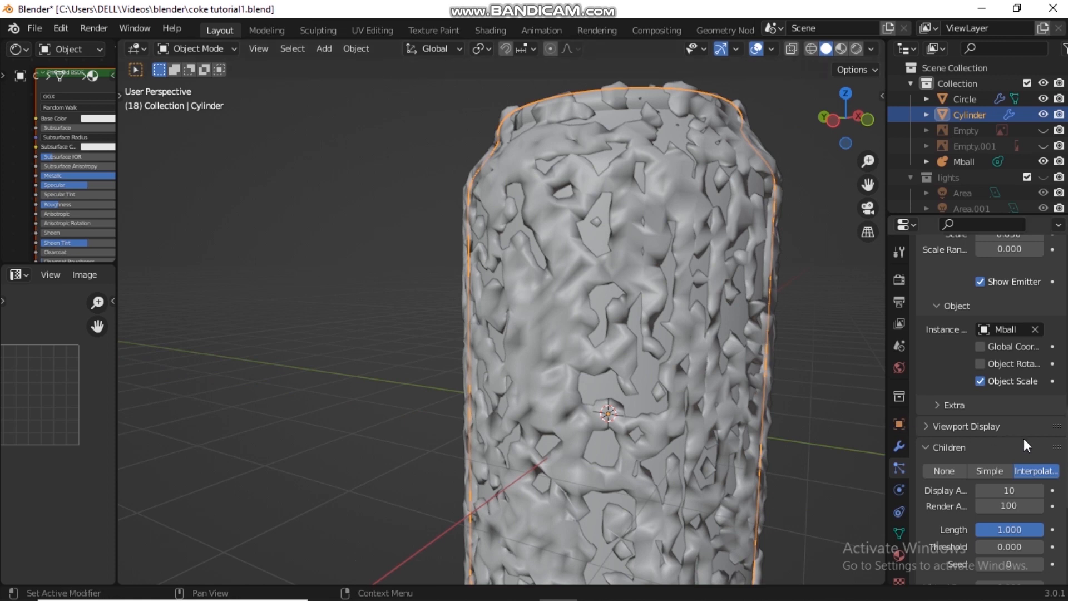
# Try a scale randomness of 0.888 on the rendered particles, then return it to 0
pyautogui.scroll(3, 1023, 438)
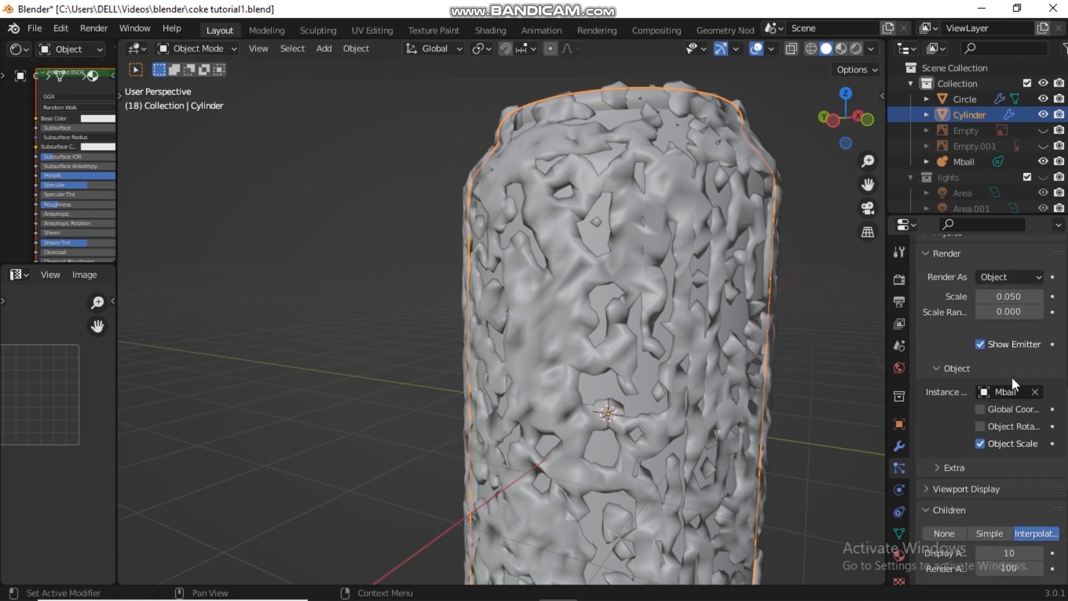
pyautogui.moveTo(1005, 313); pyautogui.dragTo(1041, 313)
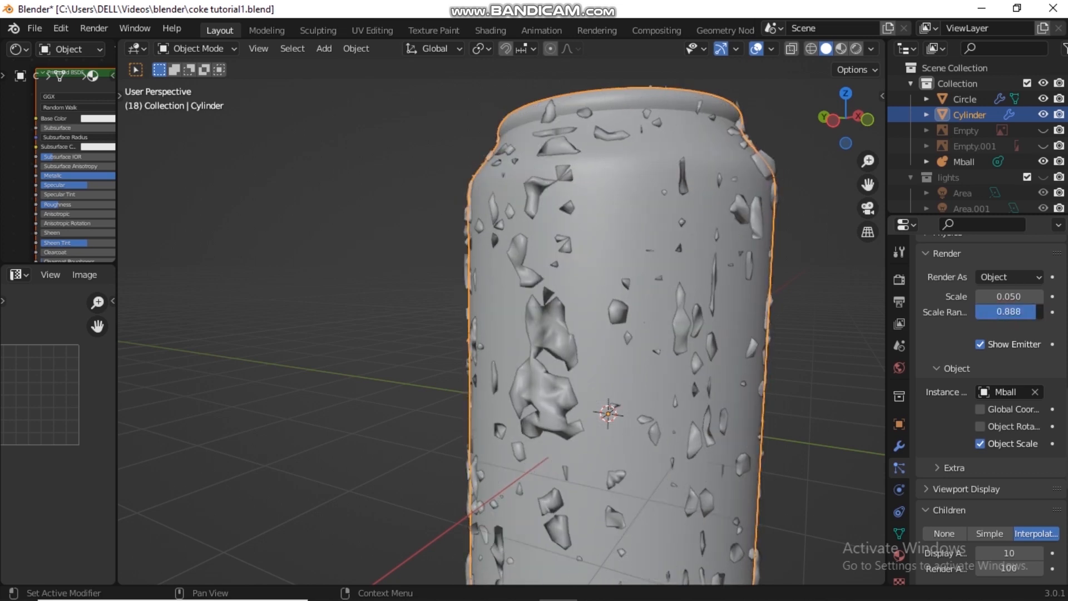
pyautogui.moveTo(1041, 313); pyautogui.dragTo(975, 311)
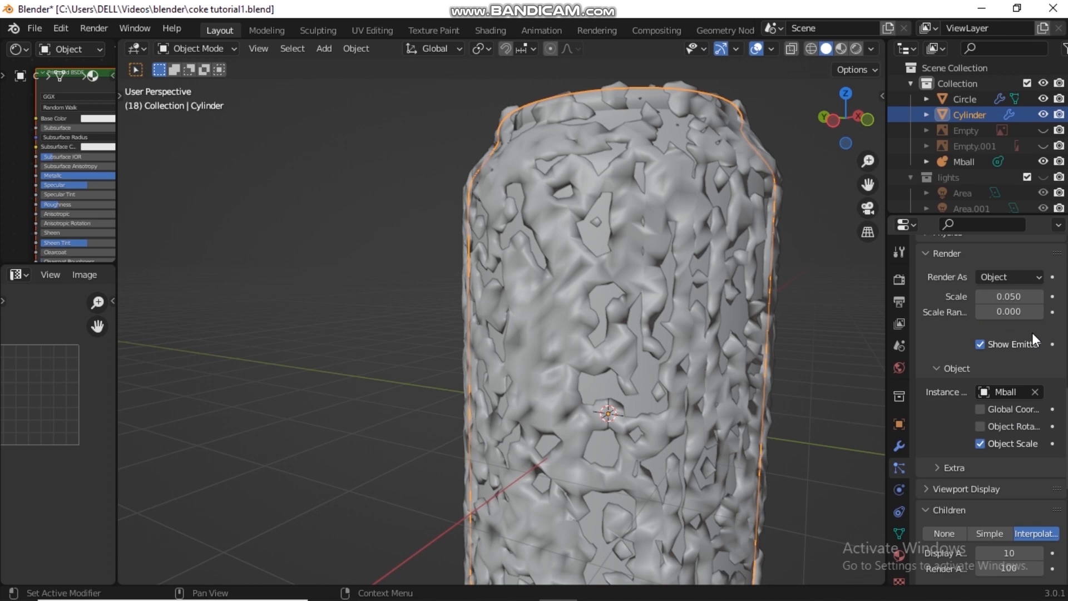
# Reduce the particles' render scale to 0.020
pyautogui.click(1039, 297)
pyautogui.write('0.04')
pyautogui.press('Return')
pyautogui.click(980, 296)
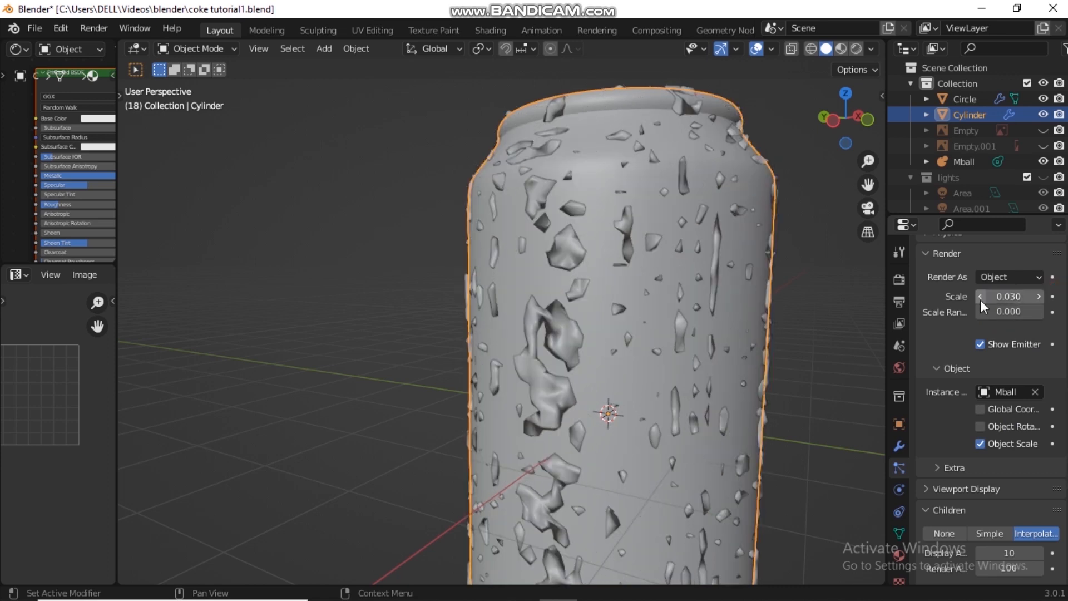
pyautogui.click(980, 296)
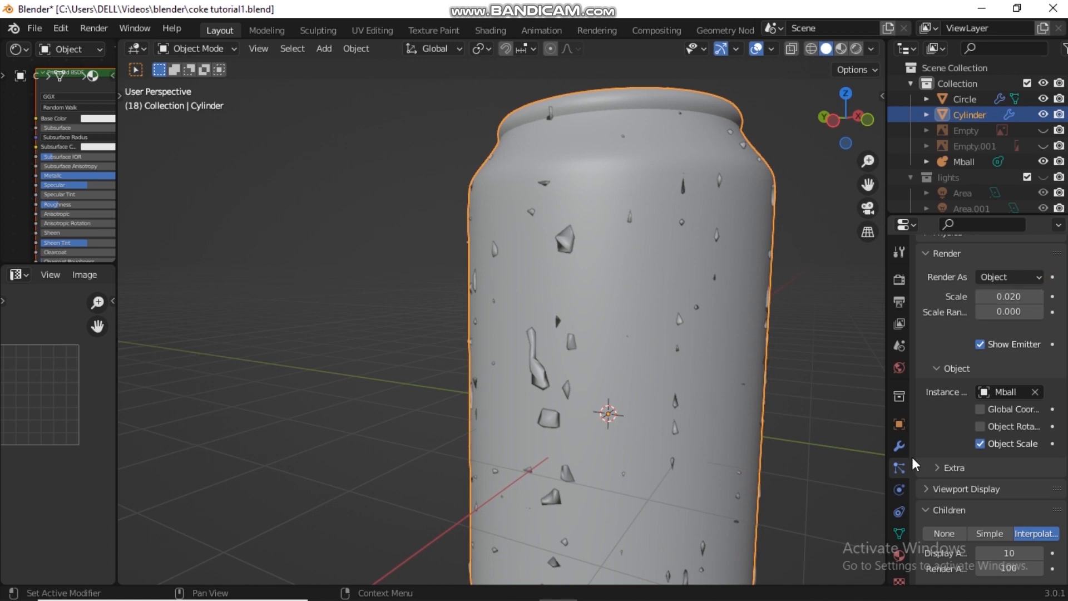
# Select the metaball beside the can and lower its viewport resolution value to 0.1 m
pyautogui.keyDown('shift'); pyautogui.moveTo(676, 326); pyautogui.dragTo(649, 294, button='middle'); pyautogui.keyUp('shift')
pyautogui.click(687, 288)
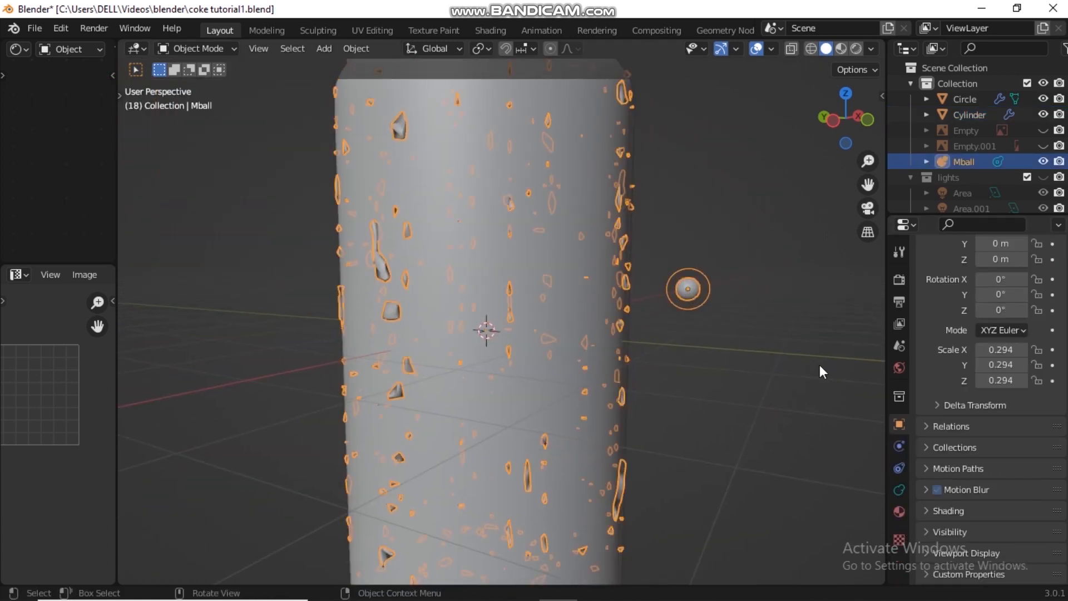
pyautogui.click(898, 488)
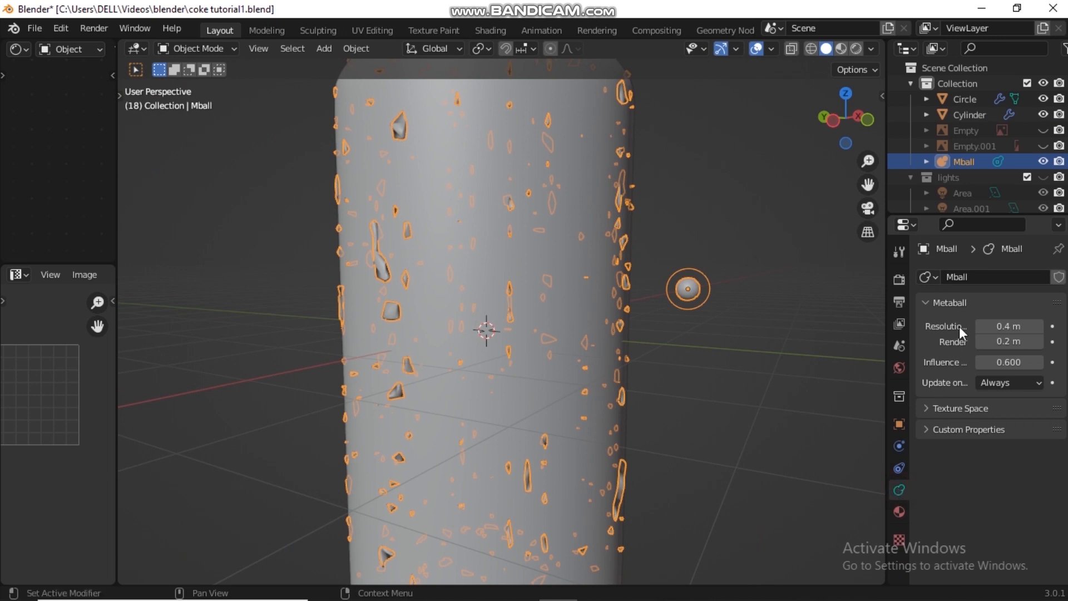
pyautogui.click(979, 326)
pyautogui.click(979, 326)
pyautogui.click(979, 327)
pyautogui.click(979, 326)
pyautogui.click(979, 326)
pyautogui.click(979, 327)
pyautogui.click(979, 326)
pyautogui.click(979, 327)
pyautogui.click(979, 327)
pyautogui.click(979, 327)
pyautogui.click(979, 327)
pyautogui.click(979, 326)
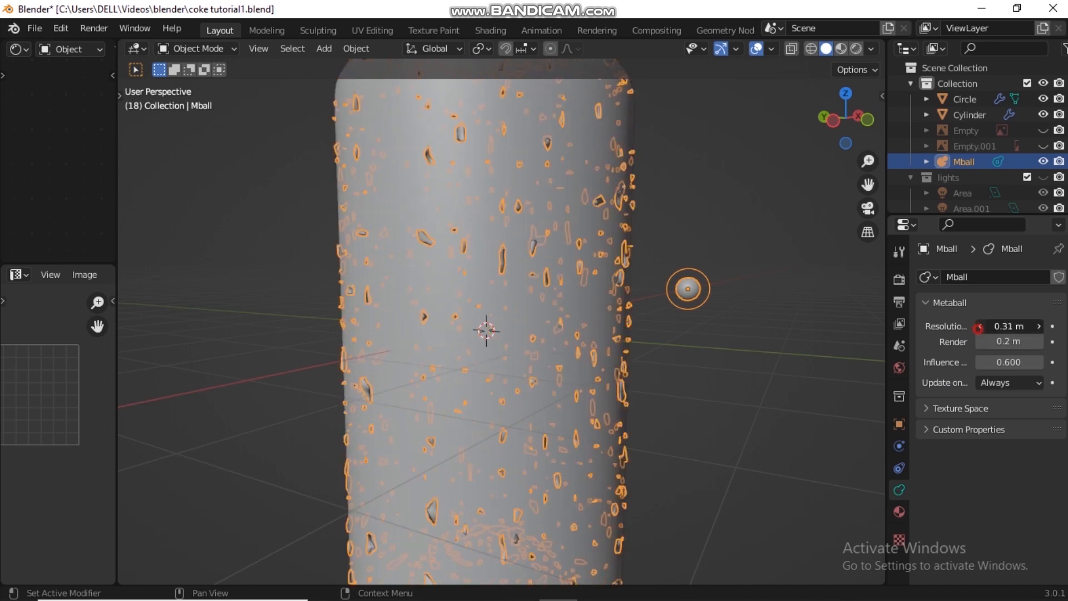
pyautogui.click(979, 326)
pyautogui.click(979, 326)
pyautogui.click(979, 327)
pyautogui.click(979, 327)
pyautogui.click(979, 326)
pyautogui.click(979, 326)
pyautogui.click(979, 327)
pyautogui.click(979, 327)
pyautogui.click(979, 327)
pyautogui.click(979, 326)
pyautogui.click(979, 326)
pyautogui.click(979, 326)
pyautogui.click(978, 326)
pyautogui.click(979, 327)
pyautogui.click(979, 326)
pyautogui.click(979, 327)
pyautogui.click(979, 327)
pyautogui.click(979, 326)
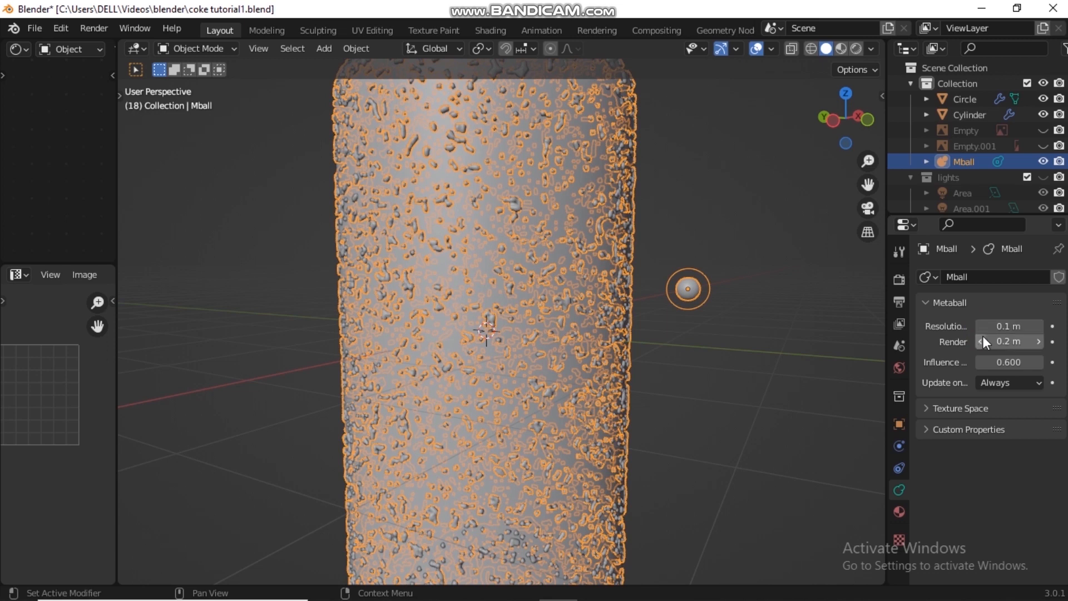
# Lower the metaball's render resolution value to 0.1 m and inspect the droplets on the can up close
pyautogui.click(981, 341)
pyautogui.click(981, 341)
pyautogui.click(981, 342)
pyautogui.click(981, 341)
pyautogui.click(981, 342)
pyautogui.click(982, 342)
pyautogui.click(982, 342)
pyautogui.click(982, 341)
pyautogui.click(982, 342)
pyautogui.moveTo(472, 229); pyautogui.dragTo(482, 256, button='middle')
pyautogui.scroll(10, 480, 265)
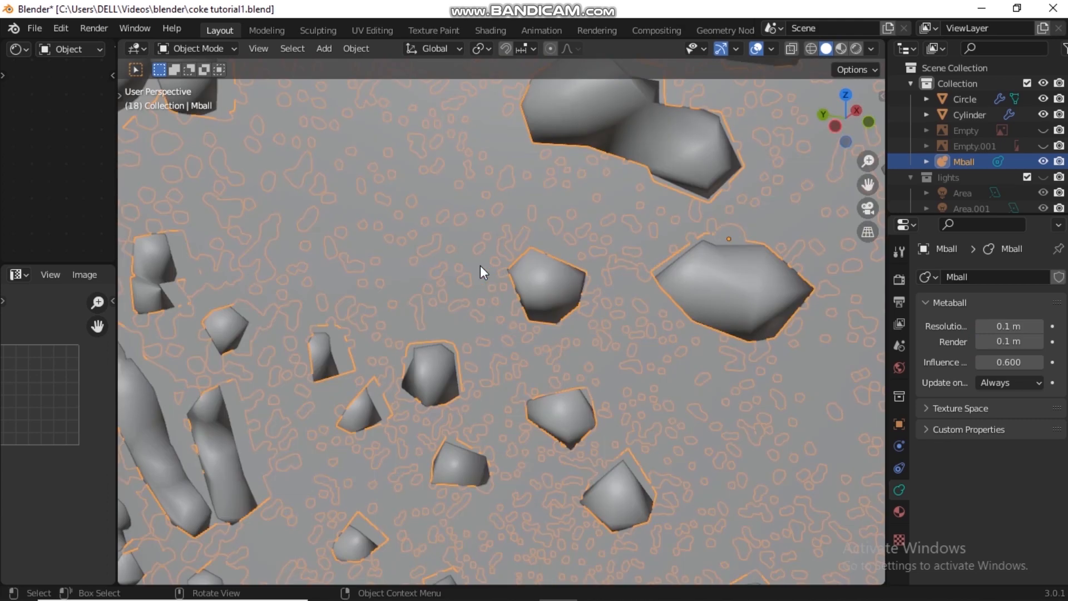
pyautogui.scroll(-8, 480, 265)
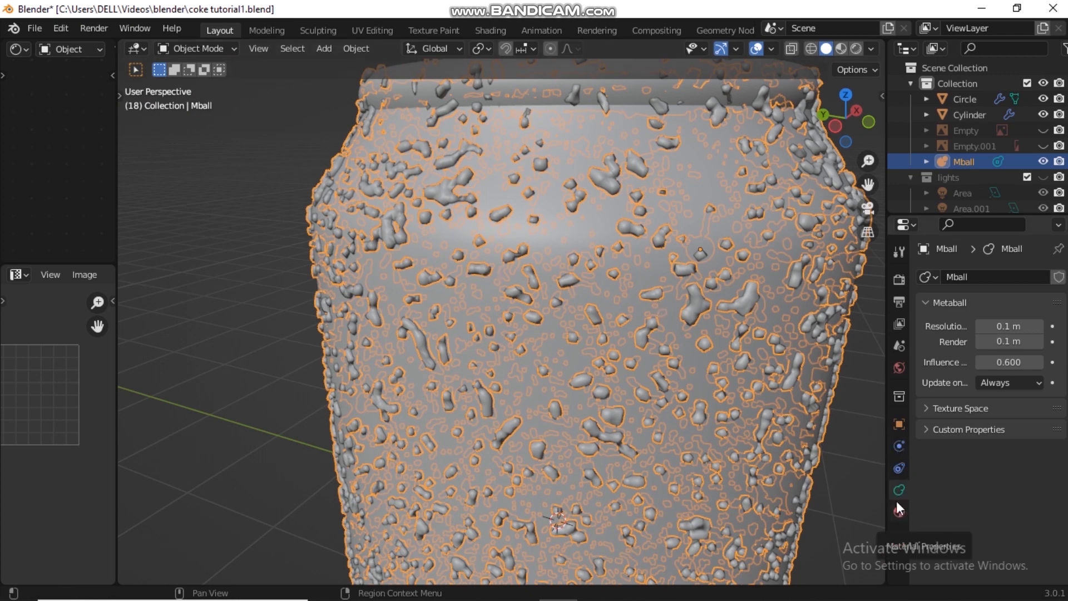
pyautogui.scroll(8, 613, 252)
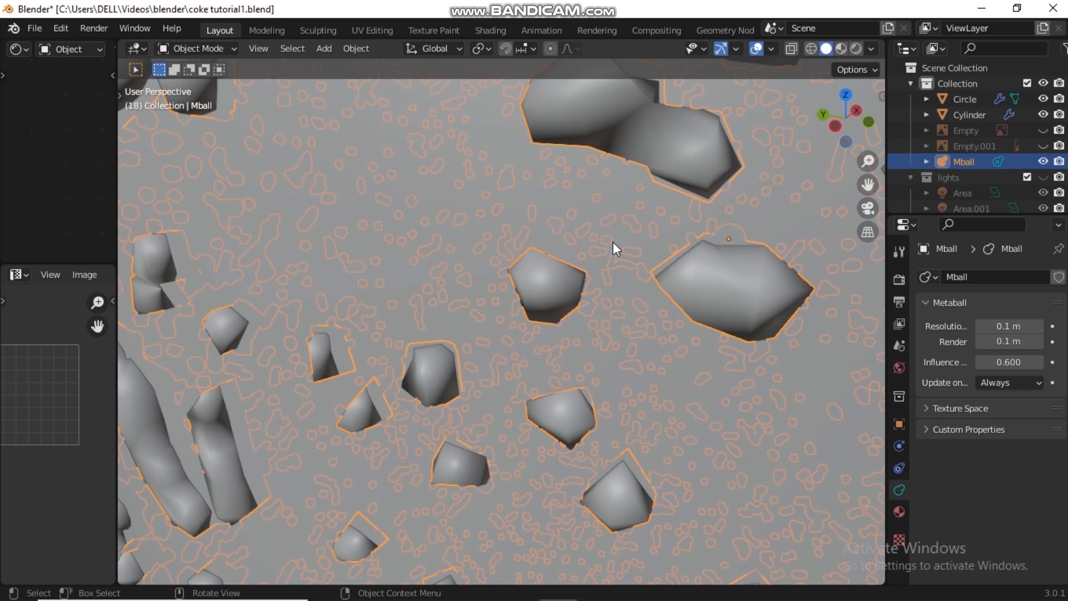
pyautogui.scroll(-8, 613, 242)
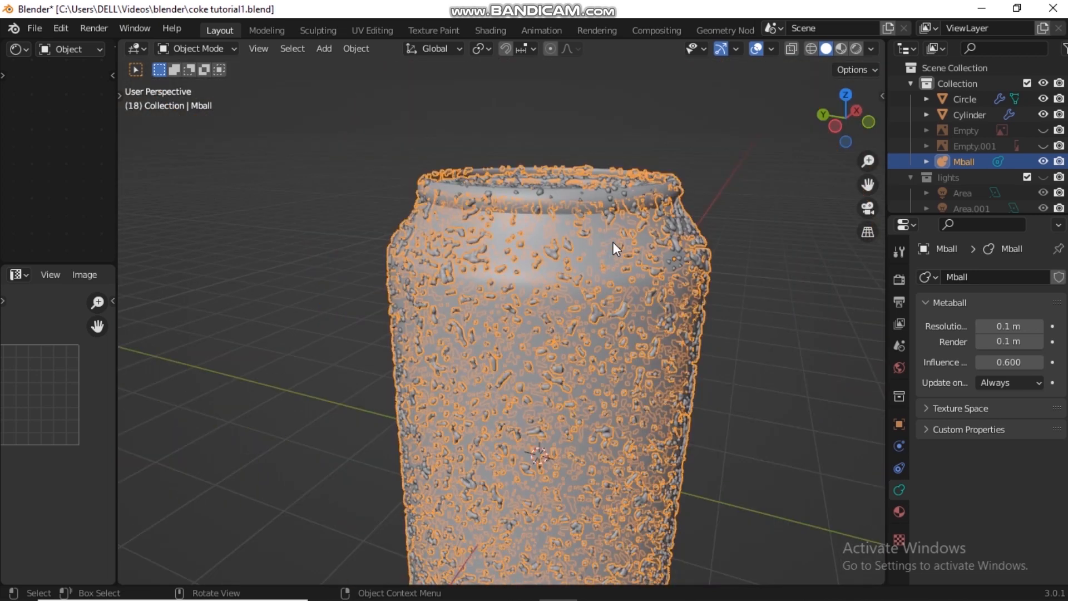
# Give the metaball a new material, enlarge the shader editor and raise the material's Transmission to 1.000
pyautogui.keyDown('shift'); pyautogui.moveTo(626, 263); pyautogui.dragTo(565, 214, button='middle'); pyautogui.keyUp('shift')
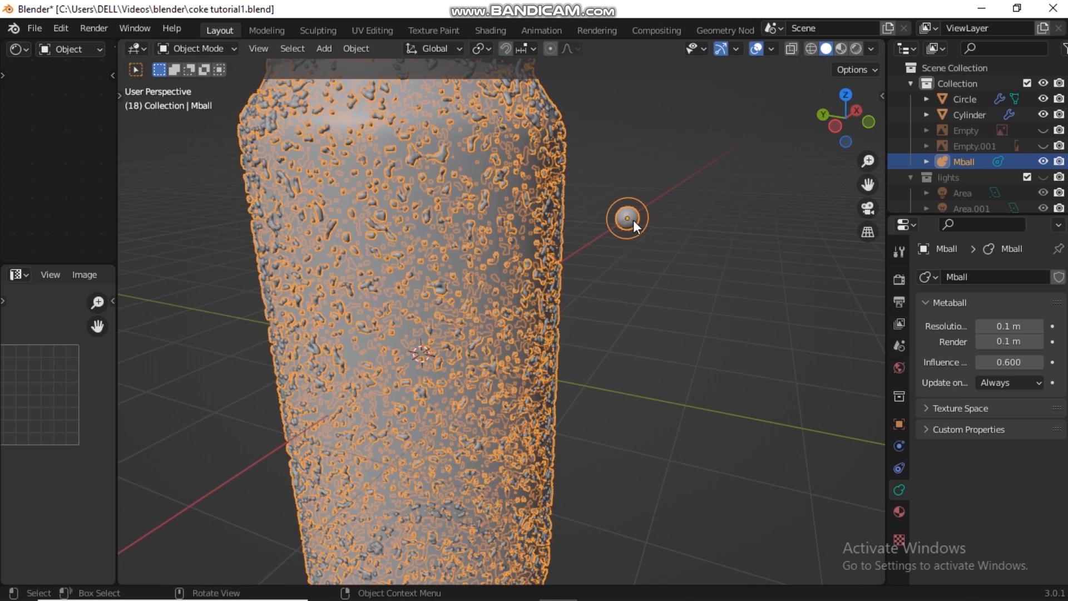
pyautogui.click(898, 512)
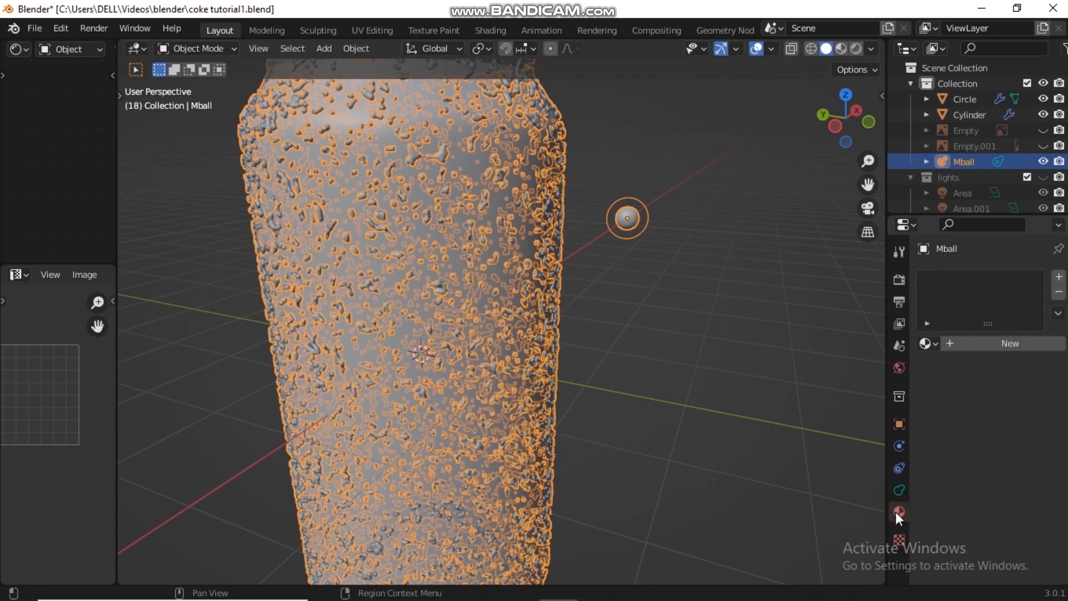
pyautogui.click(976, 343)
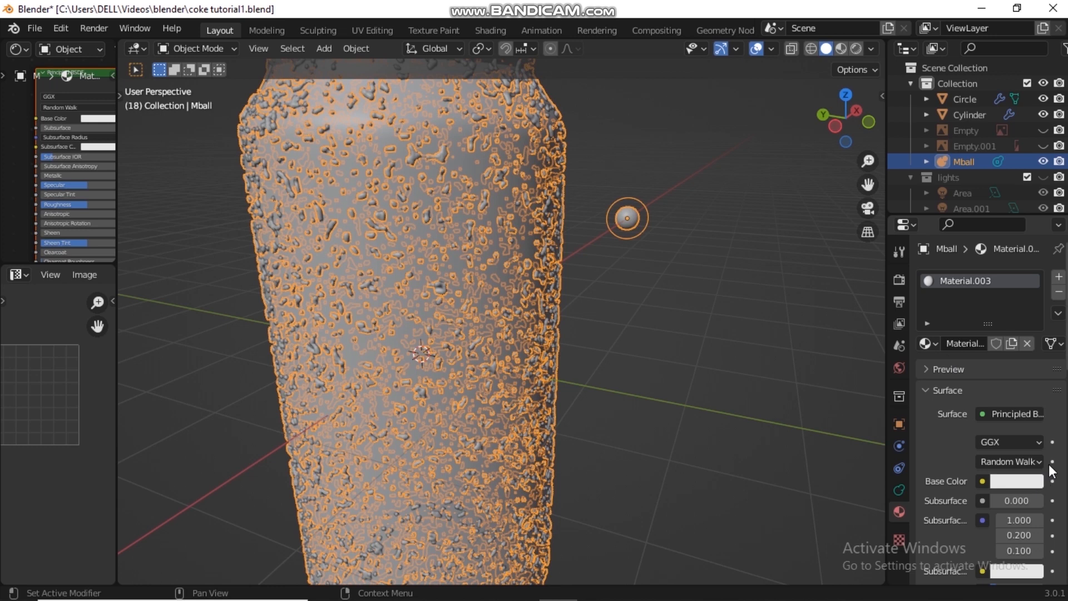
pyautogui.scroll(-8, 1056, 462)
pyautogui.scroll(-5, 1057, 462)
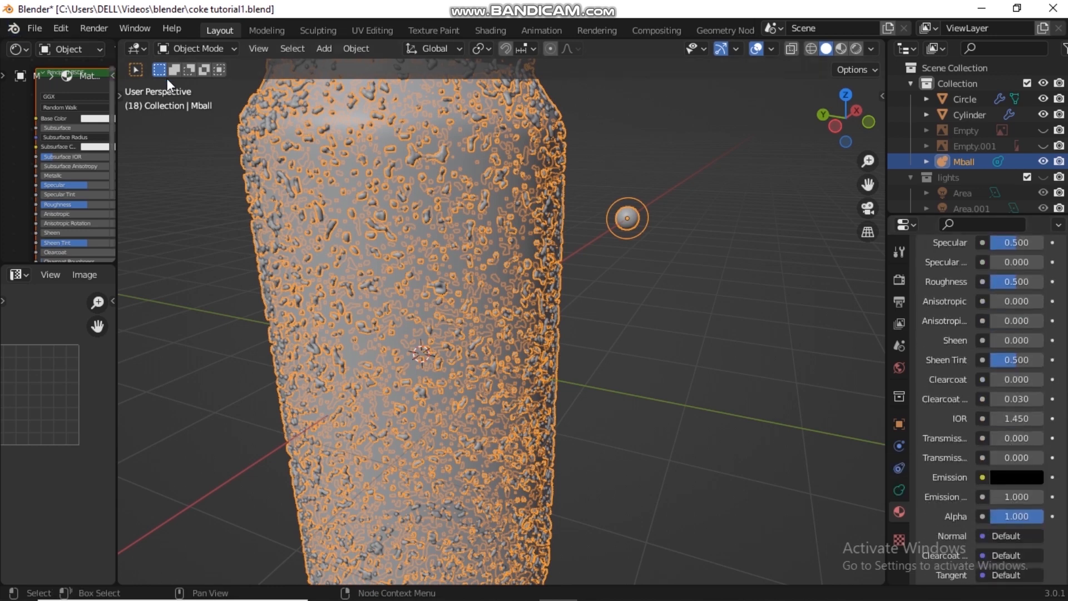
pyautogui.moveTo(115, 173); pyautogui.dragTo(407, 229)
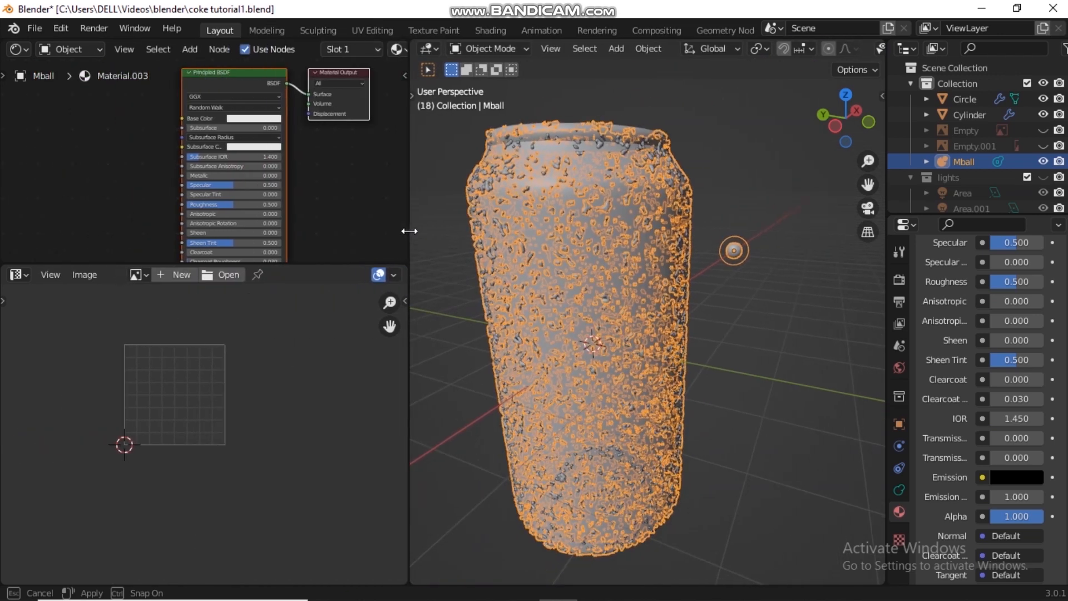
pyautogui.scroll(1, 212, 178)
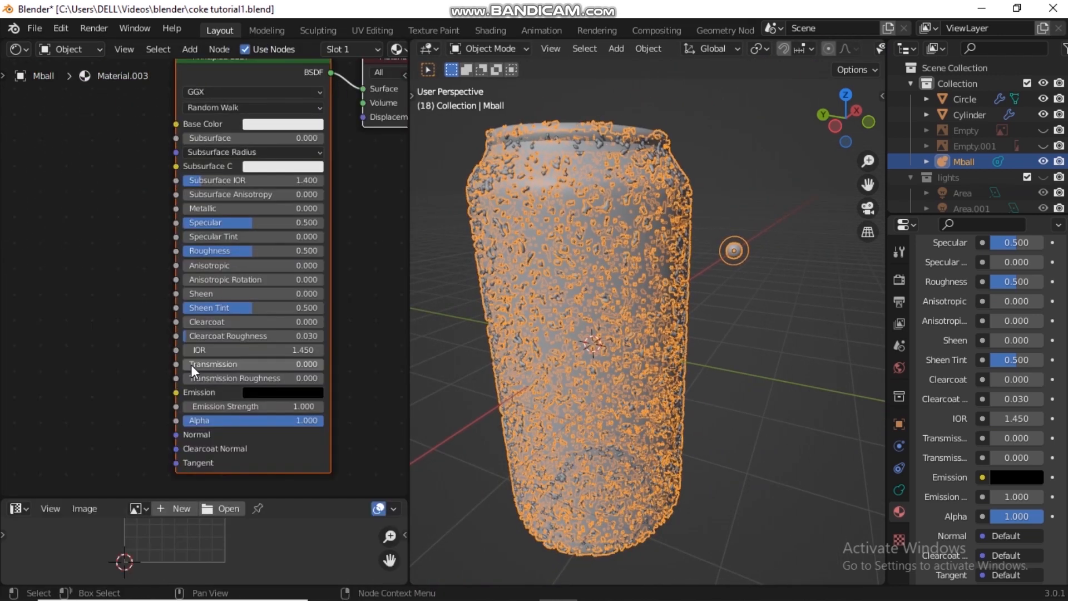
pyautogui.moveTo(191, 365); pyautogui.dragTo(261, 365)
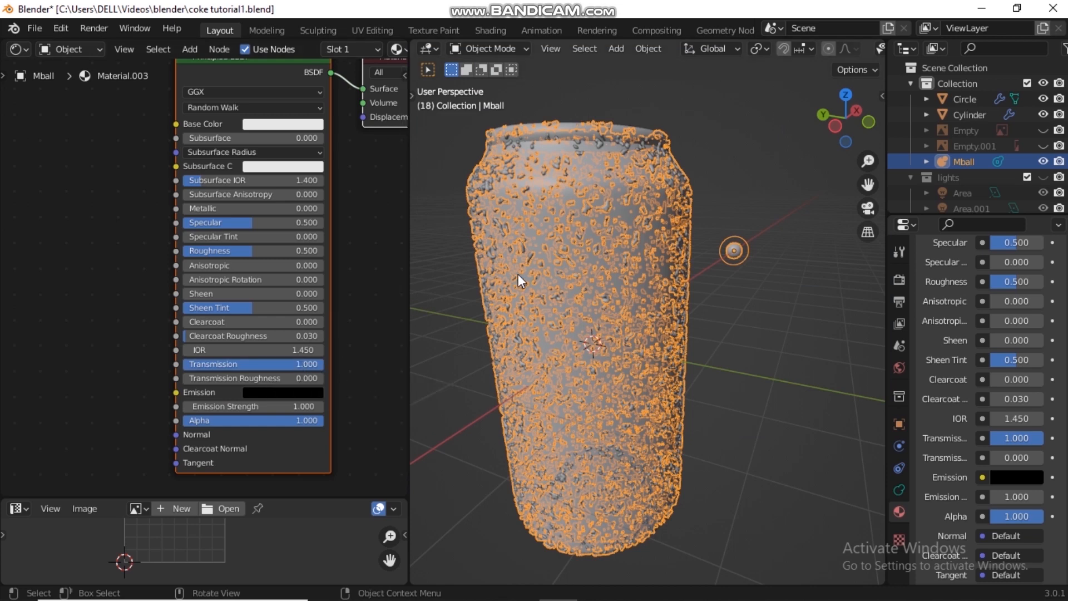
# Switch the viewport to rendered shading and set the droplet material's IOR to 1.333
pyautogui.press('z')
pyautogui.click(593, 169)
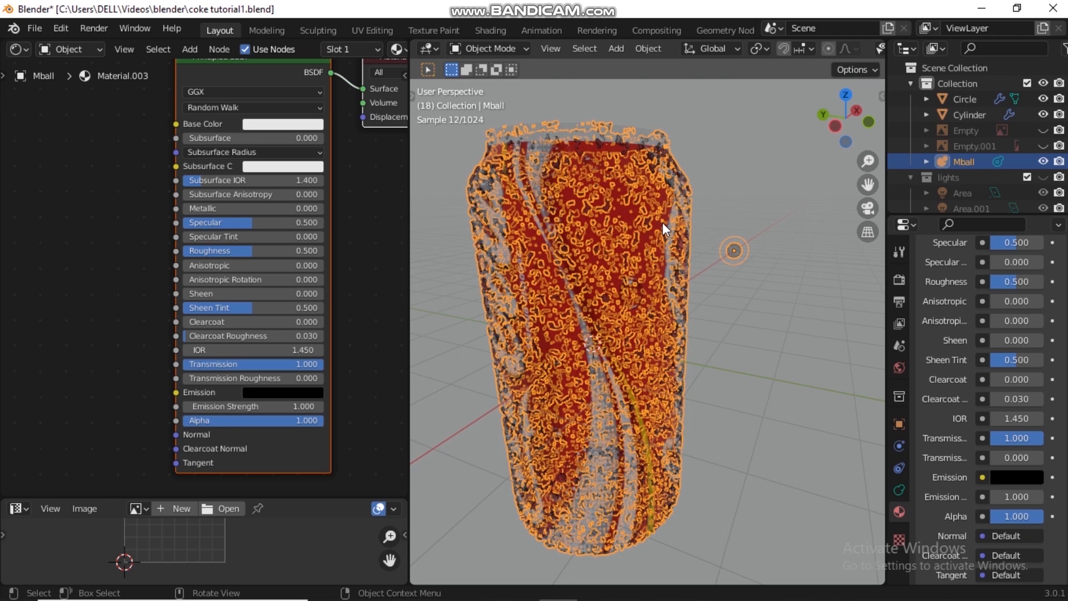
pyautogui.click(294, 349)
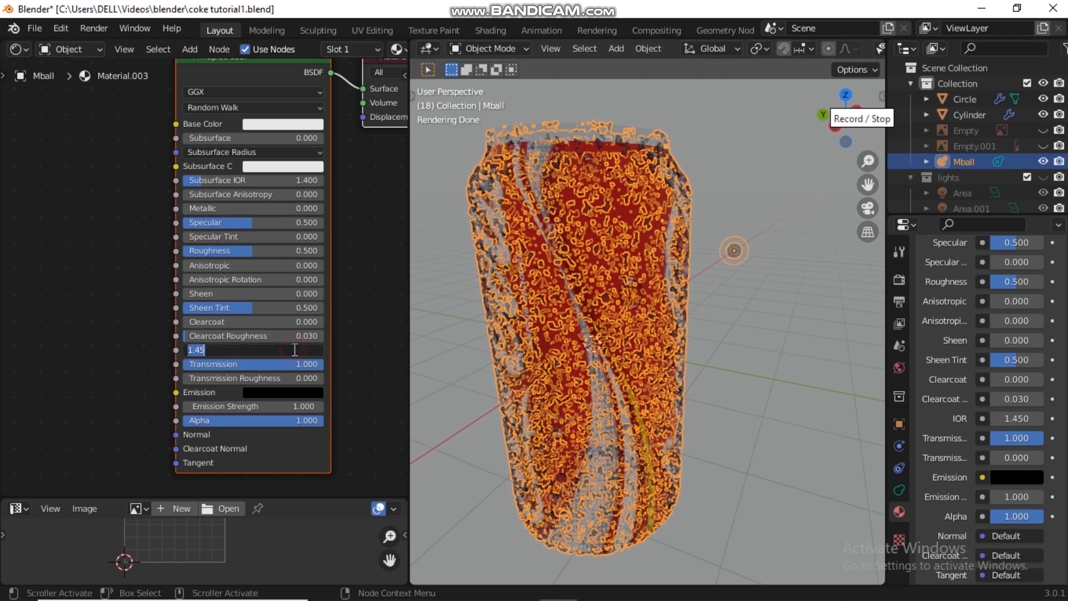
pyautogui.write('1.333')
pyautogui.press('Return')
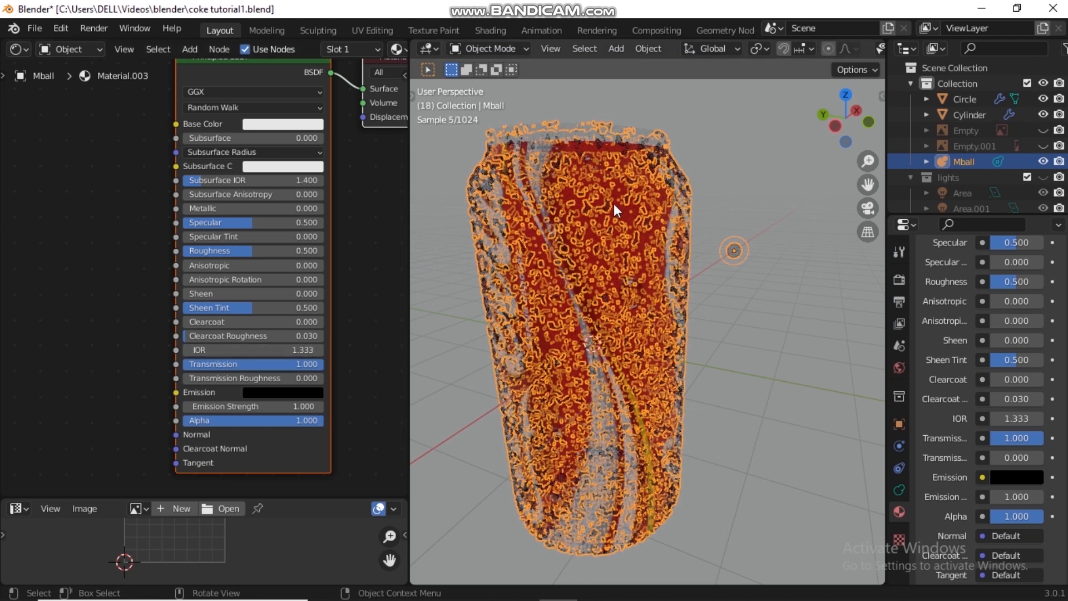
# Select the can, make the lights collection visible and inspect the rendered droplets on its side and lid
pyautogui.click(965, 113)
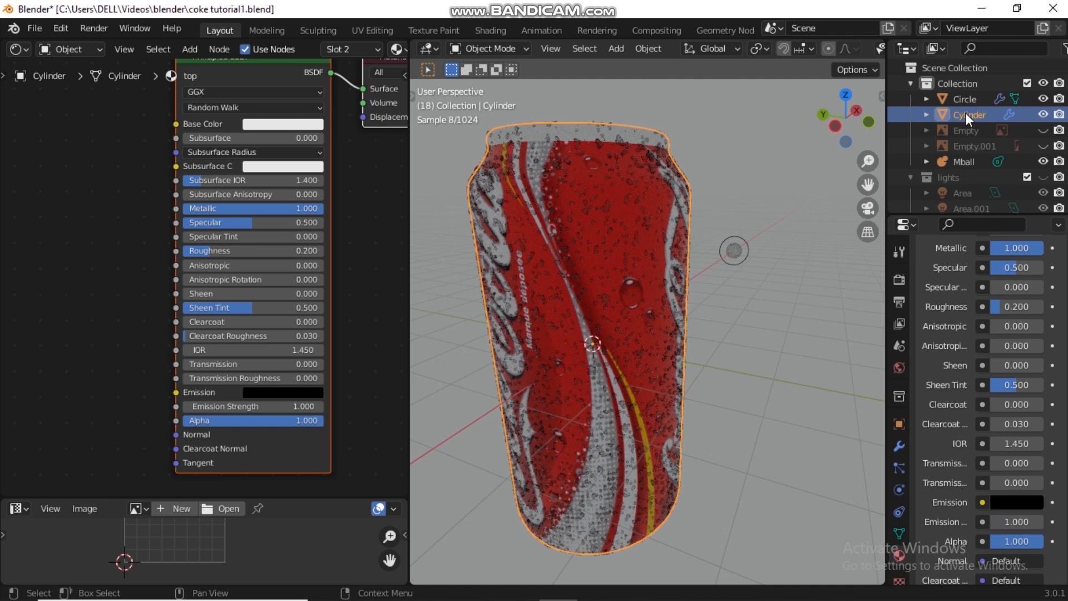
pyautogui.moveTo(596, 225); pyautogui.dragTo(629, 218, button='middle')
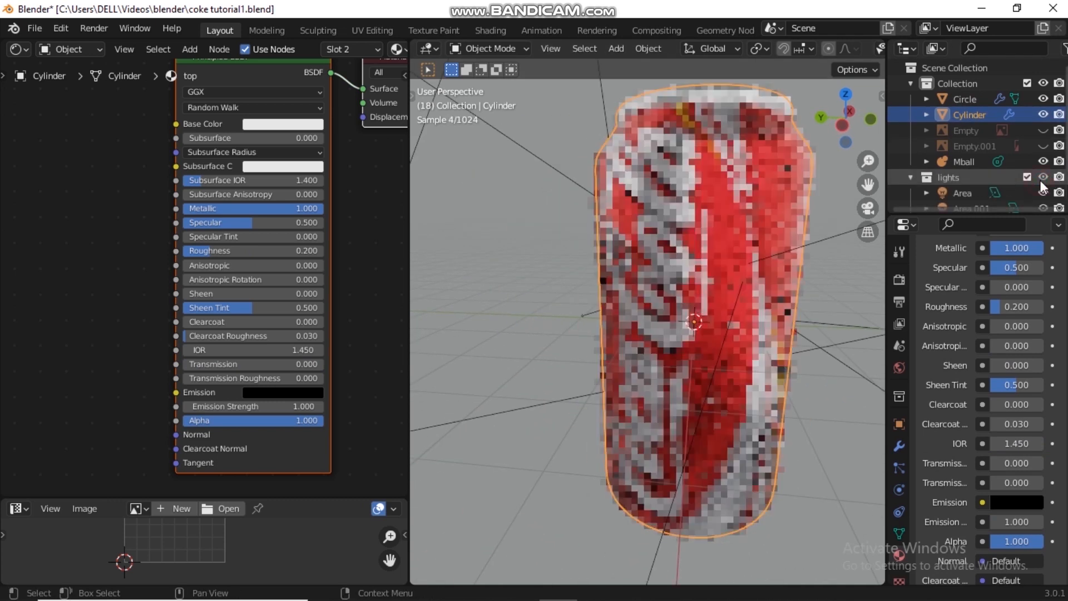
pyautogui.scroll(5, 723, 227)
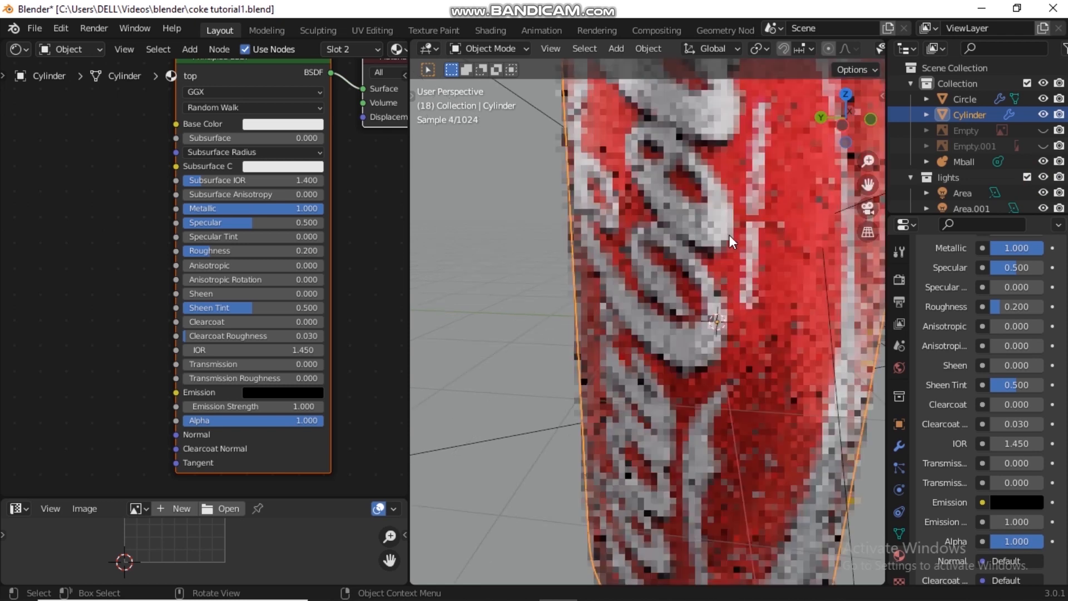
pyautogui.keyDown('shift'); pyautogui.moveTo(748, 233); pyautogui.dragTo(713, 236, button='middle'); pyautogui.keyUp('shift')
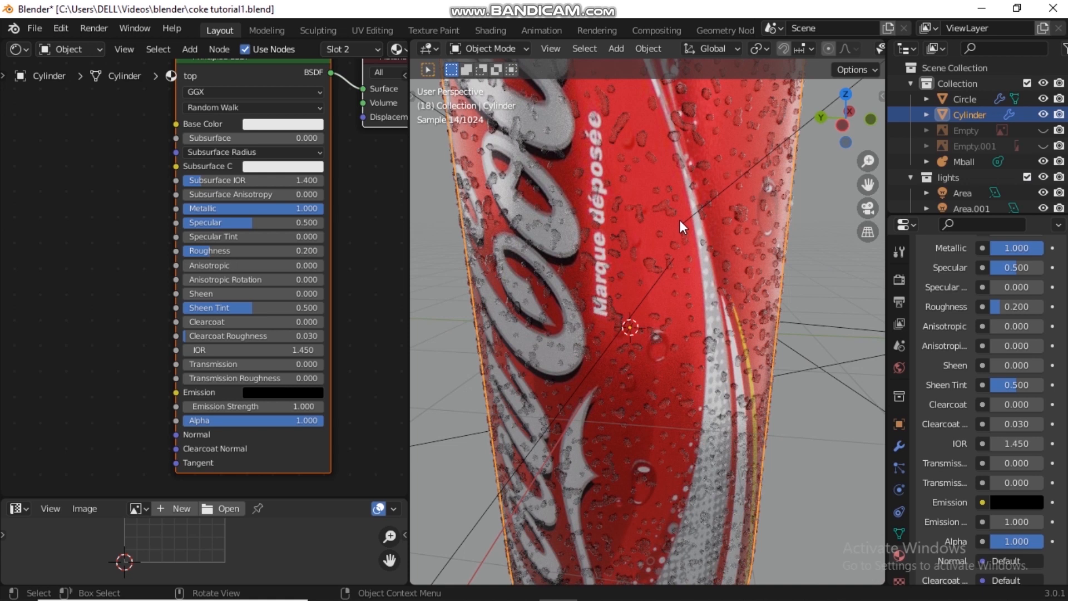
pyautogui.scroll(-5, 679, 219)
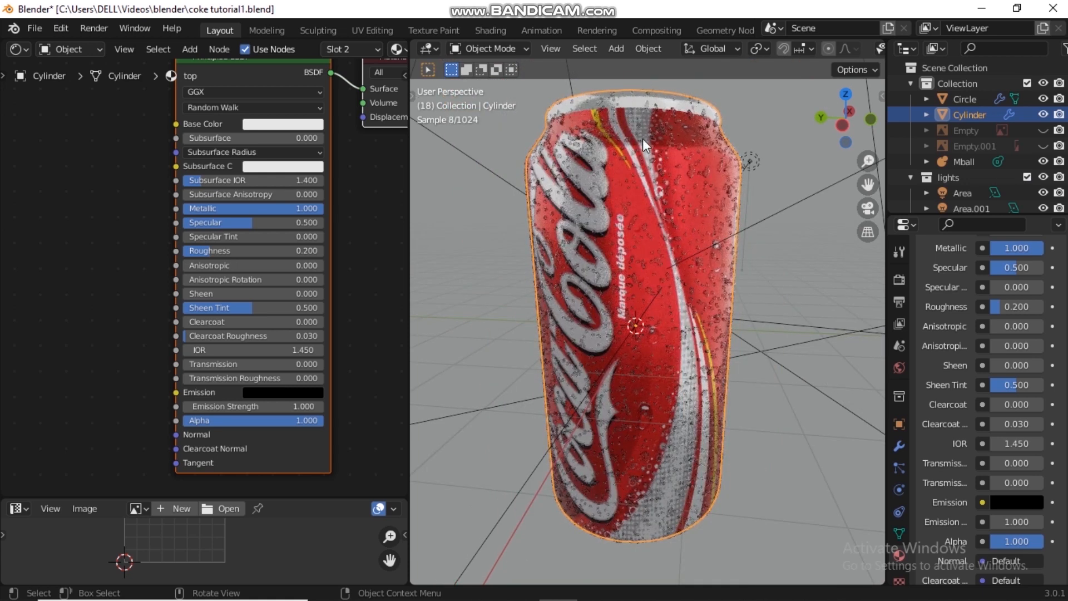
pyautogui.moveTo(639, 131); pyautogui.dragTo(659, 397, button='middle')
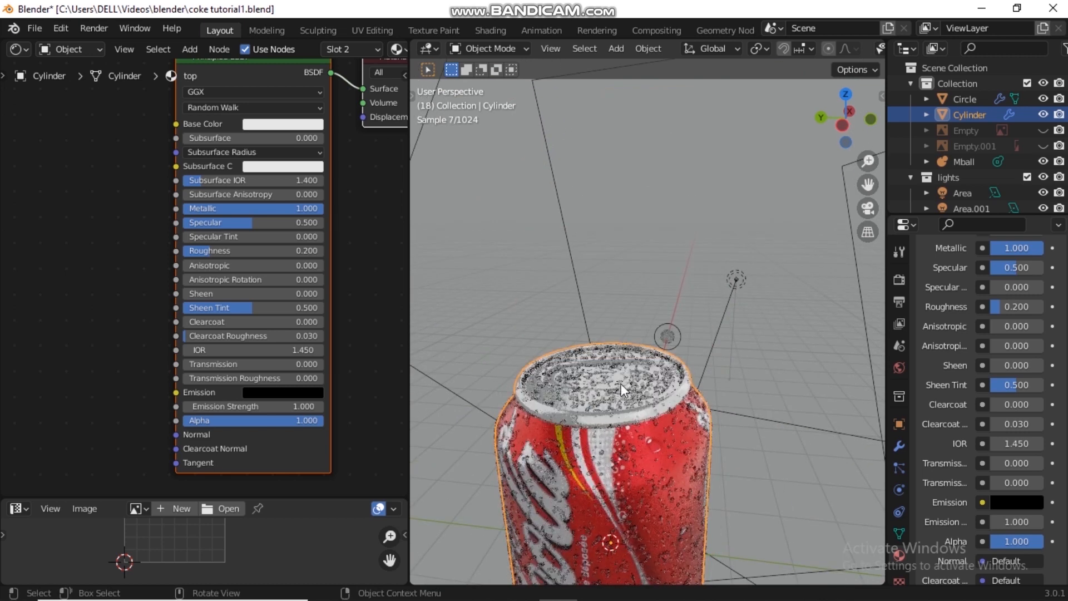
pyautogui.moveTo(603, 425); pyautogui.dragTo(614, 343, button='middle')
pyautogui.scroll(4, 623, 342)
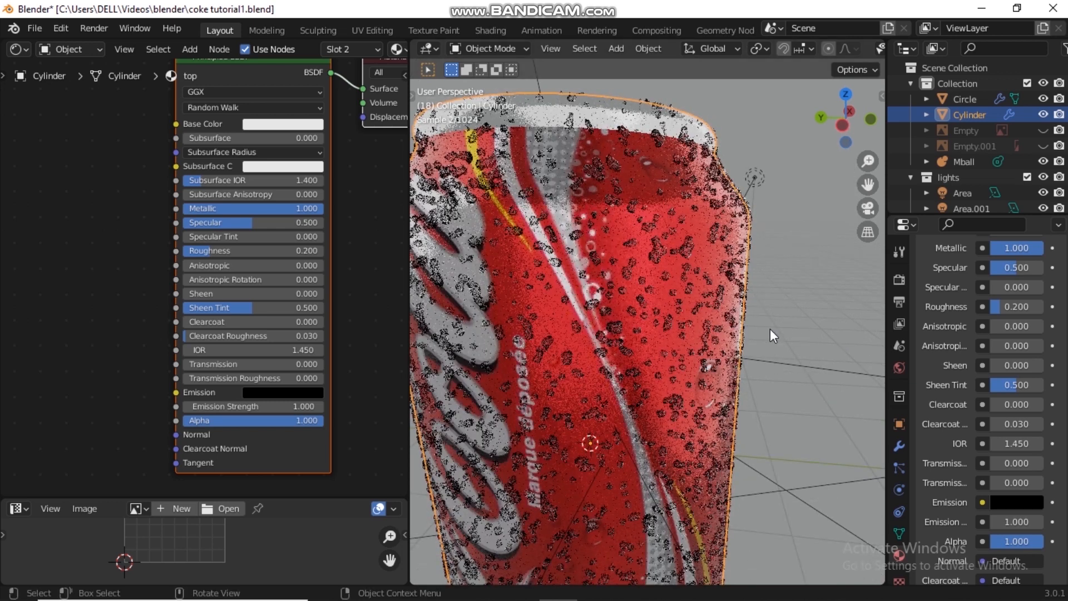
# Enable Use Modifier Stack as the emission source in the can's particle system
pyautogui.click(967, 162)
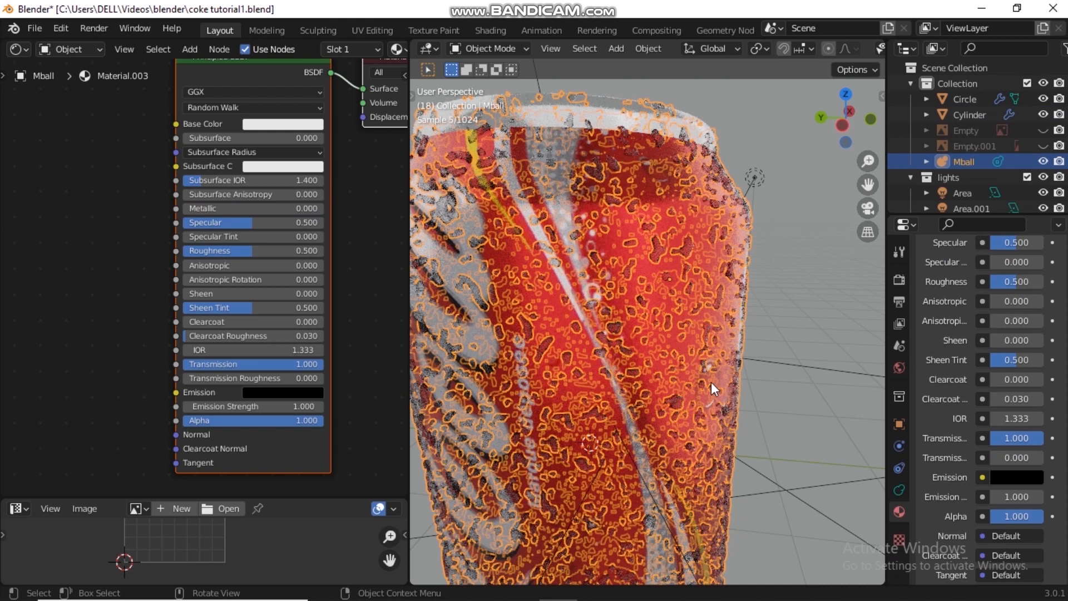
pyautogui.click(899, 468)
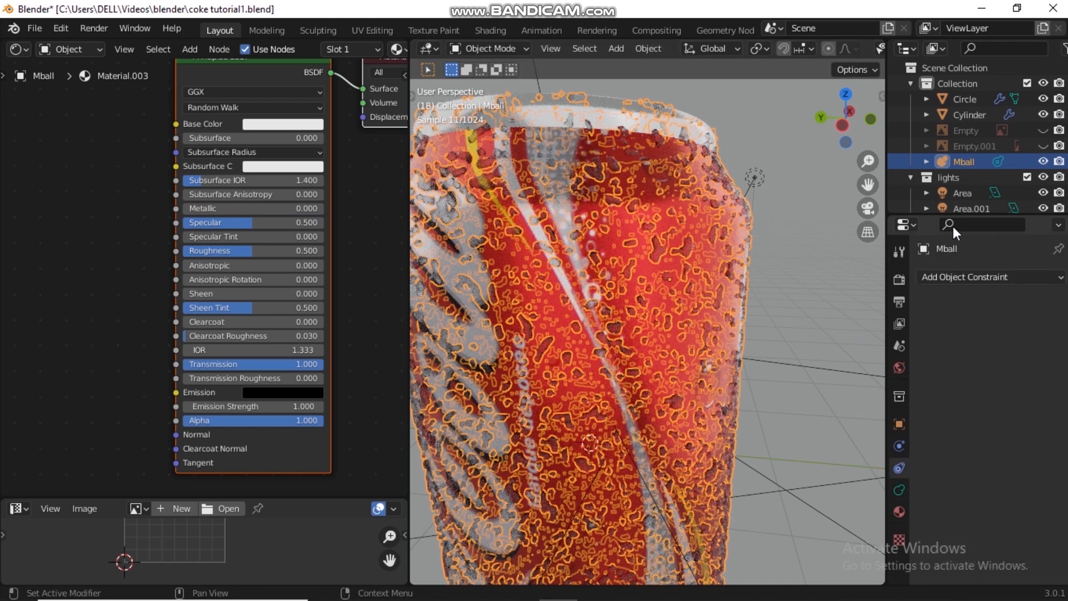
pyautogui.click(960, 114)
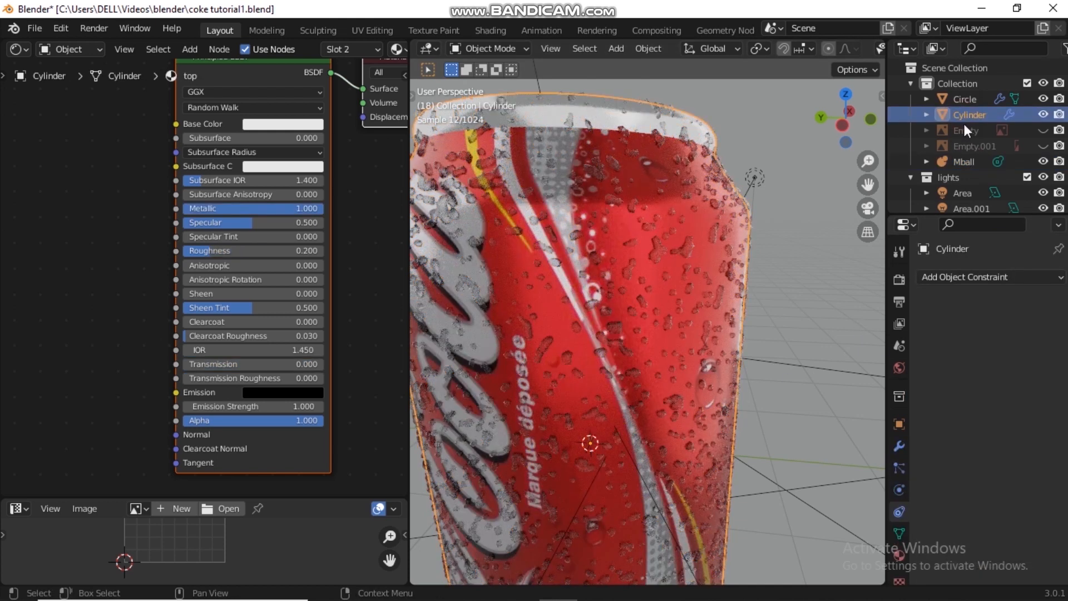
pyautogui.click(900, 469)
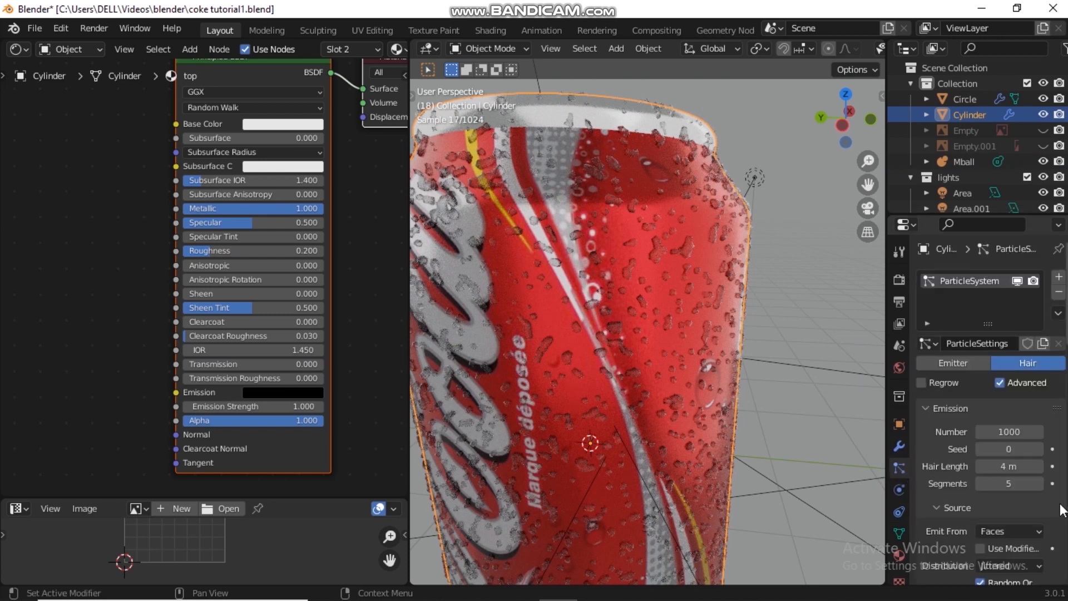
pyautogui.scroll(-4, 1037, 505)
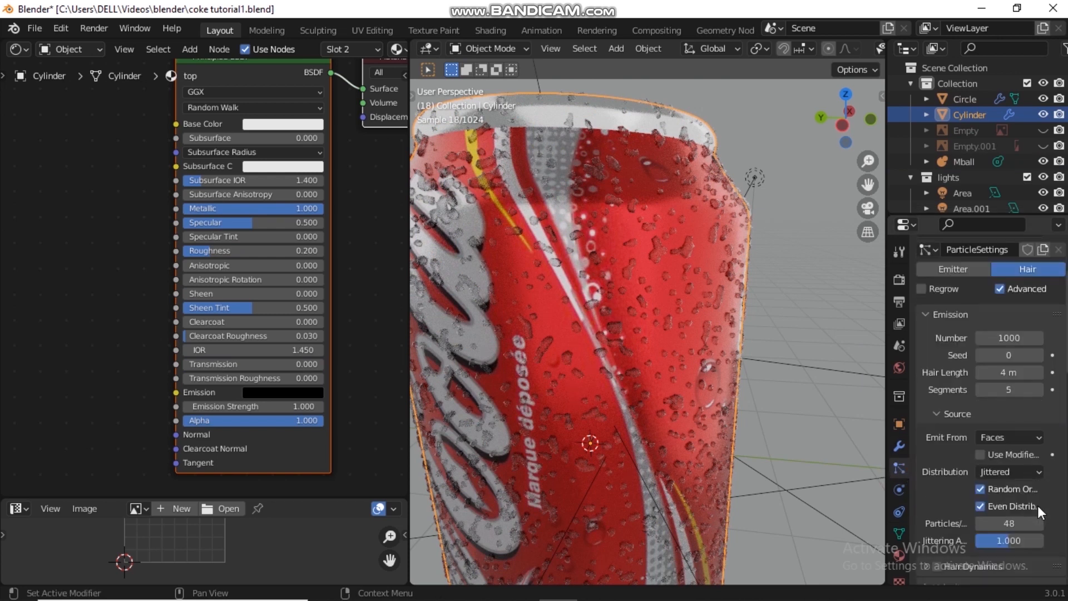
pyautogui.click(986, 456)
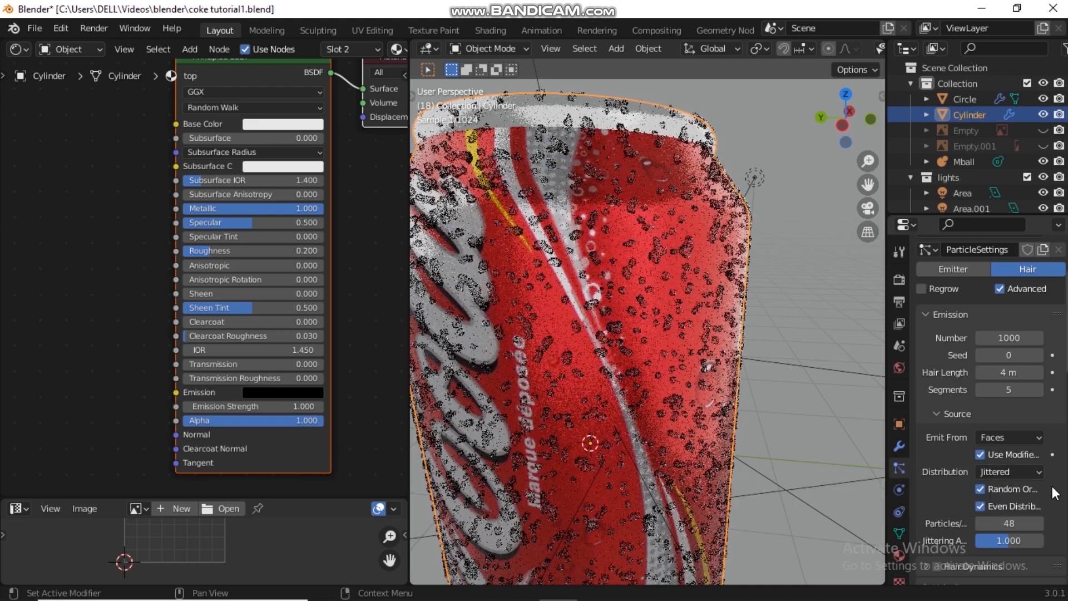
# Review the can's particle render and children settings in a widened properties area, and check the droplets close up and from afar
pyautogui.scroll(-5, 1055, 492)
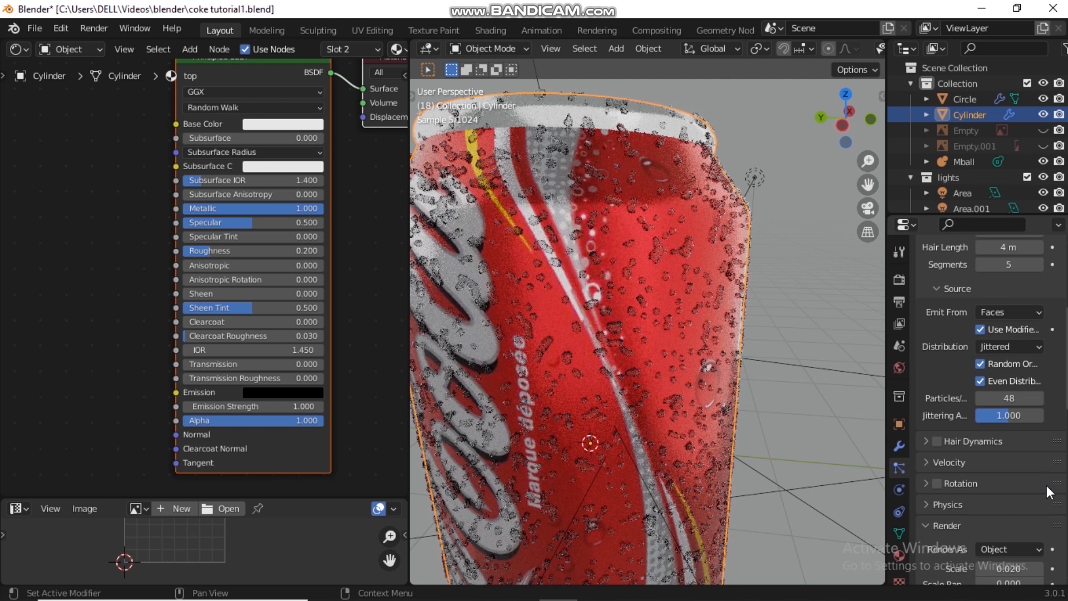
pyautogui.scroll(-5, 1056, 492)
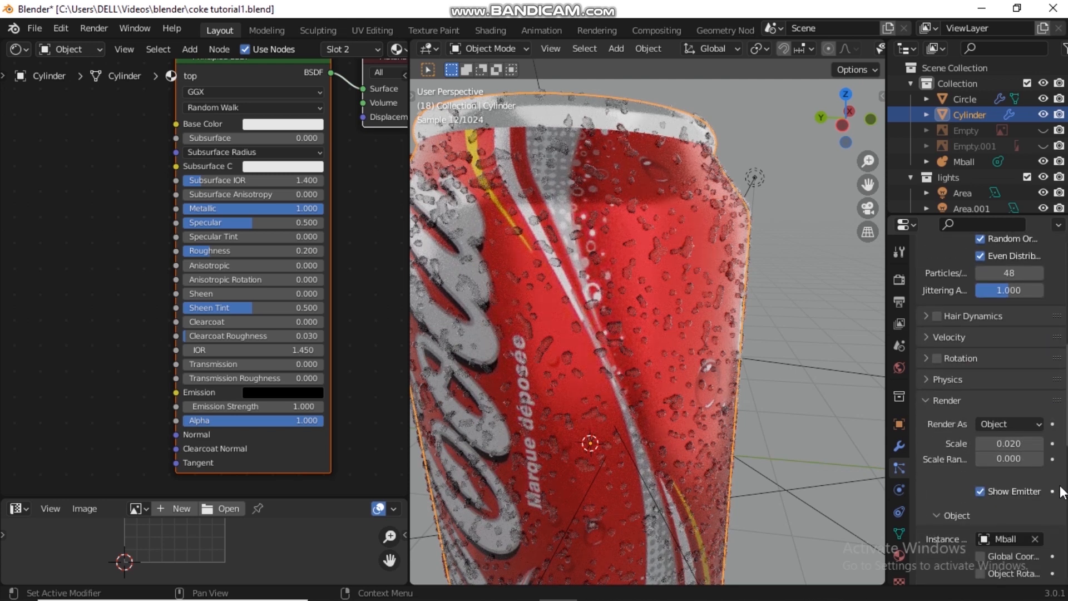
pyautogui.scroll(-6, 1037, 501)
pyautogui.scroll(-3, 1036, 497)
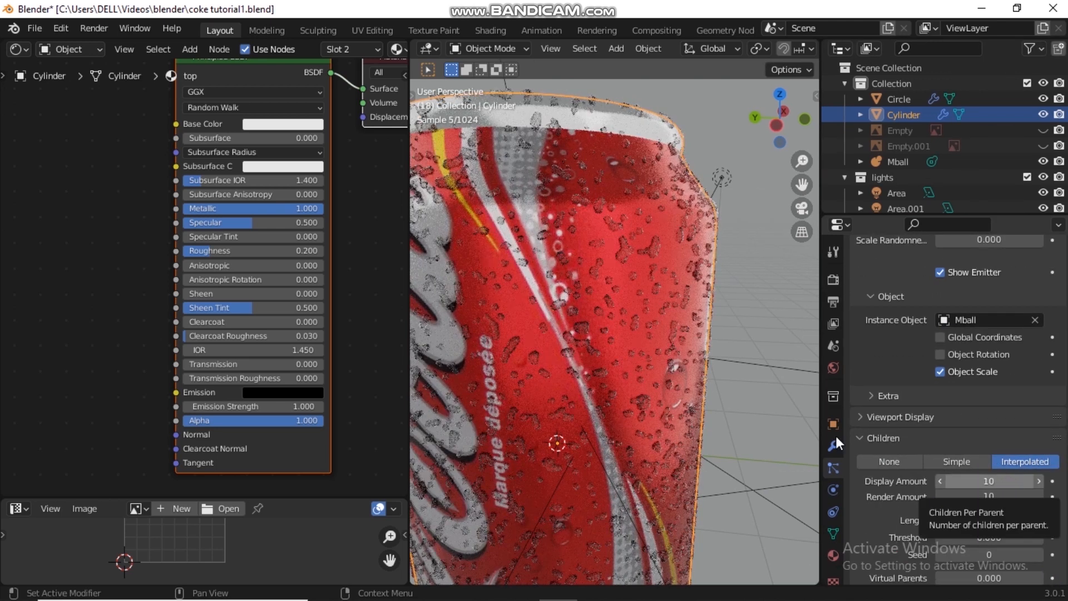
pyautogui.moveTo(582, 306); pyautogui.dragTo(601, 258, button='middle')
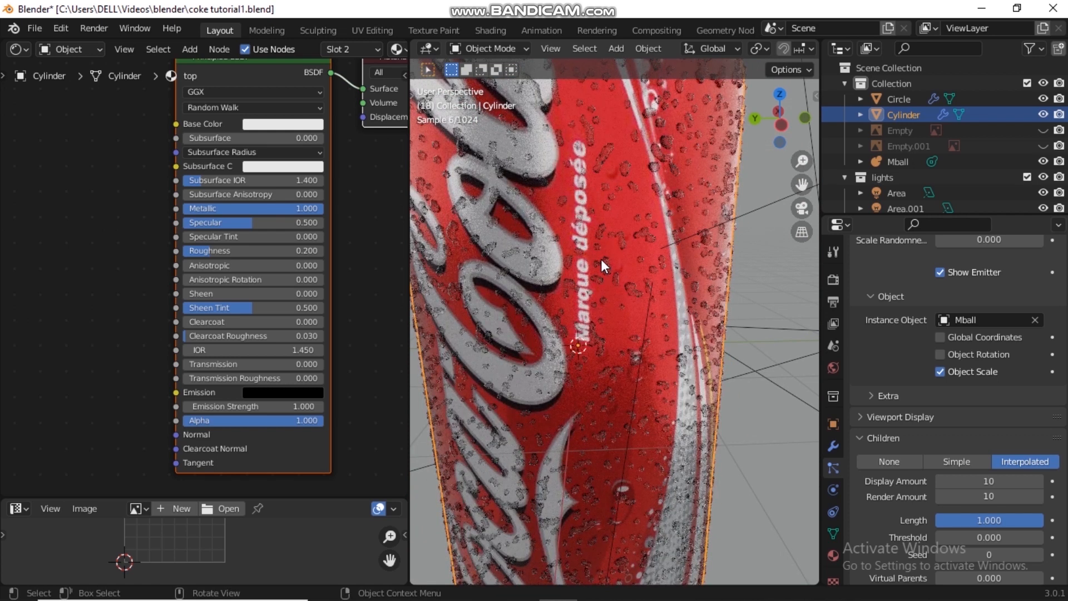
pyautogui.scroll(-5, 601, 259)
pyautogui.keyDown('shift'); pyautogui.moveTo(601, 258); pyautogui.dragTo(630, 253, button='middle'); pyautogui.keyUp('shift')
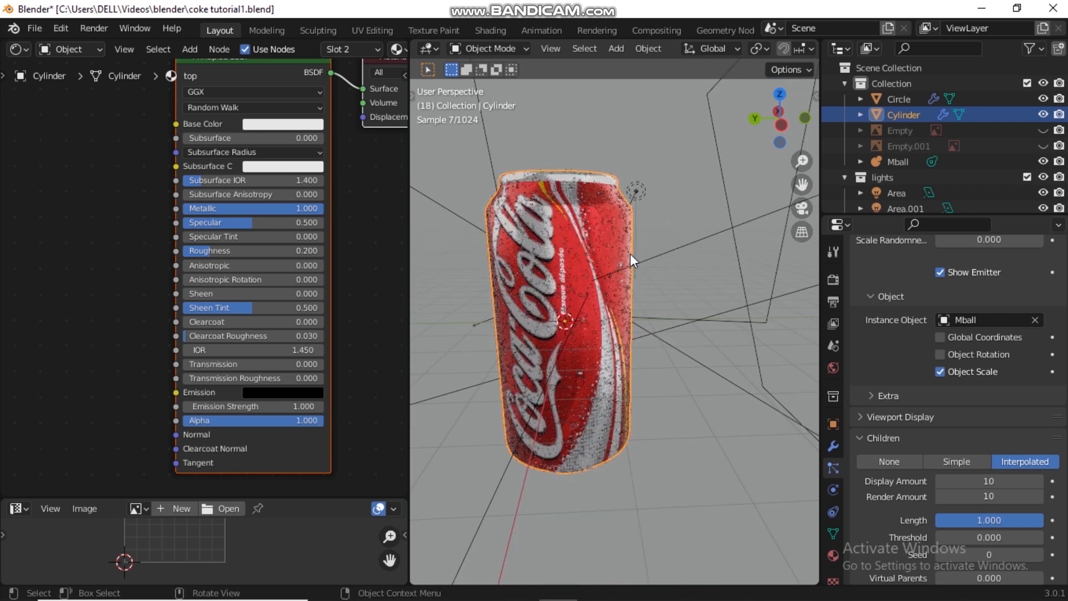
# Return to solid shading in front view, add a UV sphere and move it about 9.7 m along X, next to the metaball
pyautogui.press('z')
pyautogui.click(745, 259)
pyautogui.moveTo(720, 258)
pyautogui.mouseDown(button='middle')
pyautogui.moveTo(660, 258)
pyautogui.moveTo(672, 264)
pyautogui.mouseUp(button='middle')
pyautogui.press('KP_1')
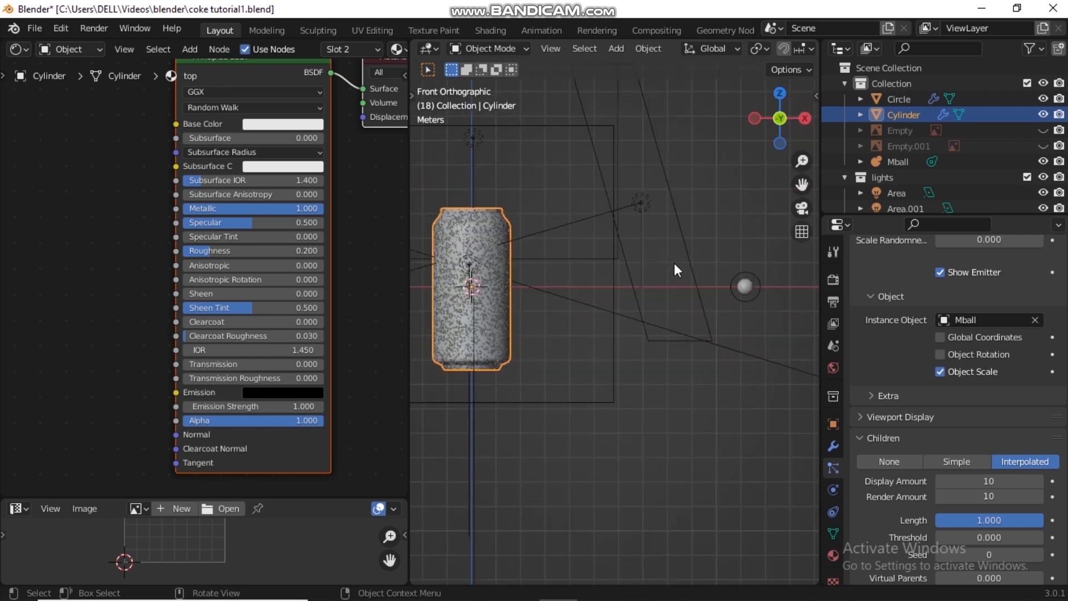
pyautogui.hotkey('shift', 'a')
pyautogui.moveTo(696, 222)
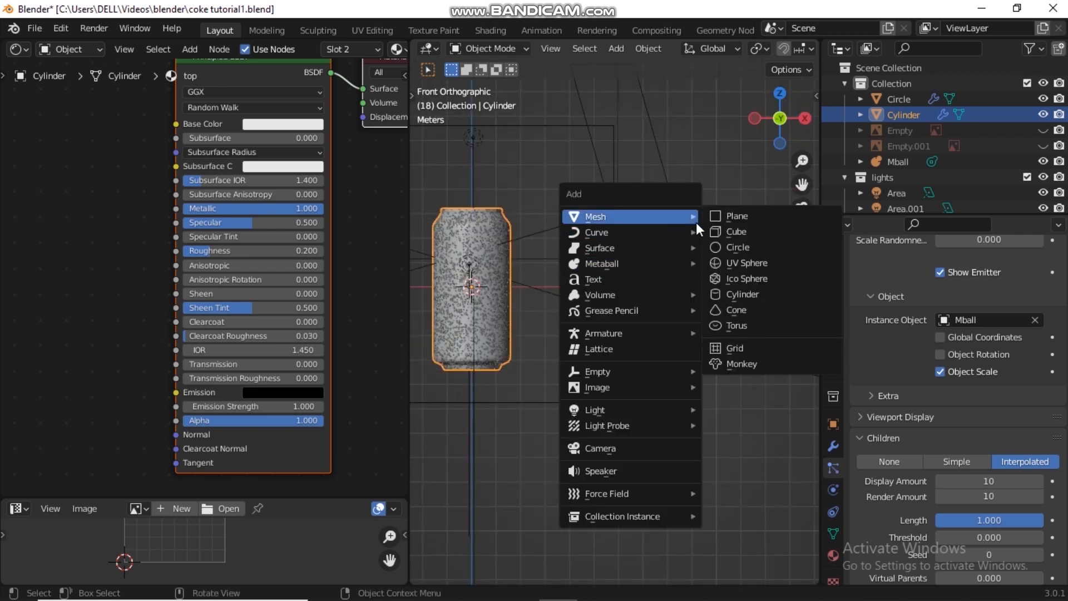
pyautogui.click(745, 262)
pyautogui.press('g')
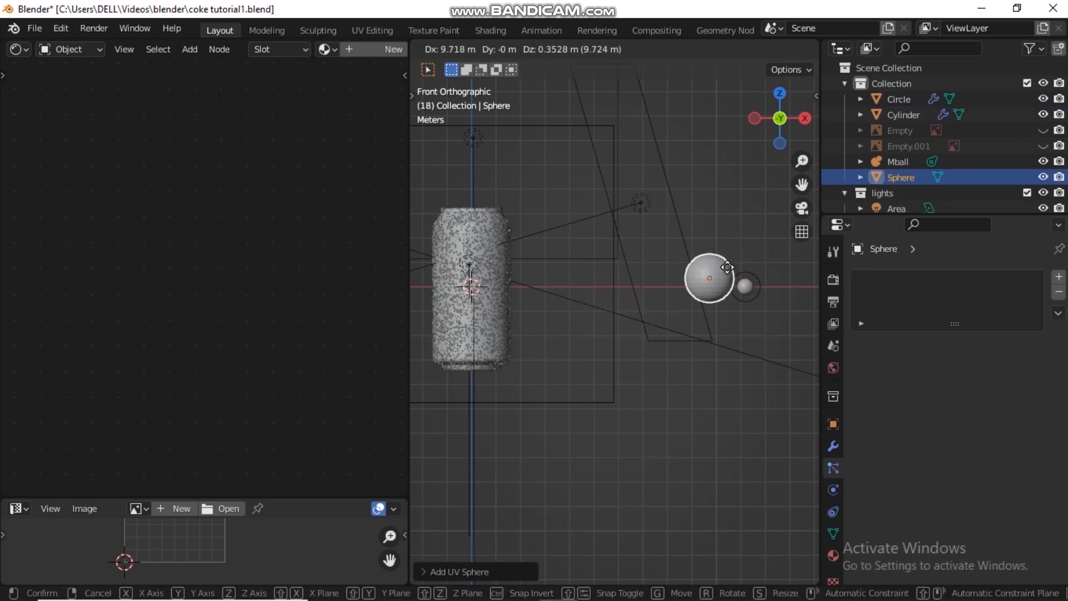
pyautogui.click(727, 268)
# Scale the UV sphere down to roughly the metaball's size and shade it smooth
pyautogui.press('s')
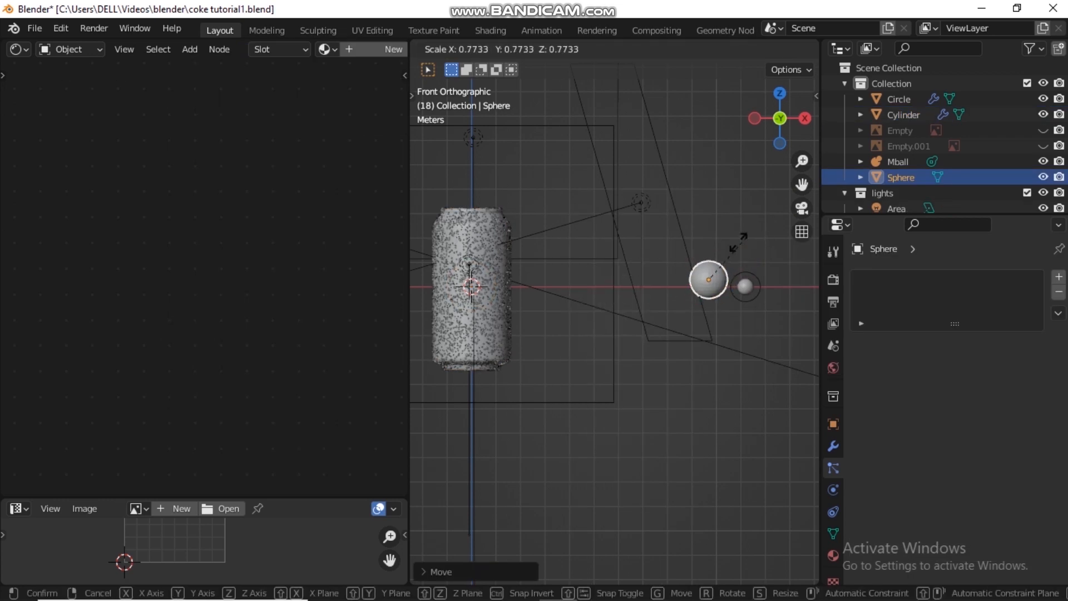
pyautogui.click(723, 254)
pyautogui.rightClick(718, 277)
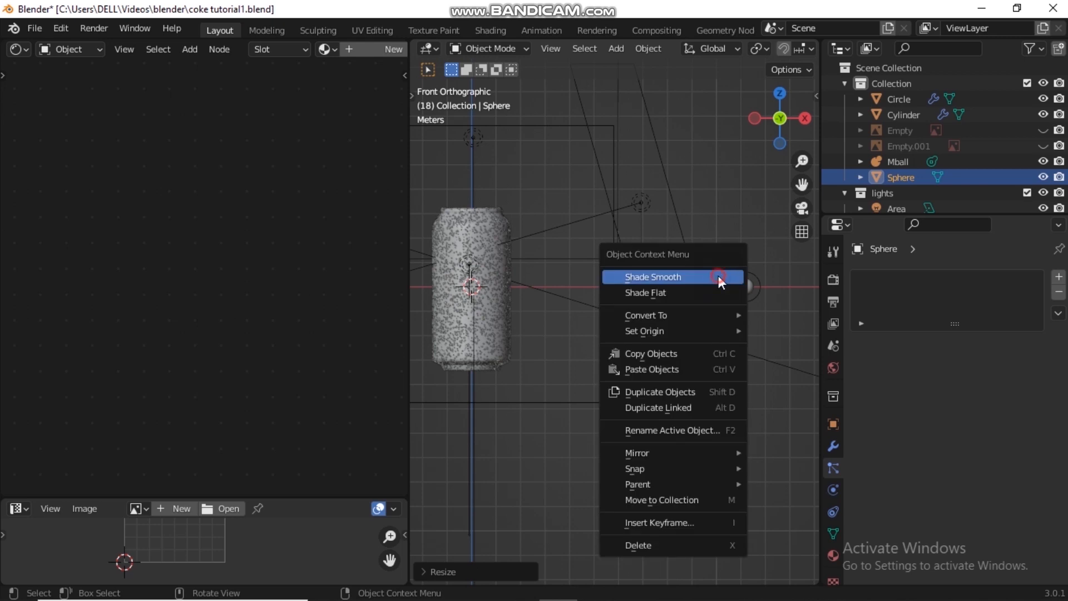
pyautogui.click(719, 279)
pyautogui.rightClick(745, 285)
pyautogui.click(745, 286)
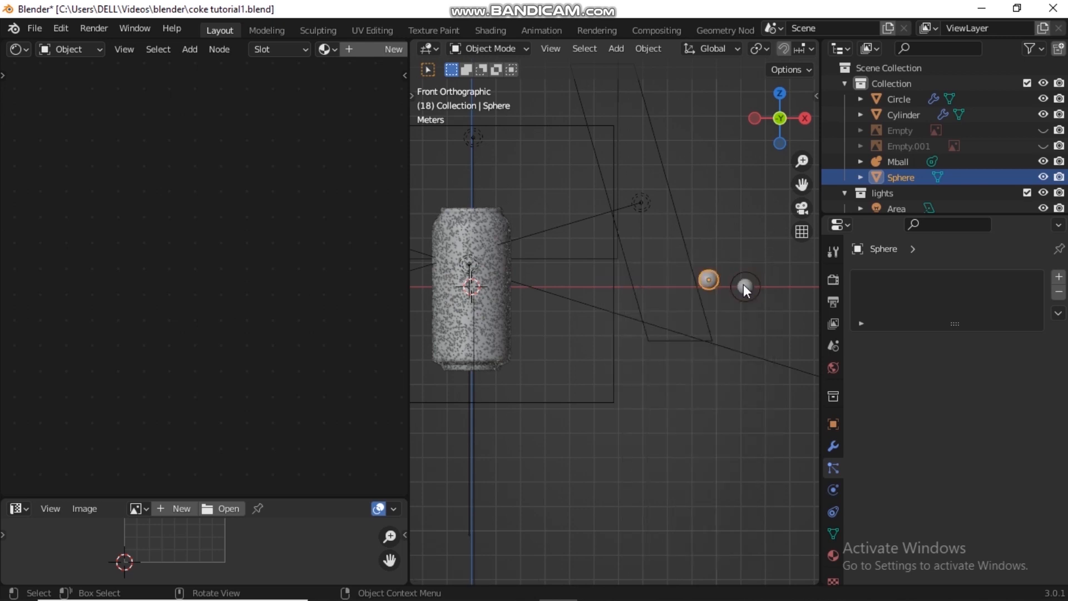
pyautogui.scroll(5, 467, 245)
pyautogui.keyDown('shift'); pyautogui.moveTo(476, 249); pyautogui.dragTo(726, 261, button='middle'); pyautogui.keyUp('shift')
pyautogui.click(735, 255)
pyautogui.rightClick(736, 254)
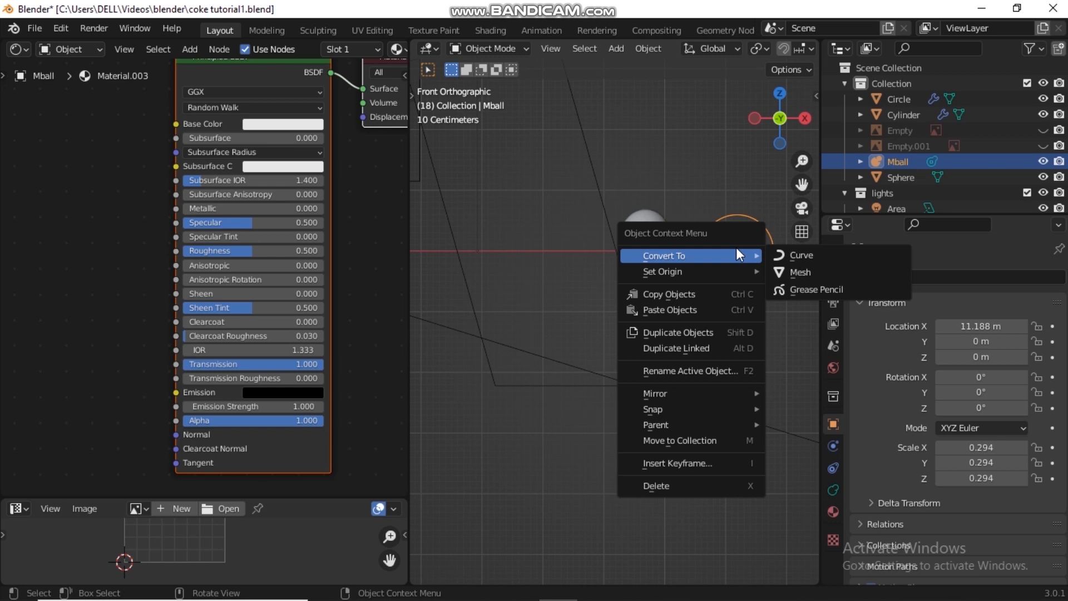
pyautogui.click(644, 231)
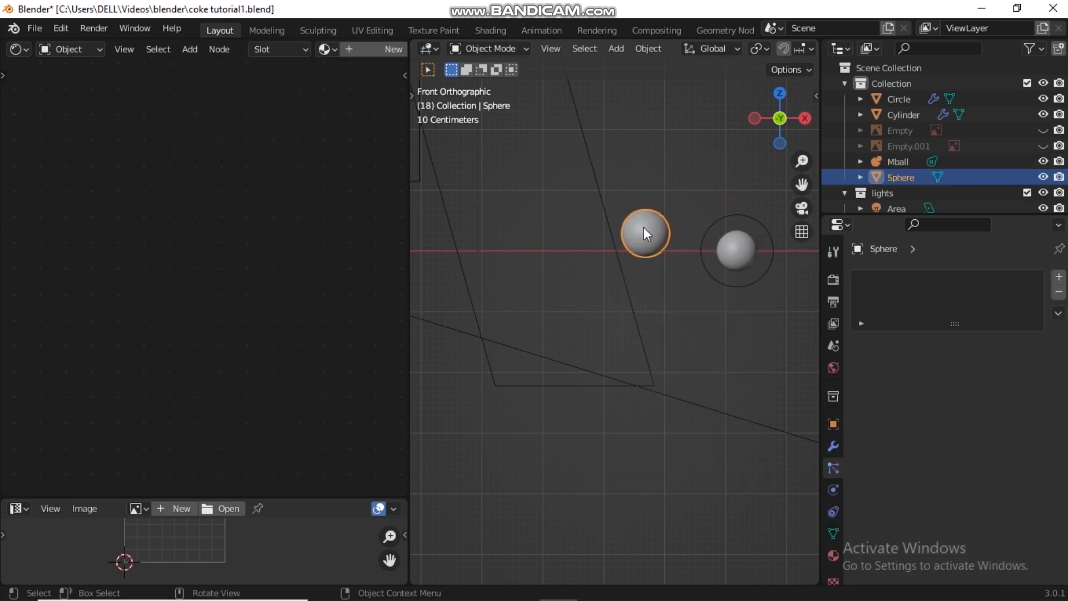
pyautogui.keyDown('shift'); pyautogui.moveTo(583, 228); pyautogui.dragTo(796, 228, button='middle'); pyautogui.keyUp('shift')
pyautogui.scroll(-4, 692, 245)
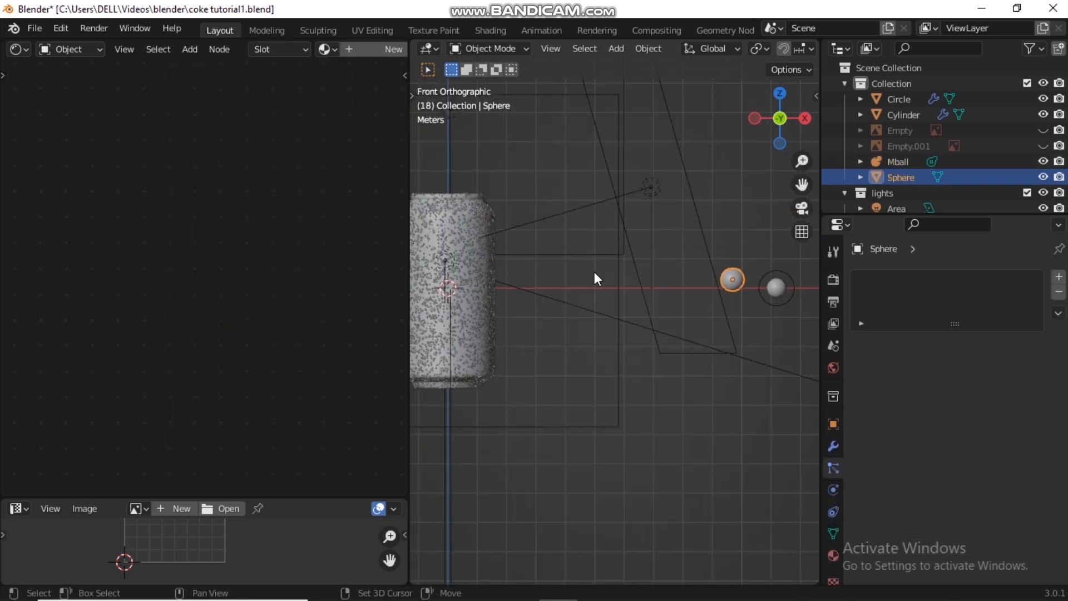
# Add a second particle system to the can and rename the first system's particle settings to mball
pyautogui.keyDown('shift'); pyautogui.moveTo(594, 271); pyautogui.dragTo(625, 262, button='middle'); pyautogui.keyUp('shift')
pyautogui.click(923, 114)
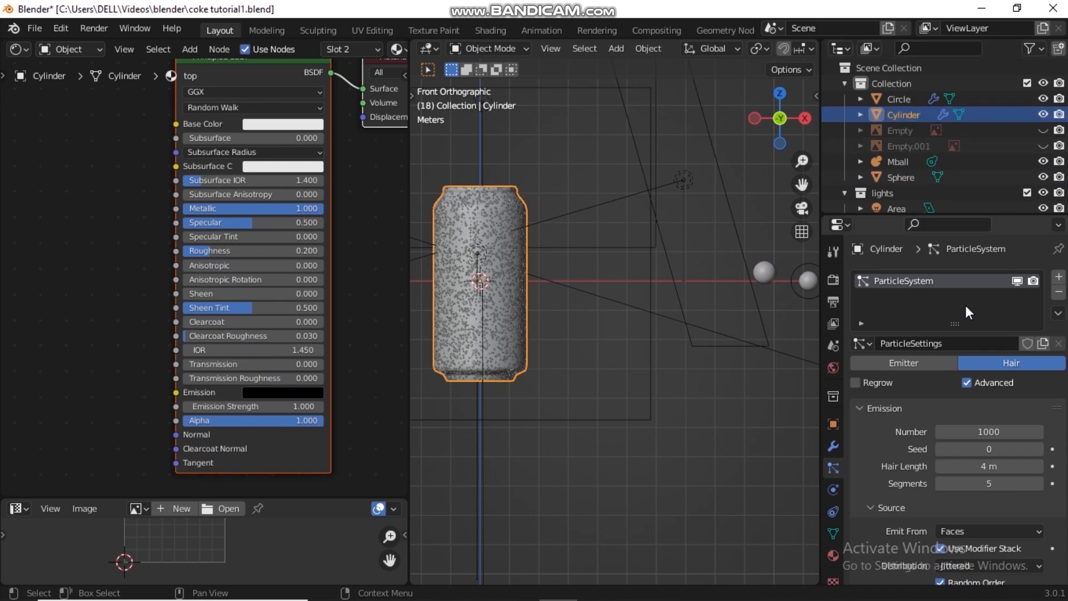
pyautogui.click(1059, 276)
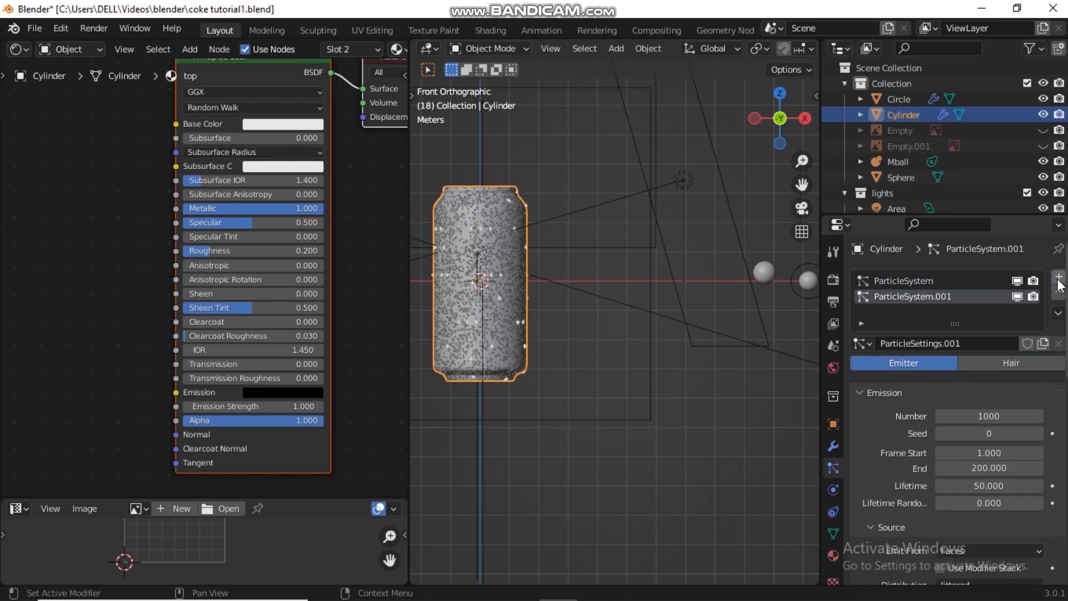
pyautogui.click(916, 282)
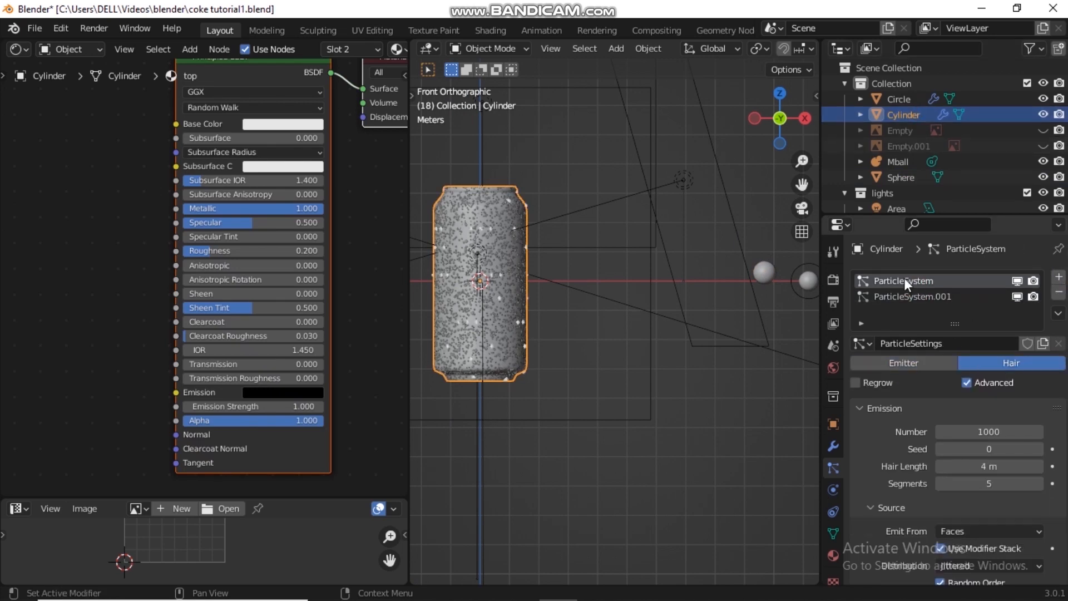
pyautogui.click(944, 345)
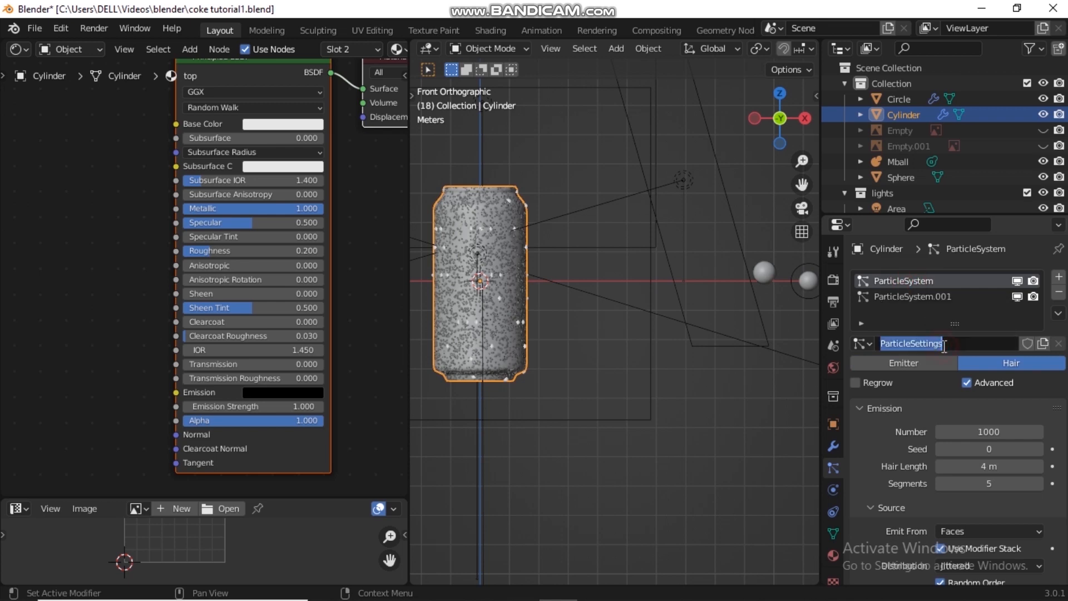
pyautogui.write('mball')
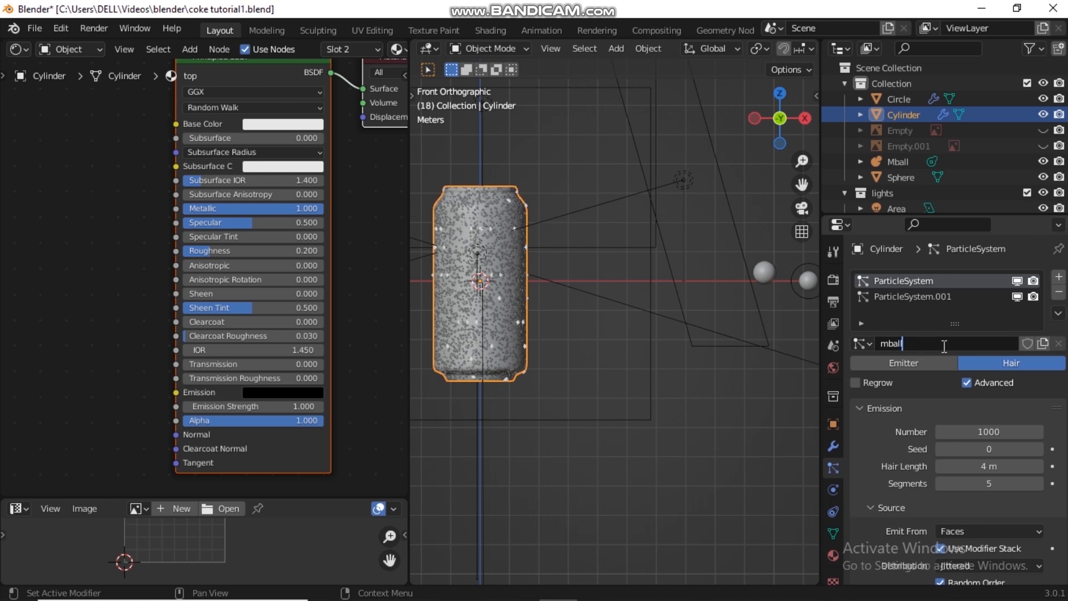
pyautogui.press('Return')
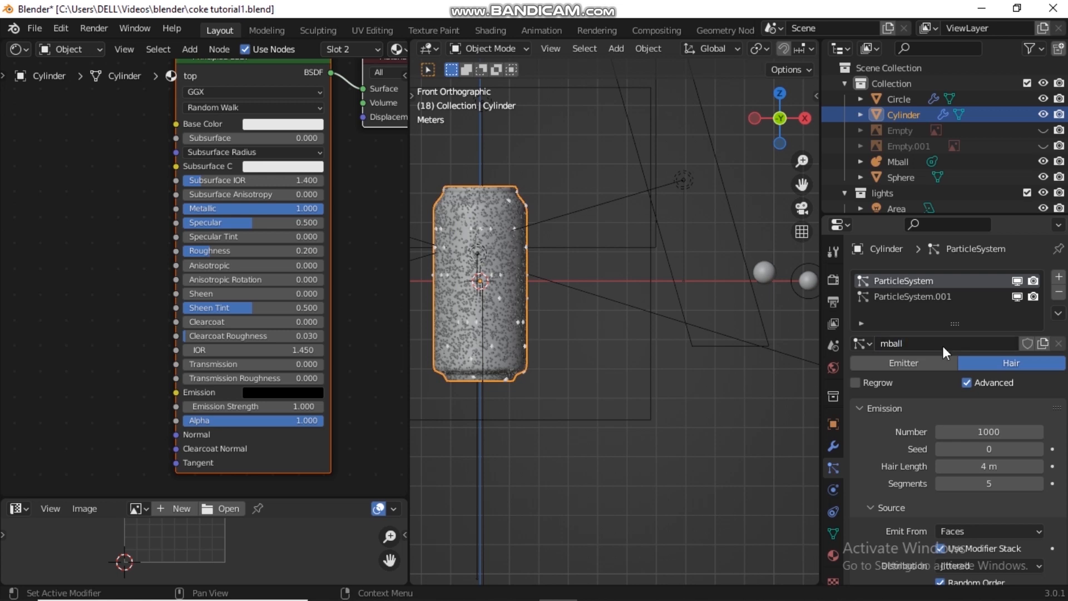
# Rename the second particle system's settings to sphare
pyautogui.click(906, 296)
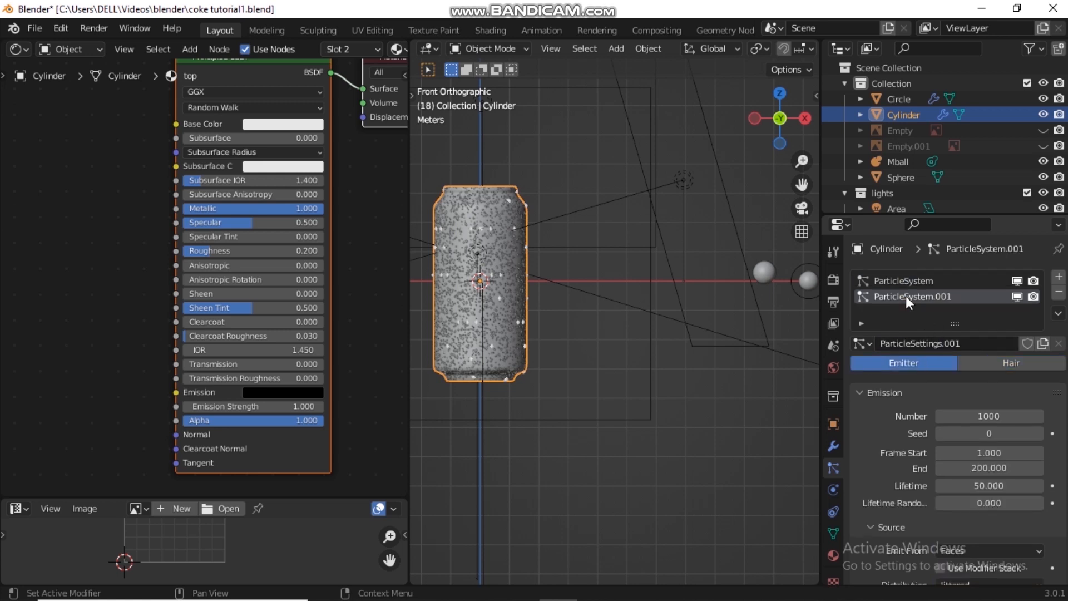
pyautogui.click(948, 343)
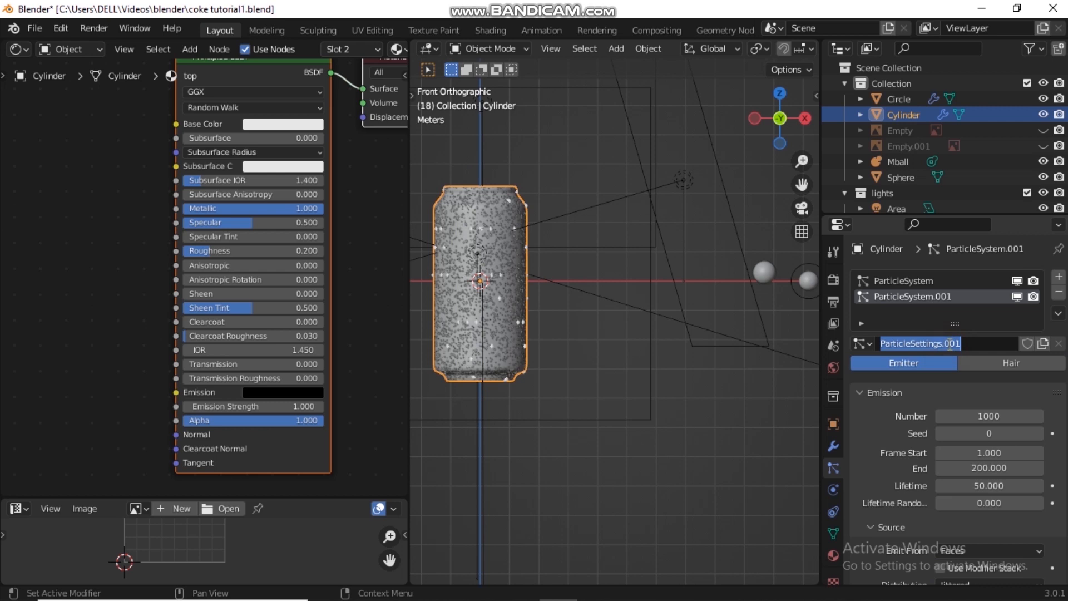
pyautogui.write('sh')
pyautogui.press('BackSpace')
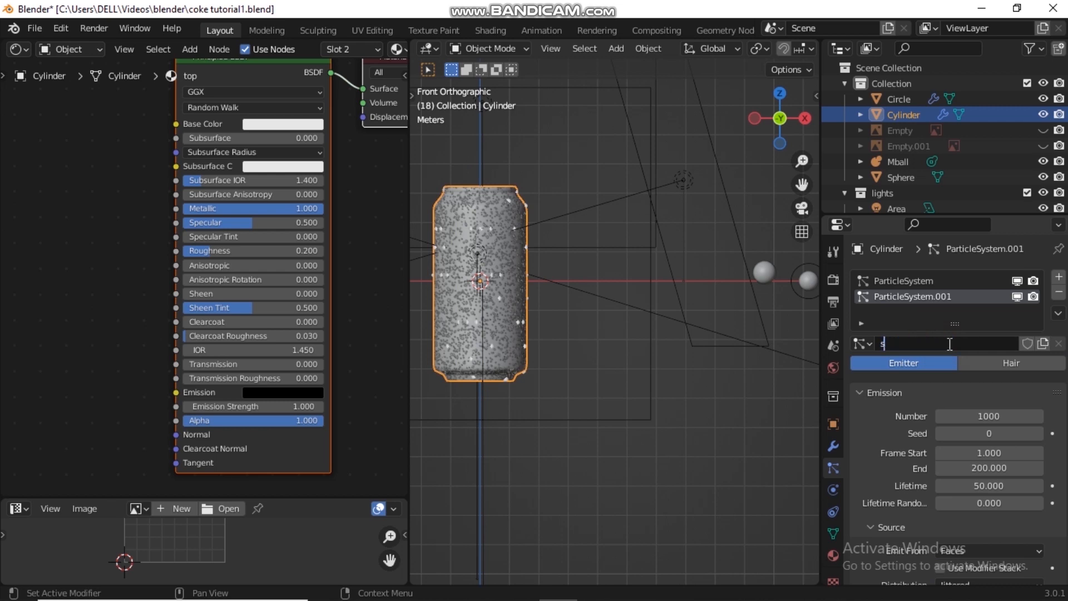
pyautogui.write('phare')
pyautogui.press('Return')
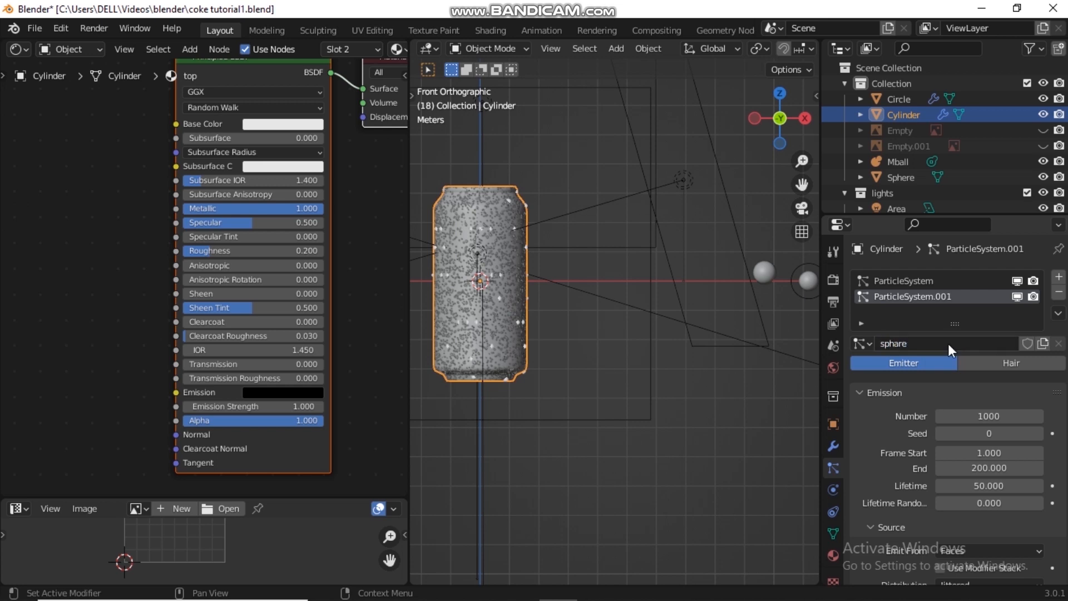
# Switch the can's sphare particle system to Hair and enable its Advanced options
pyautogui.click(1005, 362)
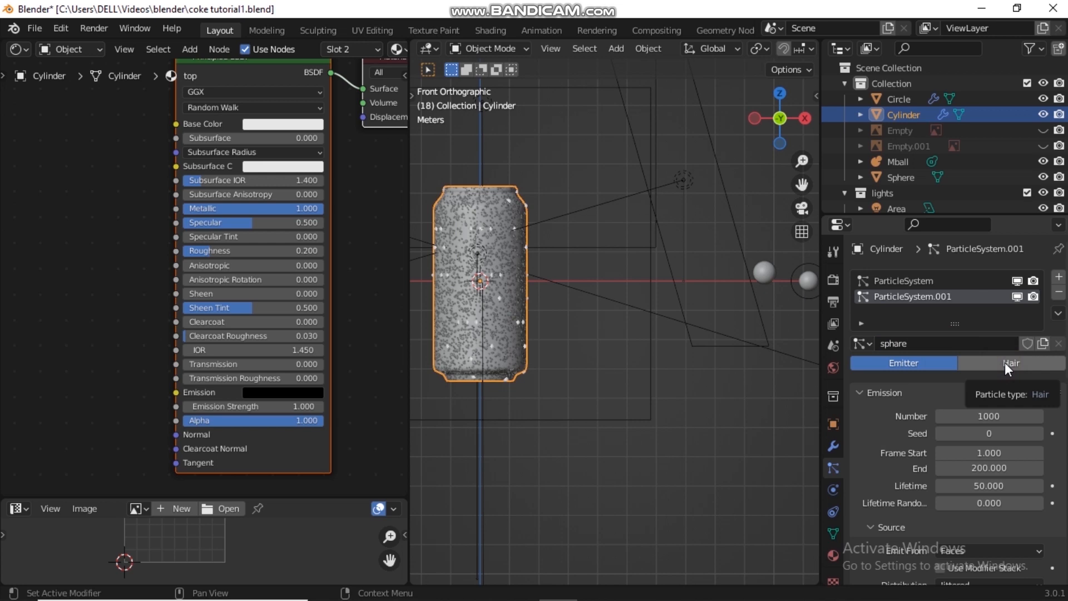
pyautogui.click(769, 274)
pyautogui.click(911, 118)
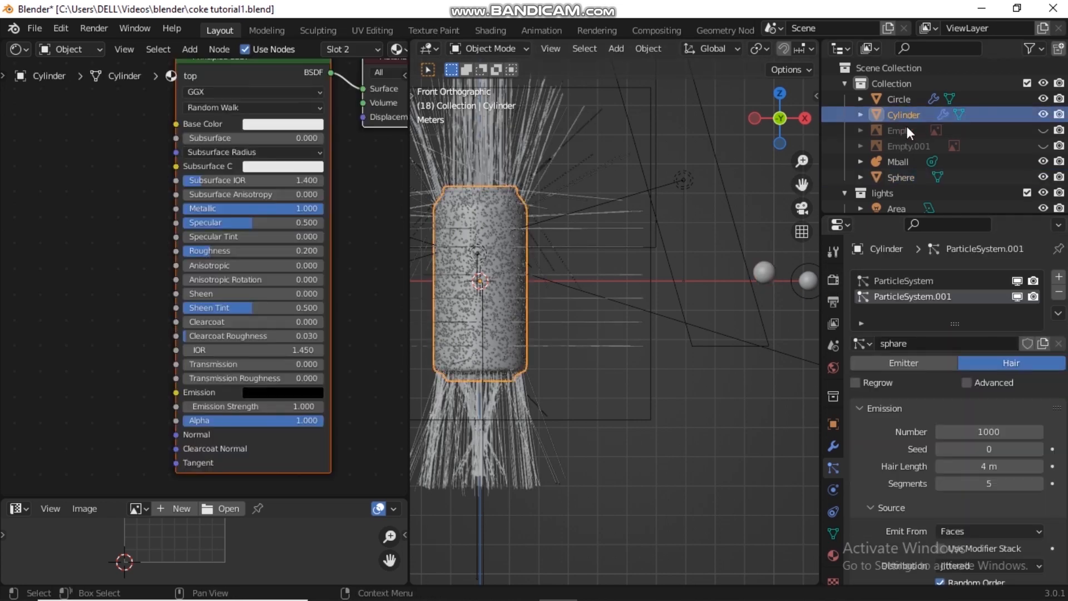
pyautogui.scroll(-3, 1037, 426)
pyautogui.scroll(3, 1037, 426)
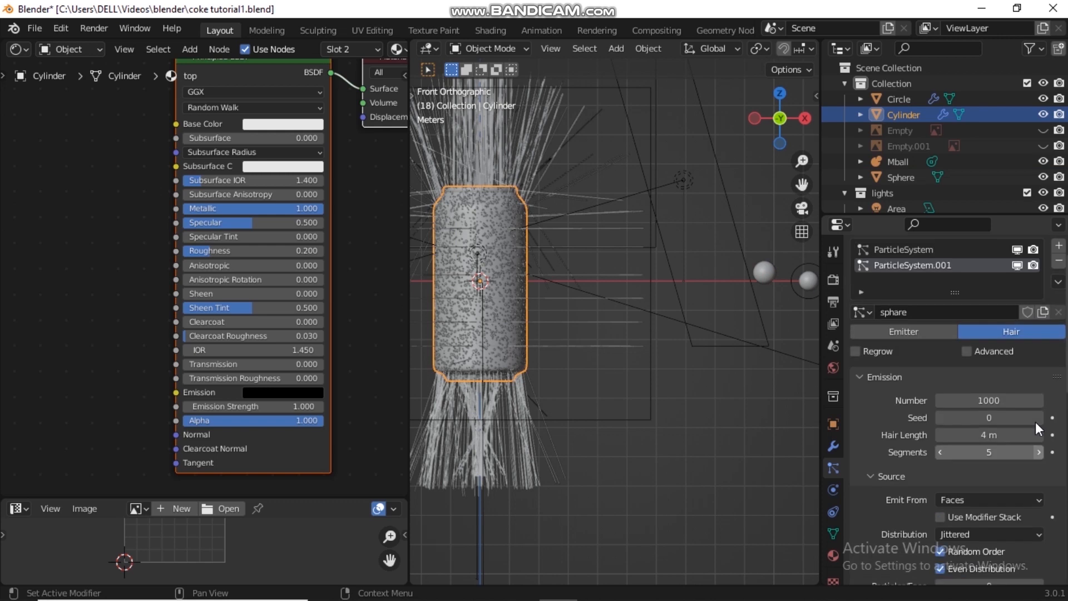
pyautogui.click(967, 351)
# Render the sphare particles as Object and pick the small UV sphere as the instance object
pyautogui.scroll(-10, 1027, 395)
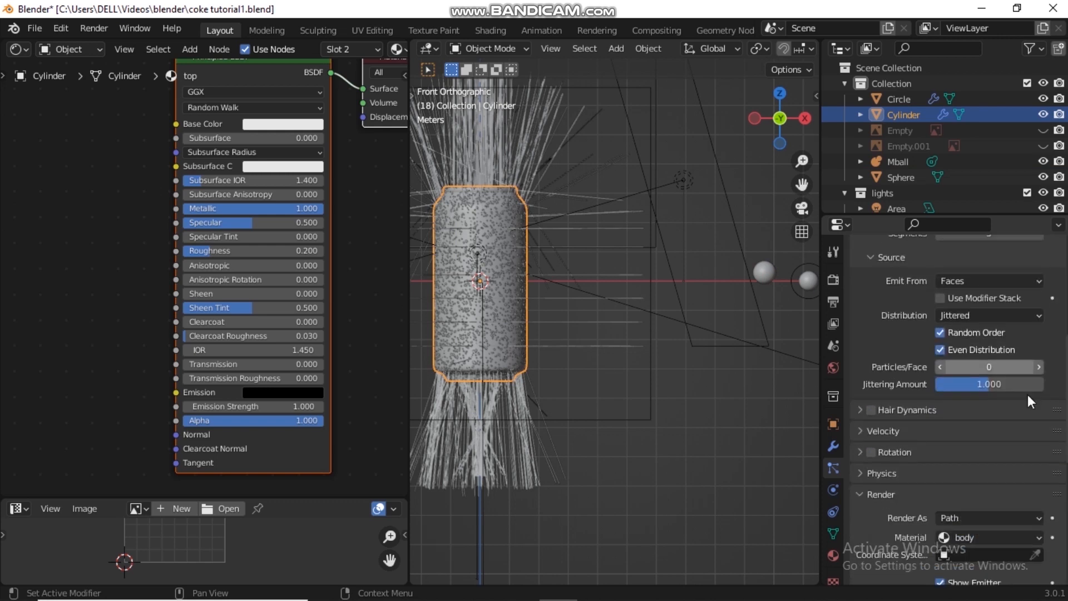
pyautogui.click(1010, 363)
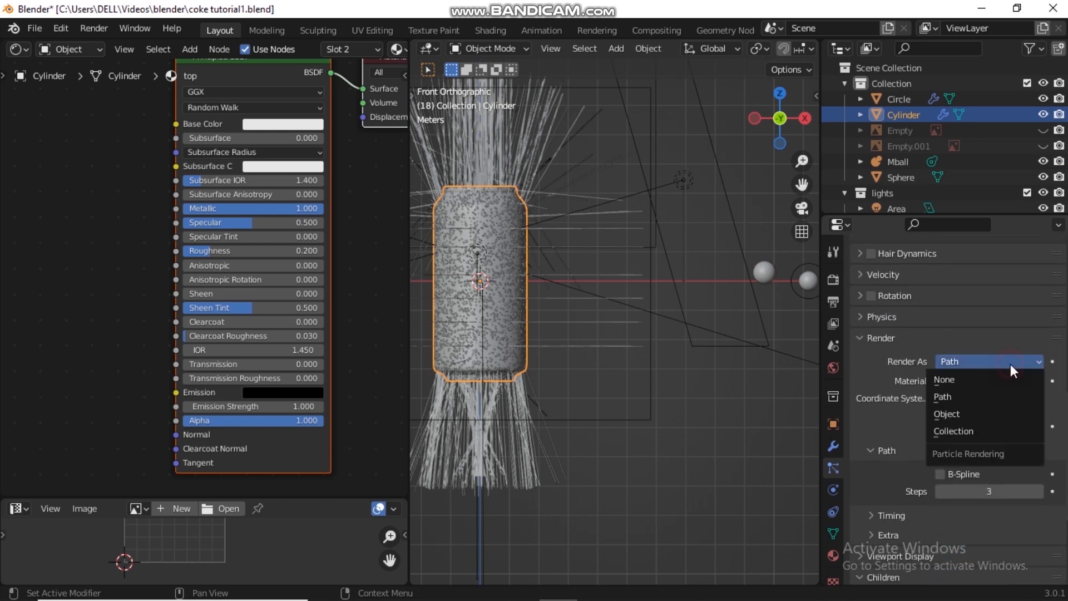
pyautogui.click(983, 413)
pyautogui.click(1035, 475)
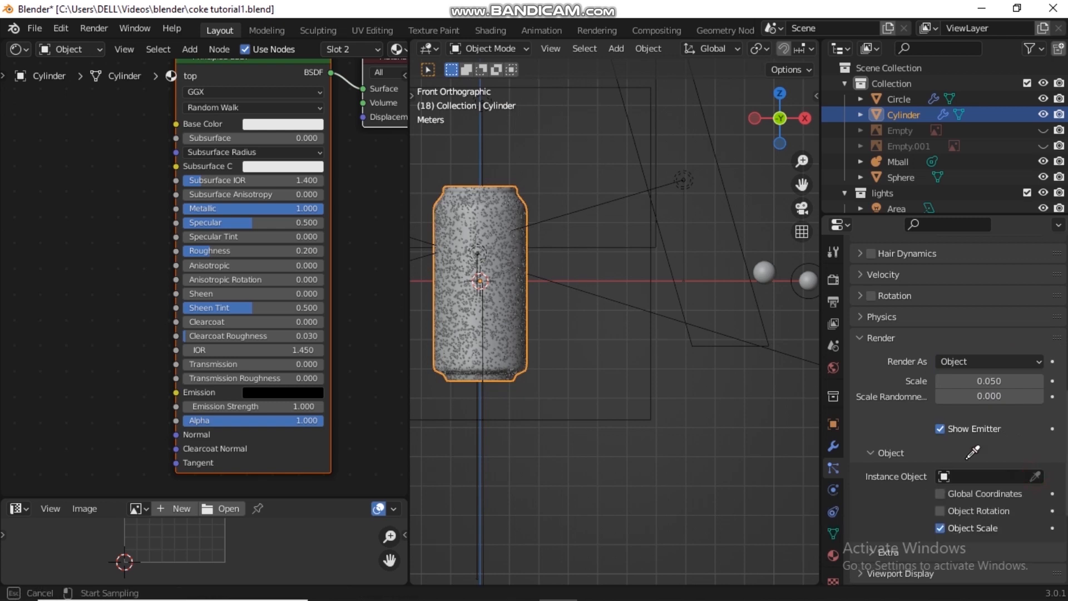
pyautogui.click(769, 273)
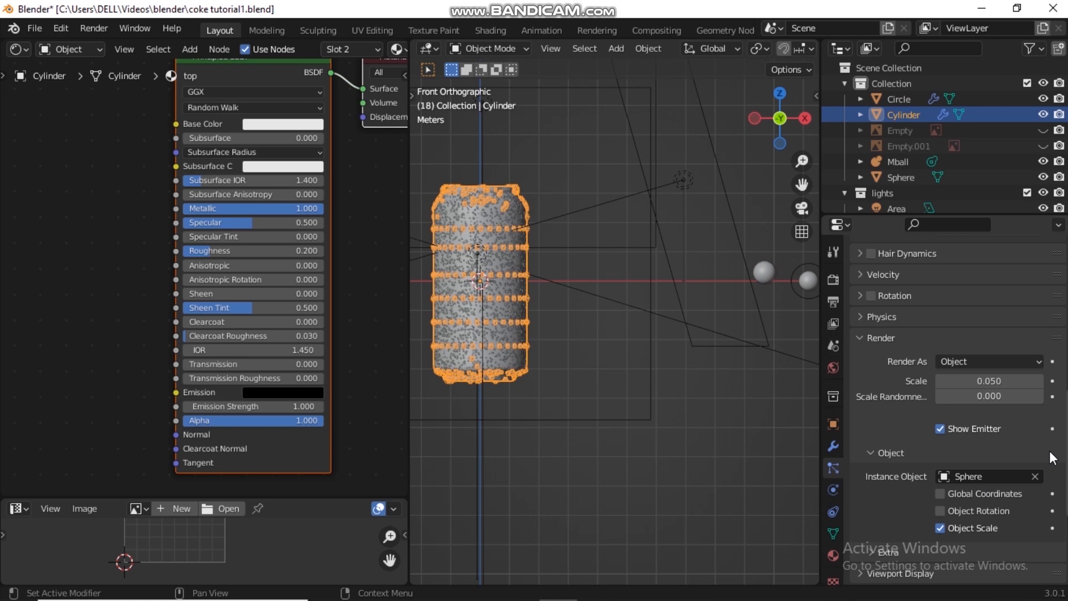
# Set the sphare particle system's children to Interpolated
pyautogui.scroll(-6, 1051, 461)
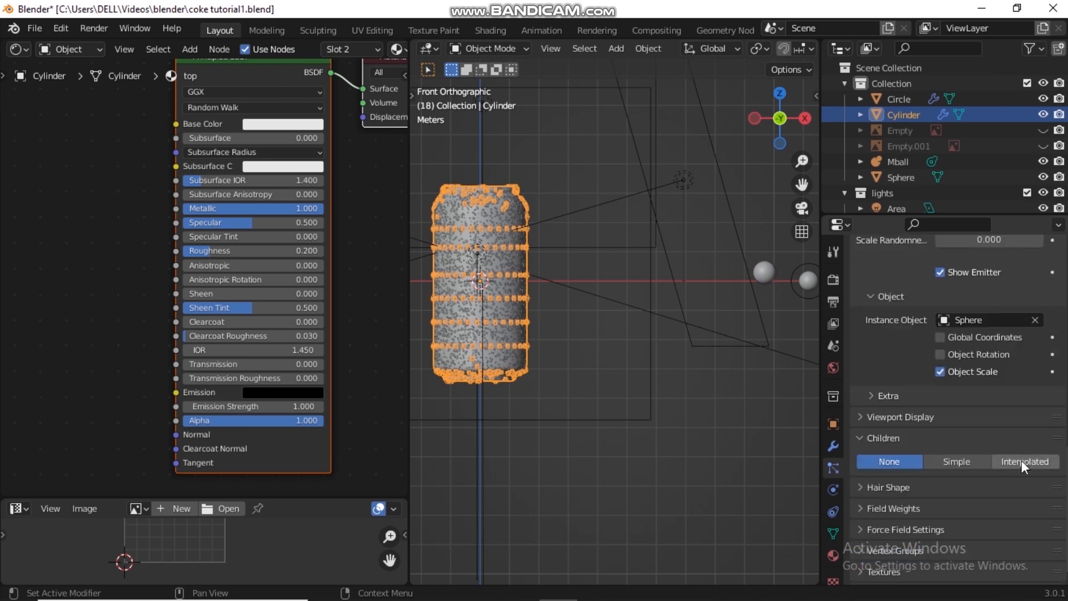
pyautogui.click(989, 456)
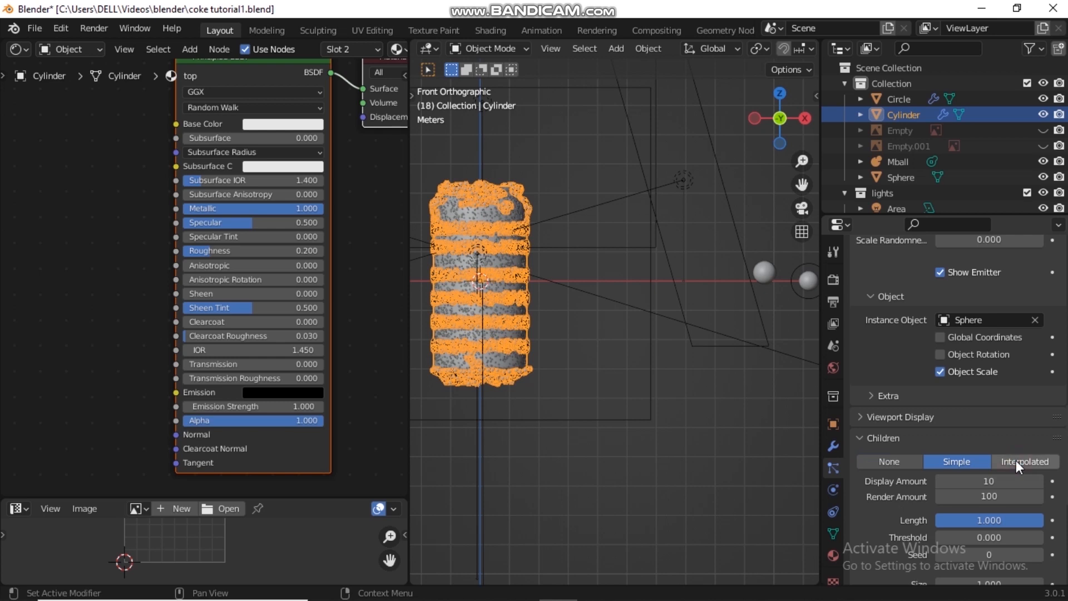
pyautogui.click(1016, 460)
# Inspect the sphere droplets on the can up close and reduce their render scale to 0.030
pyautogui.scroll(10, 972, 397)
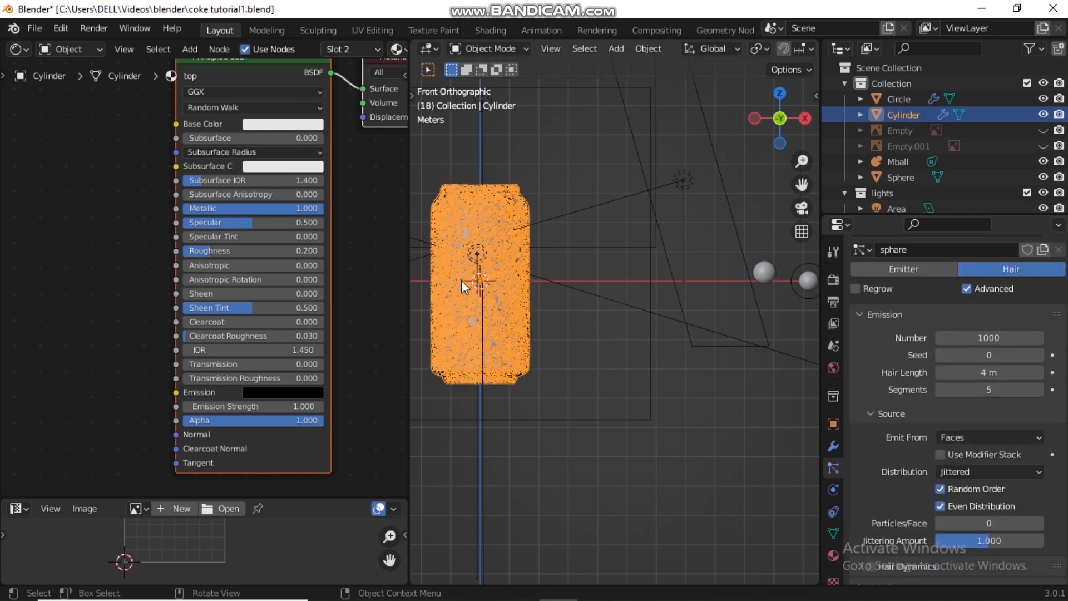
pyautogui.scroll(6, 462, 279)
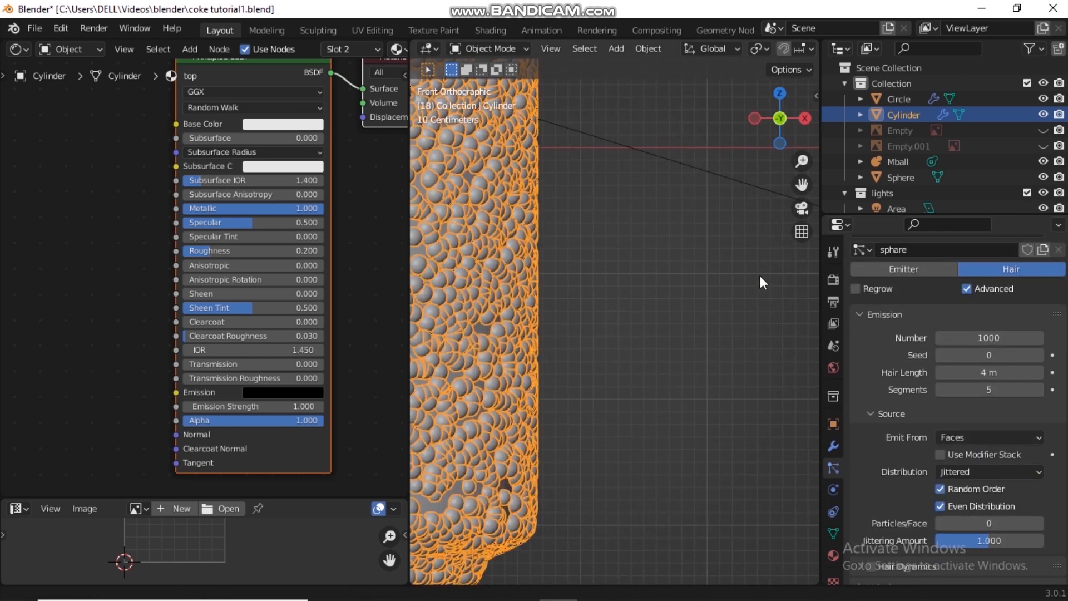
pyautogui.keyDown('shift'); pyautogui.moveTo(759, 276); pyautogui.dragTo(511, 278, button='middle'); pyautogui.keyUp('shift')
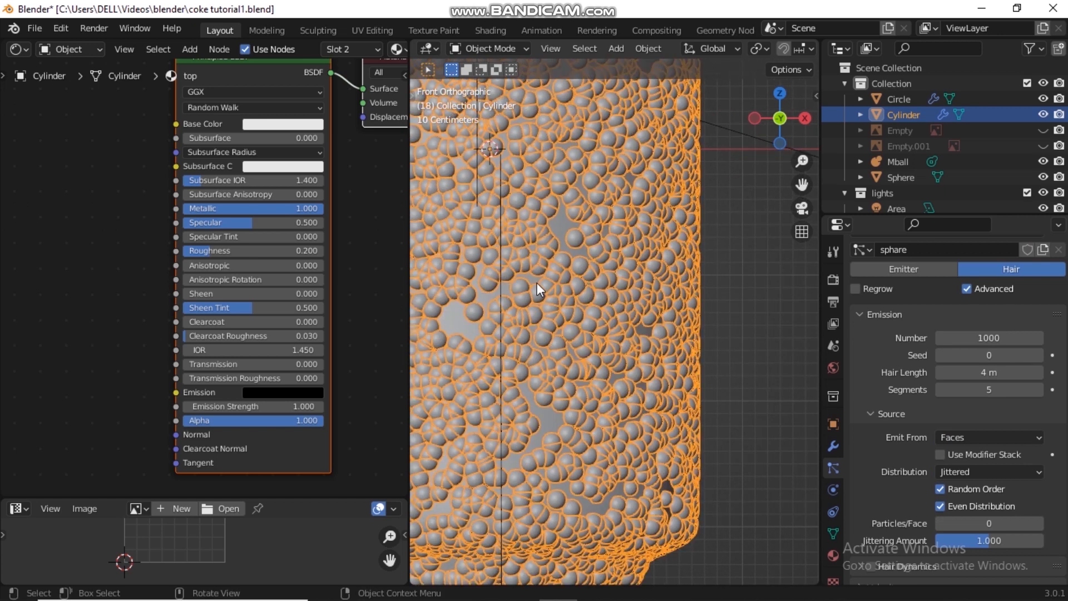
pyautogui.scroll(2, 558, 283)
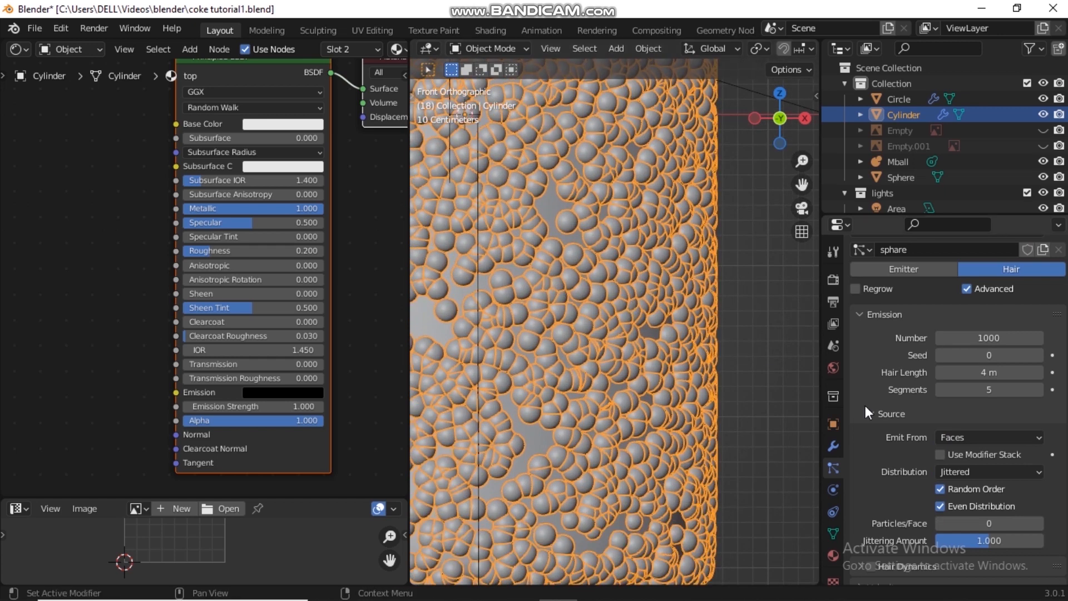
pyautogui.scroll(-3, 582, 318)
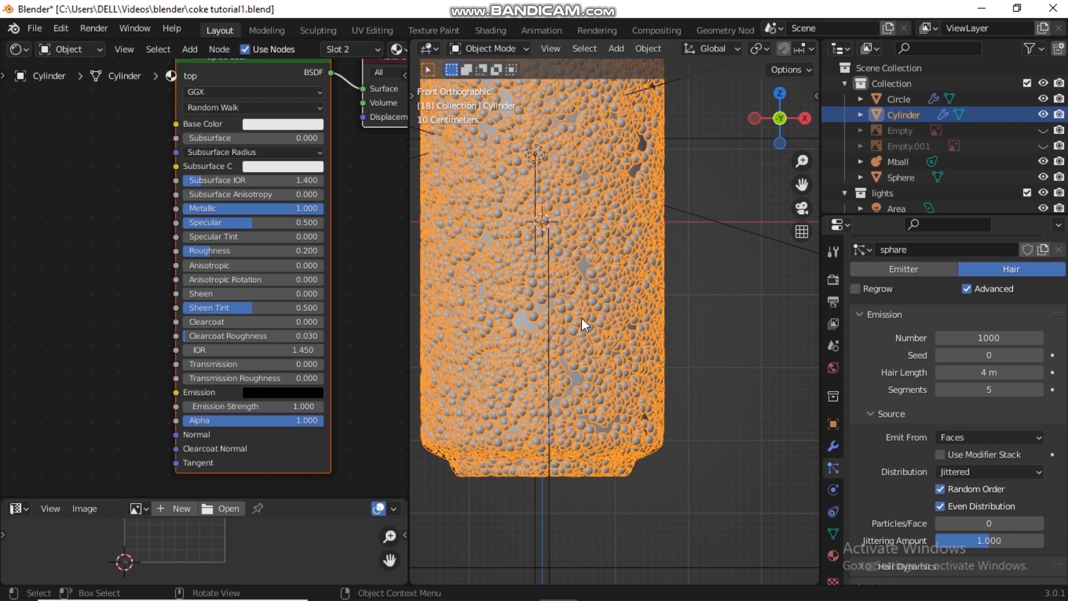
pyautogui.keyDown('shift'); pyautogui.moveTo(578, 285); pyautogui.dragTo(598, 365, button='middle'); pyautogui.keyUp('shift')
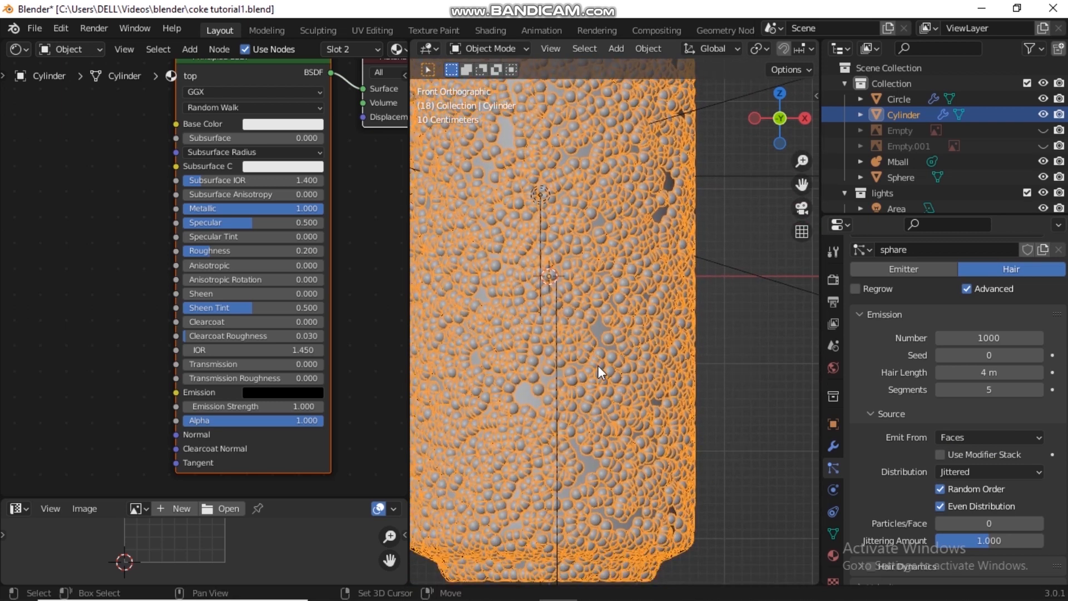
pyautogui.scroll(-15, 1015, 451)
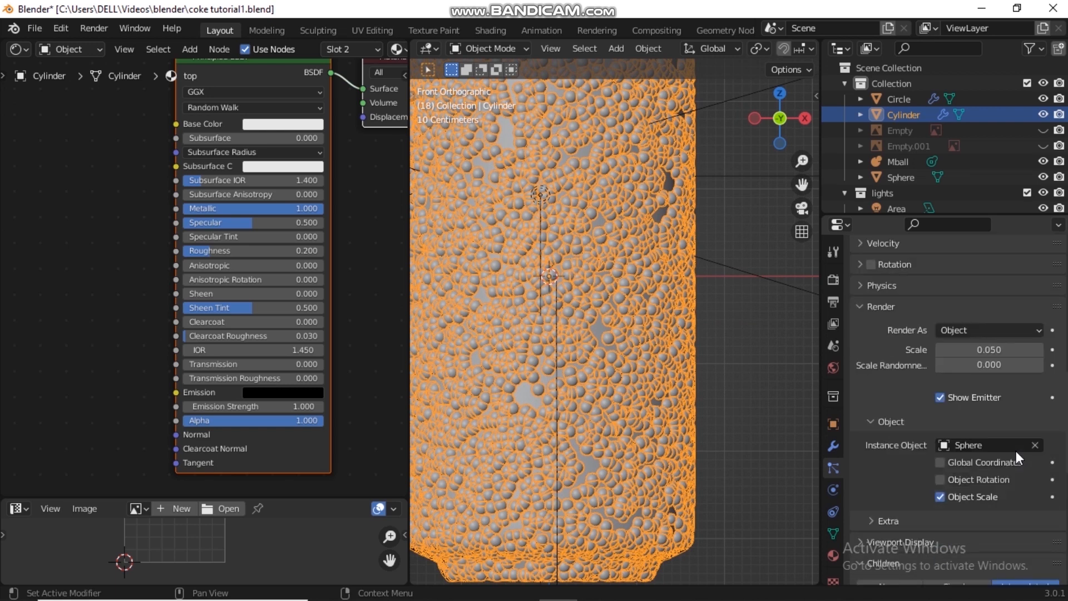
pyautogui.scroll(5, 1016, 451)
pyautogui.click(941, 350)
pyautogui.click(941, 351)
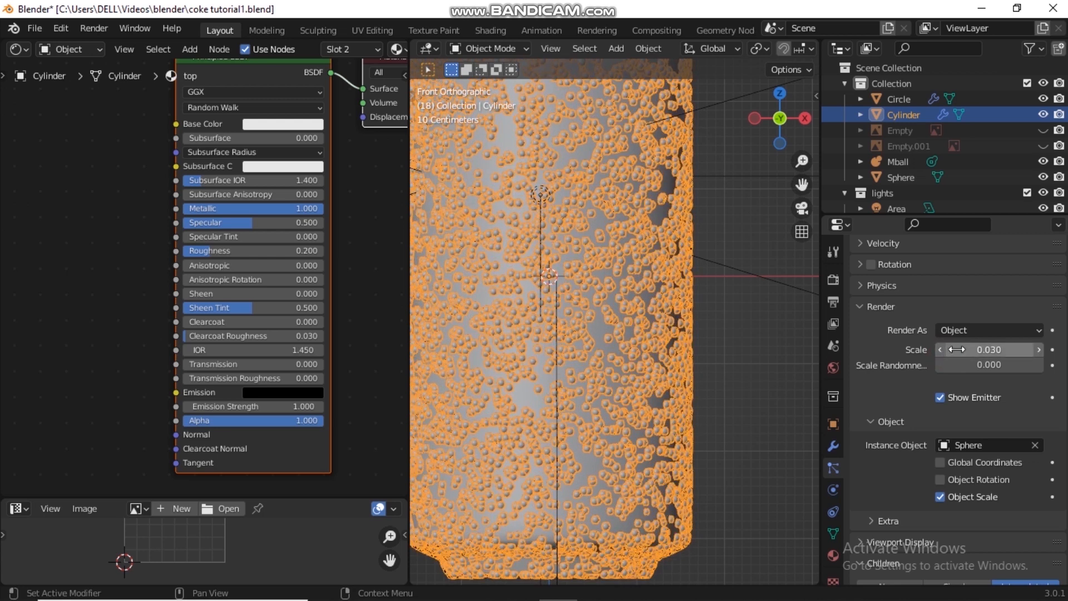
# Set the sphare particle system's Particles/Face to 48 in its emission source settings
pyautogui.scroll(10, 957, 351)
pyautogui.scroll(-2, 956, 349)
pyautogui.click(1005, 462)
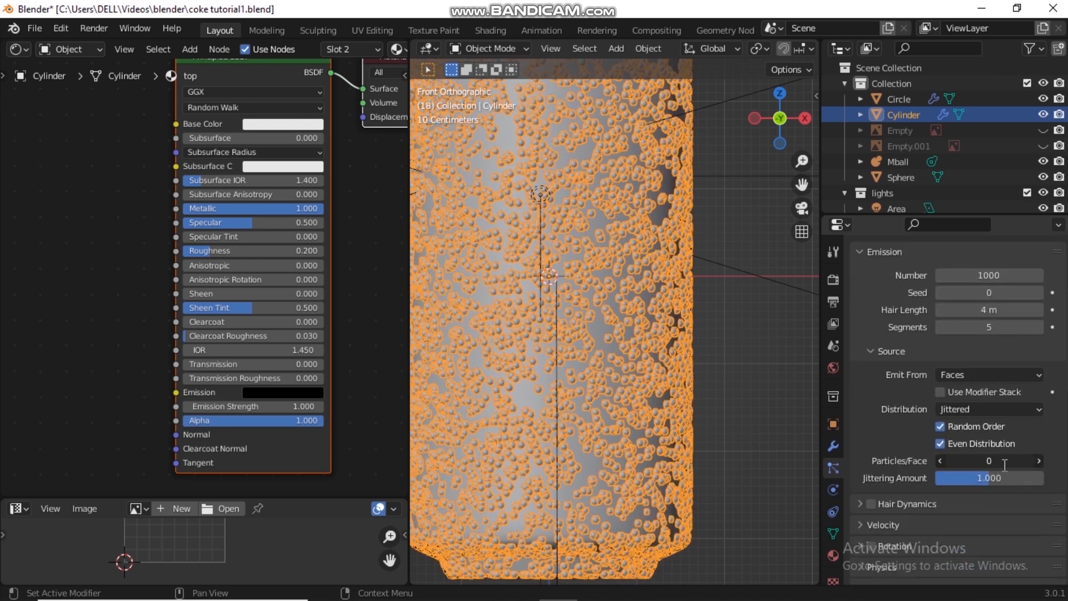
pyautogui.write('48')
pyautogui.press('Return')
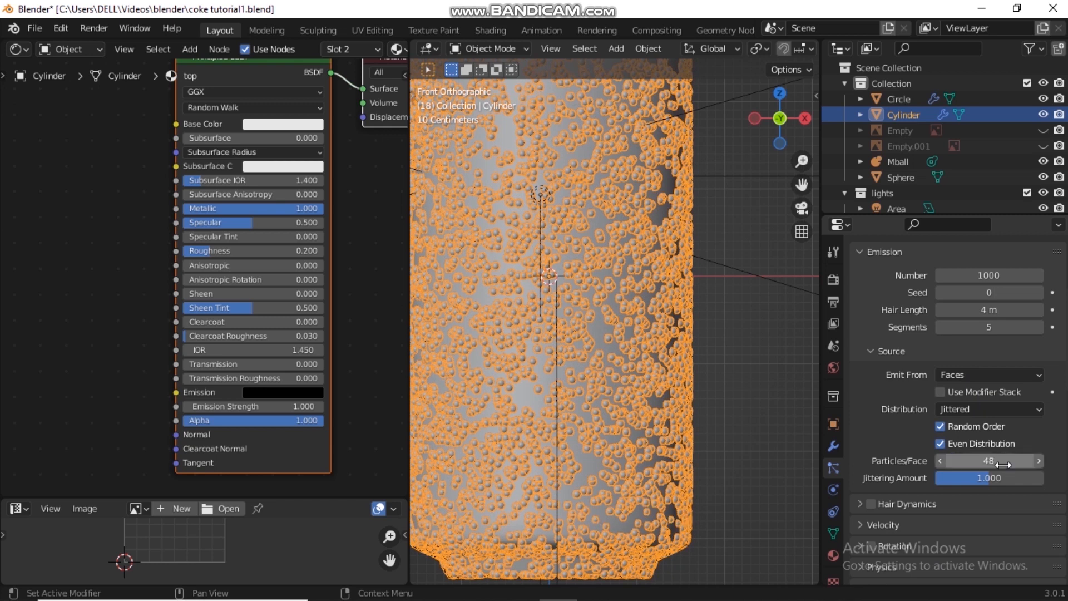
# Orbit closer to the can and toggle the sphare system's viewport display off and on to compare the droplets
pyautogui.moveTo(616, 283); pyautogui.dragTo(689, 283, button='middle')
pyautogui.scroll(10, 1019, 295)
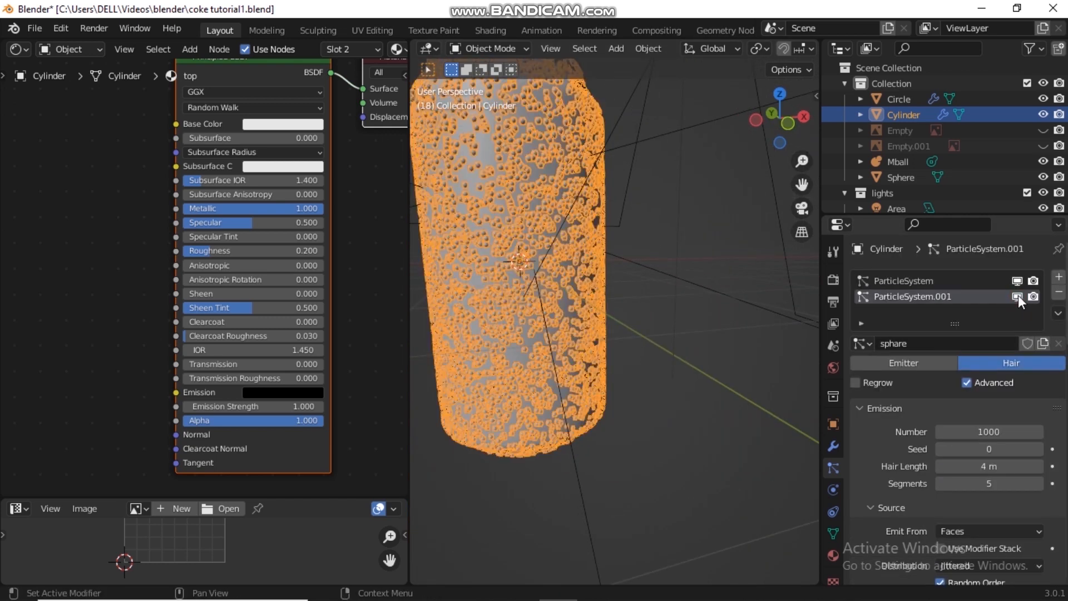
pyautogui.scroll(5, 629, 249)
pyautogui.click(1016, 296)
pyautogui.click(1017, 296)
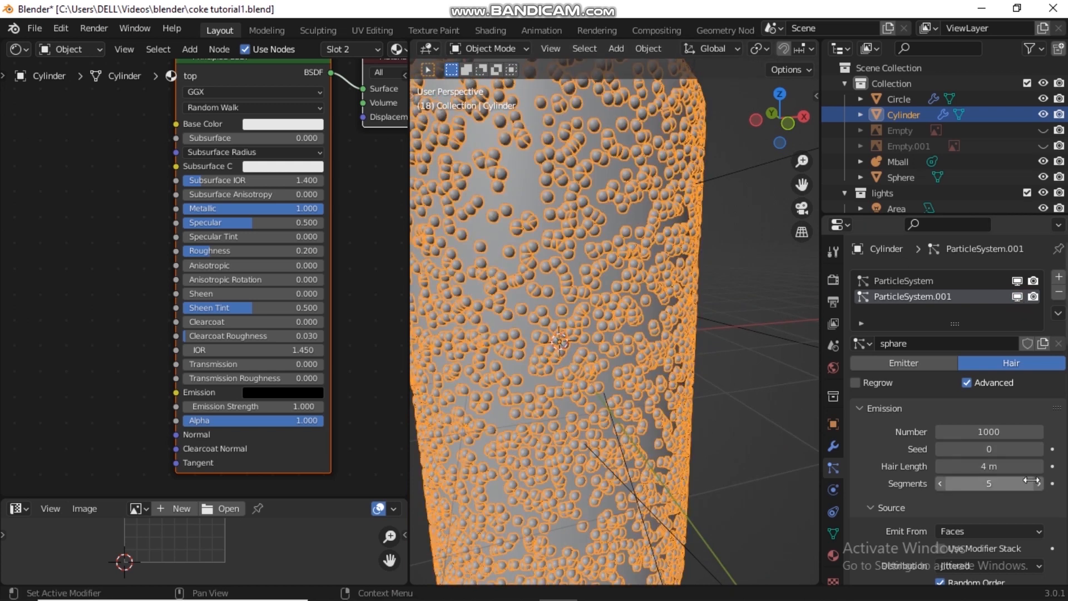
# Set the sphare system's Particles/Face to 125 and its Jittering Amount to 2.000, with Even Distribution turned off
pyautogui.scroll(-5, 1059, 504)
pyautogui.click(1015, 492)
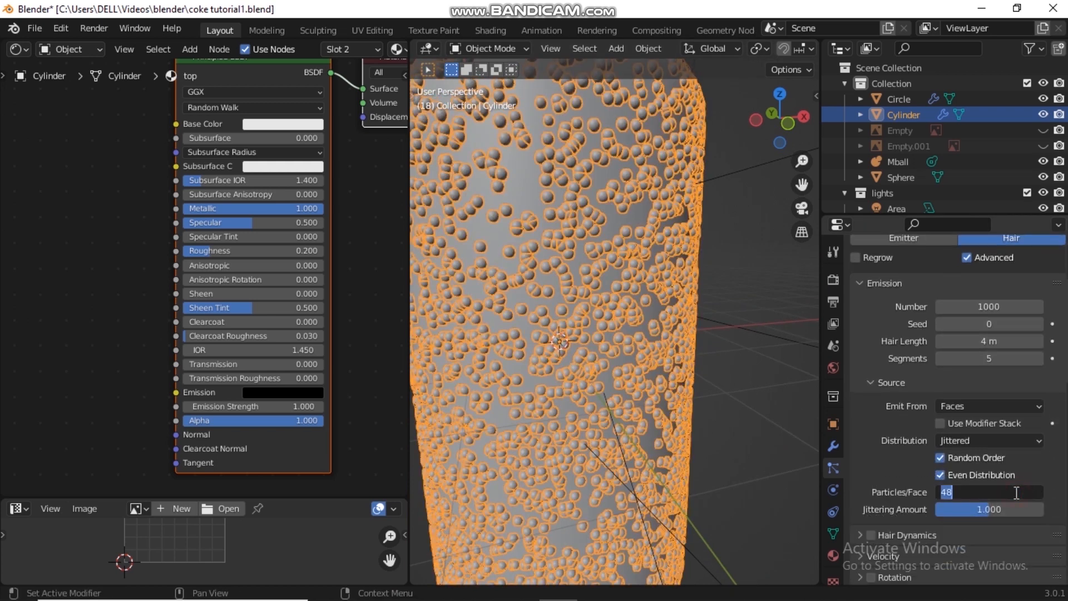
pyautogui.write('125')
pyautogui.press('Return')
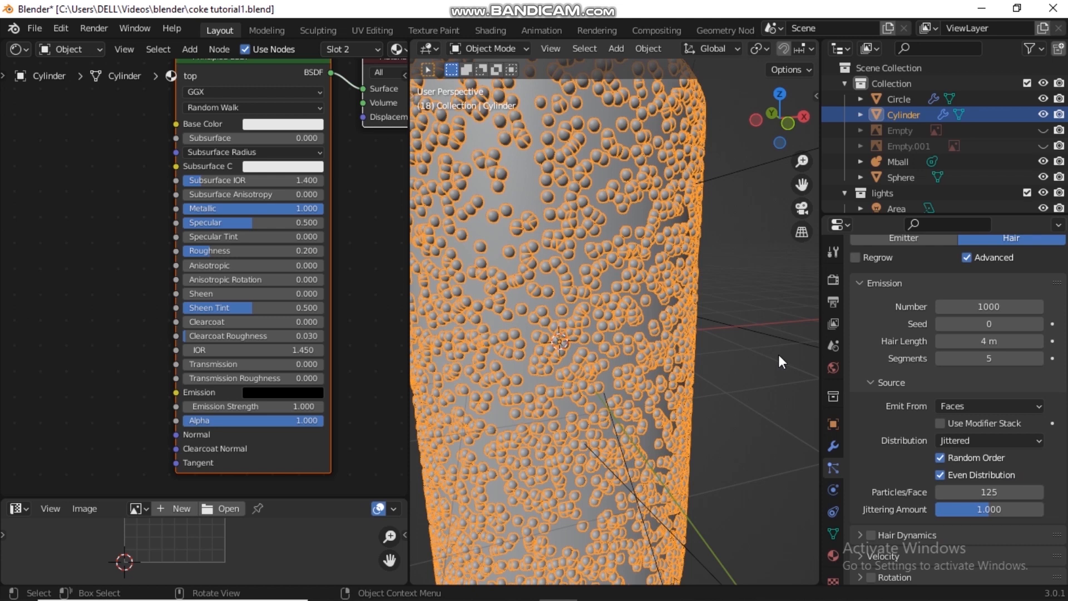
pyautogui.doubleClick(979, 512)
pyautogui.write('2')
pyautogui.press('Return')
# Try emitting from Vertices and Volume, set Emit From back to Faces, and enable Use Modifier Stack
pyautogui.click(958, 406)
pyautogui.click(959, 421)
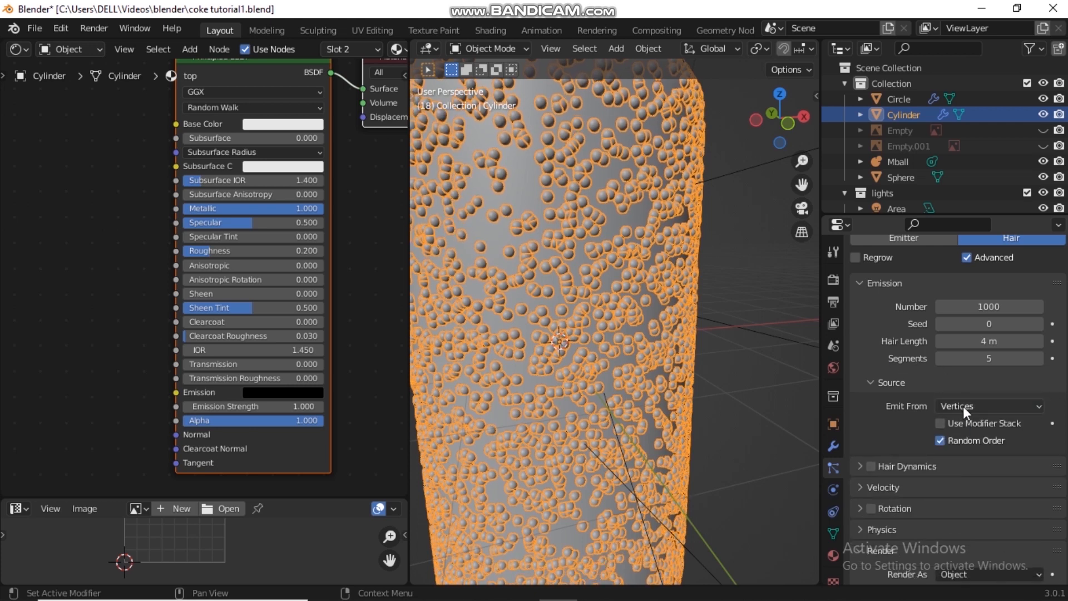
pyautogui.click(961, 405)
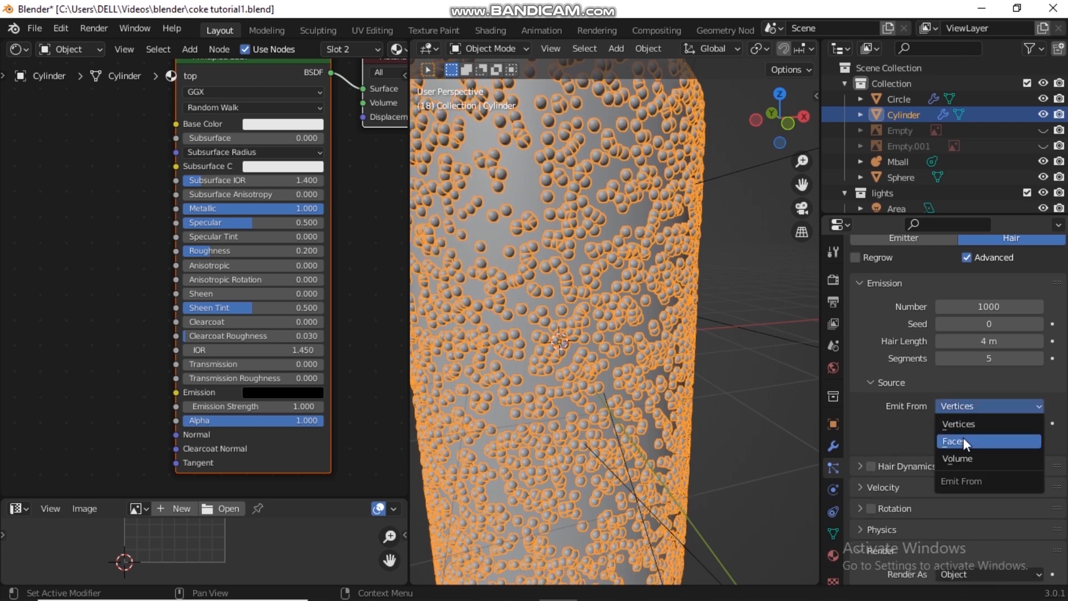
pyautogui.click(963, 438)
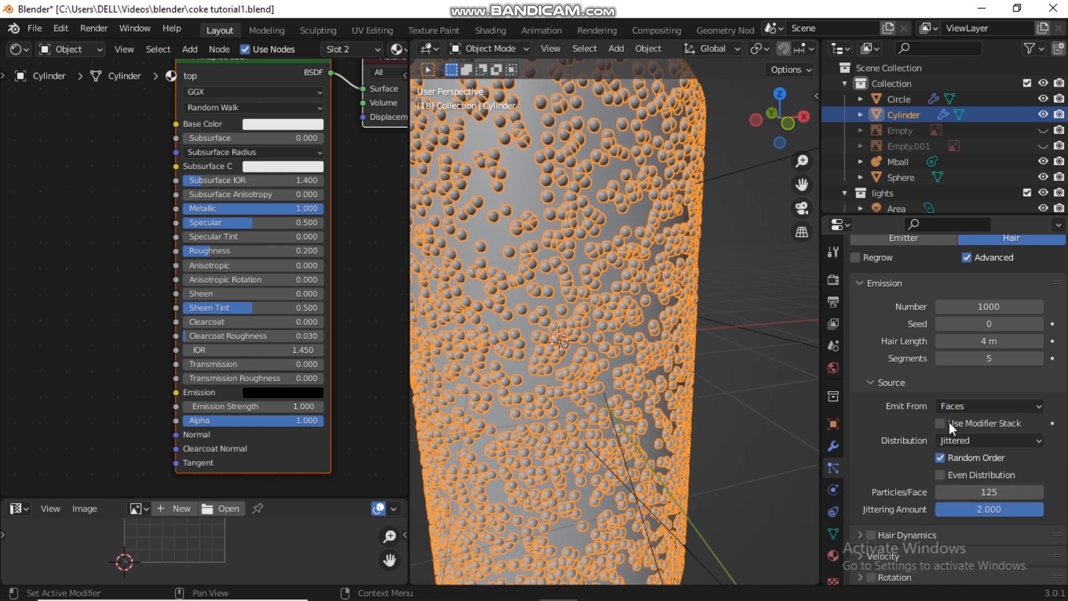
pyautogui.click(959, 406)
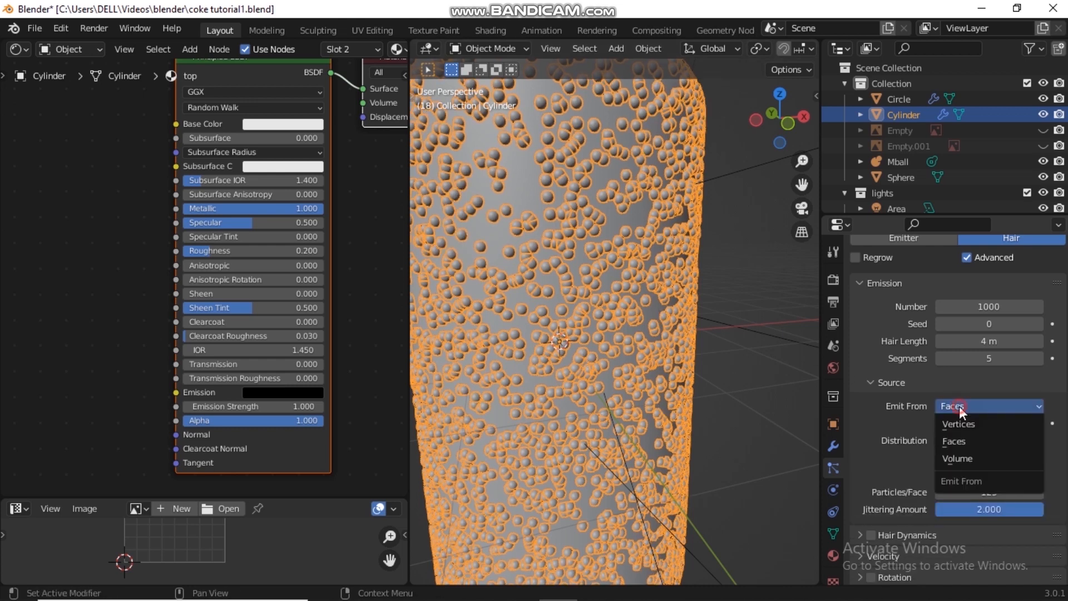
pyautogui.click(952, 456)
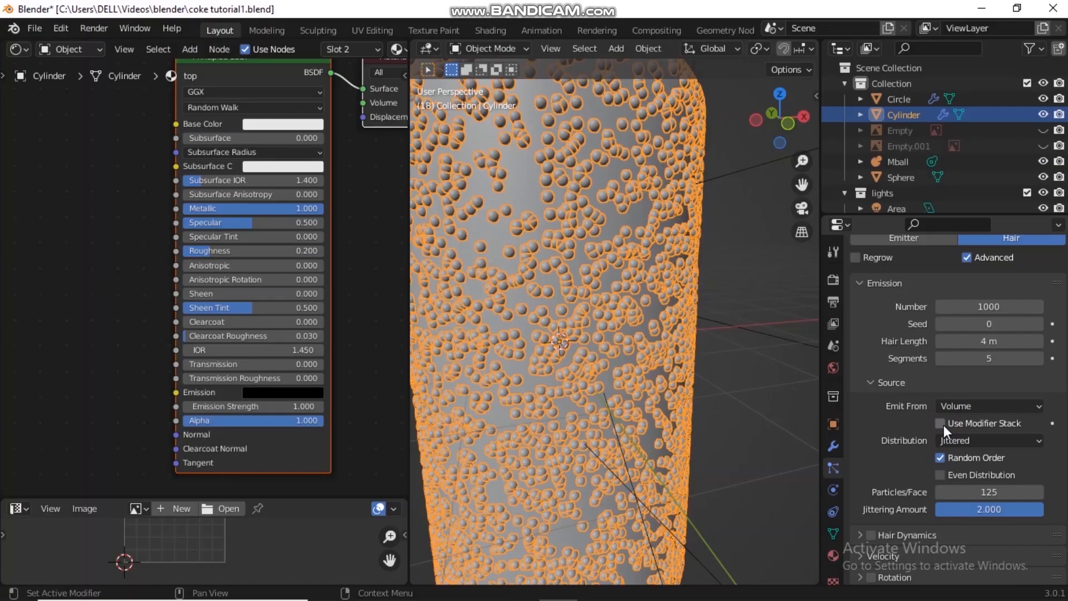
pyautogui.click(963, 405)
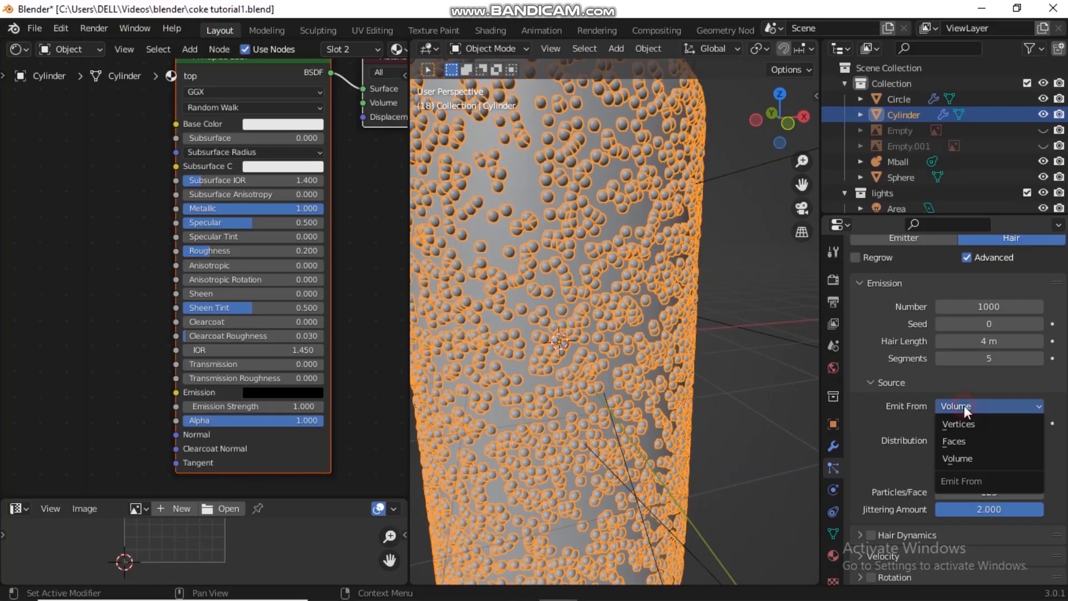
pyautogui.click(961, 440)
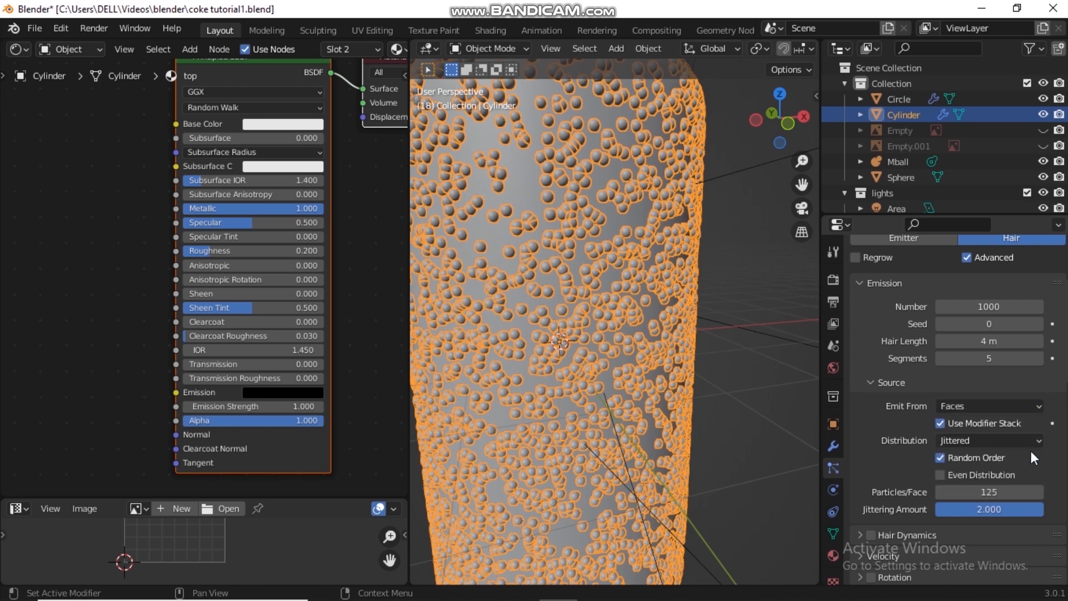
# Raise the sphare system's render Scale Randomness to 1.000
pyautogui.scroll(-8, 1030, 451)
pyautogui.scroll(-5, 1030, 450)
pyautogui.moveTo(982, 334); pyautogui.dragTo(1043, 333)
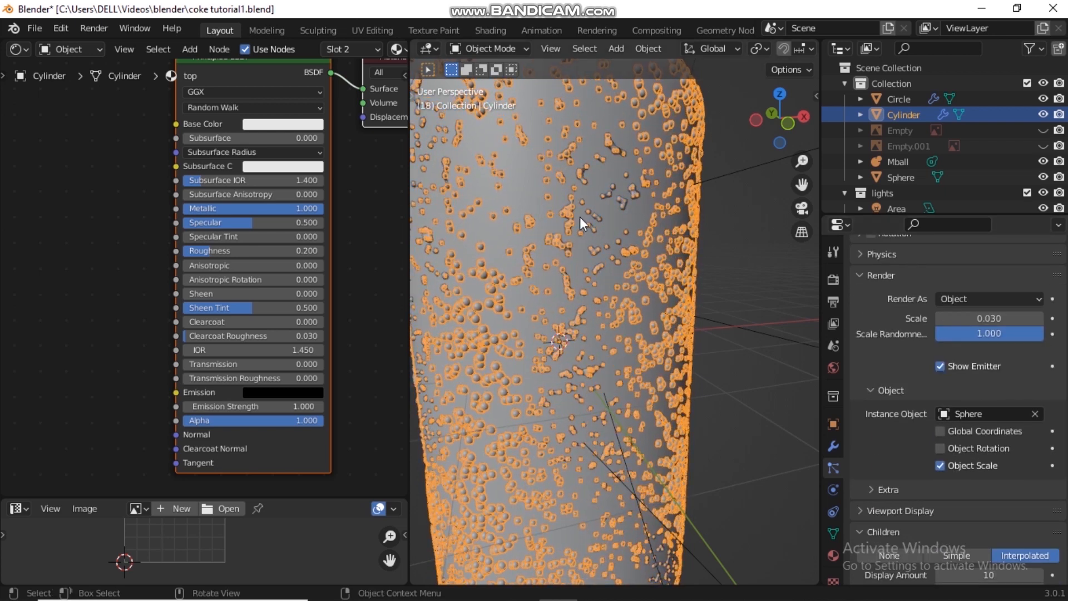
# Toggle Global Coordinates on and off for the Sphere instance object to compare the droplets, leaving it on
pyautogui.click(939, 431)
pyautogui.click(940, 431)
pyautogui.click(939, 431)
pyautogui.click(940, 431)
pyautogui.click(939, 432)
# Hide the first particle system in the viewport so its metaball droplets are not displayed
pyautogui.scroll(12, 997, 303)
pyautogui.scroll(5, 987, 262)
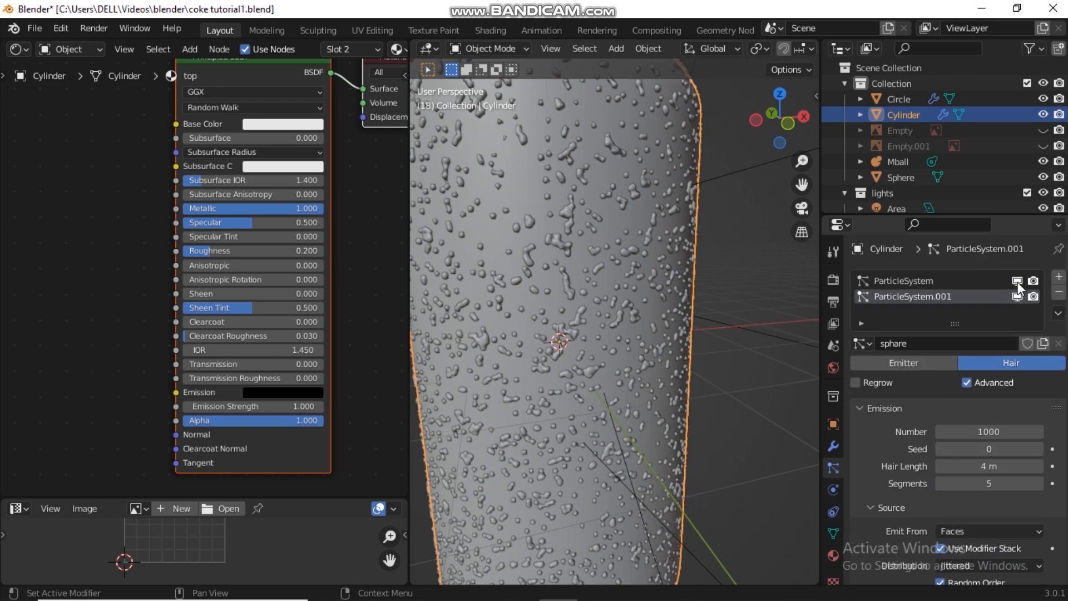
pyautogui.click(1020, 282)
# Disable Global Coordinates and enable Object Rotation for the Sphere instance object
pyautogui.scroll(-6, 1029, 389)
pyautogui.scroll(-10, 1040, 406)
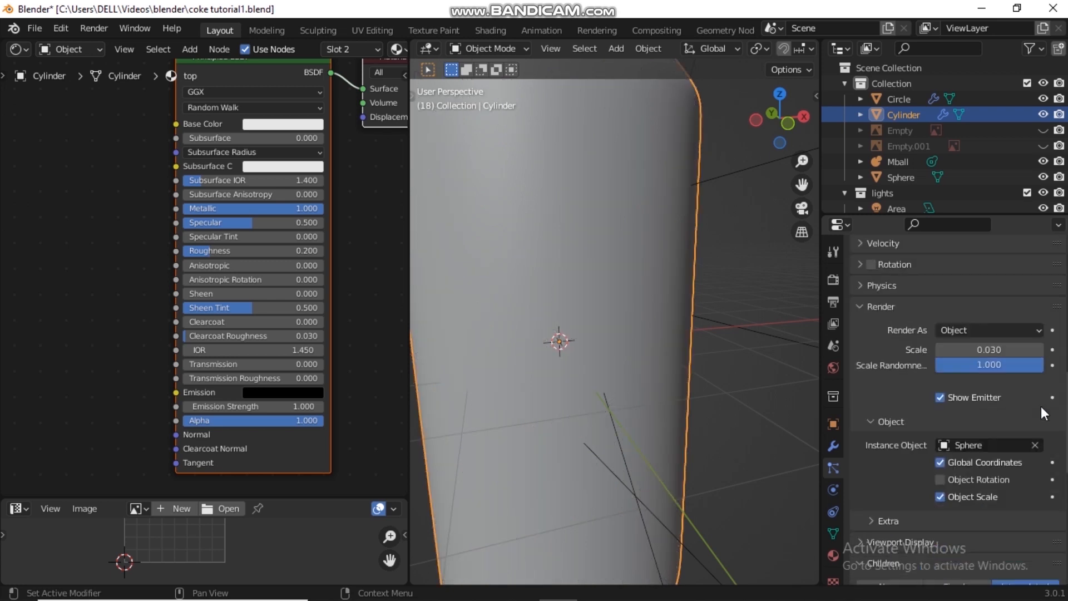
pyautogui.click(940, 462)
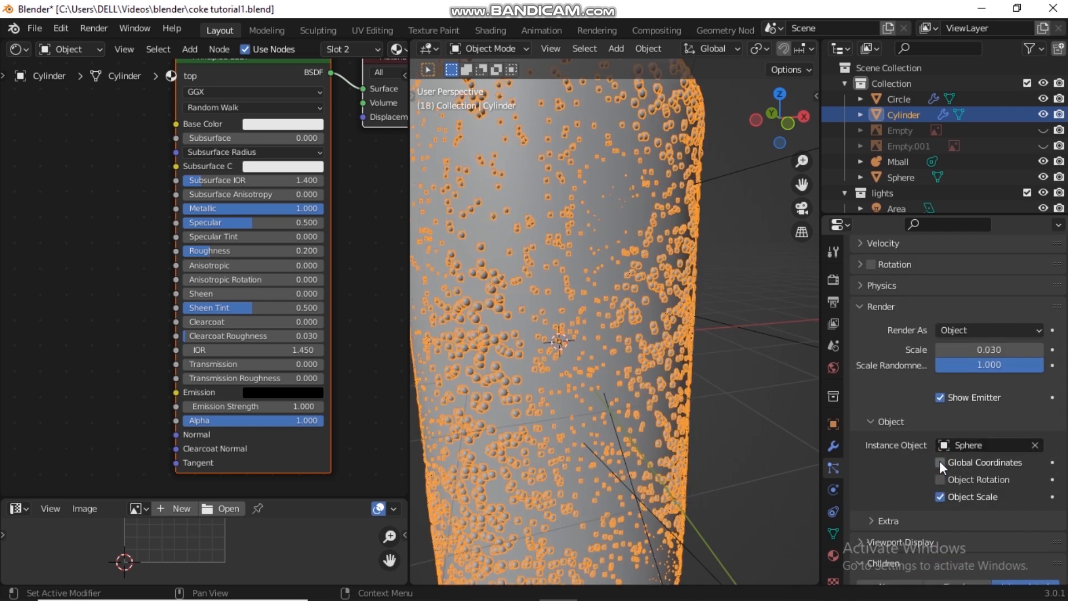
pyautogui.click(939, 480)
# Set the Render Amount of the sphare system's interpolated children to 10
pyautogui.scroll(-3, 1022, 502)
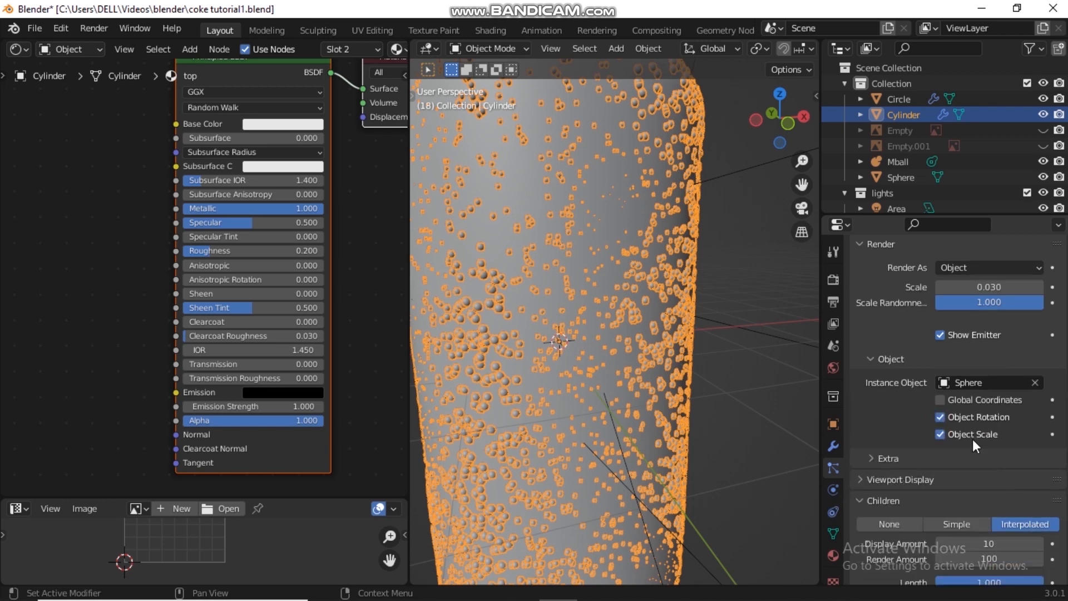
pyautogui.click(995, 558)
pyautogui.write('1')
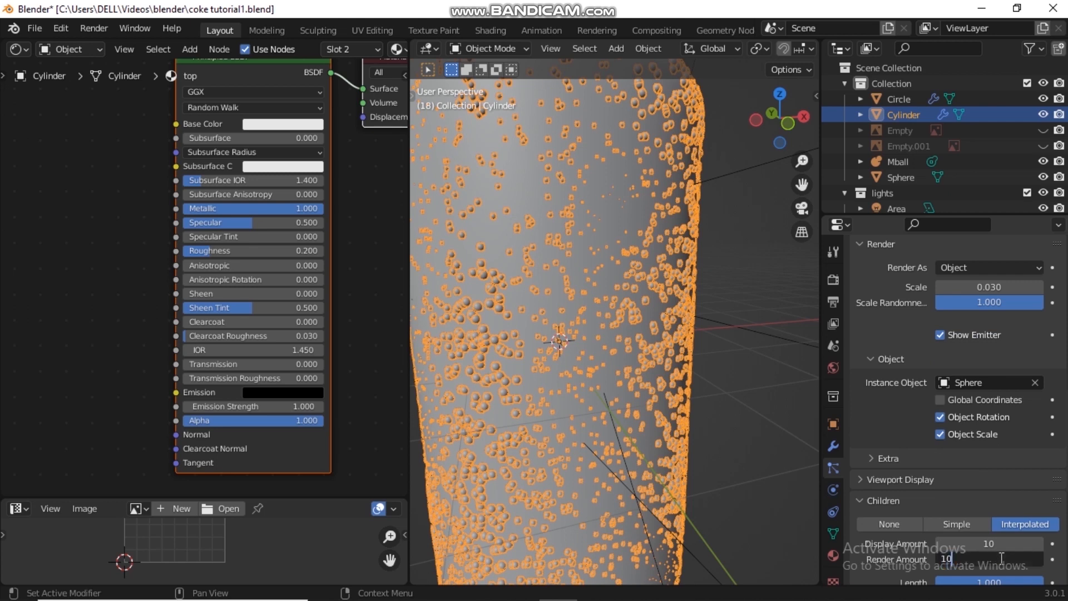
pyautogui.write('0')
pyautogui.press('Return')
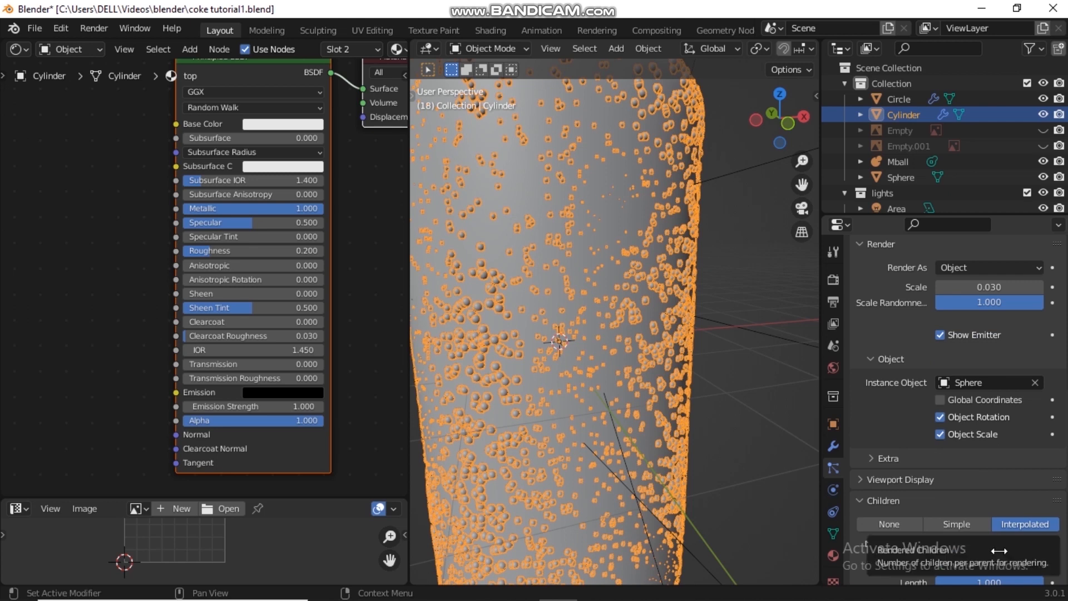
# Set both the Display Amount and the Render Amount of the sphare system's children to 50
pyautogui.click(1001, 547)
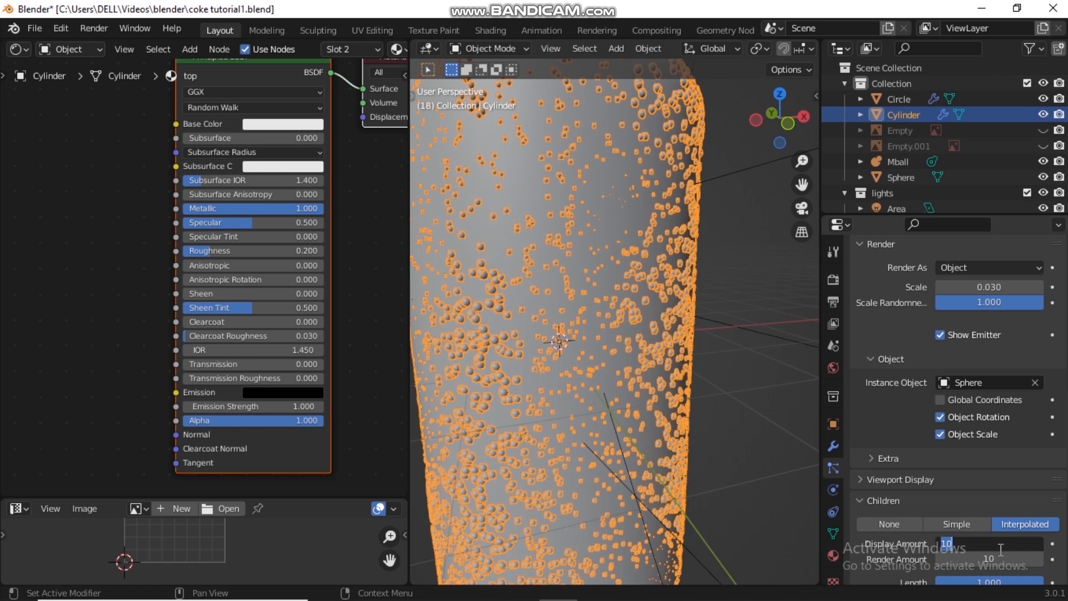
pyautogui.press('Return')
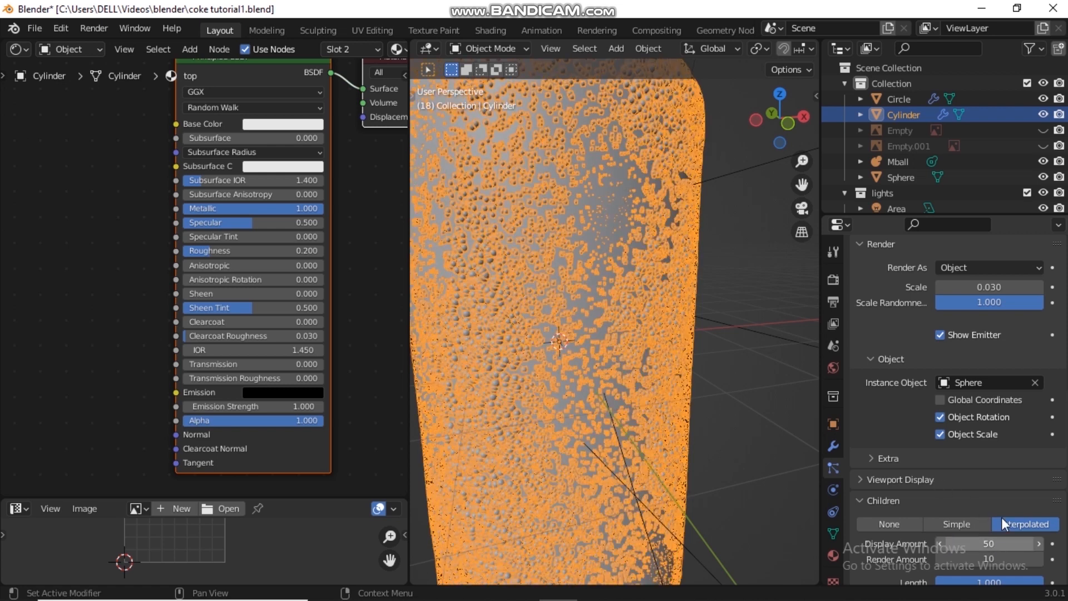
pyautogui.click(1001, 560)
pyautogui.write('50')
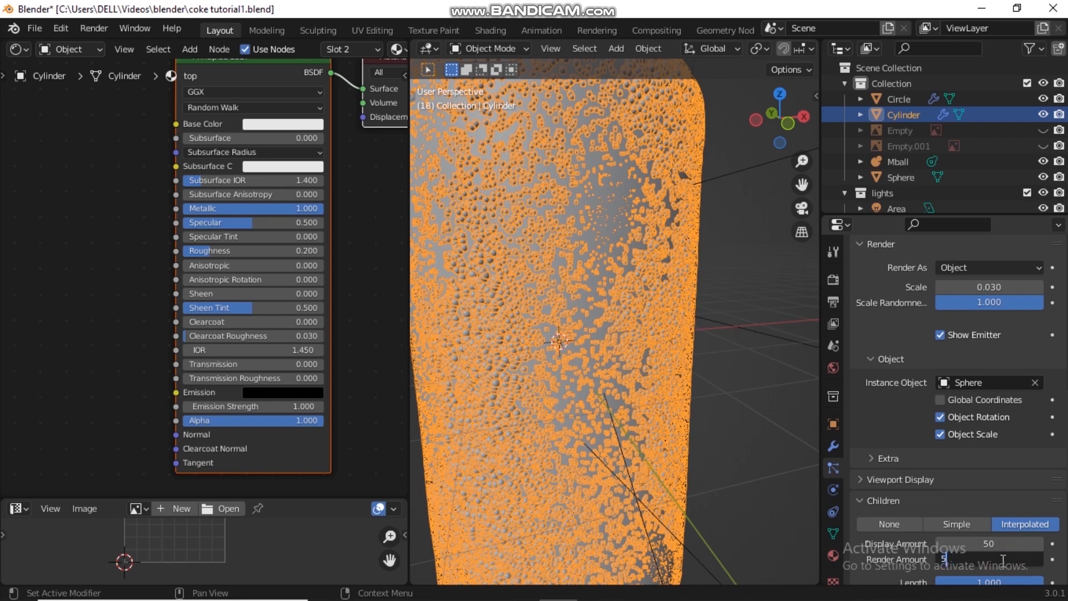
pyautogui.press('Return')
# Set the sphare system's render Scale Randomness to 0.500 and its Scale to 0.020
pyautogui.scroll(-4, 978, 479)
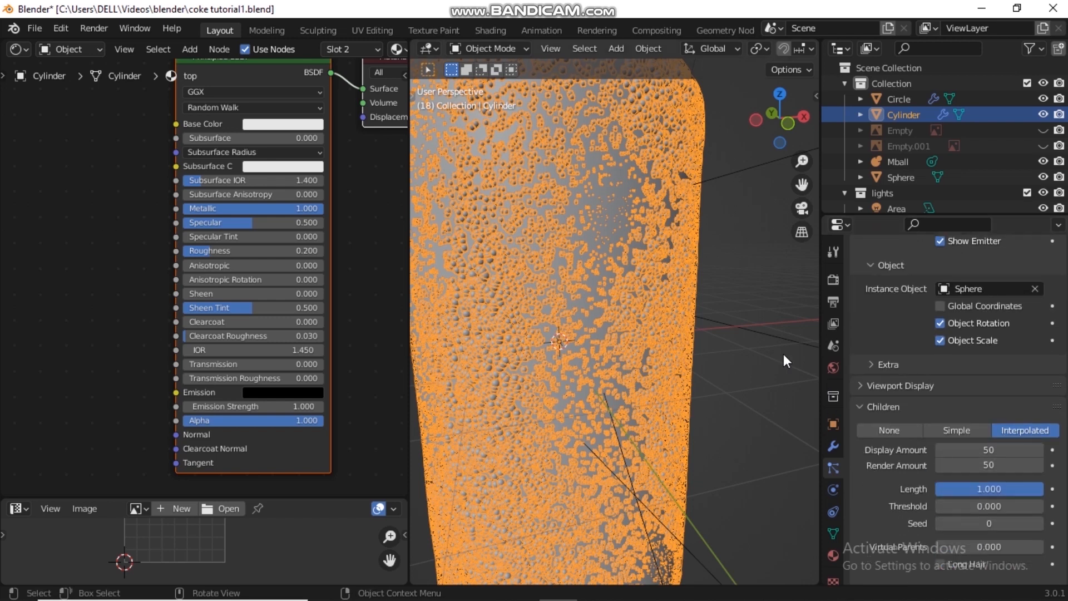
pyautogui.scroll(8, 873, 326)
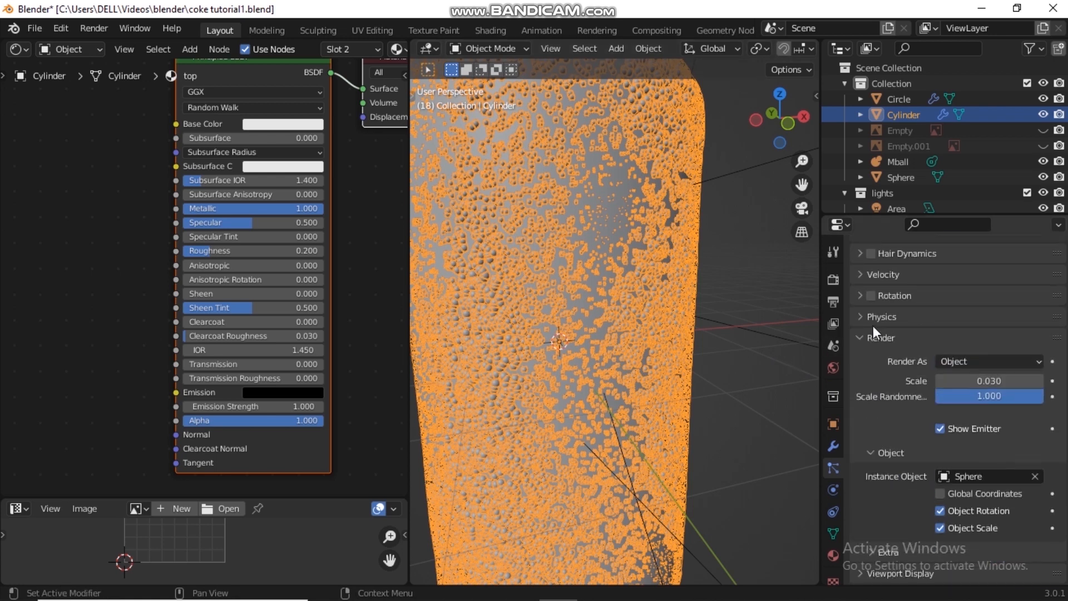
pyautogui.click(1021, 397)
pyautogui.press('BackSpace')
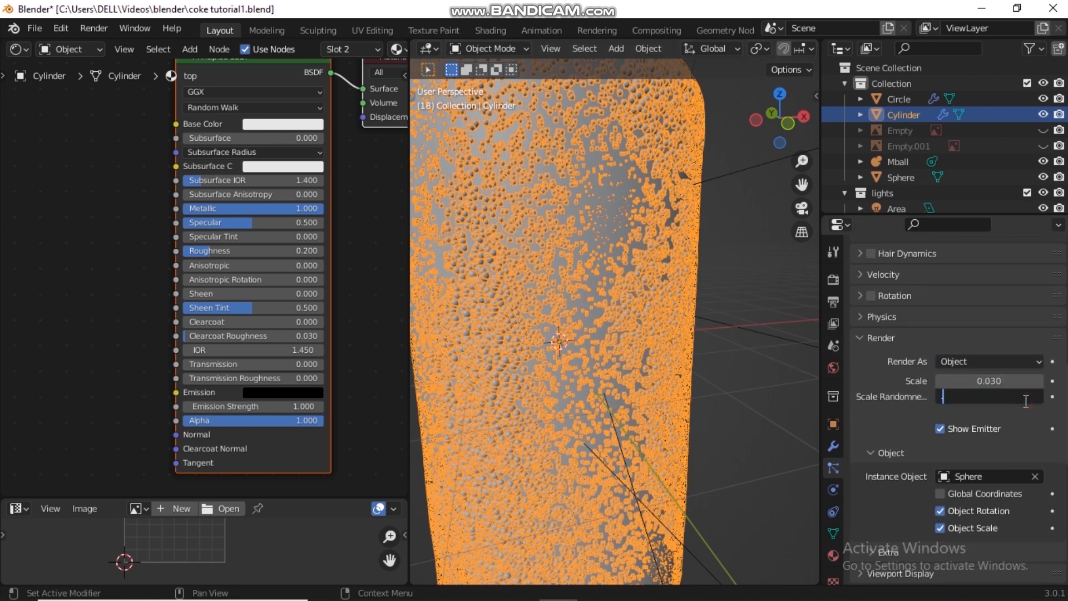
pyautogui.write('.5')
pyautogui.press('Return')
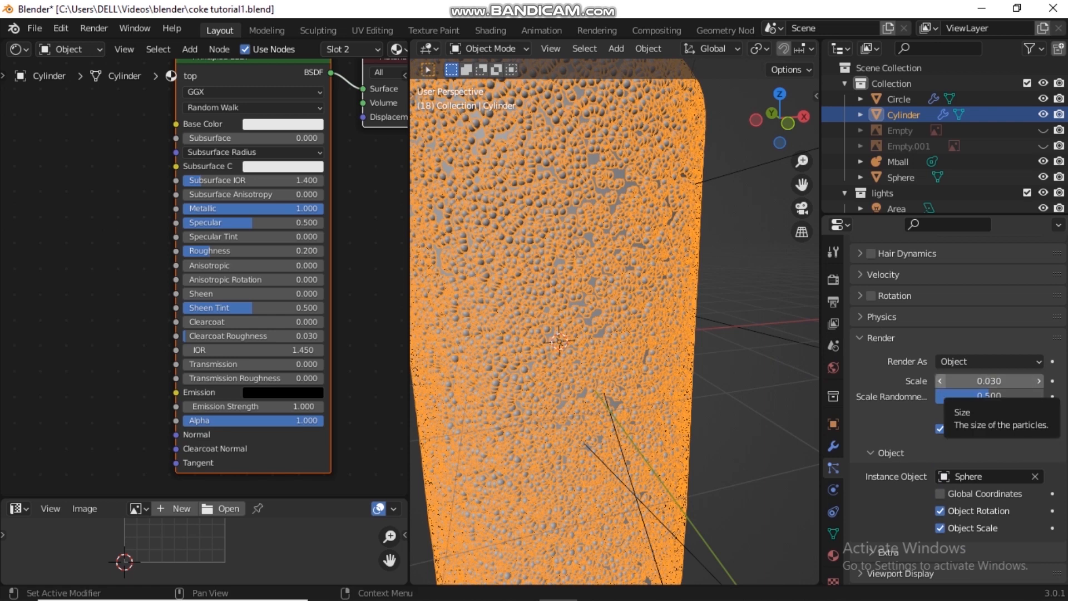
pyautogui.click(938, 381)
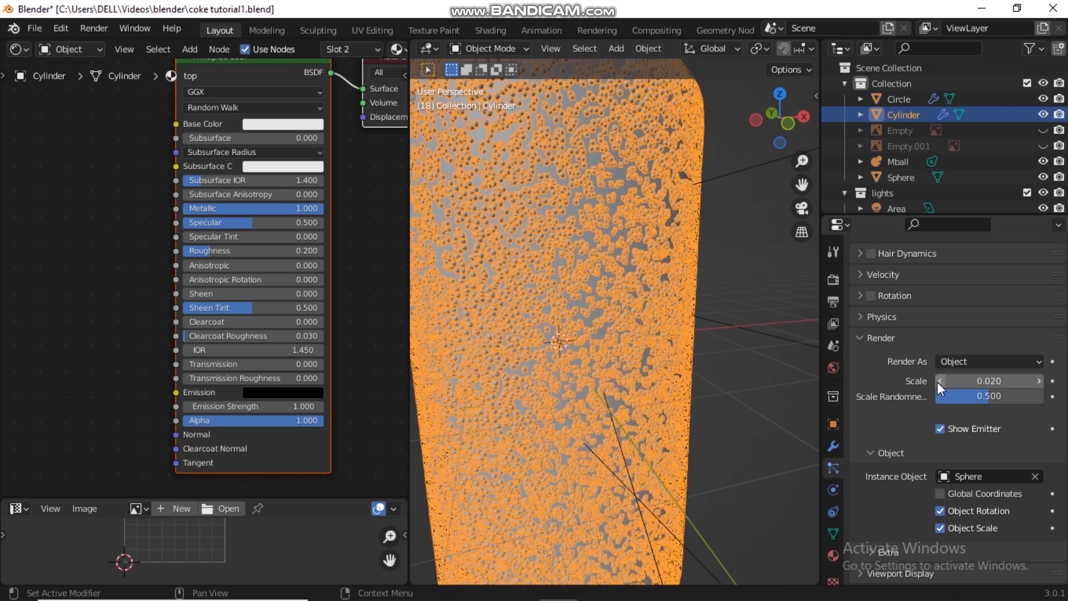
# Set both the Display Amount and the Render Amount of the sphare system's children to 100
pyautogui.scroll(-6, 1037, 441)
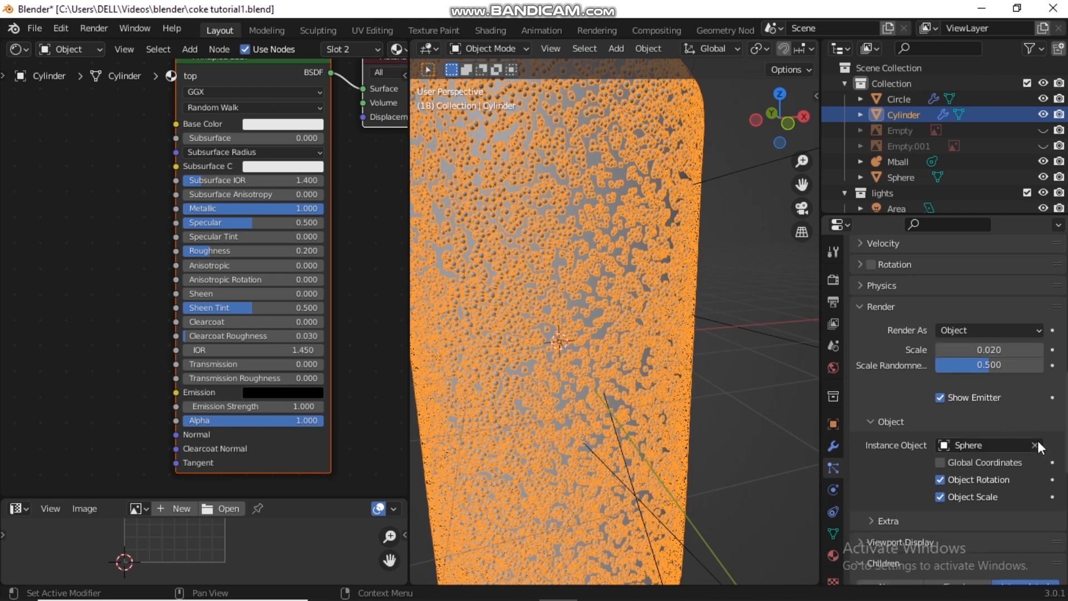
pyautogui.click(1014, 482)
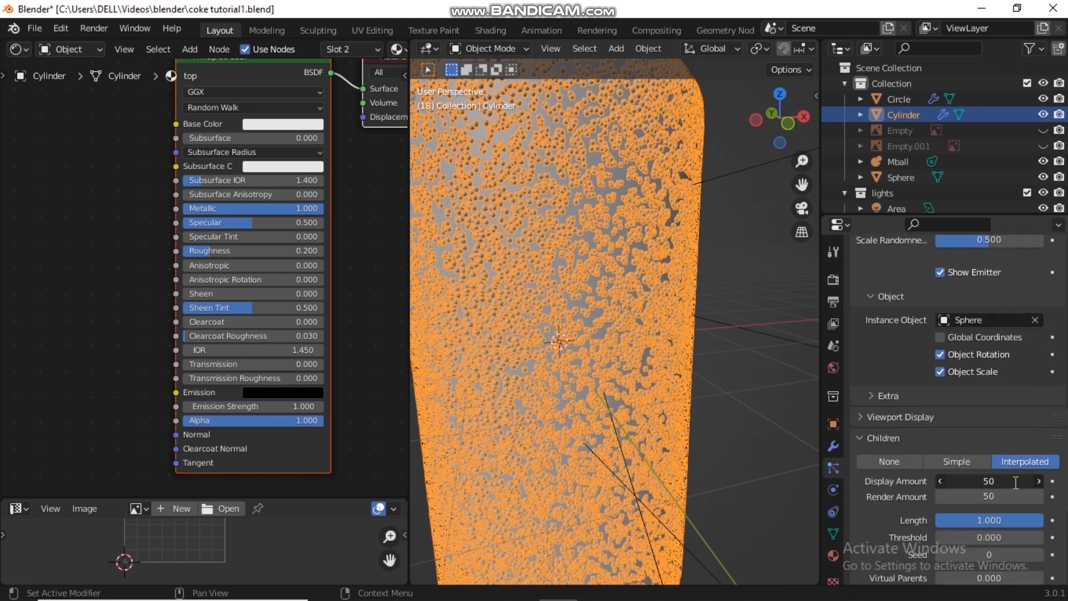
pyautogui.write('10')
pyautogui.write('0')
pyautogui.press('Return')
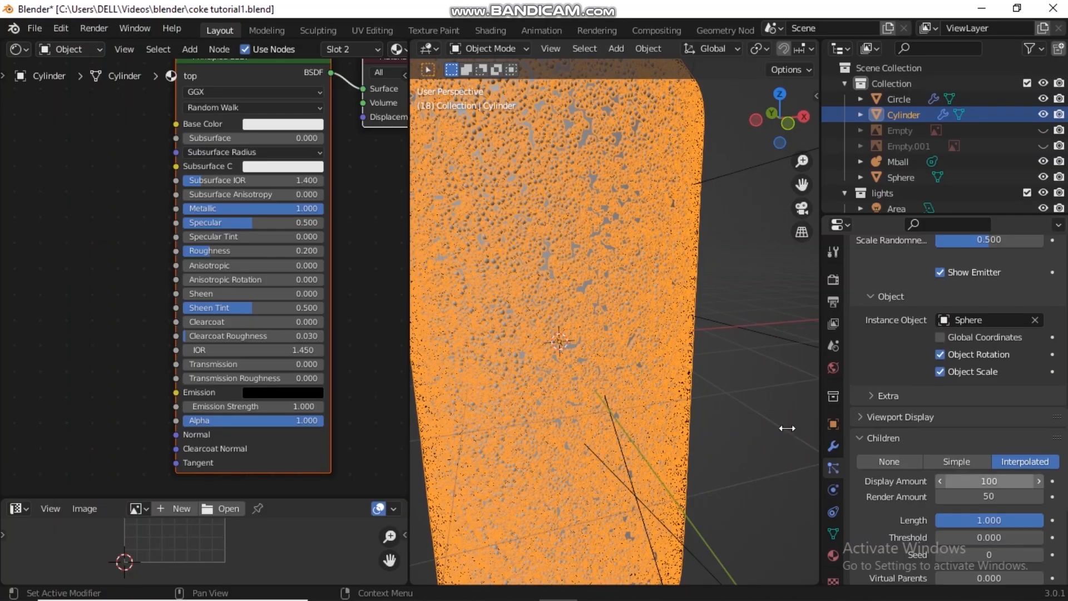
pyautogui.click(989, 496)
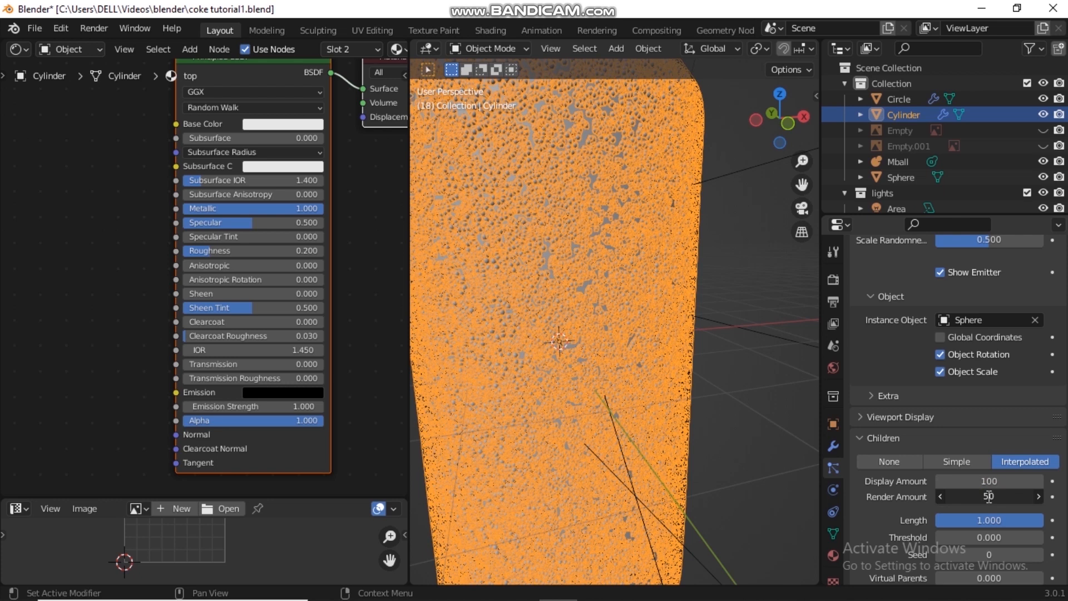
pyautogui.press('Return')
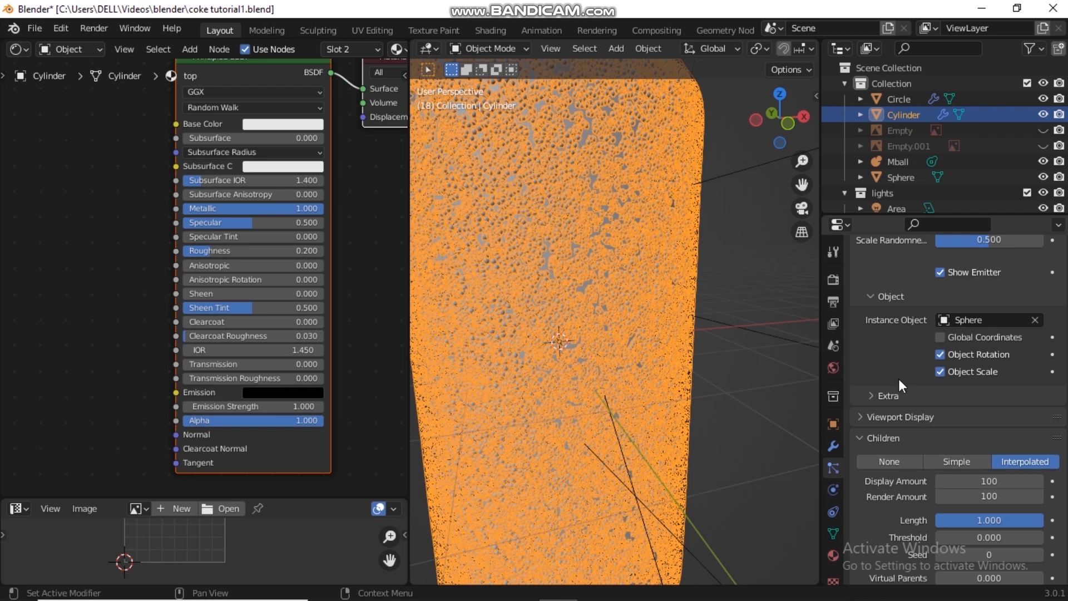
# Check the droplet density around the can and reduce the children's Display Amount to 50
pyautogui.moveTo(619, 338); pyautogui.dragTo(658, 351, button='middle')
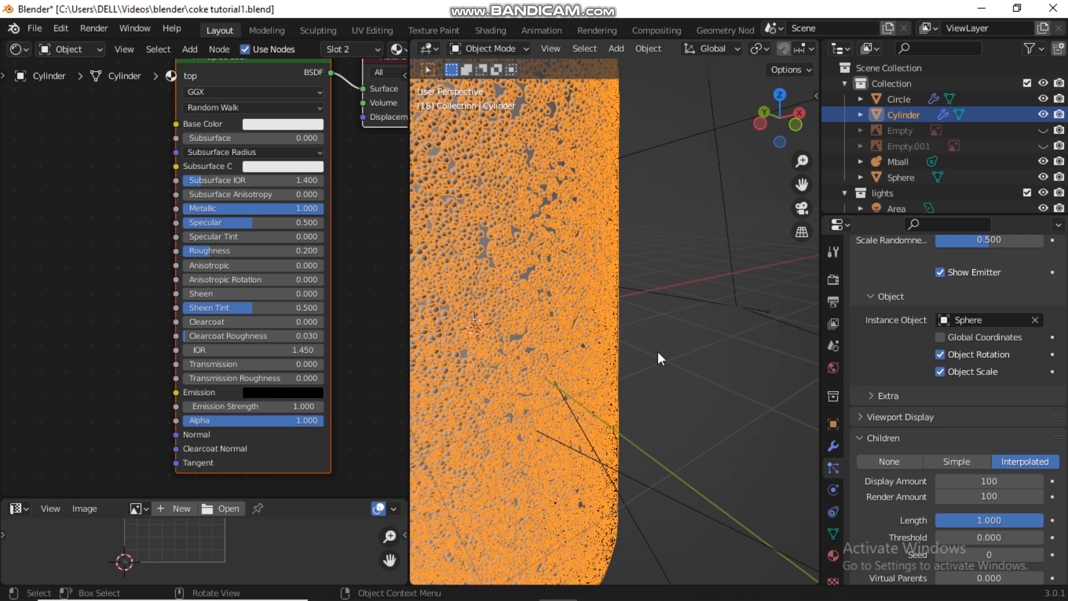
pyautogui.scroll(-1, 658, 352)
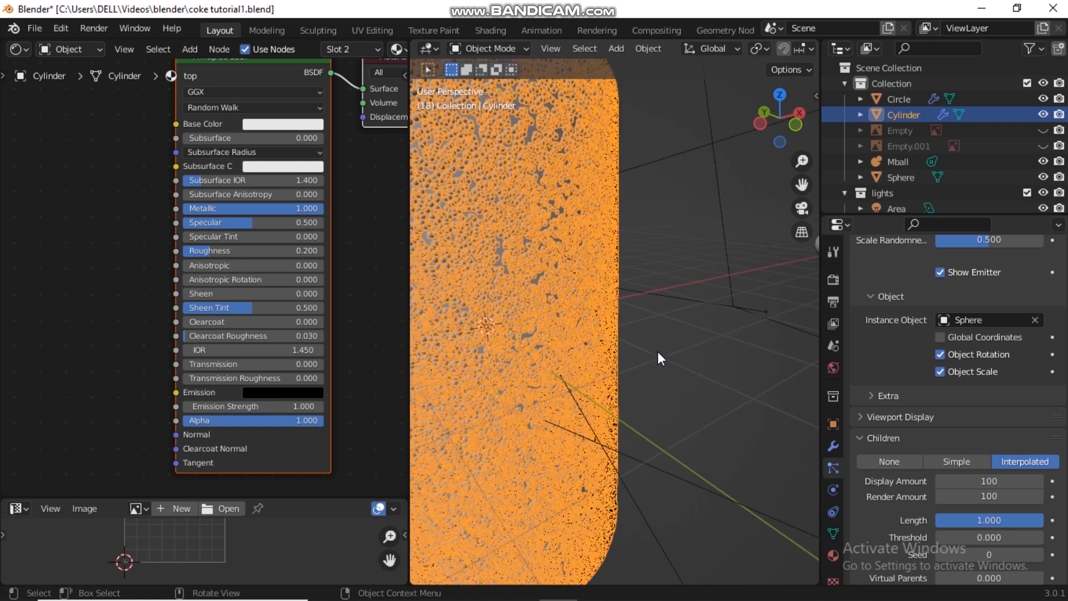
pyautogui.scroll(-1, 658, 351)
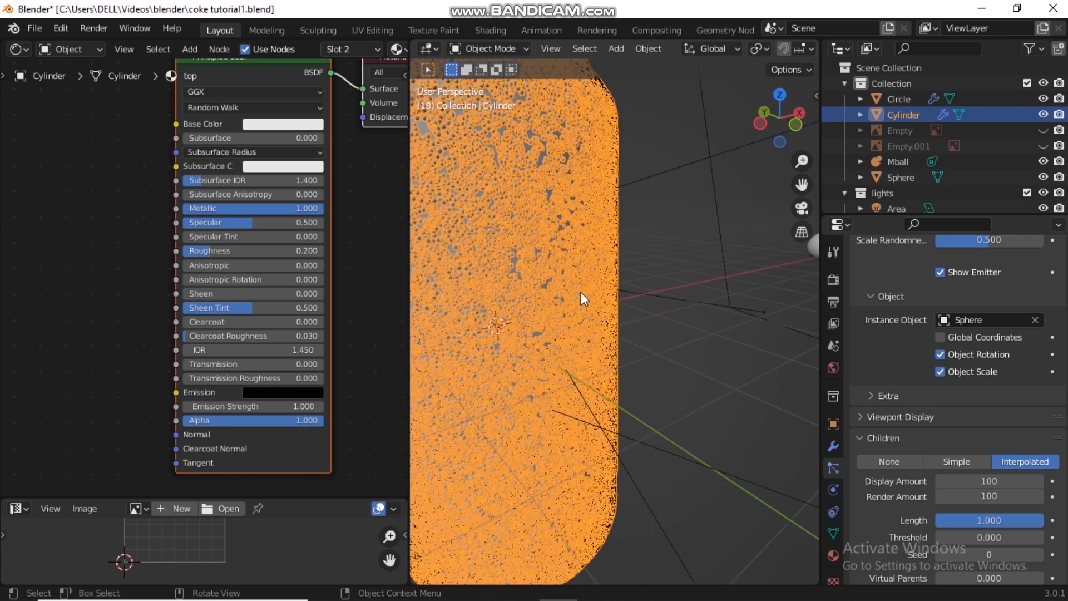
pyautogui.moveTo(581, 292); pyautogui.dragTo(609, 289, button='middle')
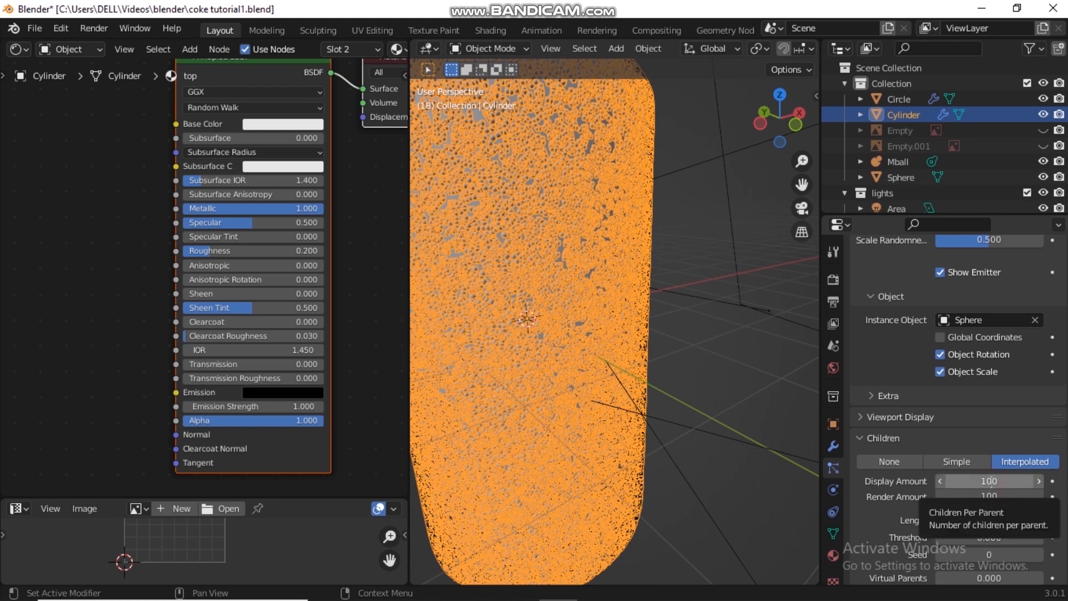
pyautogui.click(990, 480)
pyautogui.write('5')
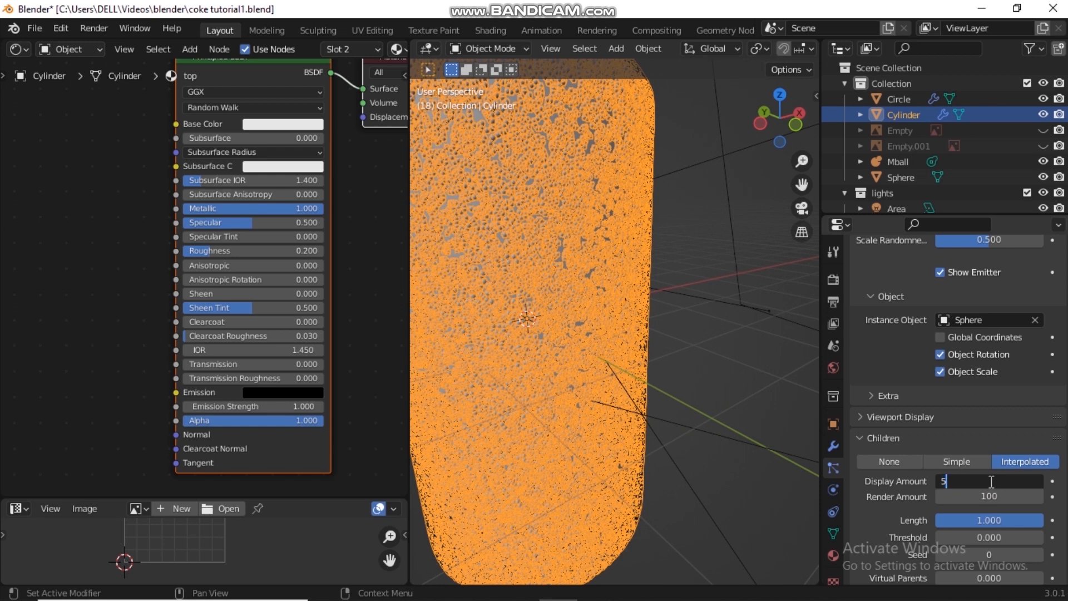
pyautogui.write('0')
pyautogui.press('Return')
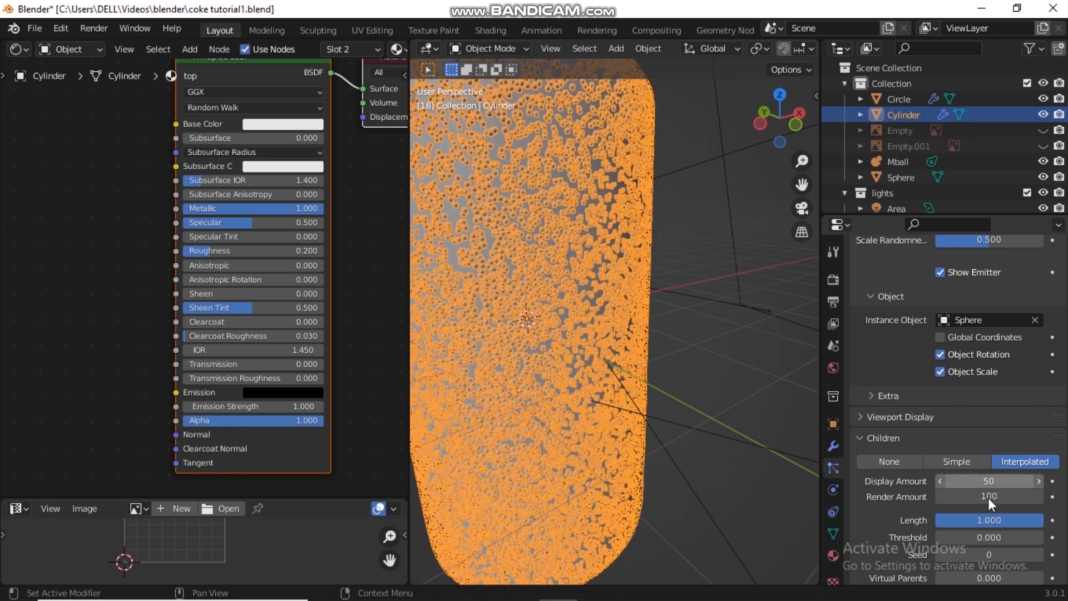
# Set the Render Amount of the sphare system's children to 50
pyautogui.click(992, 497)
pyautogui.write('50')
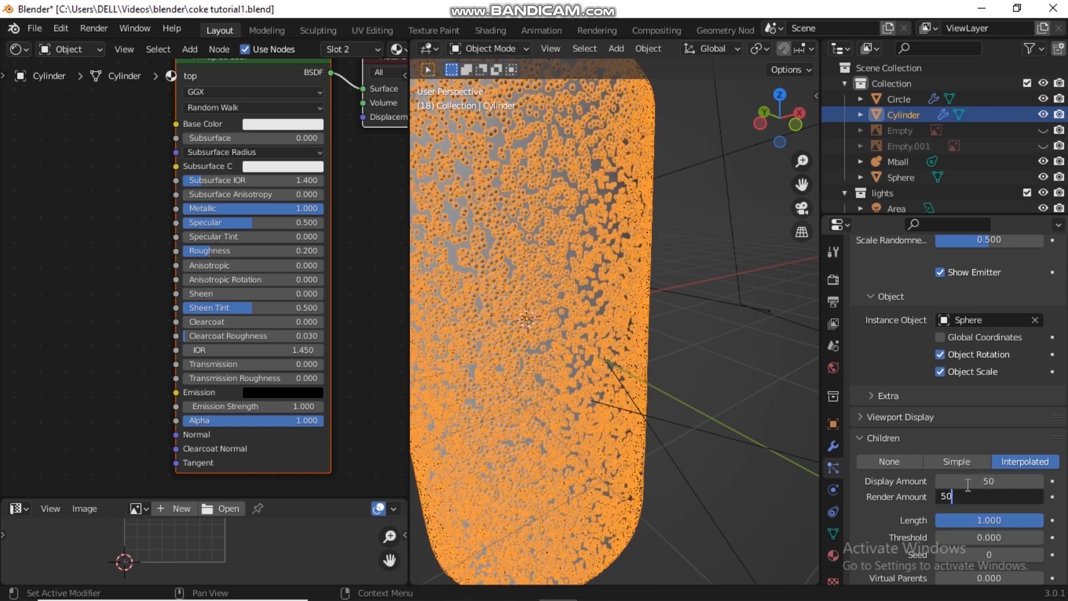
pyautogui.press('Return')
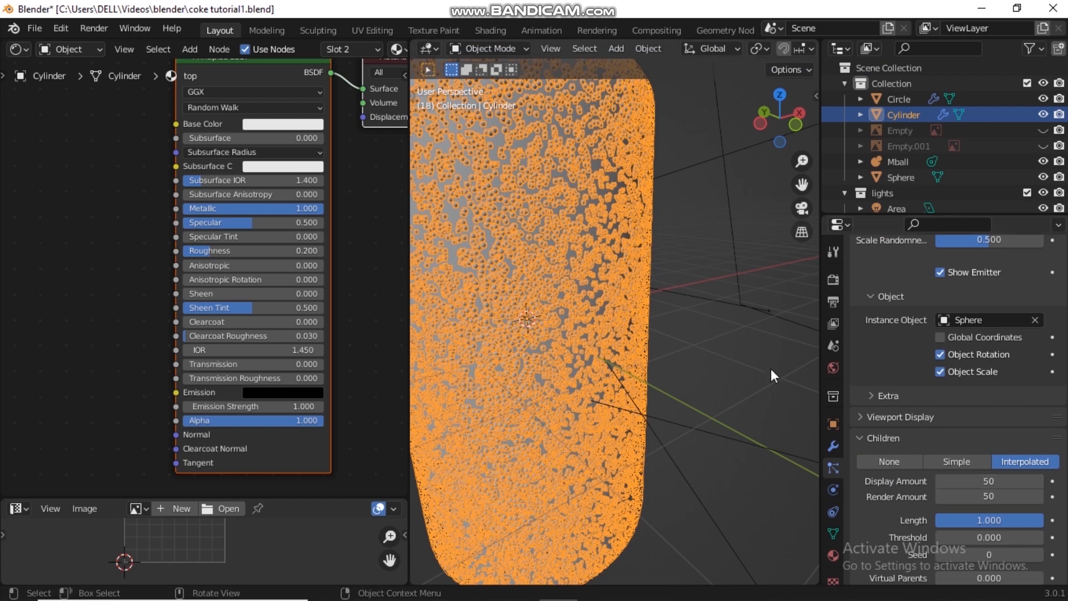
pyautogui.scroll(7, 1000, 275)
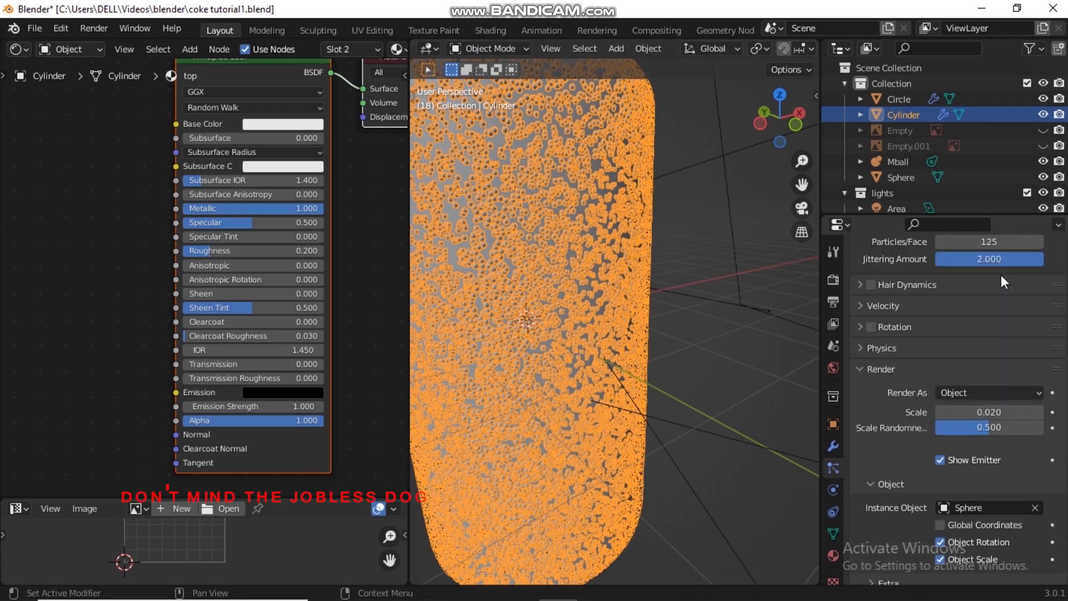
pyautogui.scroll(-1, 1000, 275)
pyautogui.click(1021, 362)
pyautogui.click(1020, 361)
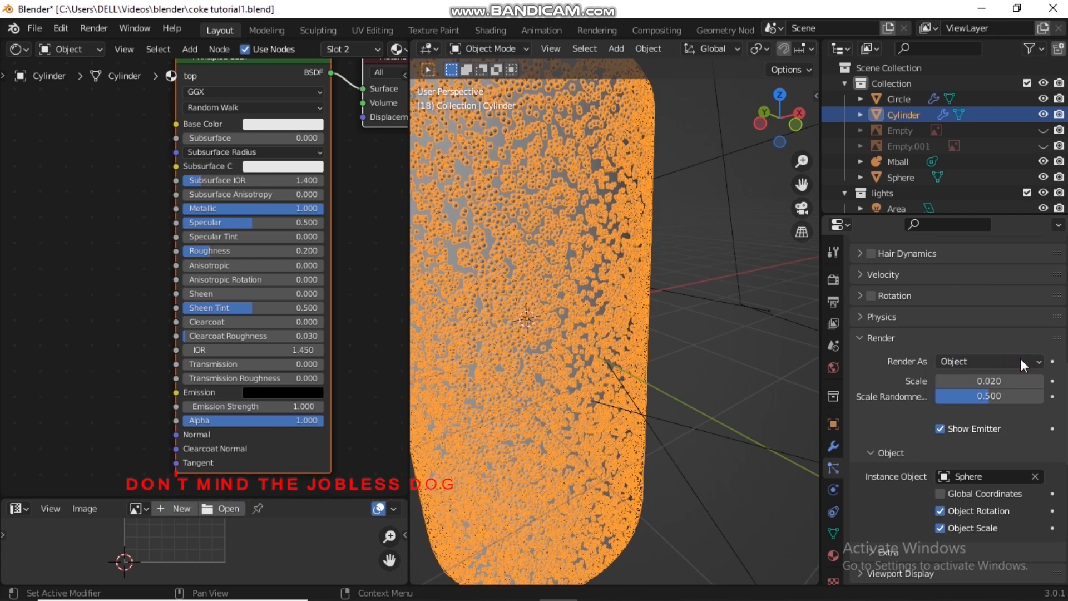
pyautogui.scroll(-1, 717, 278)
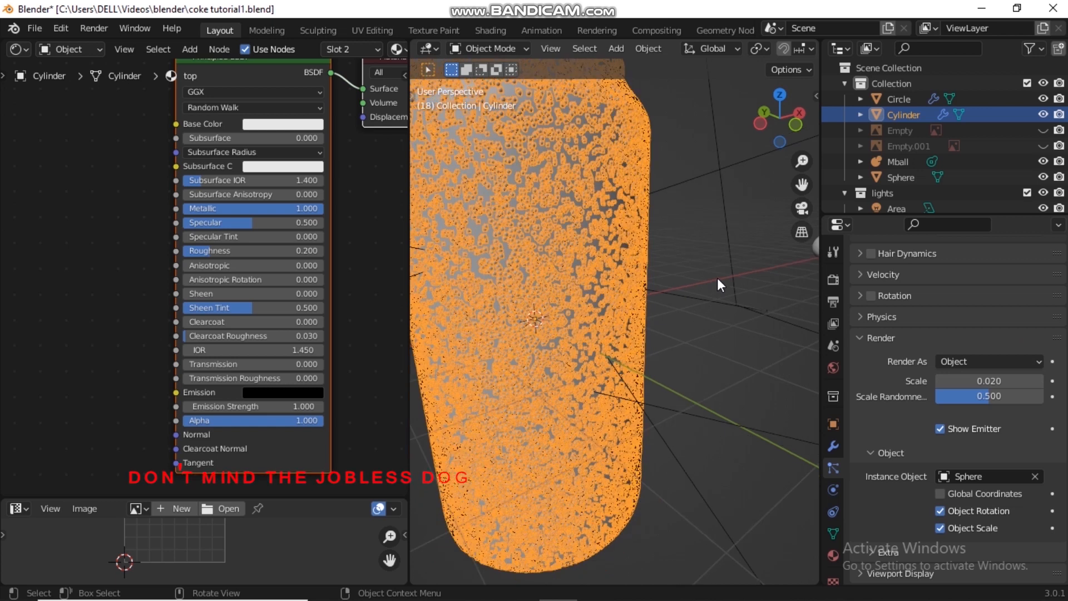
# Assign the existing Material.003 to the small Sphere object beside the can and save the file
pyautogui.scroll(-2, 716, 278)
pyautogui.scroll(-1, 796, 258)
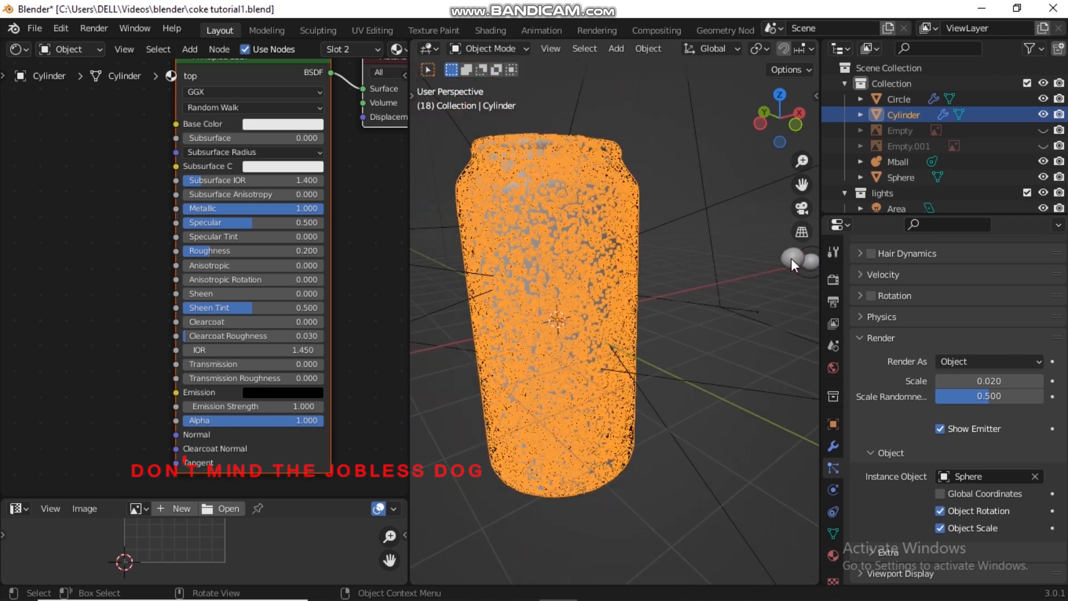
pyautogui.click(791, 258)
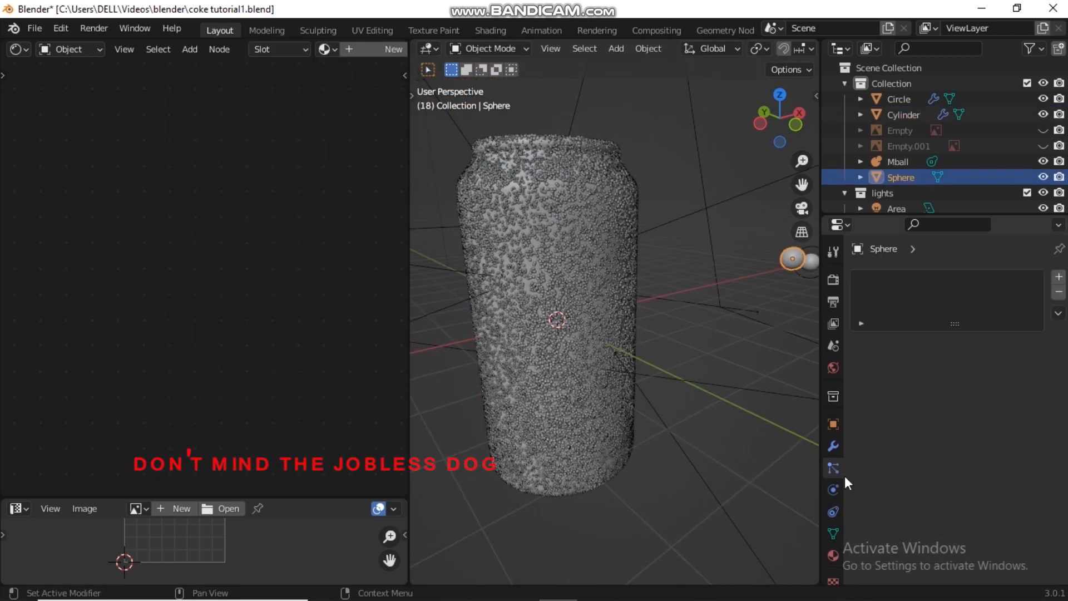
pyautogui.click(832, 444)
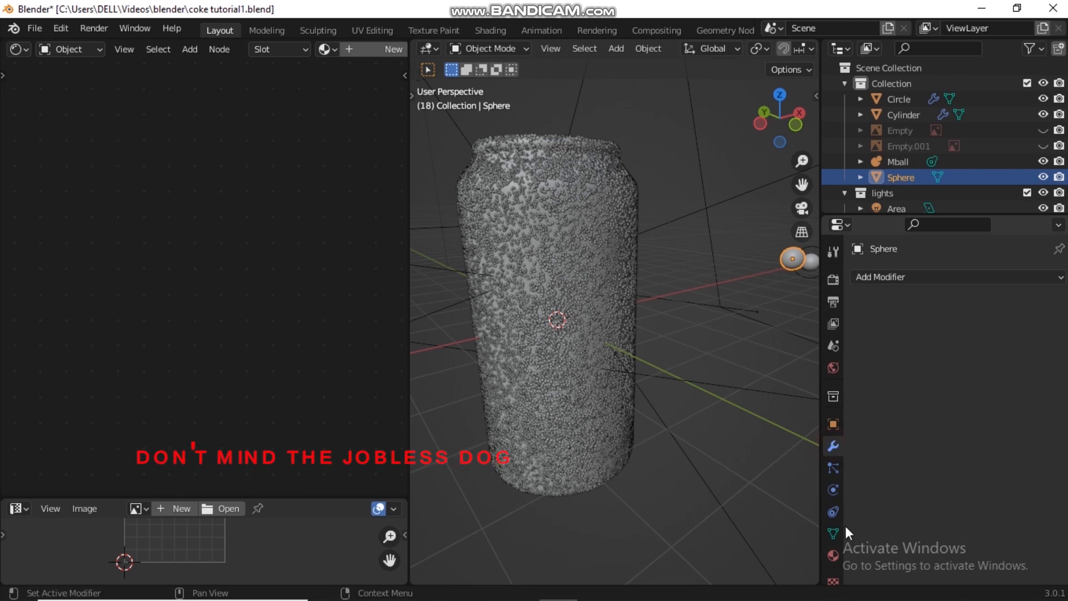
pyautogui.click(832, 555)
pyautogui.click(860, 343)
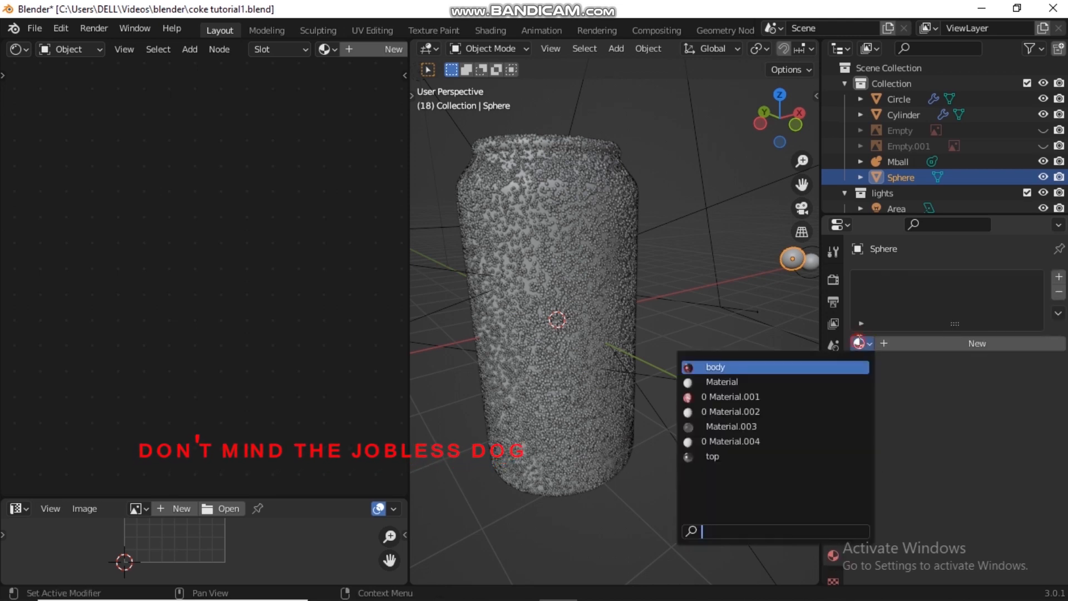
pyautogui.click(726, 426)
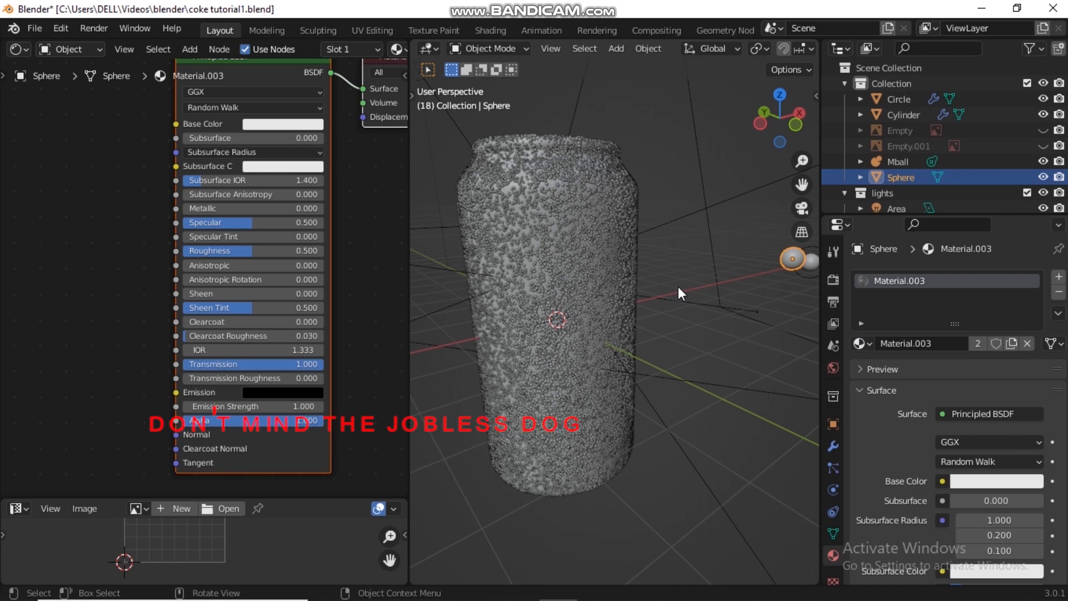
pyautogui.hotkey('ctrl', 's')
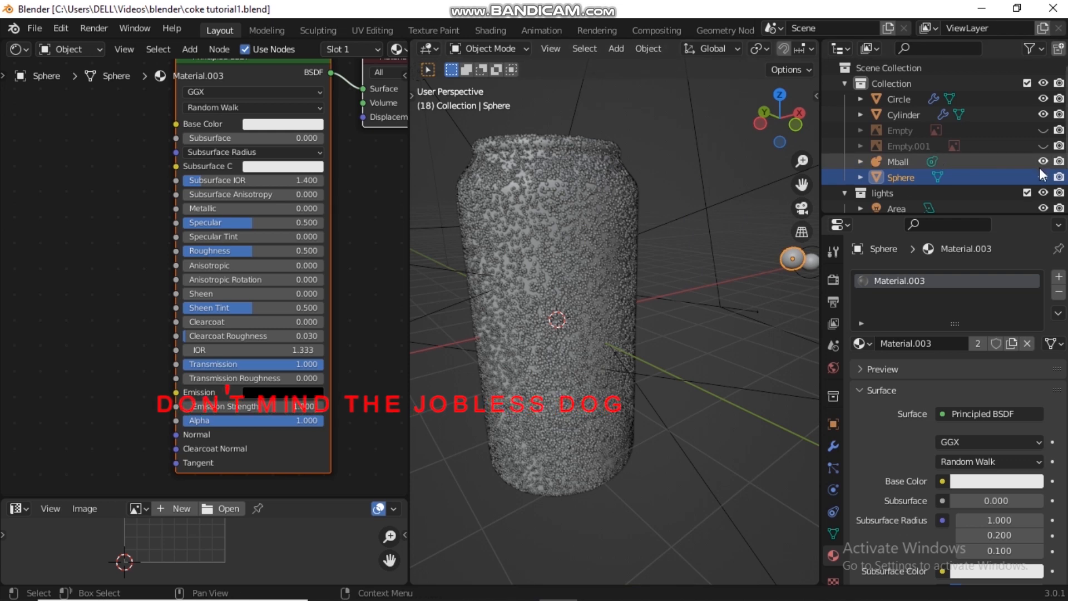
# Switch the viewport to rendered shading and examine the droplets on the can up close
pyautogui.scroll(-2, 1042, 174)
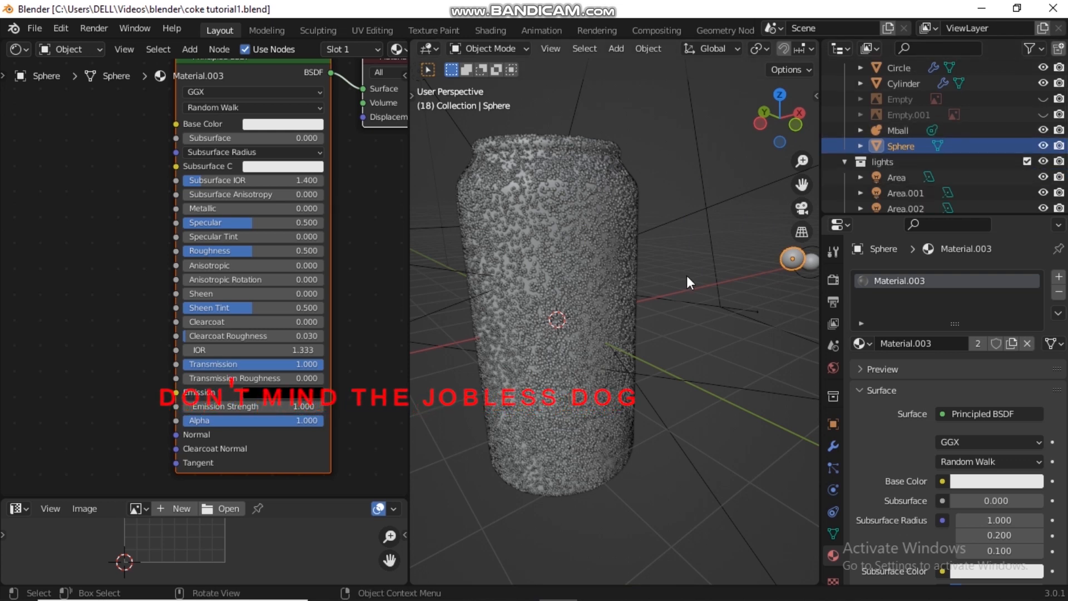
pyautogui.press('z')
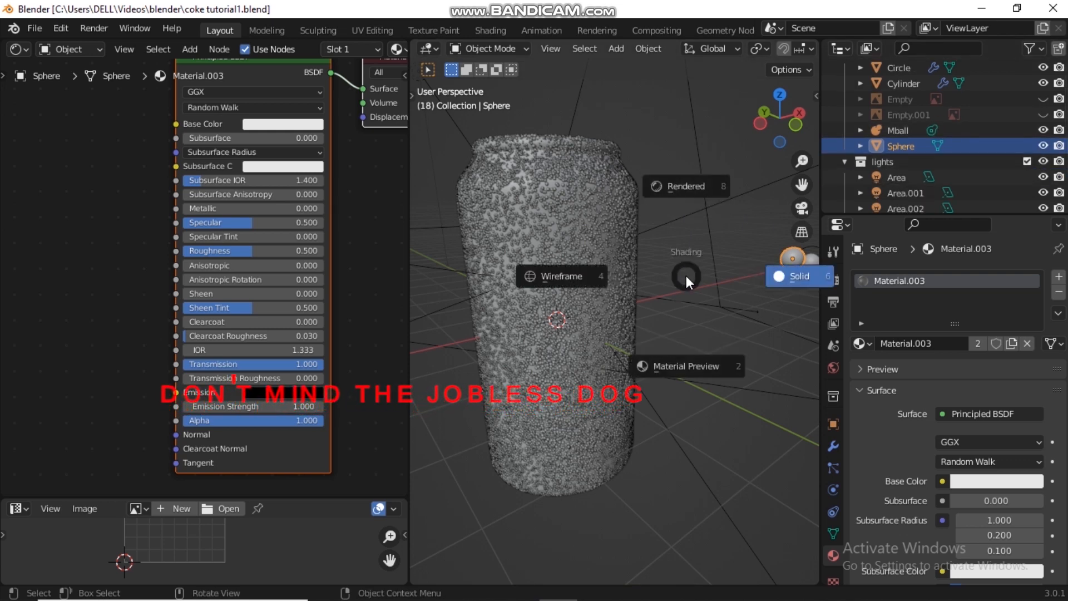
pyautogui.click(698, 192)
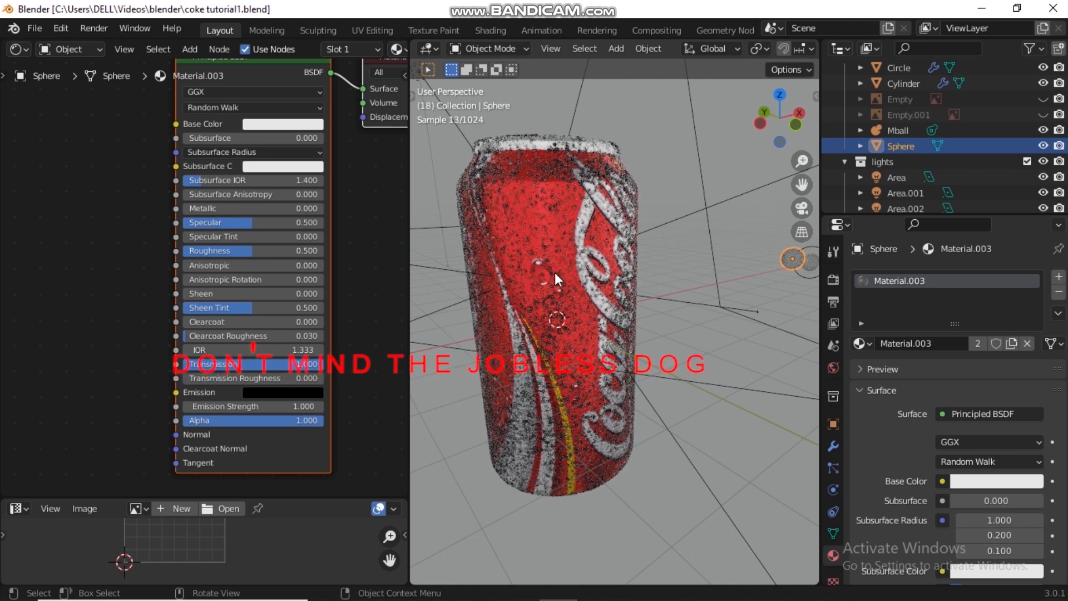
pyautogui.scroll(3, 555, 272)
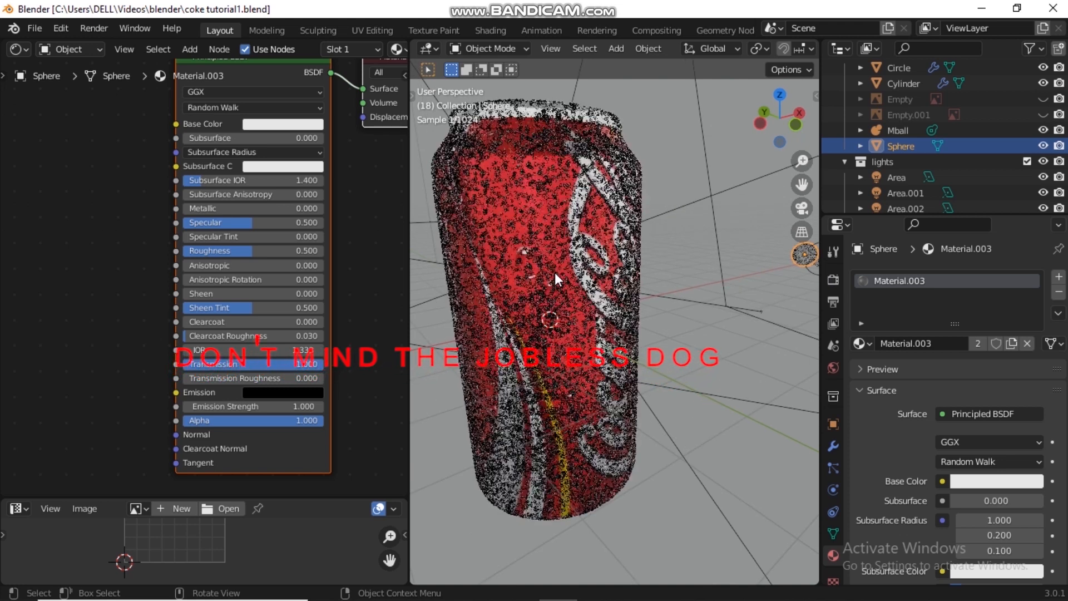
pyautogui.scroll(2, 555, 272)
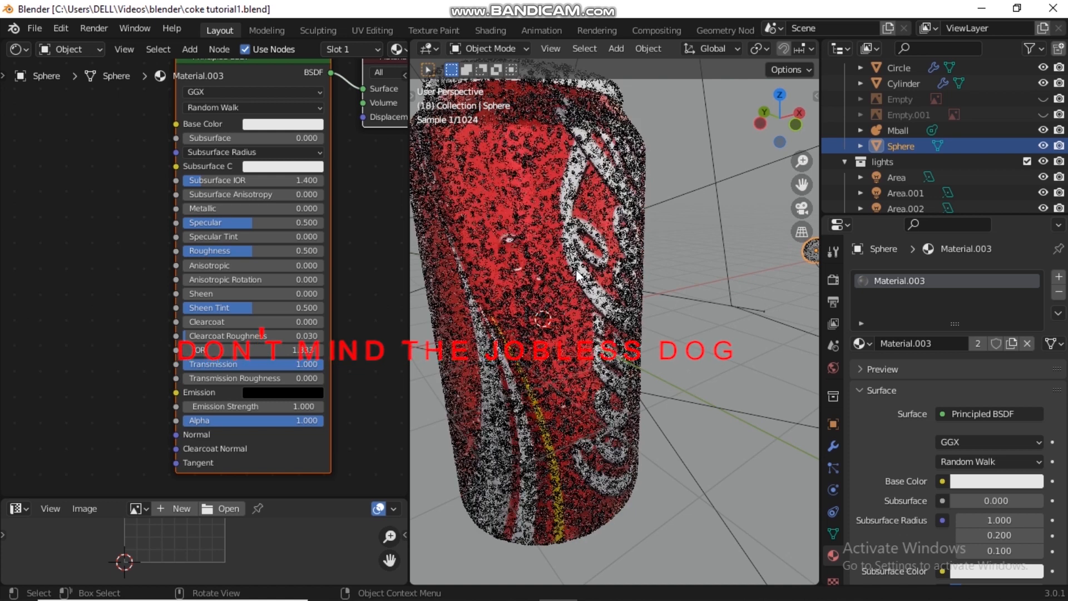
pyautogui.scroll(1, 576, 273)
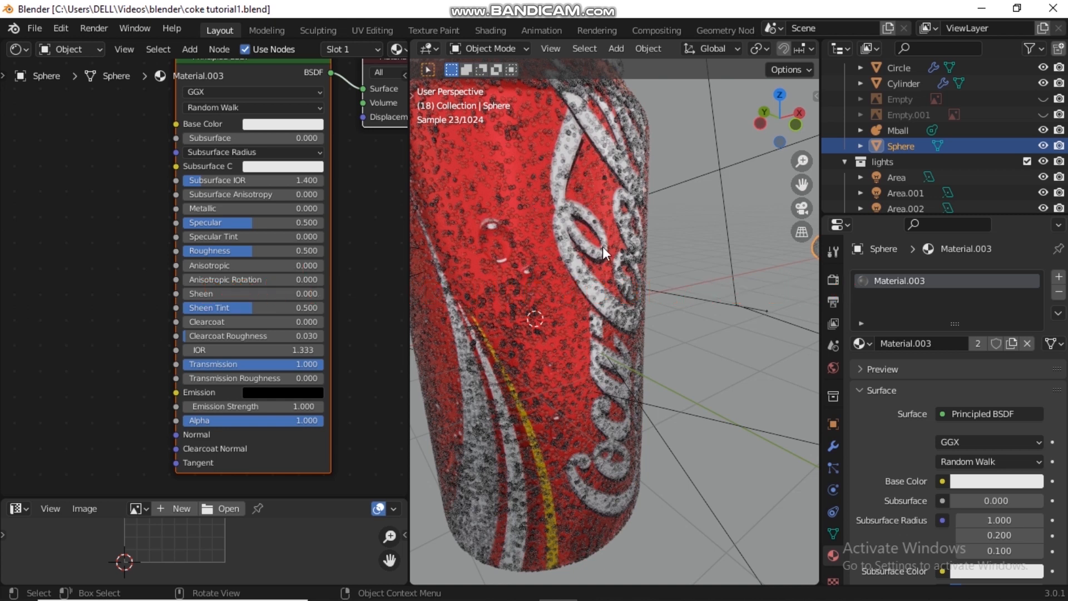
pyautogui.moveTo(603, 246); pyautogui.dragTo(609, 262, button='middle')
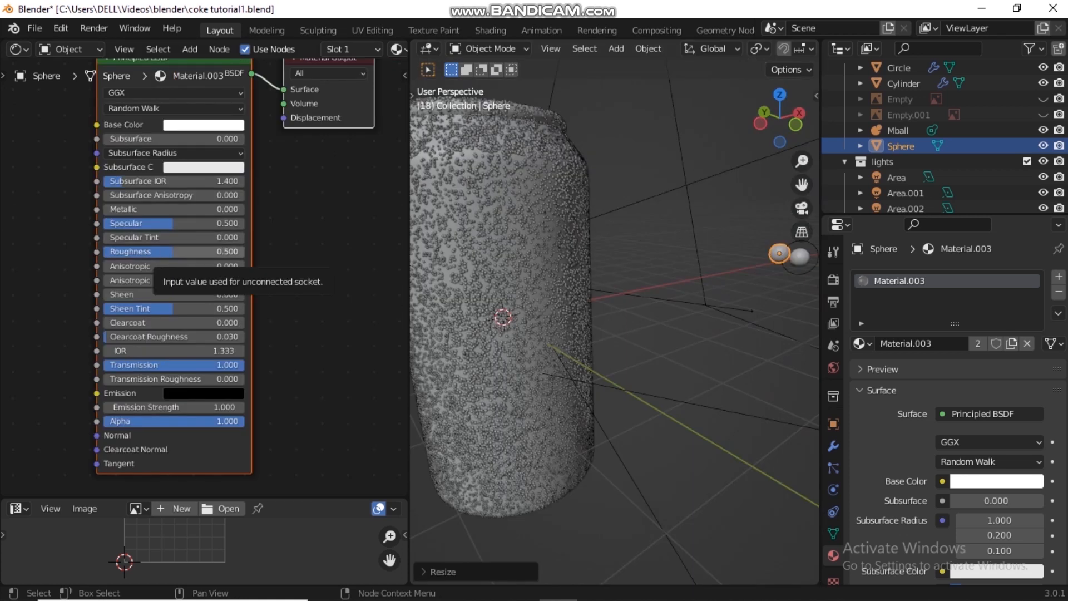
# Set Material.003's Roughness to 0.000, move the Material Output node farther from the Principled BSDF, and save the file
pyautogui.moveTo(176, 252); pyautogui.dragTo(105, 252)
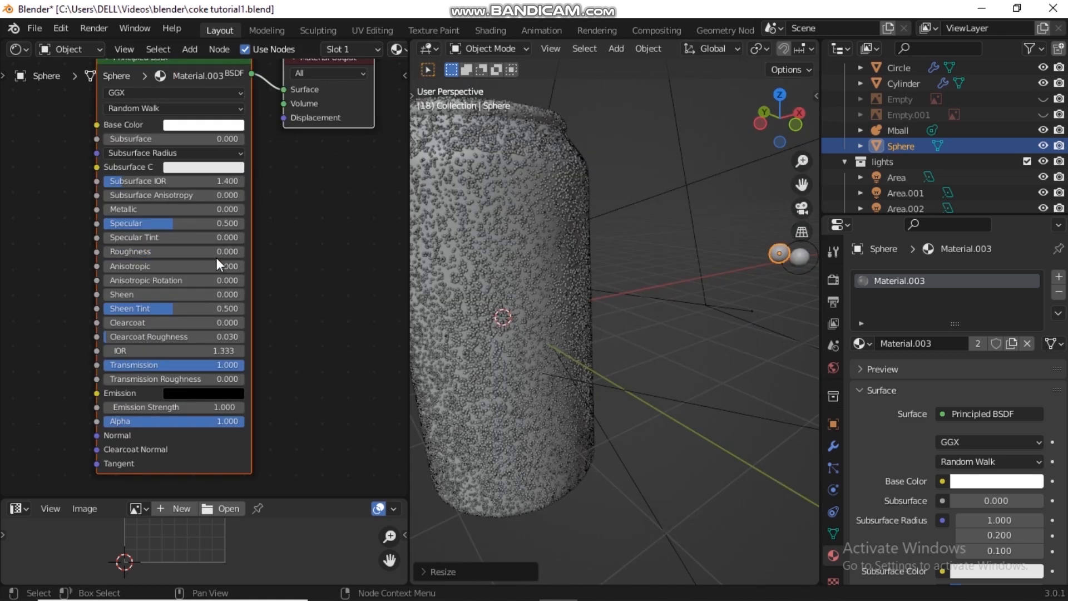
pyautogui.scroll(-2, 265, 231)
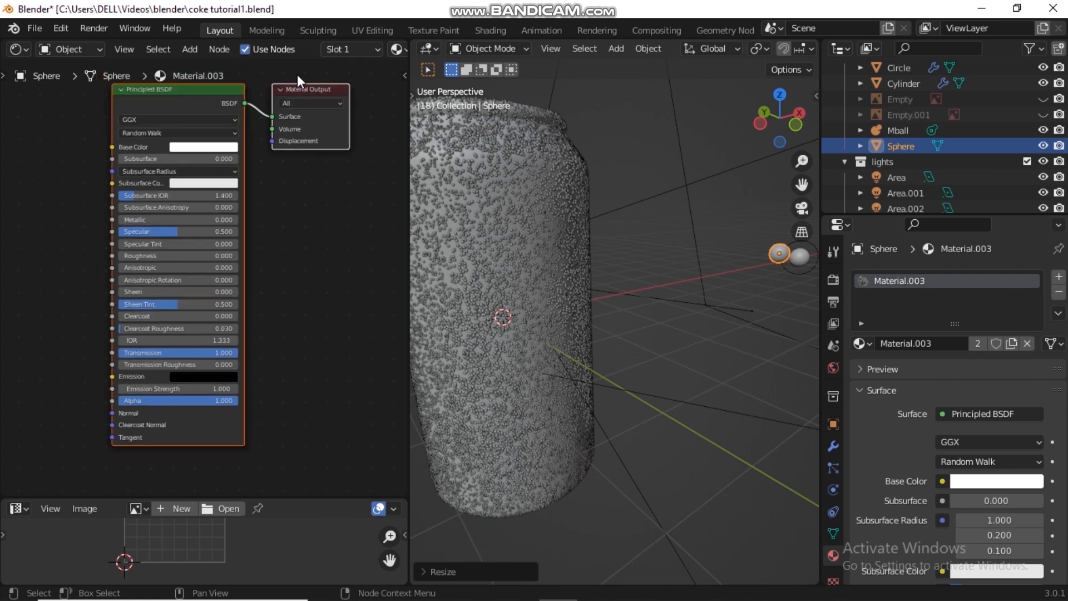
pyautogui.moveTo(295, 89); pyautogui.dragTo(347, 105)
pyautogui.click(261, 105)
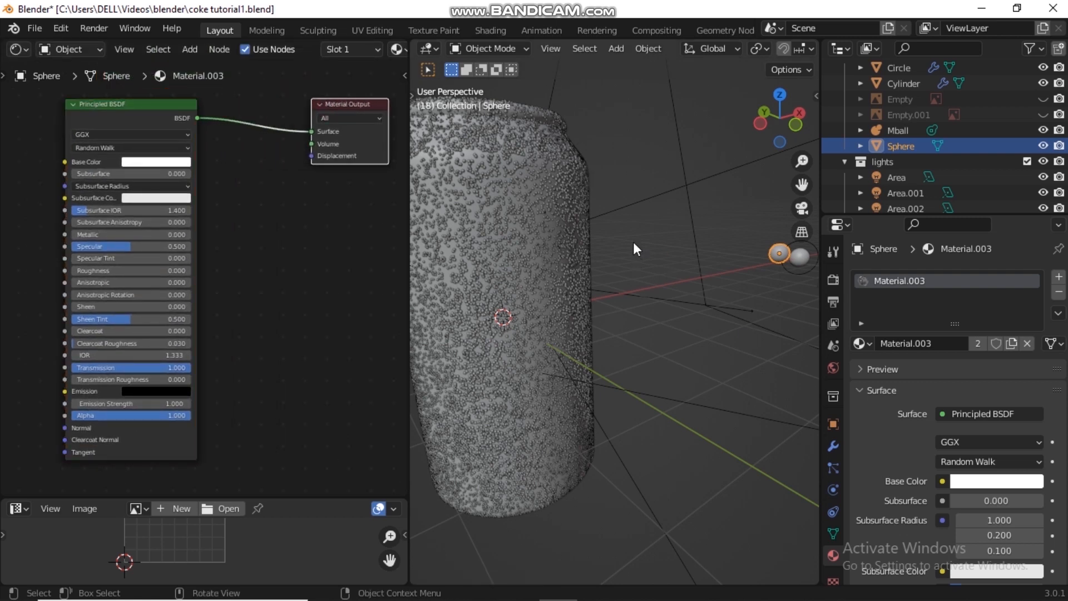
pyautogui.keyDown('shift'); pyautogui.moveTo(539, 247); pyautogui.dragTo(595, 233, button='middle'); pyautogui.keyUp('shift')
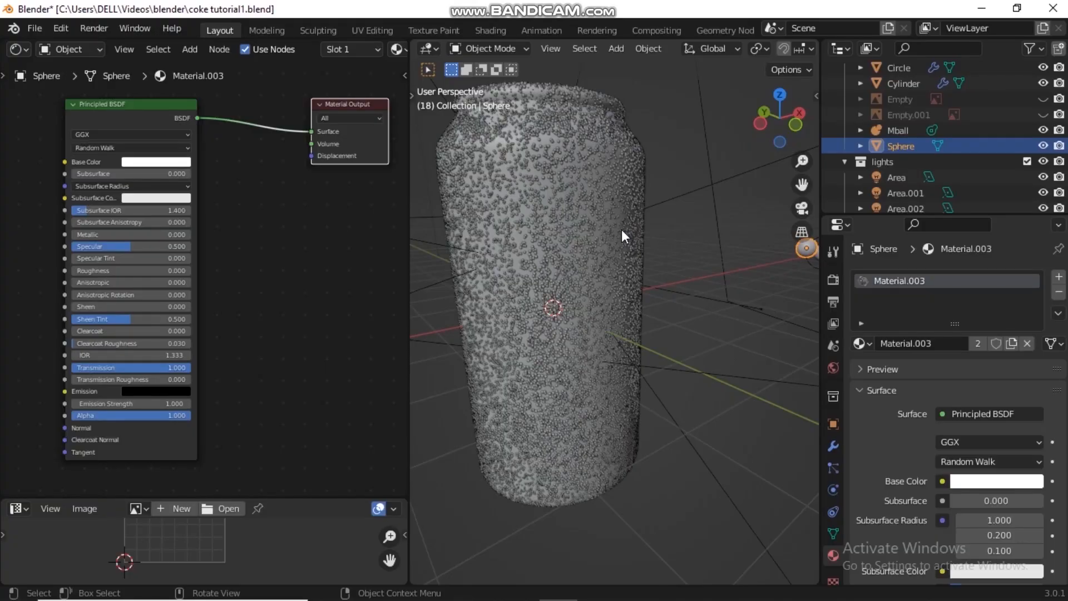
pyautogui.hotkey('ctrl', 's')
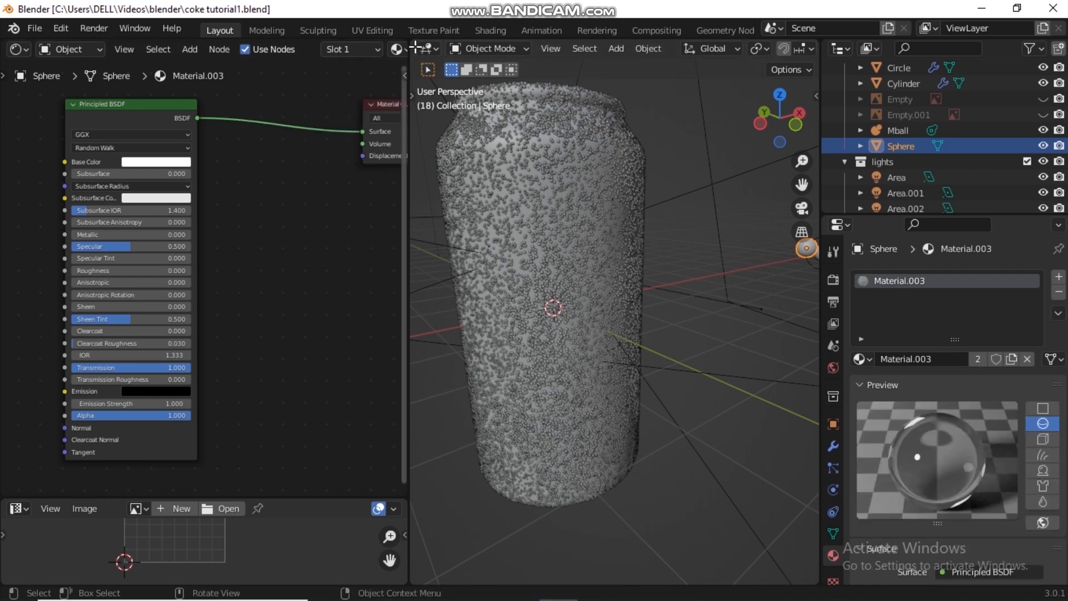
# Expand the 3D viewport over the shader editor and inspect the can's droplets up close in rendered shading
pyautogui.moveTo(416, 48); pyautogui.dragTo(339, 81)
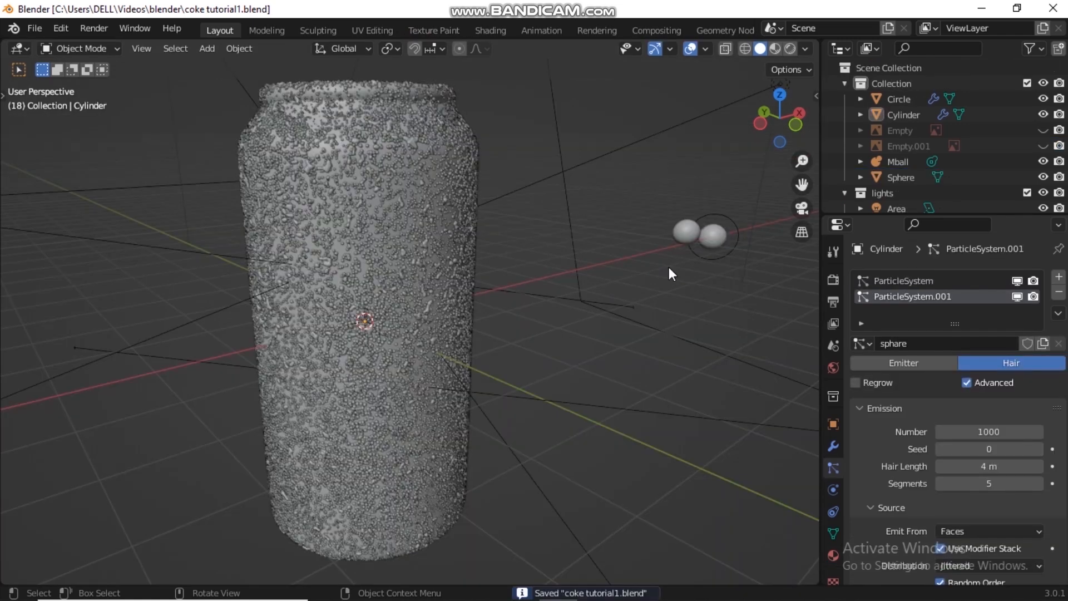
pyautogui.press('z')
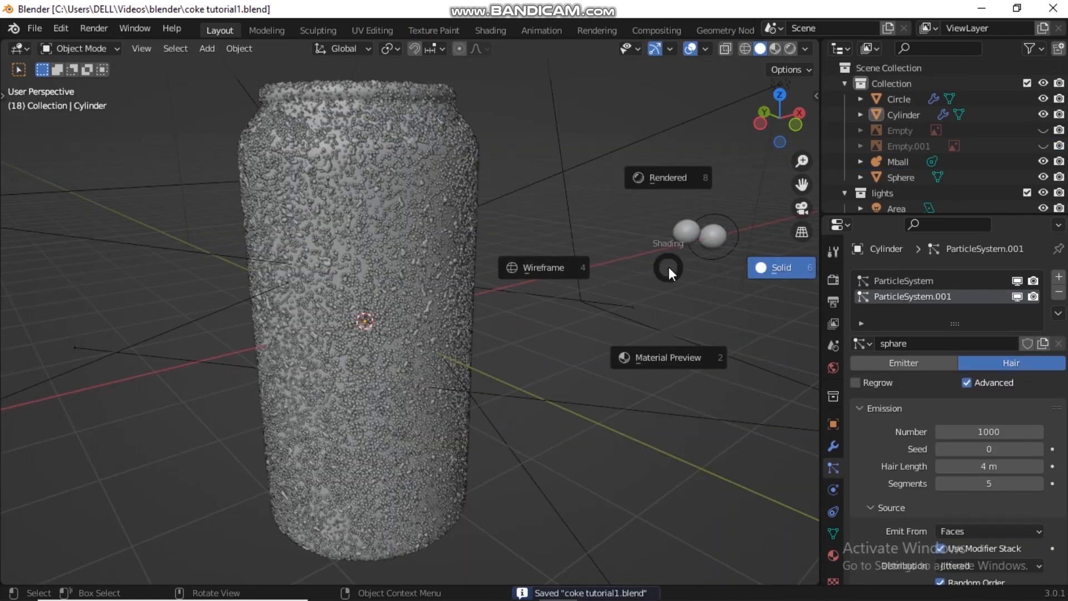
pyautogui.click(643, 177)
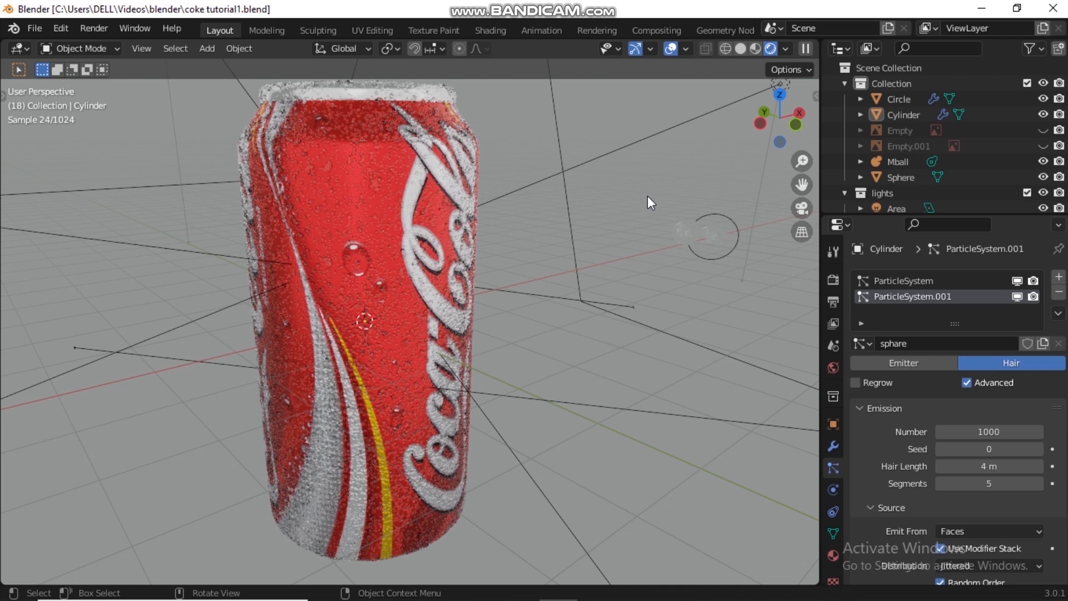
pyautogui.scroll(3, 381, 275)
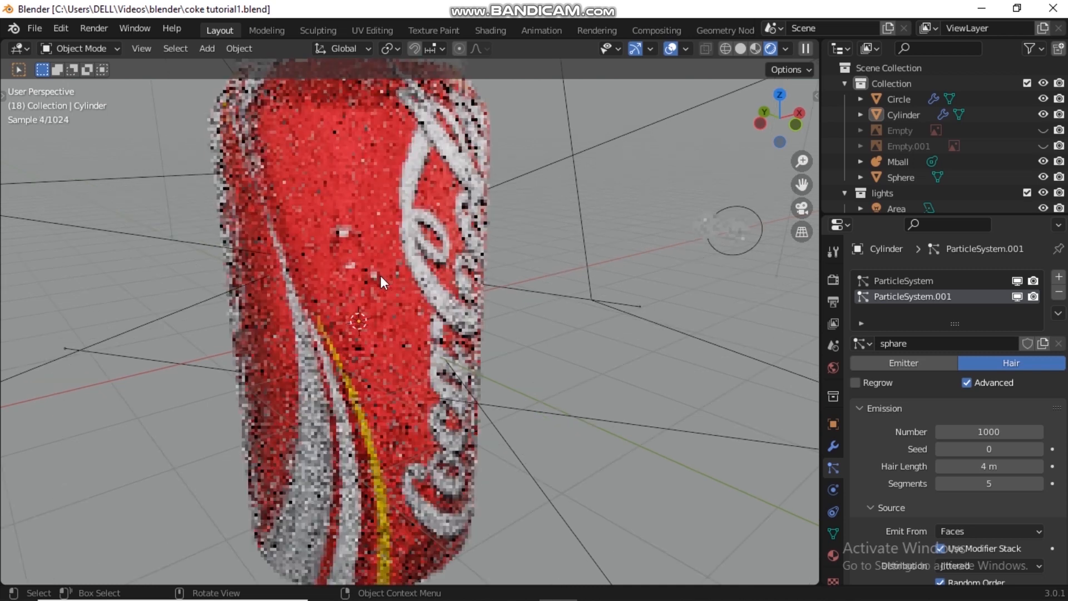
pyautogui.scroll(2, 380, 275)
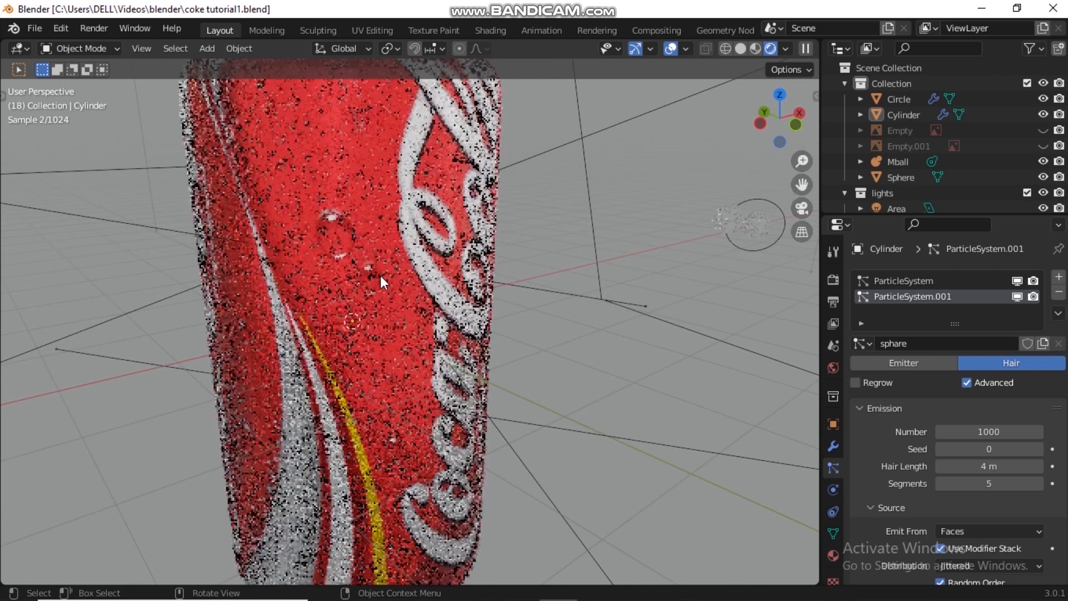
pyautogui.scroll(1, 381, 276)
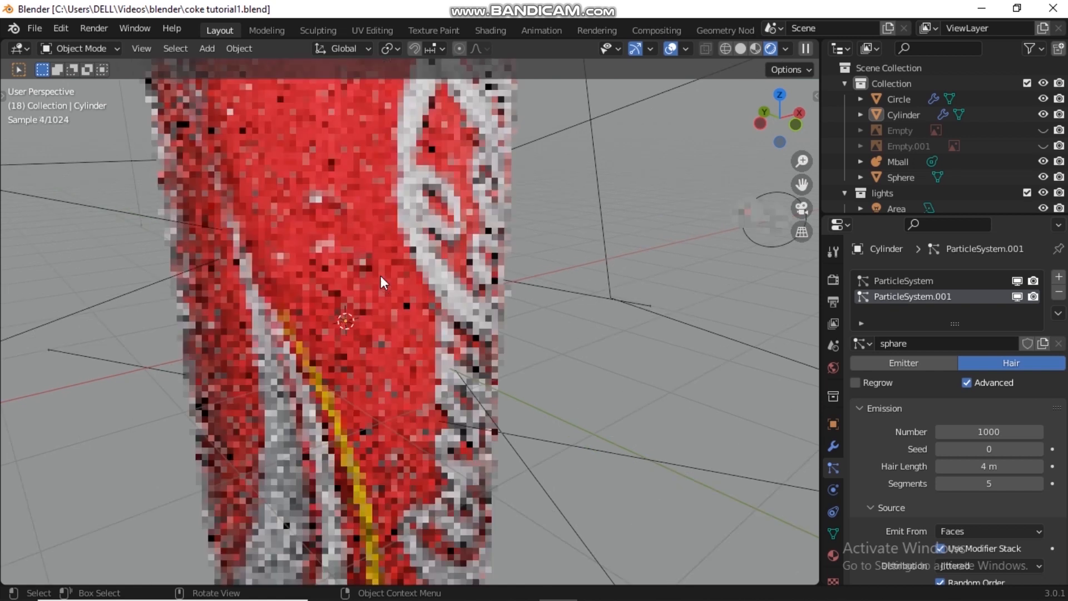
pyautogui.scroll(2, 381, 276)
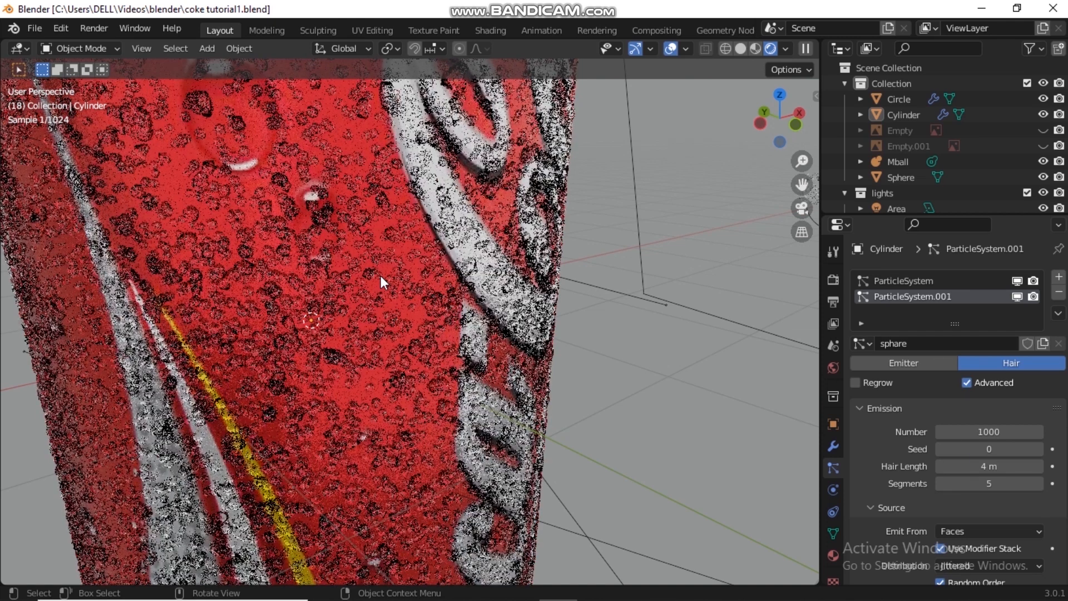
# Return the viewport to solid shading, save the file, and view the droplet coverage on the whole can
pyautogui.press('z')
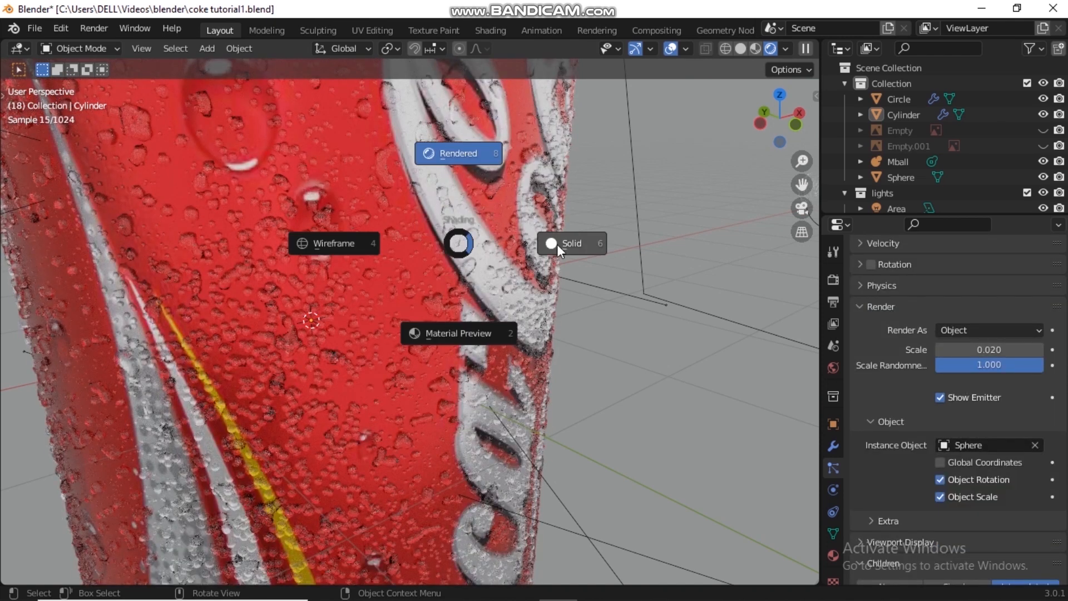
pyautogui.click(558, 247)
pyautogui.hotkey('ctrl', 's')
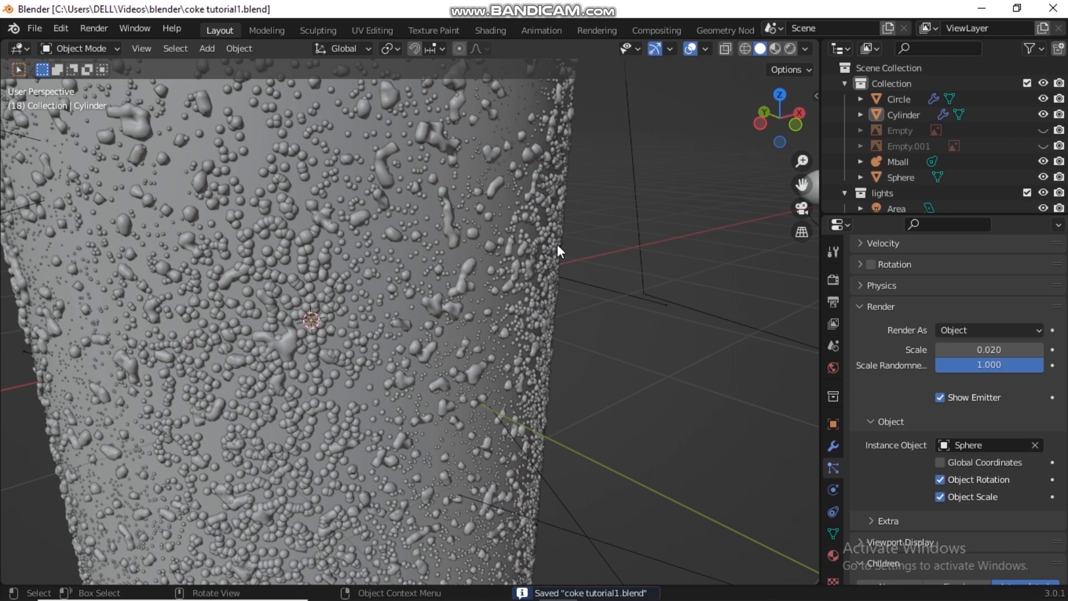
pyautogui.scroll(-3, 557, 249)
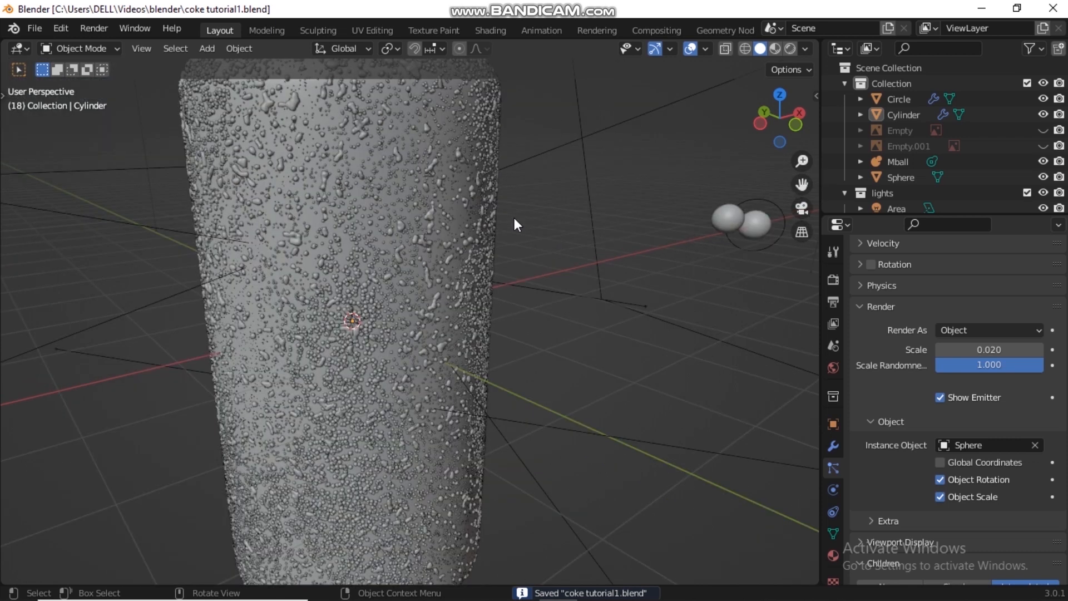
pyautogui.scroll(-2, 514, 223)
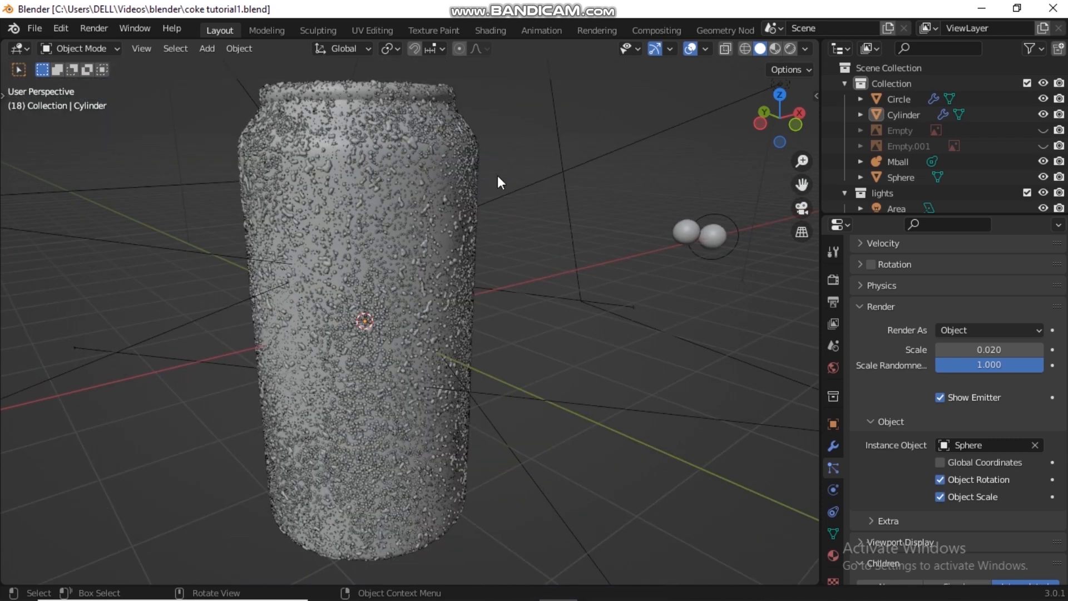
pyautogui.moveTo(467, 250); pyautogui.dragTo(481, 243, button='middle')
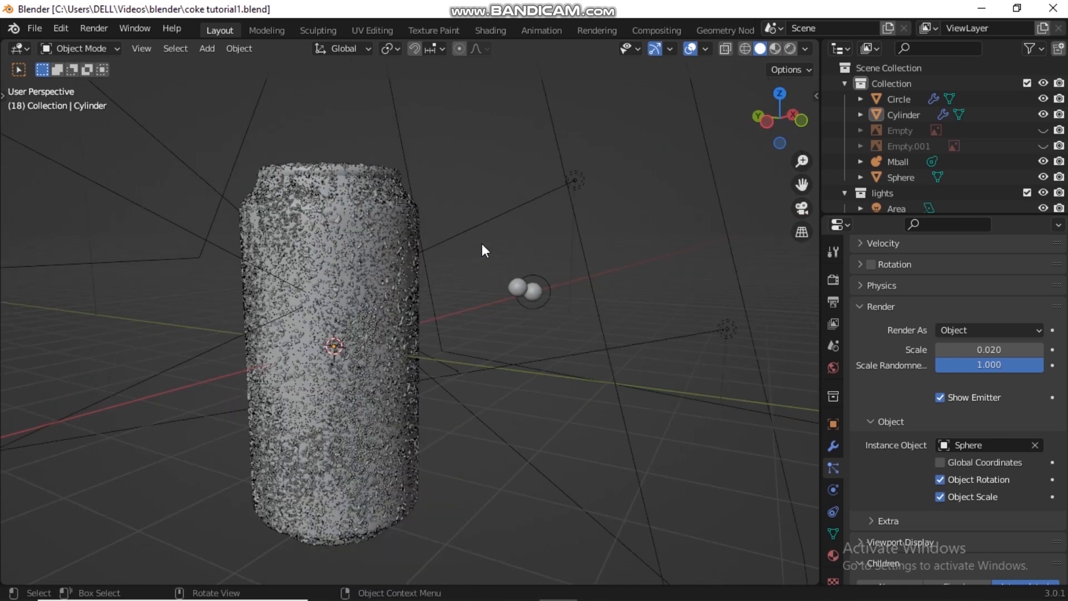
# Split the 3D viewport into two side-by-side areas and turn off the viewport display of both of the Cylinder's particle systems
pyautogui.keyDown('shift'); pyautogui.moveTo(545, 228); pyautogui.dragTo(545, 228, button='middle'); pyautogui.keyUp('shift')
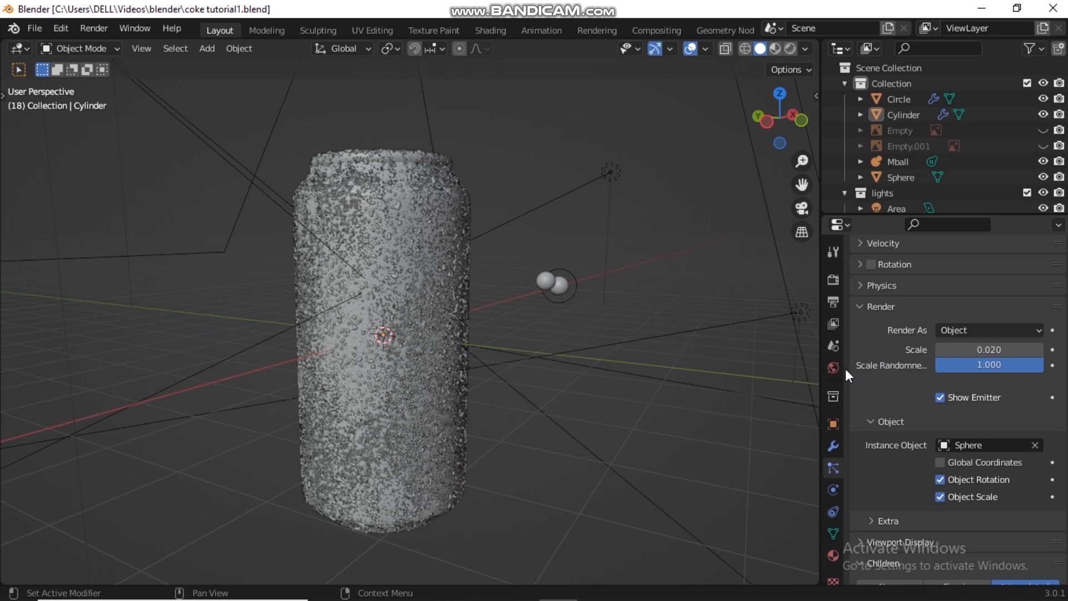
pyautogui.moveTo(2, 56); pyautogui.dragTo(451, 140)
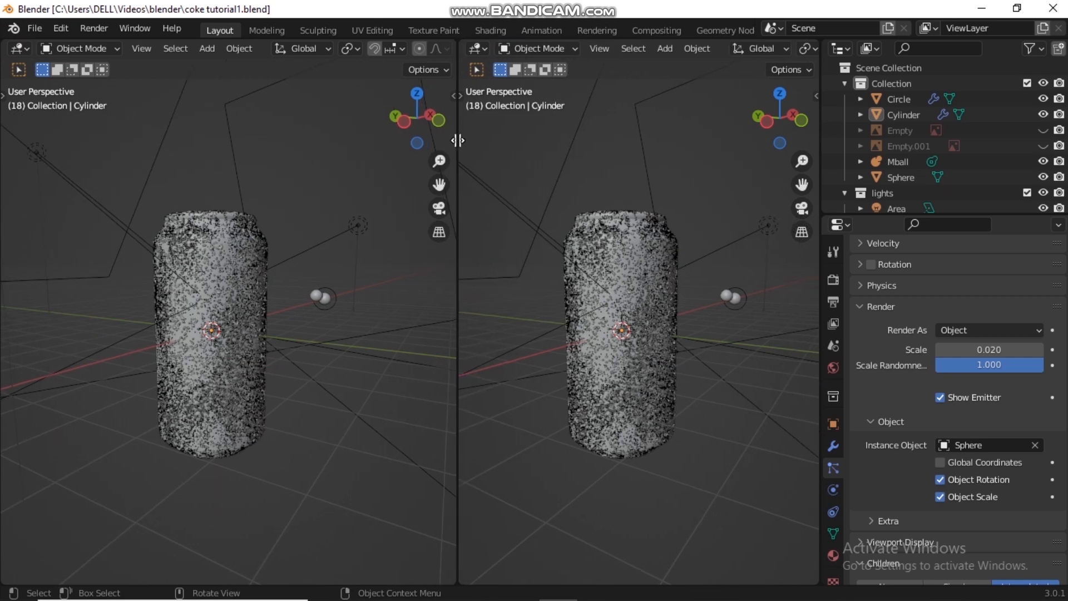
pyautogui.click(901, 115)
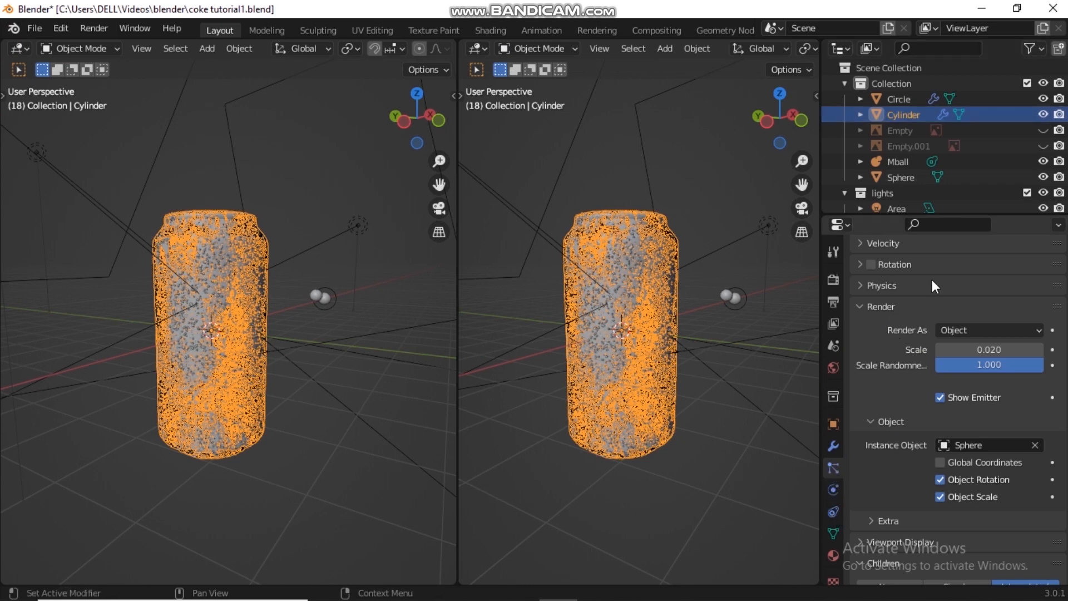
pyautogui.scroll(10, 932, 280)
pyautogui.scroll(2, 1023, 271)
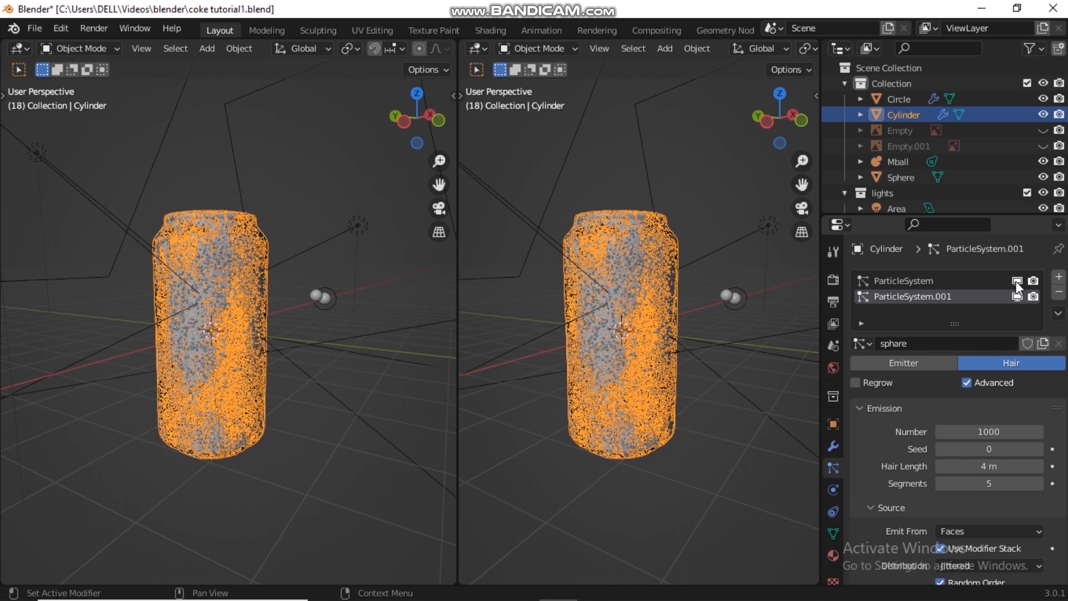
pyautogui.click(1017, 296)
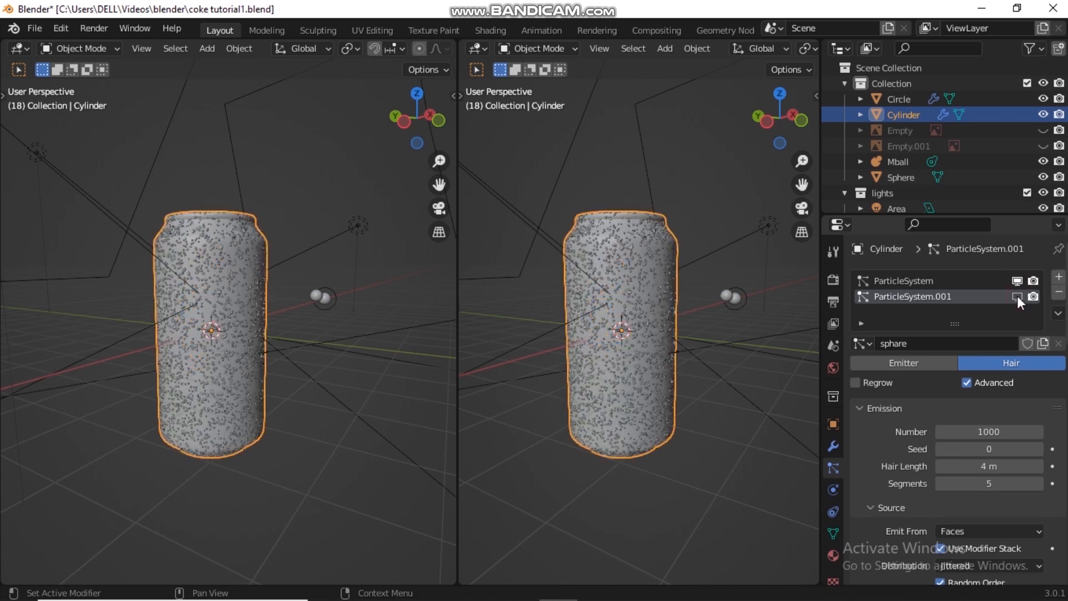
pyautogui.click(1016, 296)
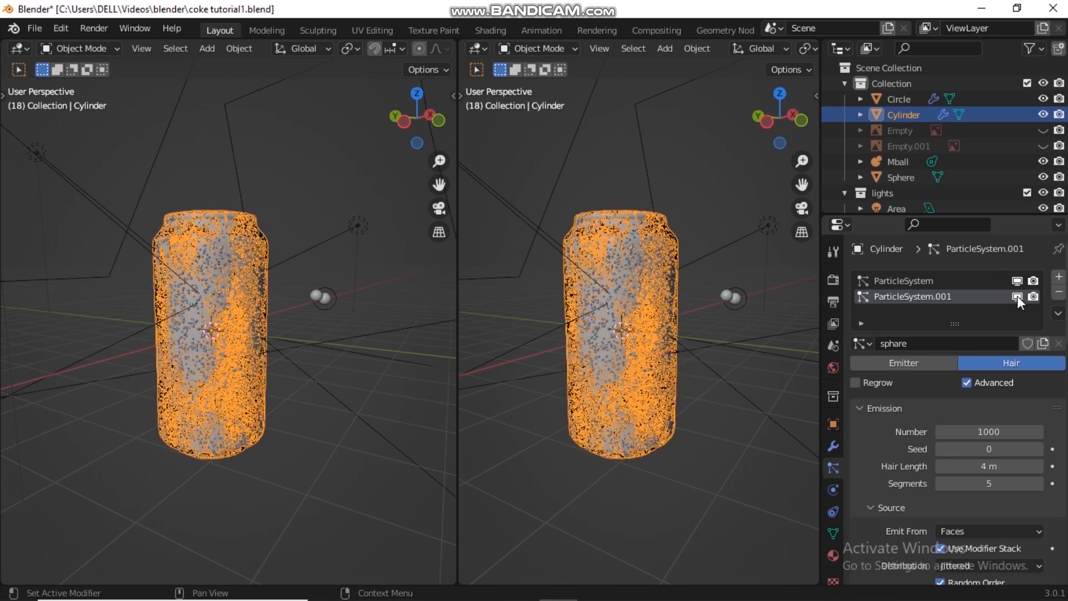
pyautogui.click(1017, 296)
pyautogui.click(1017, 280)
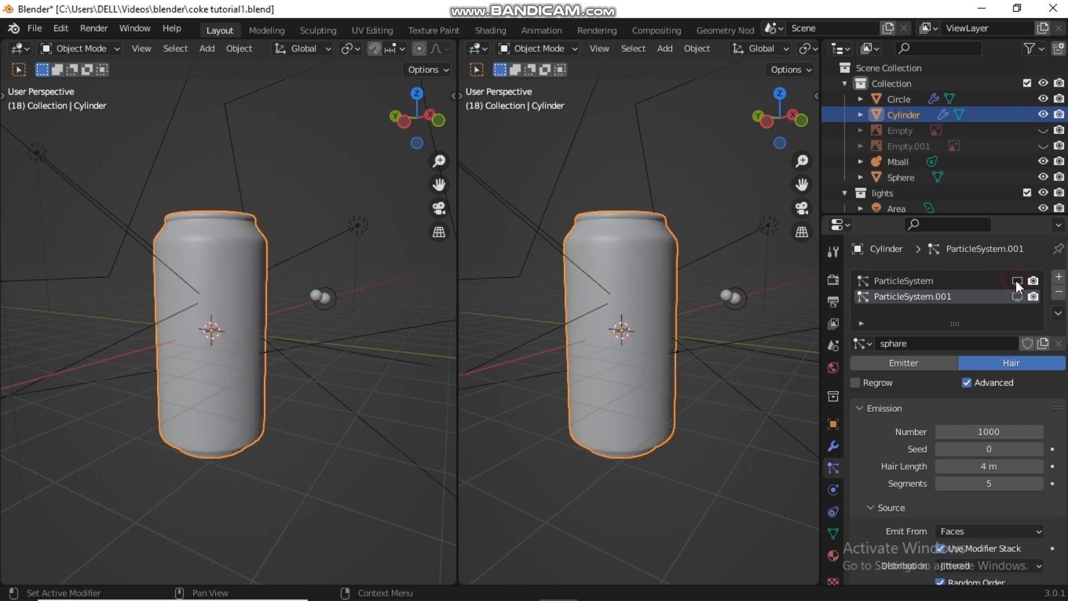
# Change one of the two 3D viewports to the Shader Editor and show the World node tree
pyautogui.moveTo(652, 268); pyautogui.dragTo(644, 307, button='middle')
pyautogui.scroll(-3, 644, 307)
pyautogui.scroll(4, 644, 308)
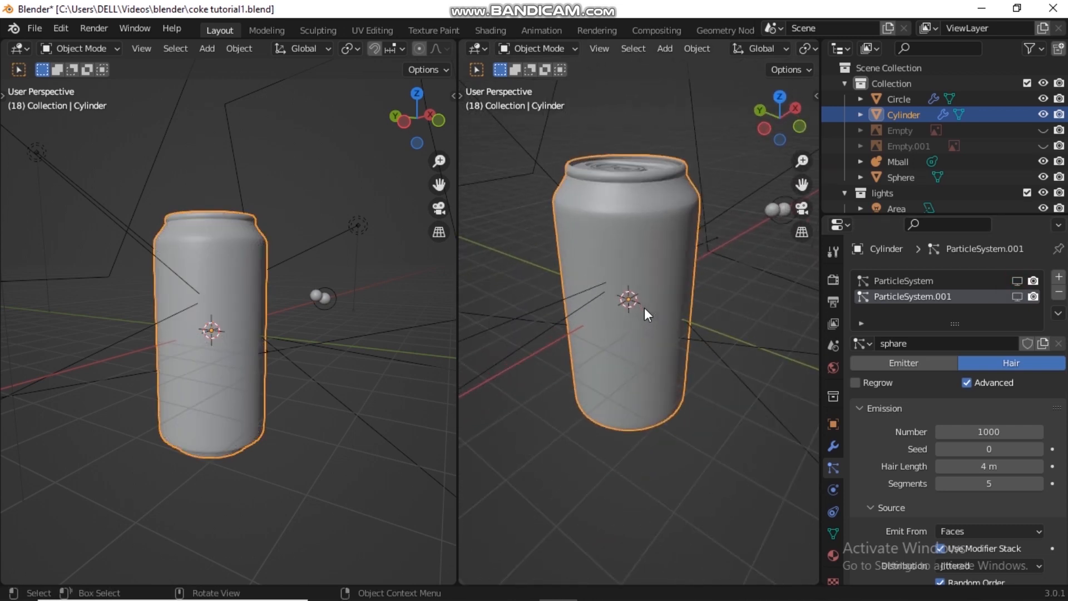
pyautogui.scroll(-1, 644, 309)
pyautogui.moveTo(642, 255); pyautogui.dragTo(639, 201, button='middle')
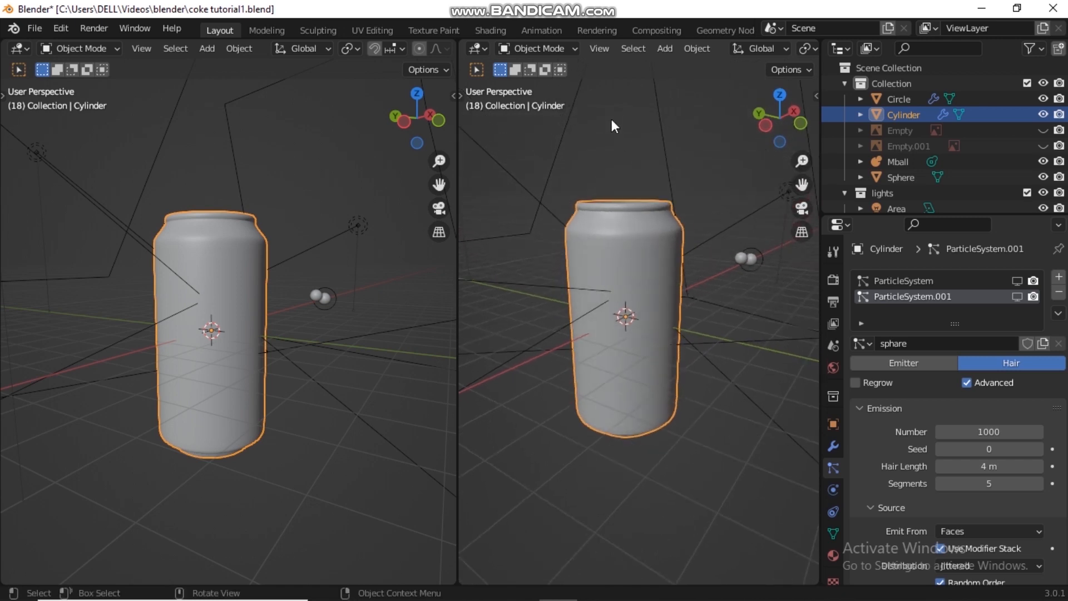
pyautogui.click(24, 47)
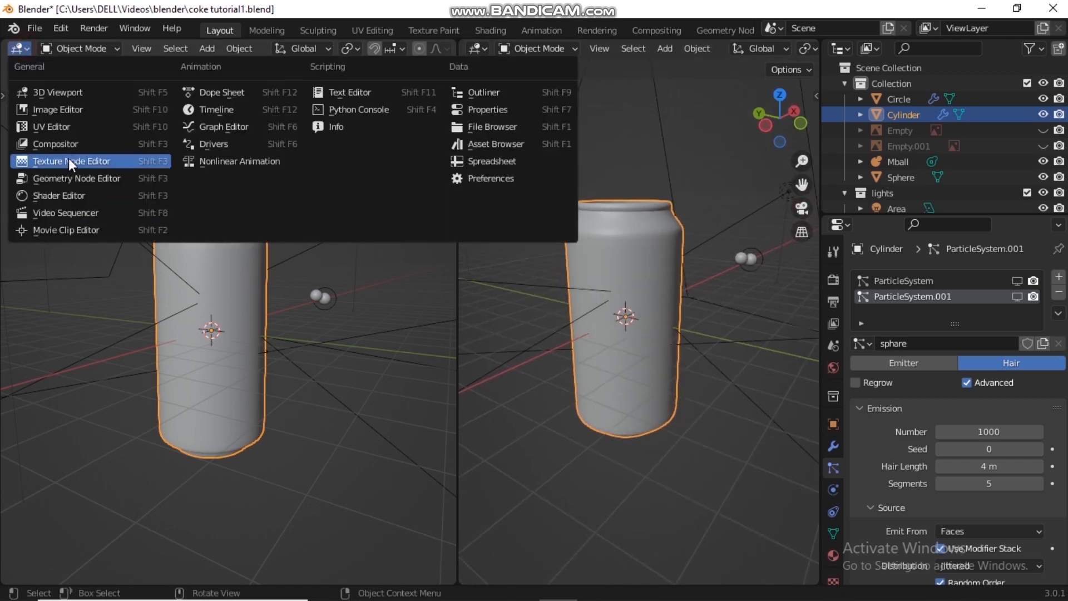
pyautogui.click(66, 196)
pyautogui.press('n')
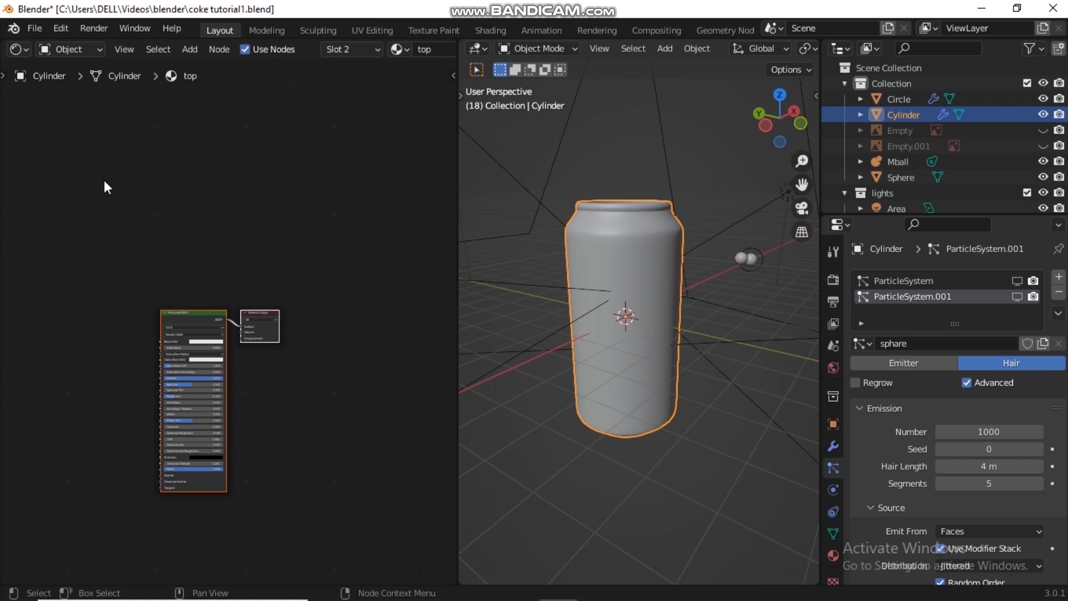
pyautogui.click(21, 52)
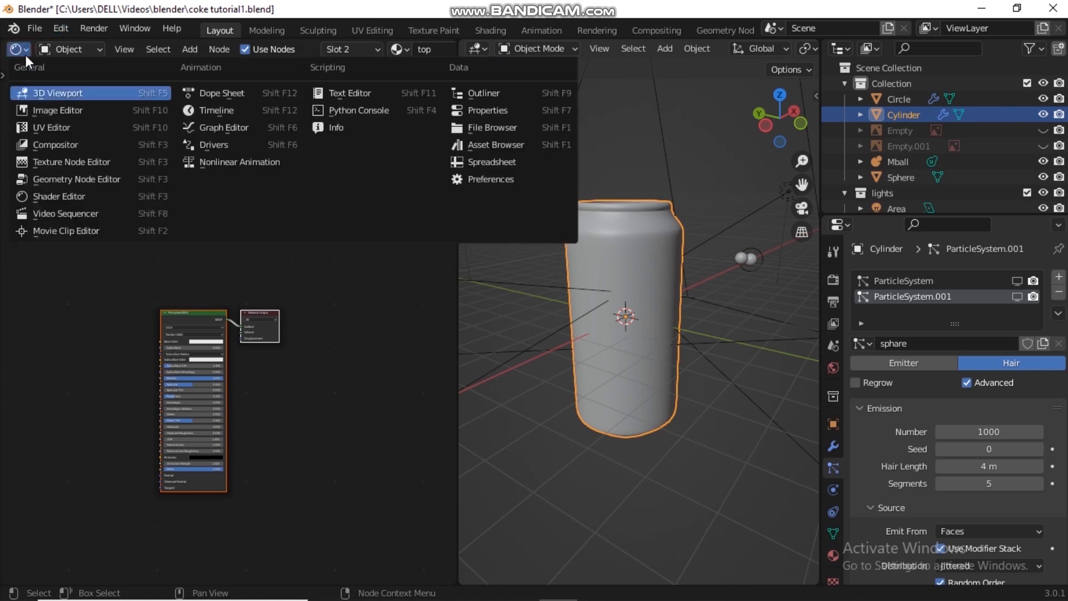
pyautogui.click(25, 55)
pyautogui.click(76, 48)
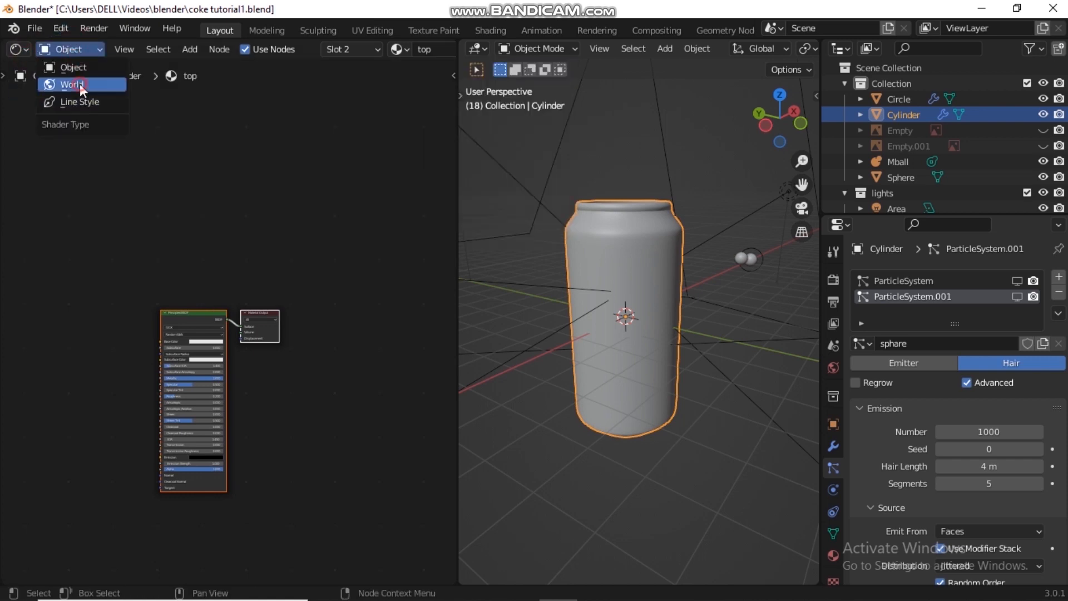
pyautogui.click(79, 85)
pyautogui.scroll(1, 198, 326)
pyautogui.moveTo(193, 281); pyautogui.dragTo(269, 211, button='middle')
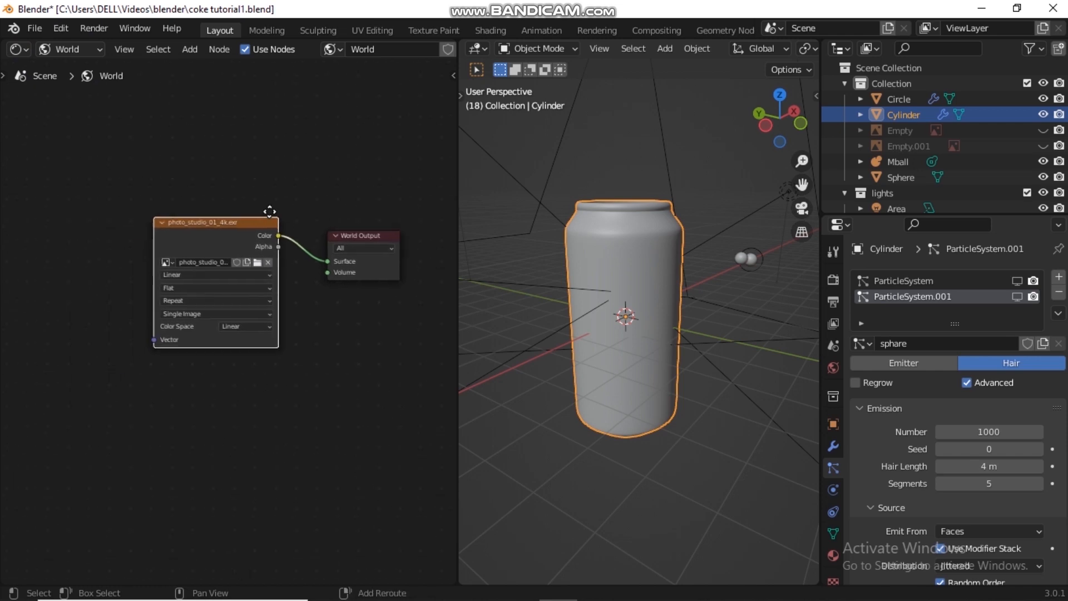
# Detach the photo_studio_01_4k.exr node, add a Noise Texture below it, and connect its Color output to the World Output's Surface
pyautogui.moveTo(247, 220); pyautogui.dragTo(121, 216)
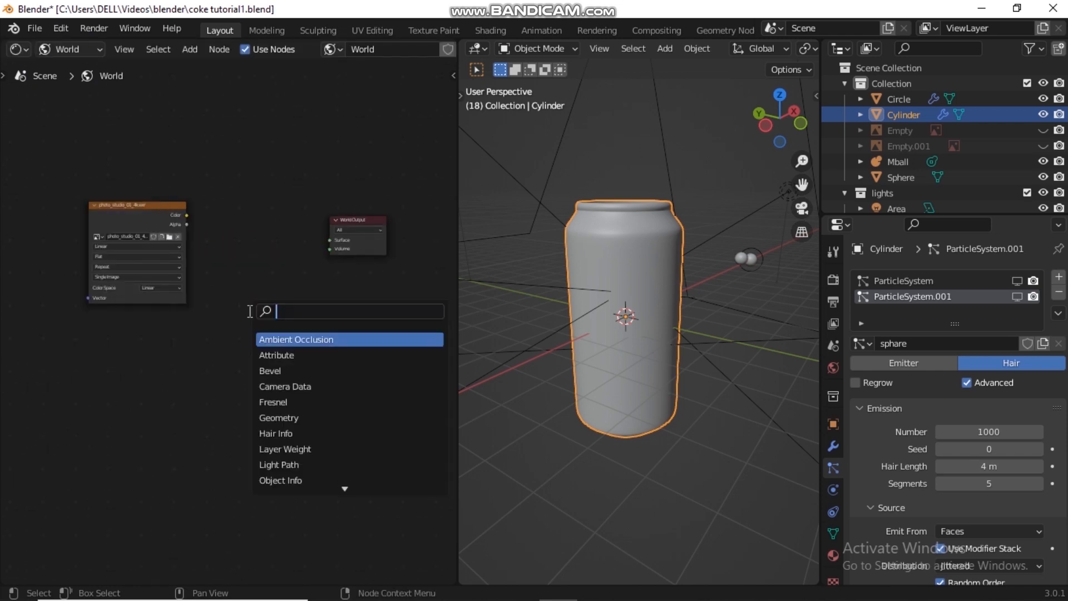
pyautogui.write('noise')
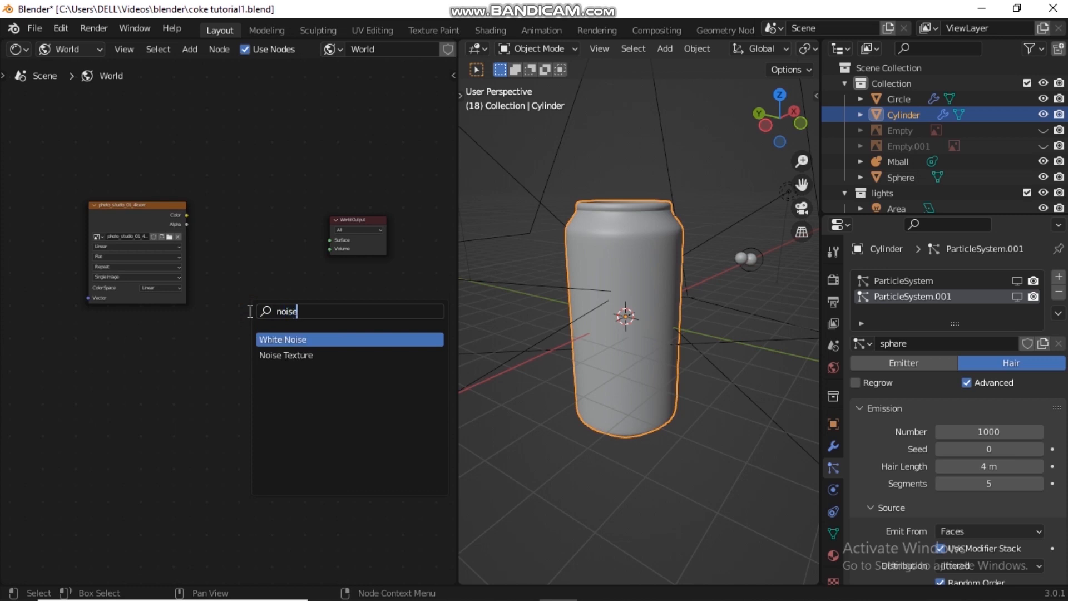
pyautogui.click(288, 356)
pyautogui.click(134, 389)
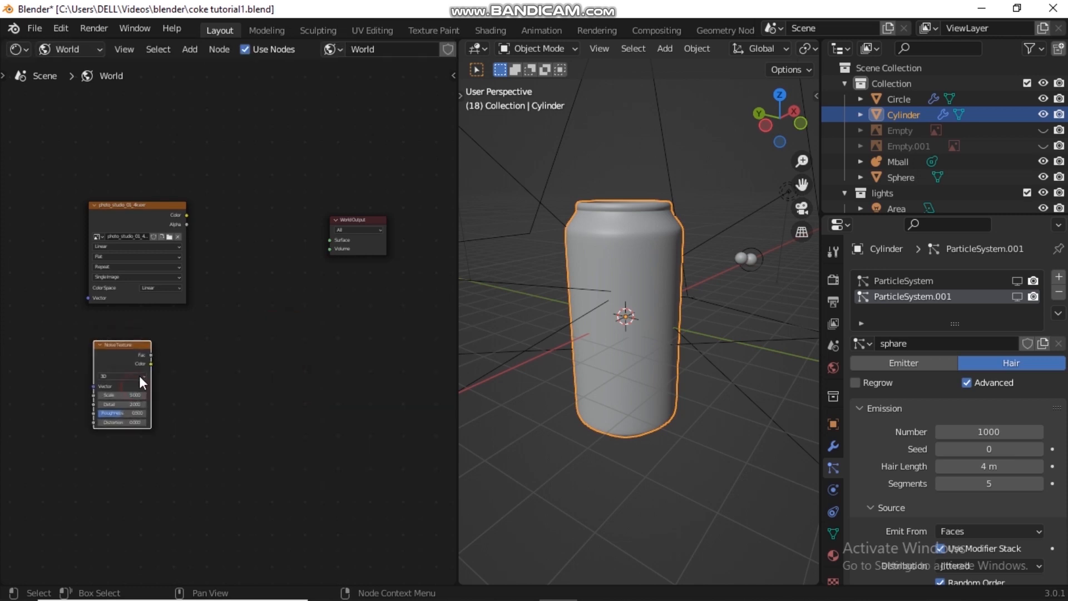
pyautogui.moveTo(152, 364); pyautogui.dragTo(326, 242)
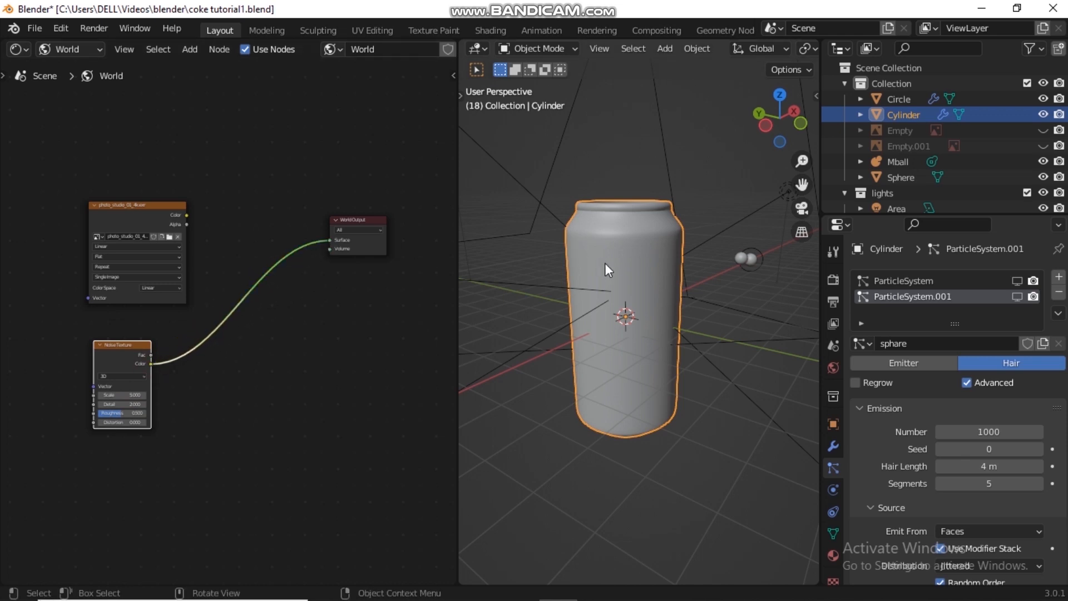
# Switch the viewport to rendered shading and feed the World Output's Surface from the Noise Texture's Fac output instead of Color
pyautogui.press('z')
pyautogui.click(609, 173)
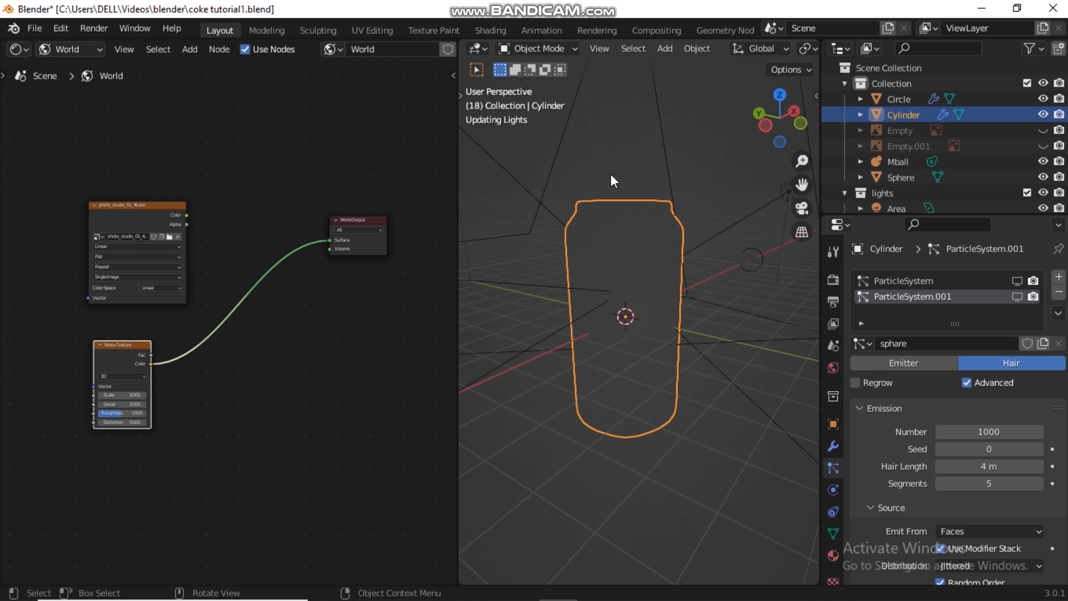
pyautogui.moveTo(610, 173); pyautogui.dragTo(665, 137, button='middle')
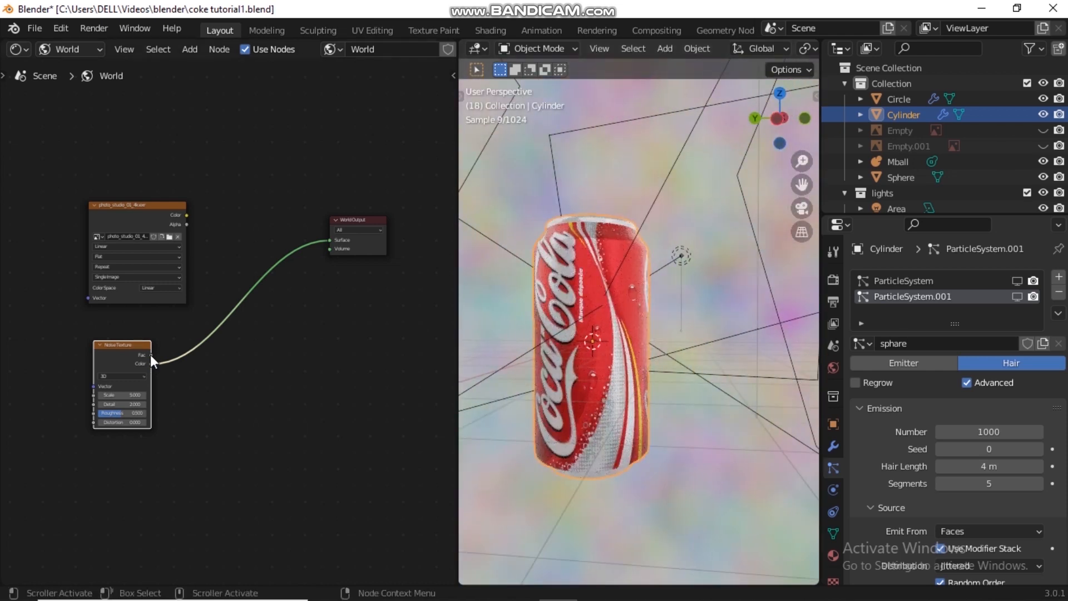
pyautogui.moveTo(151, 361); pyautogui.dragTo(328, 240)
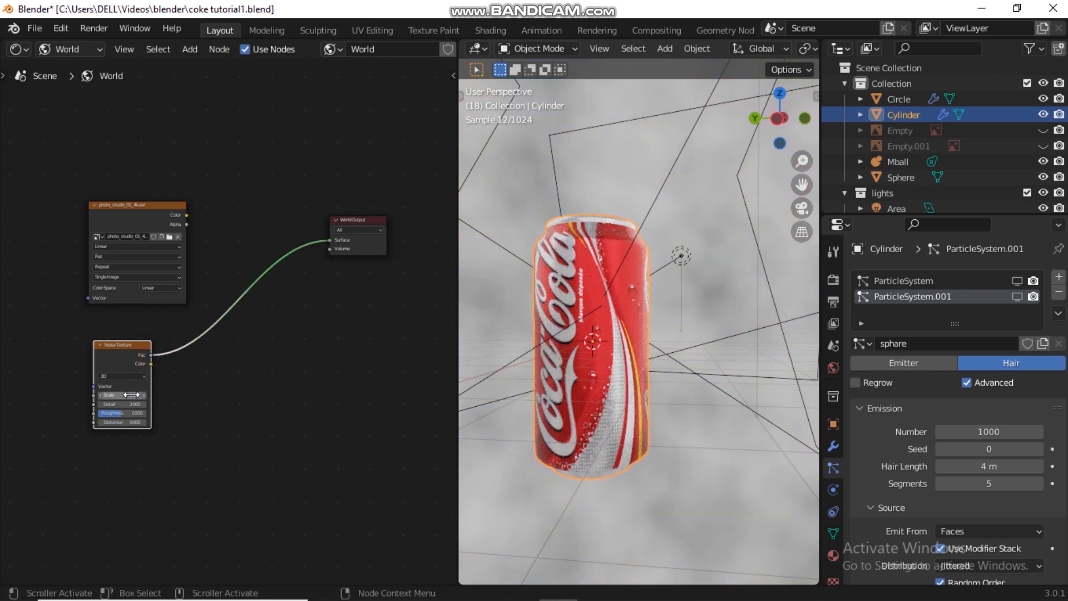
pyautogui.scroll(2, 257, 358)
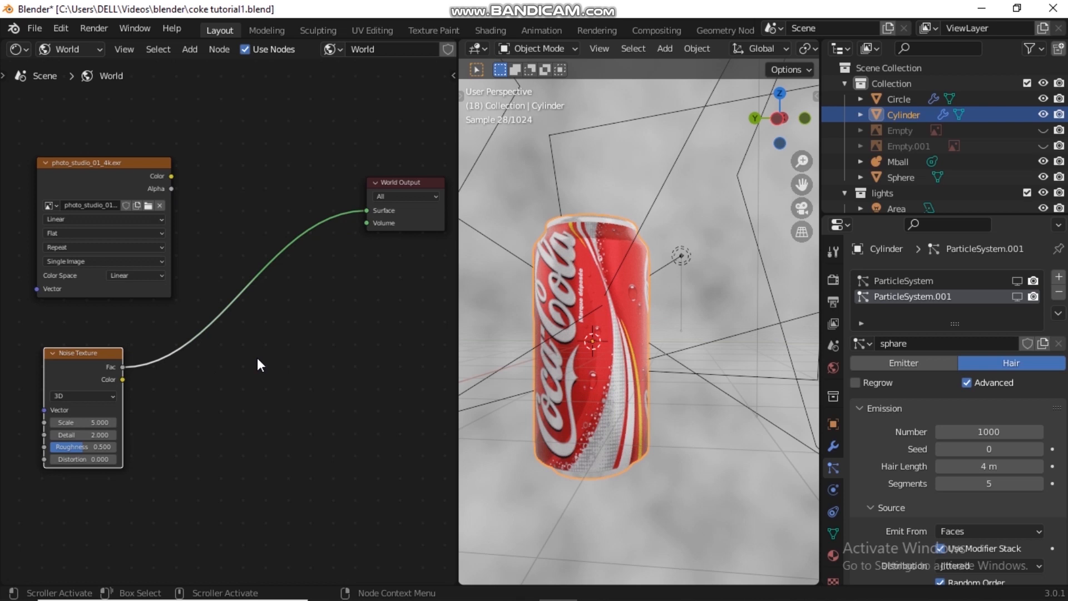
# Insert a ColorRamp node between the Noise Texture's Fac output and the World Output's Surface input
pyautogui.hotkey('shift', 'a')
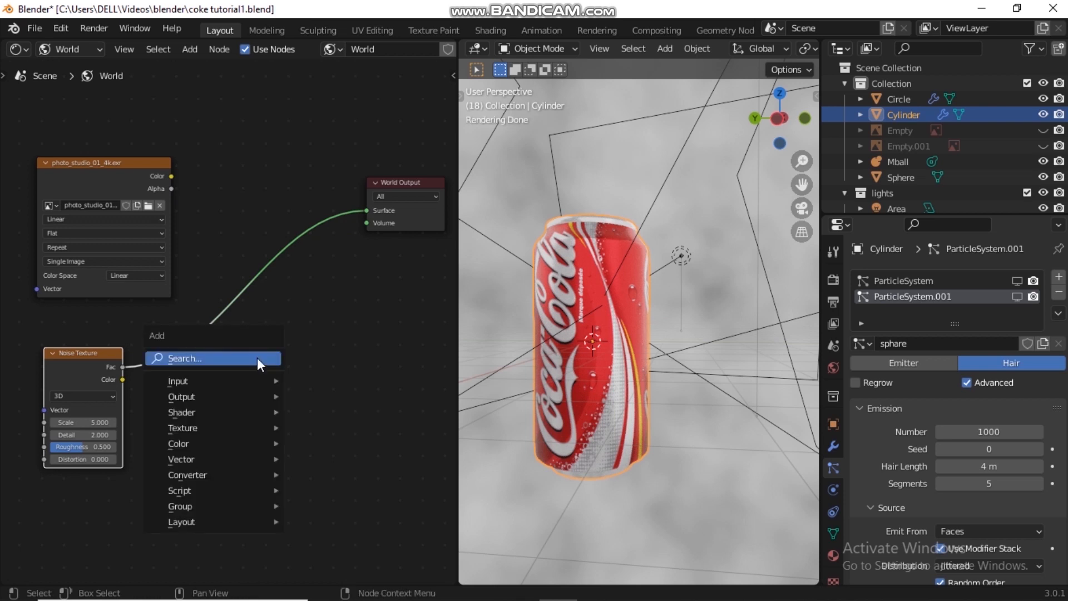
pyautogui.click(257, 358)
pyautogui.write('colo')
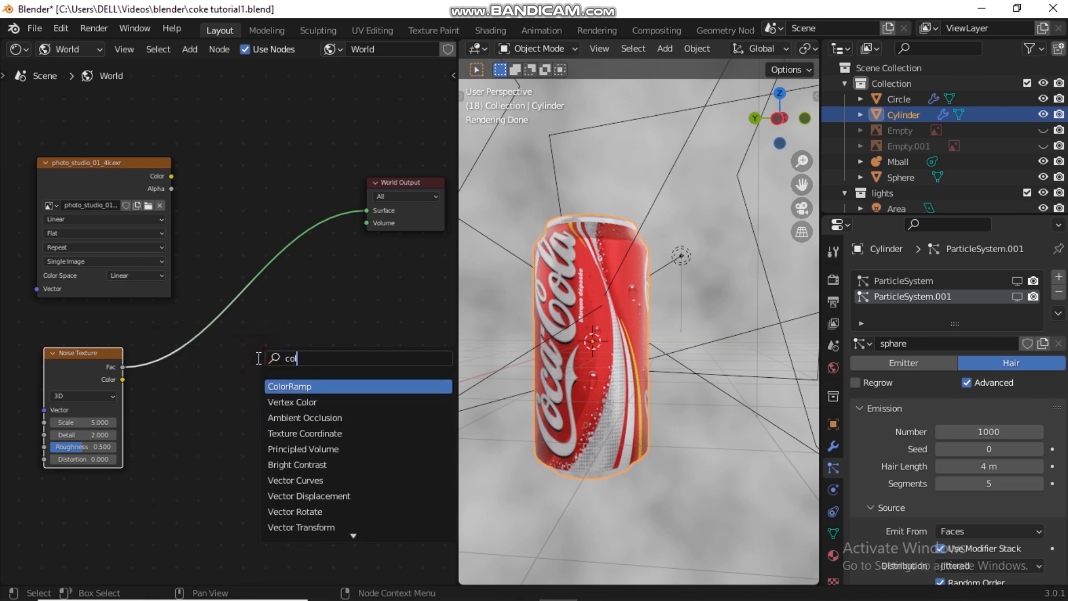
pyautogui.press('Return')
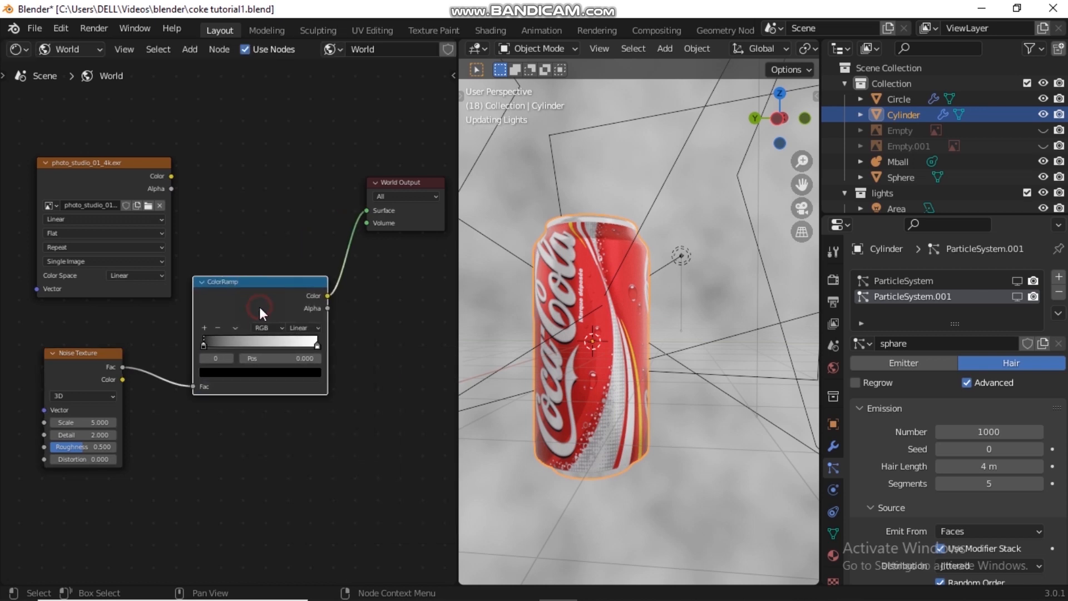
pyautogui.click(259, 306)
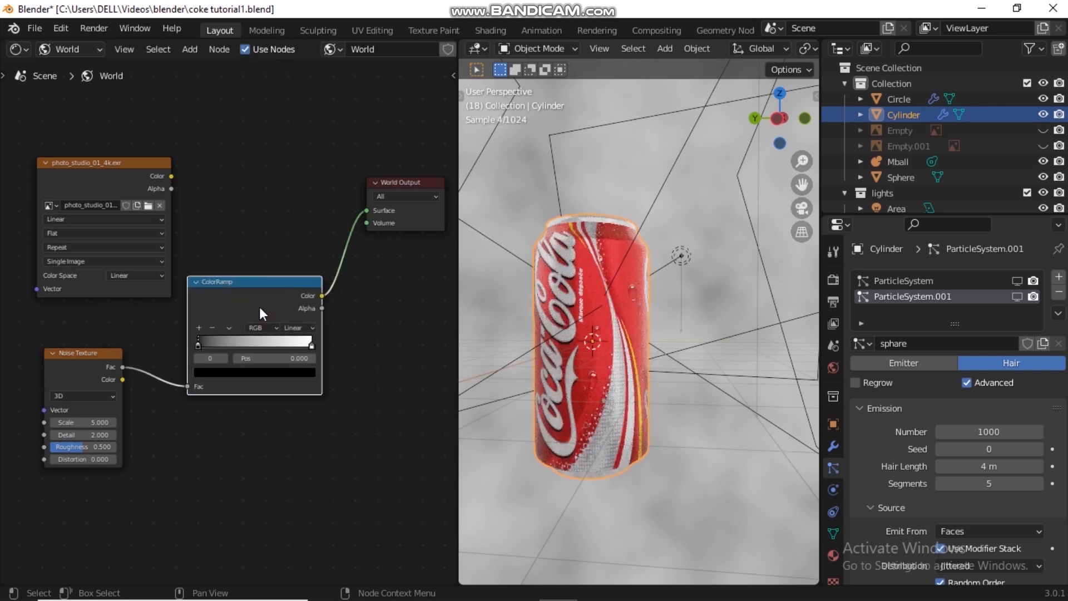
# Move the ColorRamp's black stop to position 0.227
pyautogui.moveTo(198, 348); pyautogui.dragTo(253, 344)
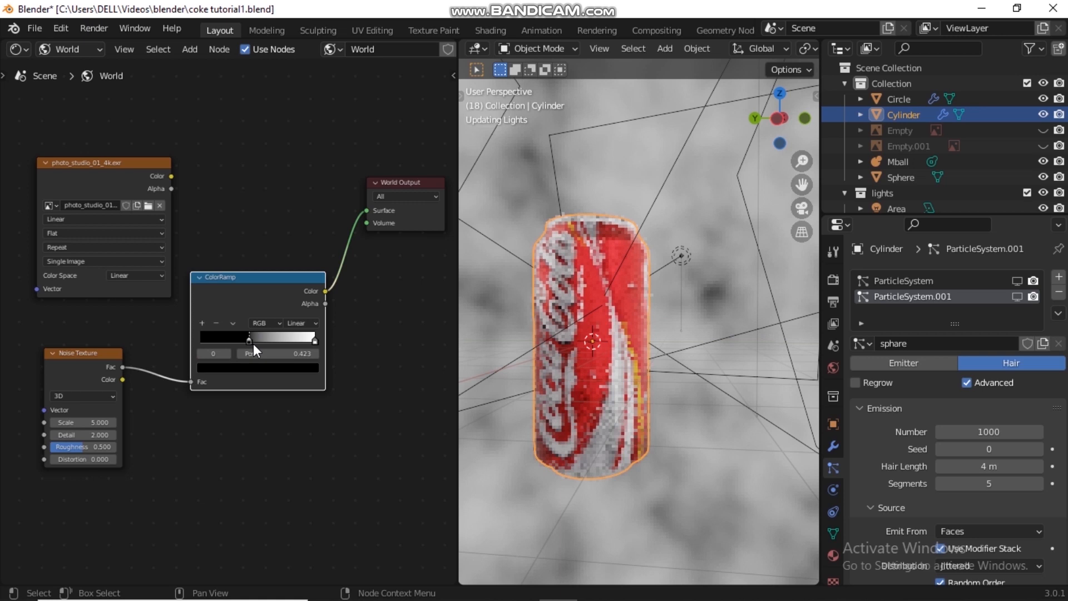
pyautogui.click(249, 341)
pyautogui.moveTo(248, 339); pyautogui.dragTo(224, 335)
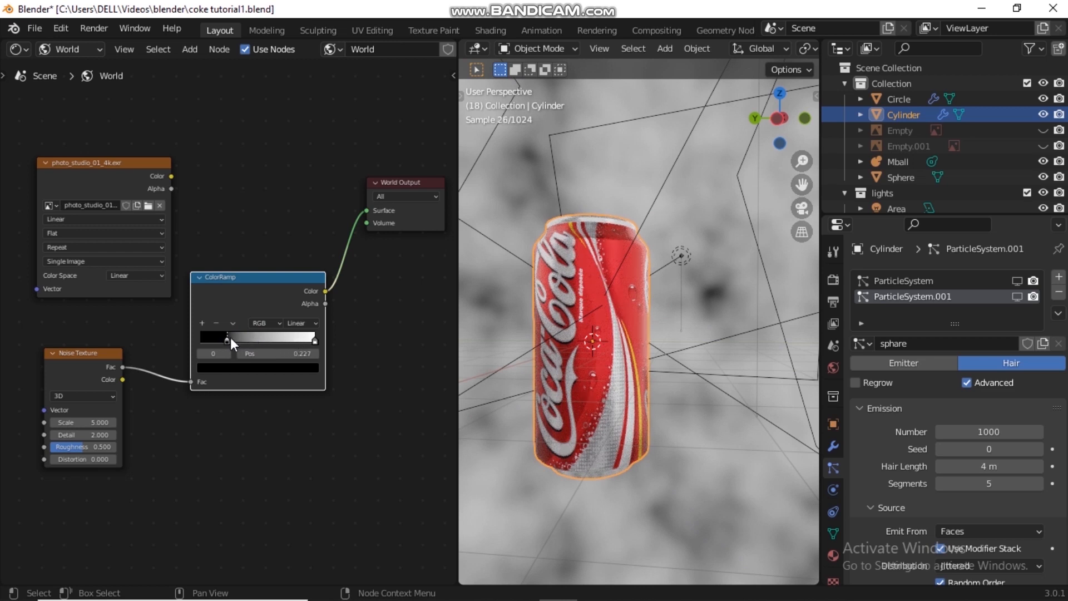
# Recolor the ColorRamp's black stop to a very dark red with Saturation 0.942 and Value 0.027
pyautogui.click(233, 368)
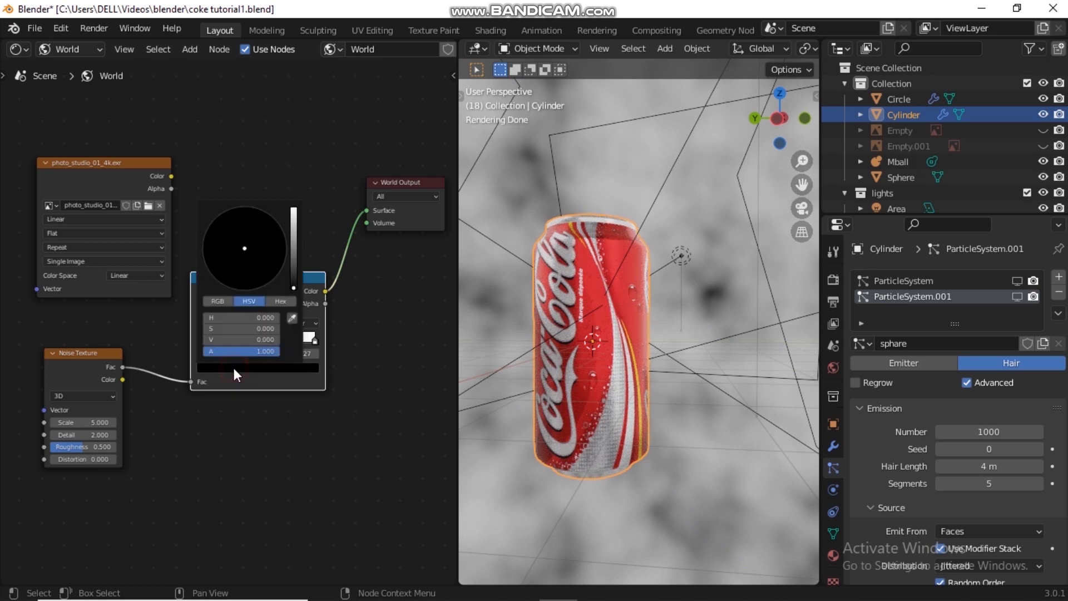
pyautogui.click(293, 275)
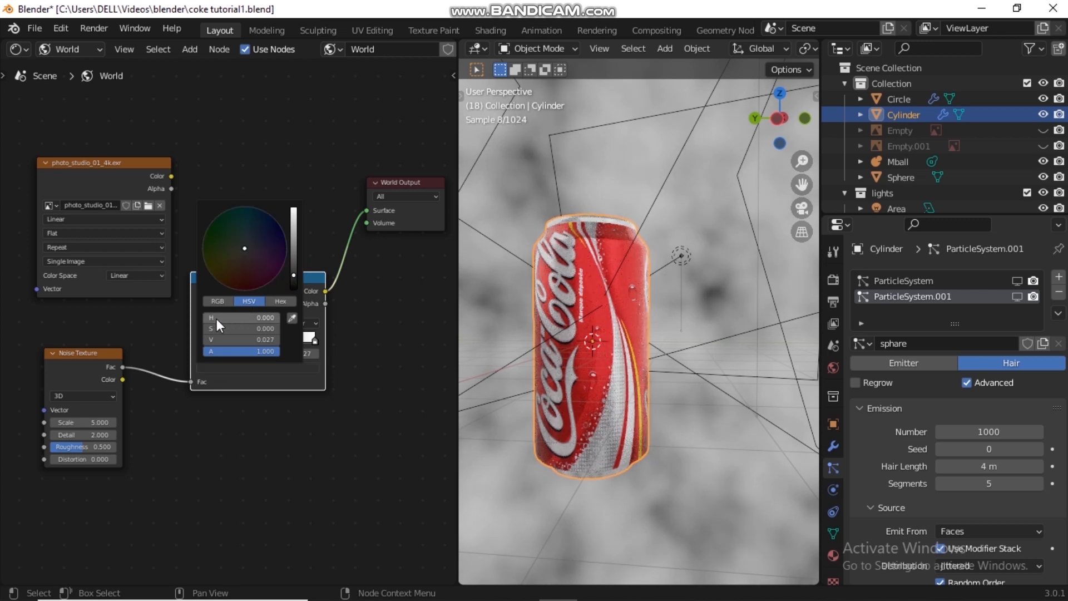
pyautogui.moveTo(221, 328); pyautogui.dragTo(239, 328)
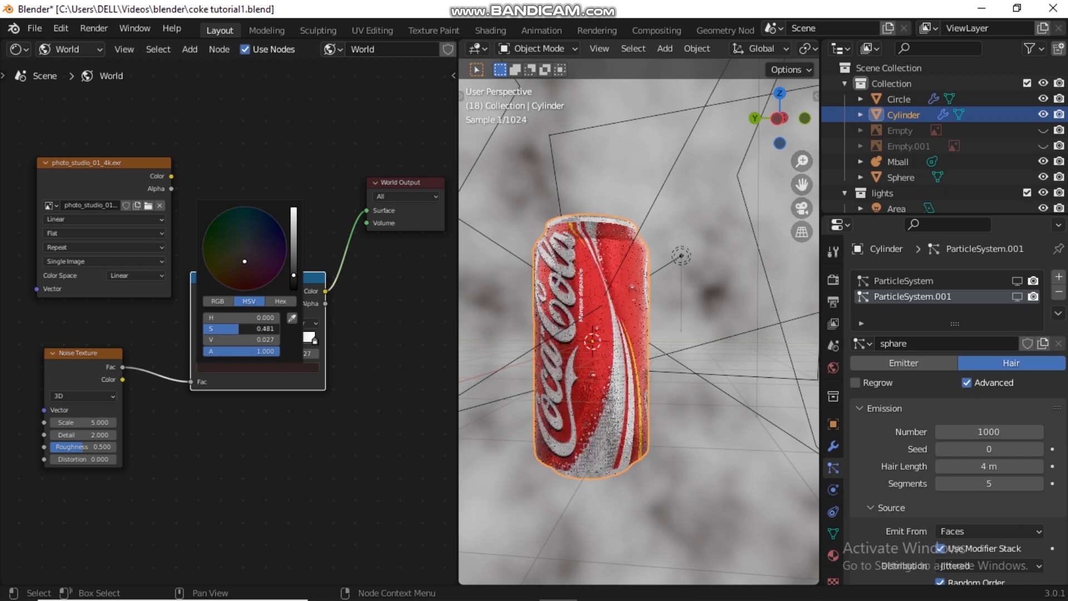
pyautogui.moveTo(240, 329); pyautogui.dragTo(276, 333)
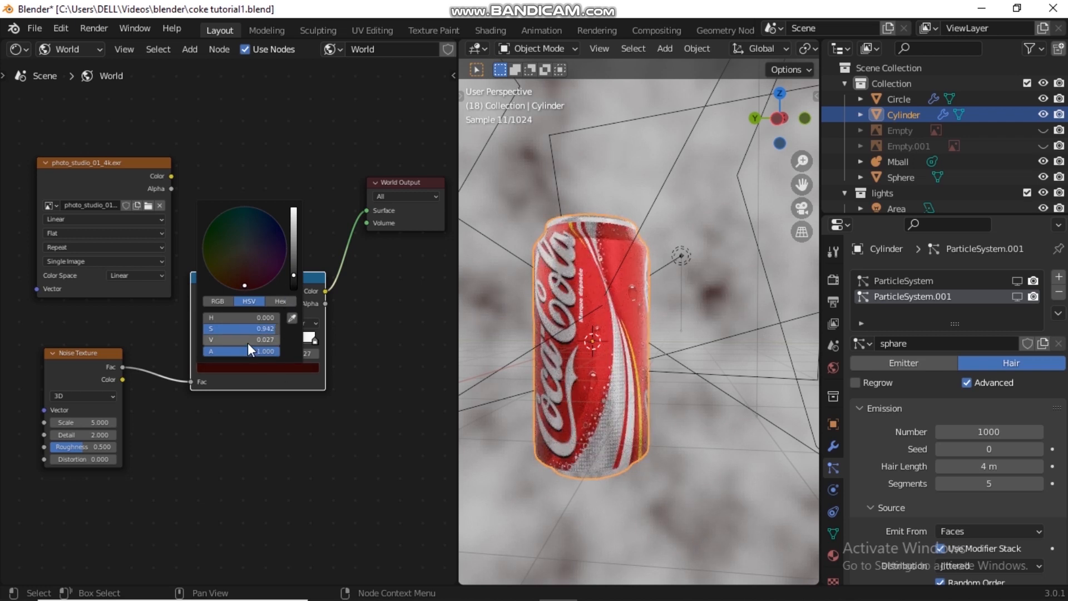
pyautogui.moveTo(248, 343); pyautogui.dragTo(248, 343)
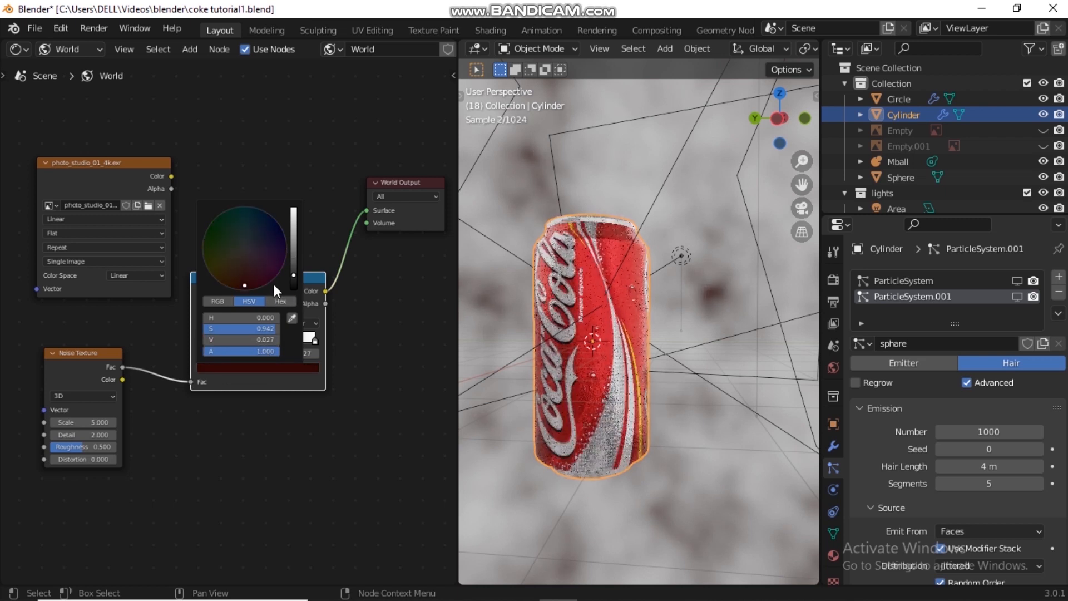
# Recolor the ColorRamp's white end stop with the red sampled from the can's surface
pyautogui.click(312, 337)
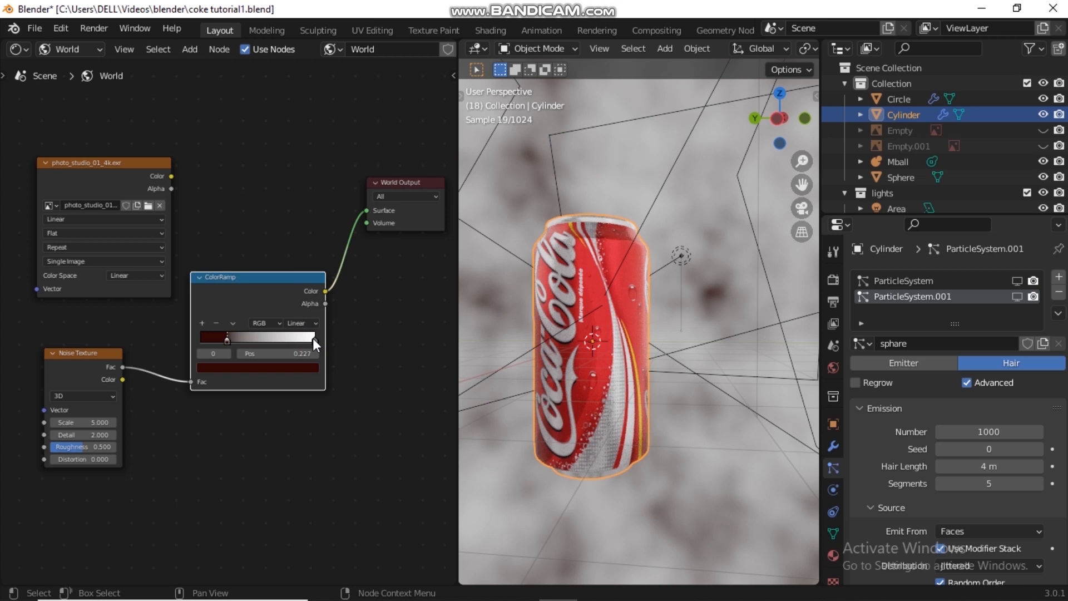
pyautogui.click(315, 339)
pyautogui.click(298, 371)
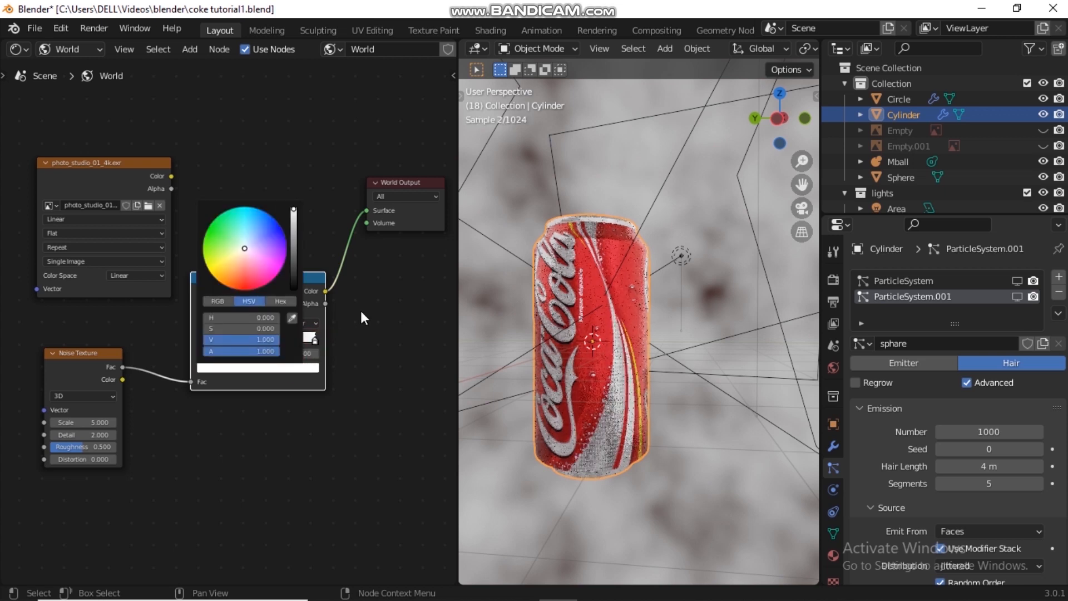
pyautogui.click(291, 368)
pyautogui.click(292, 319)
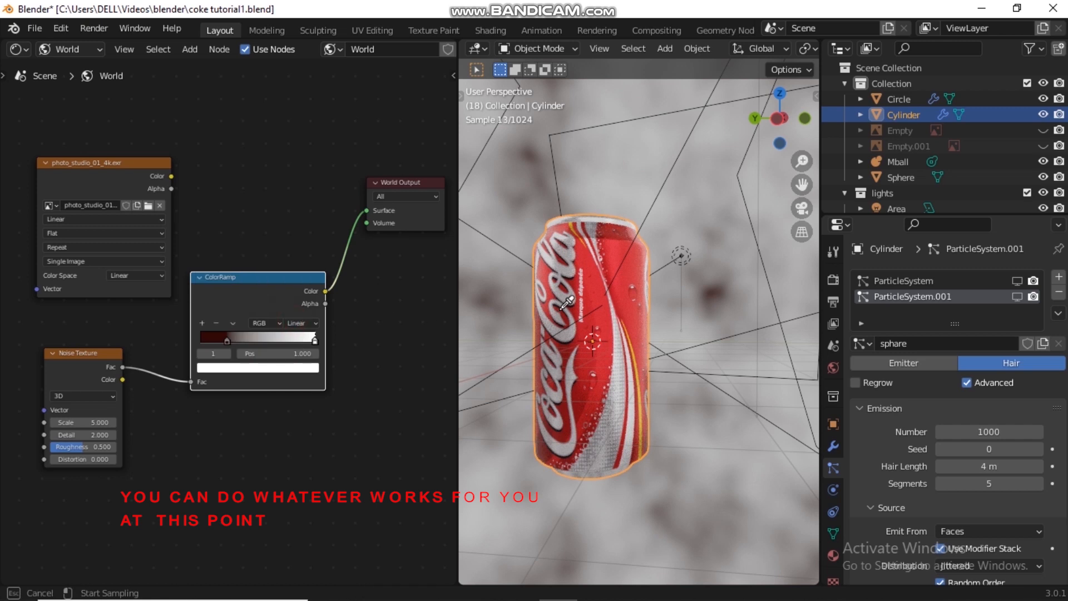
pyautogui.click(618, 257)
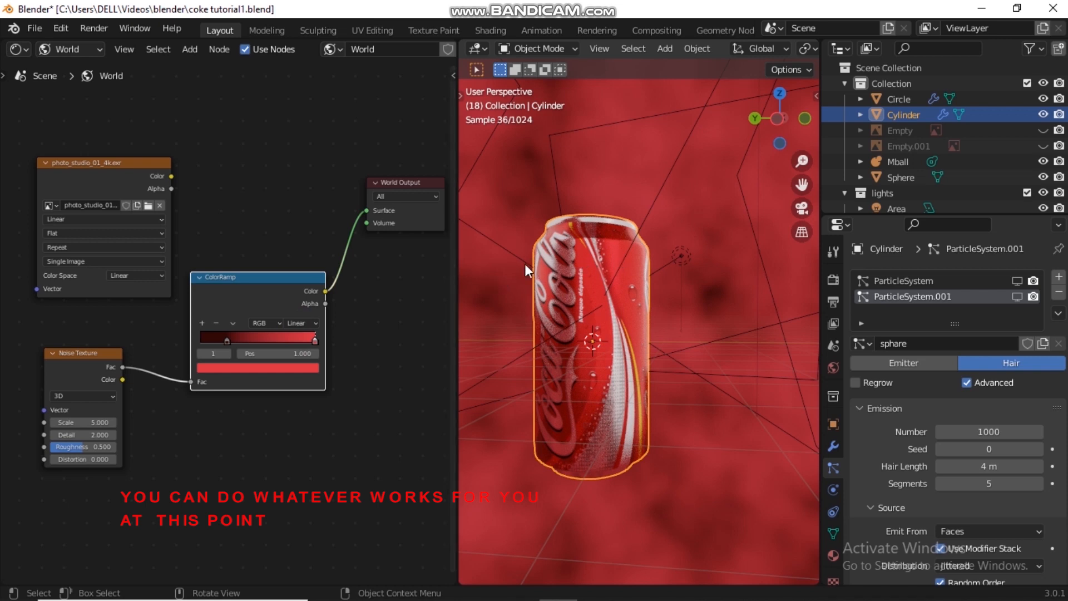
# Darken the ColorRamp's stop at position 0.227 to pure black with a Value of 0
pyautogui.click(227, 339)
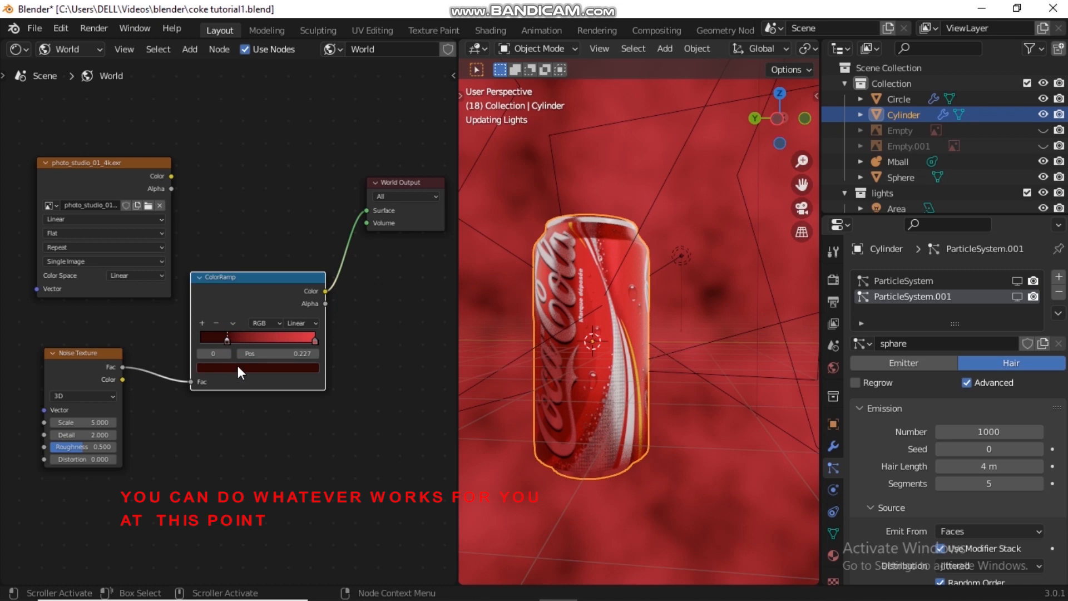
pyautogui.click(238, 366)
pyautogui.click(294, 283)
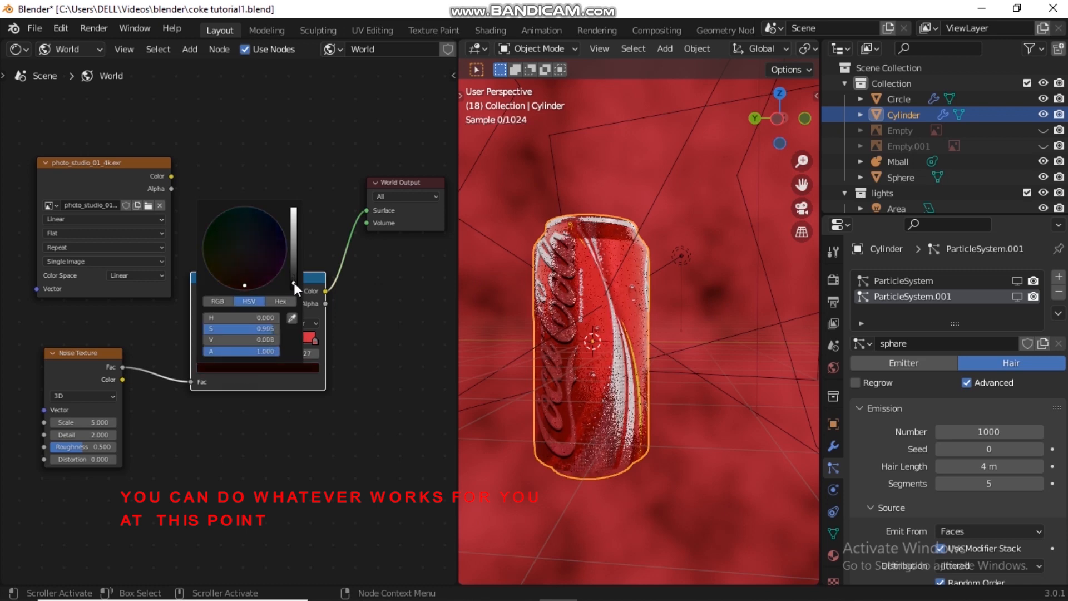
pyautogui.moveTo(294, 283); pyautogui.dragTo(296, 289)
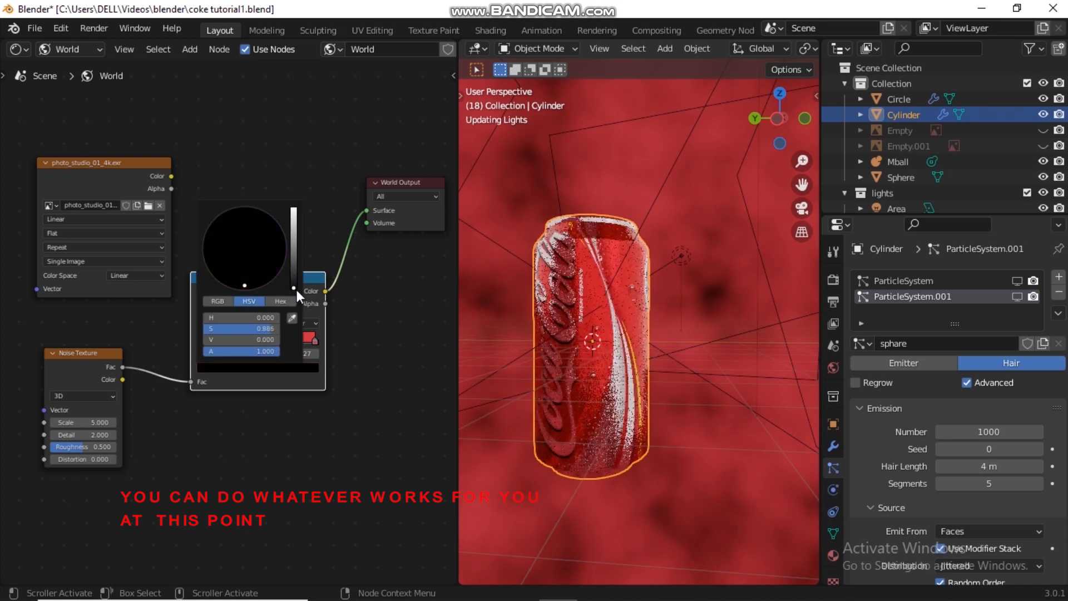
# Set the Noise Texture's Scale to 9.6
pyautogui.moveTo(89, 422); pyautogui.dragTo(74, 422)
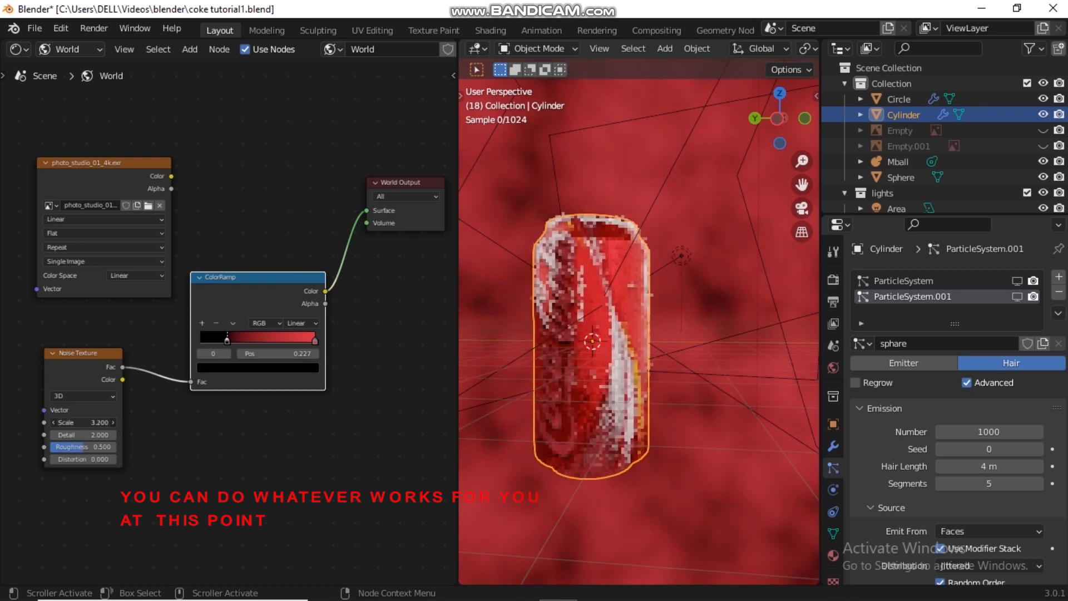
pyautogui.moveTo(83, 423); pyautogui.dragTo(94, 422)
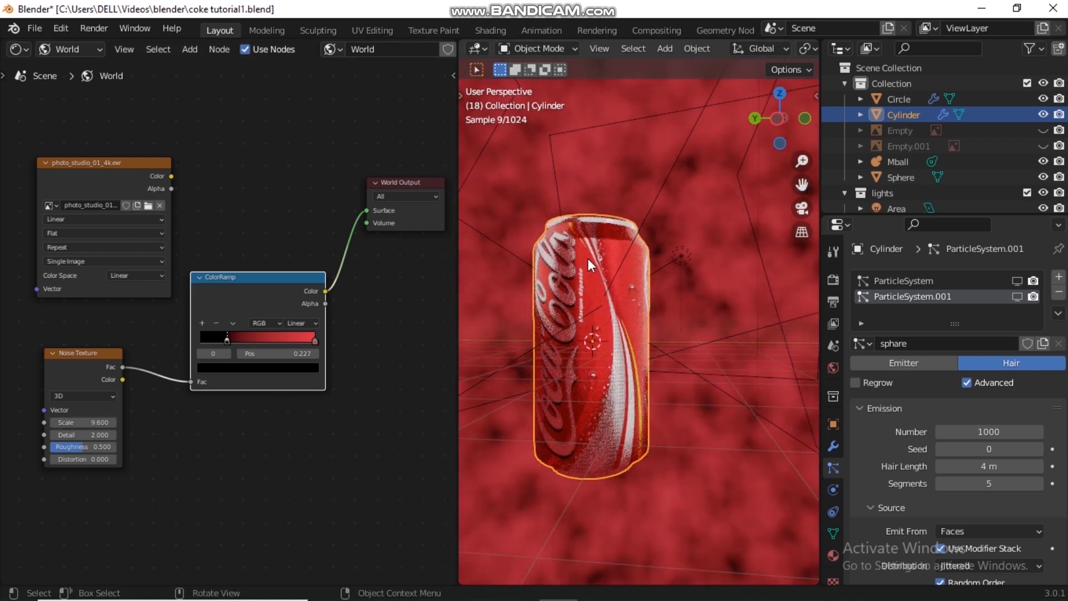
pyautogui.moveTo(566, 265); pyautogui.dragTo(608, 264, button='middle')
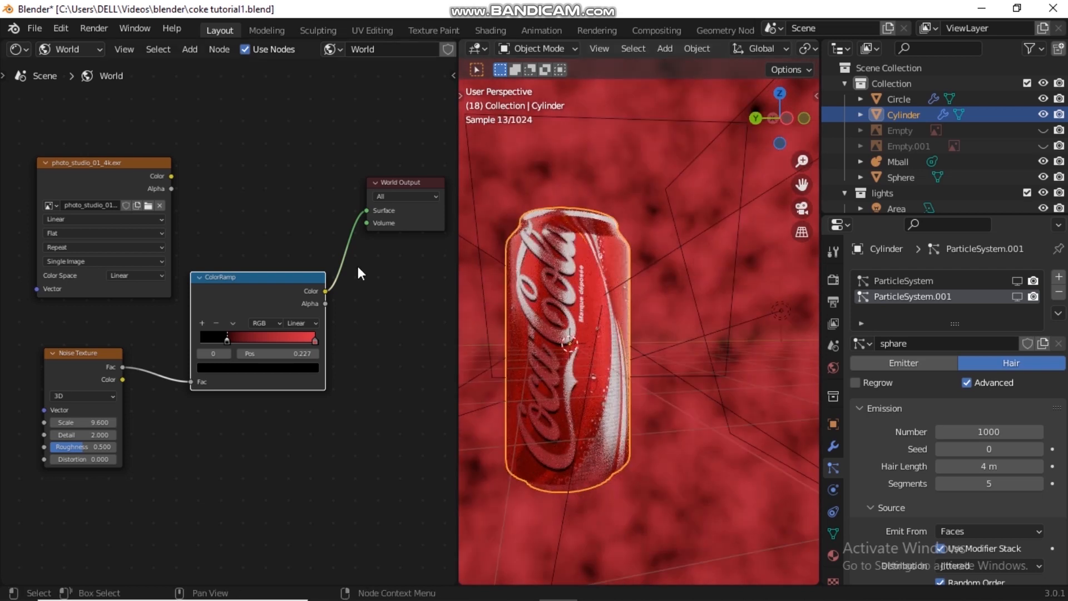
# Show the World properties, move the ColorRamp node beside the Noise Texture and delete the unused photo_studio_01_4k.exr environment node
pyautogui.click(833, 367)
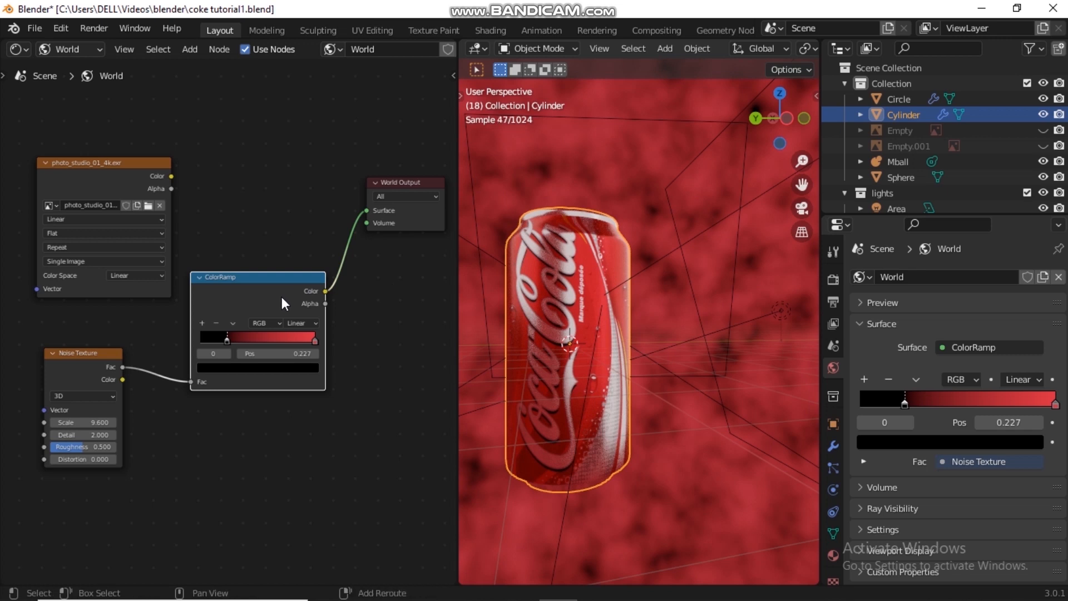
pyautogui.moveTo(282, 296); pyautogui.dragTo(304, 273, button='middle')
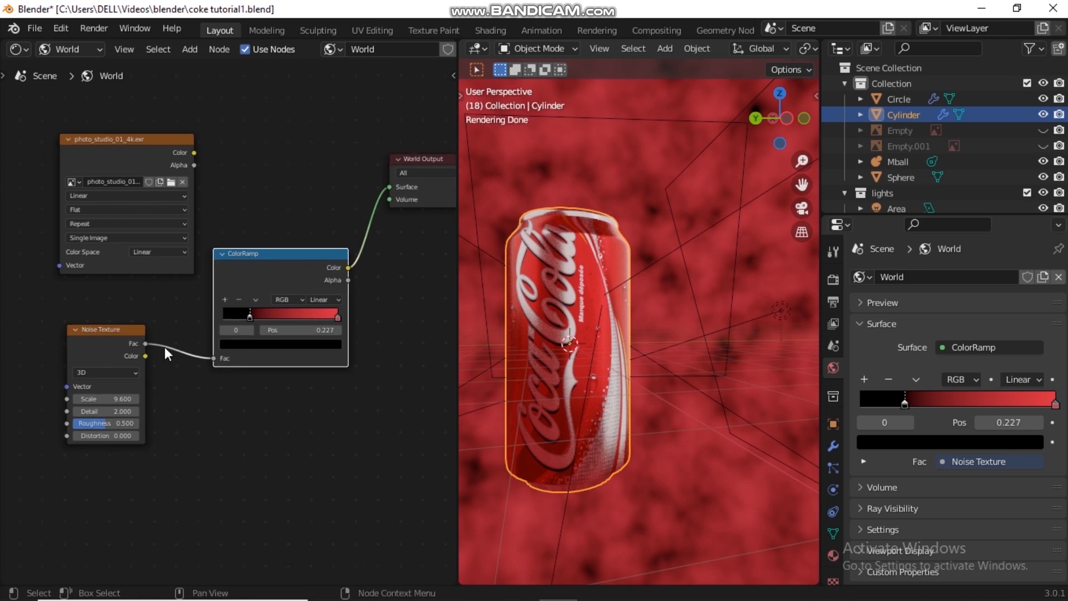
pyautogui.scroll(3, 164, 346)
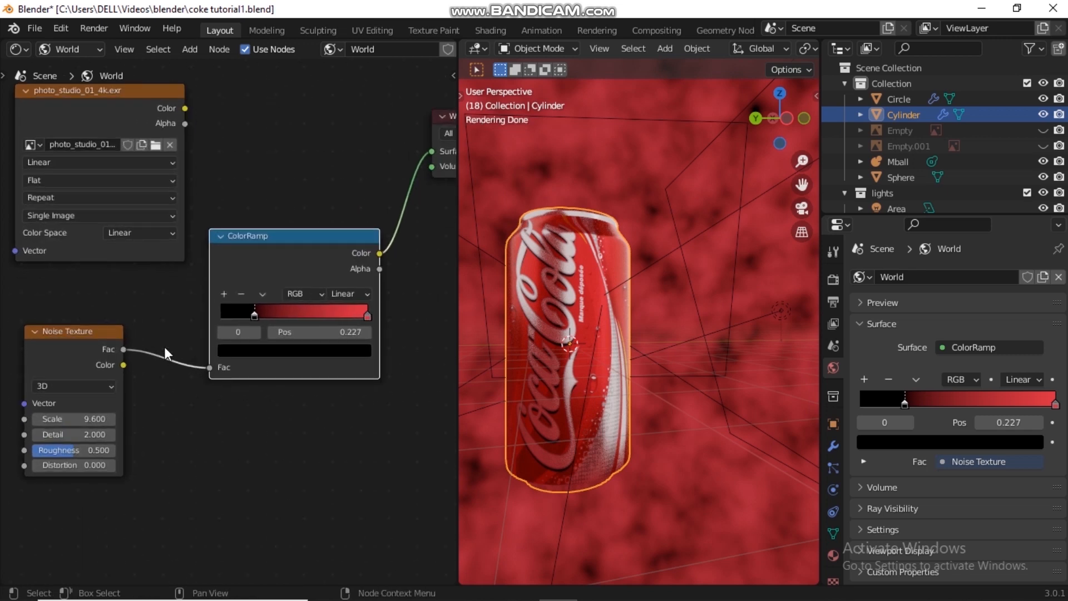
pyautogui.moveTo(317, 247); pyautogui.dragTo(272, 299)
pyautogui.click(159, 94)
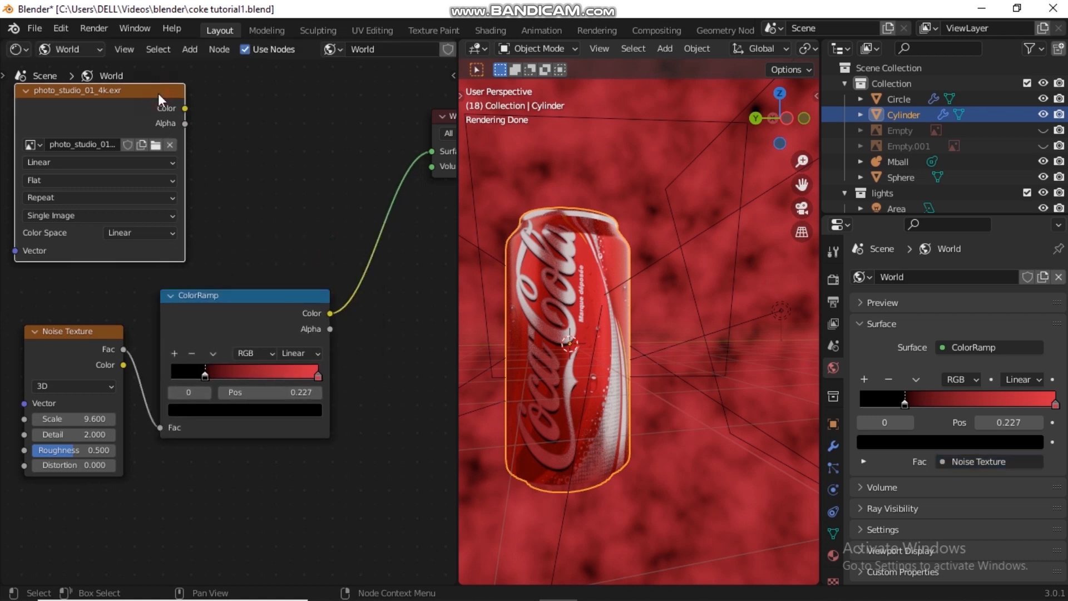
pyautogui.press('Delete')
# Set the Noise Texture's Detail to 6.6 and its Roughness to 0.292
pyautogui.click(99, 339)
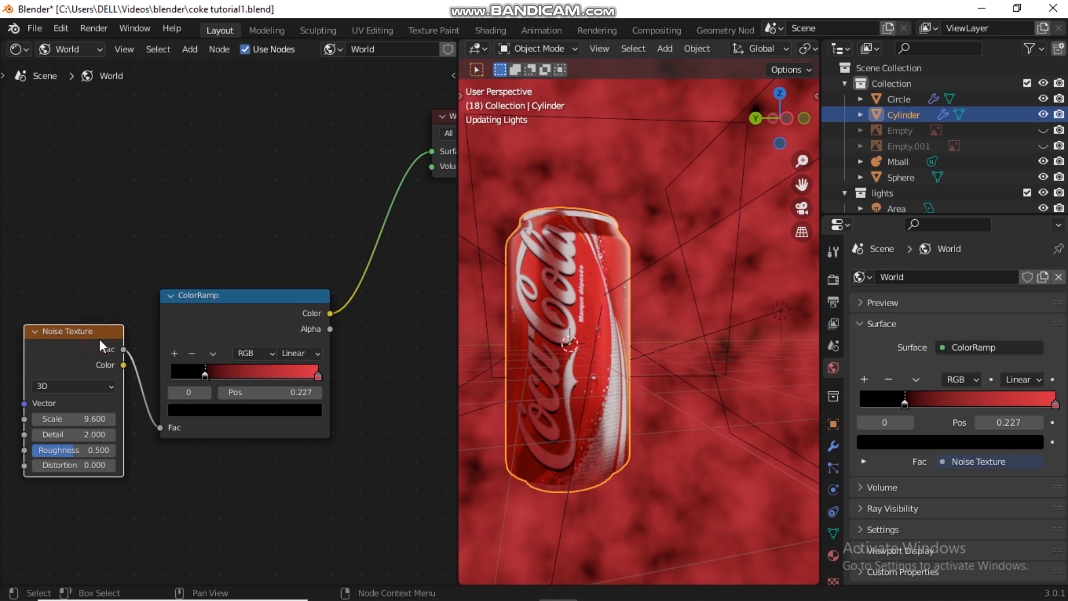
pyautogui.moveTo(58, 435); pyautogui.dragTo(88, 435)
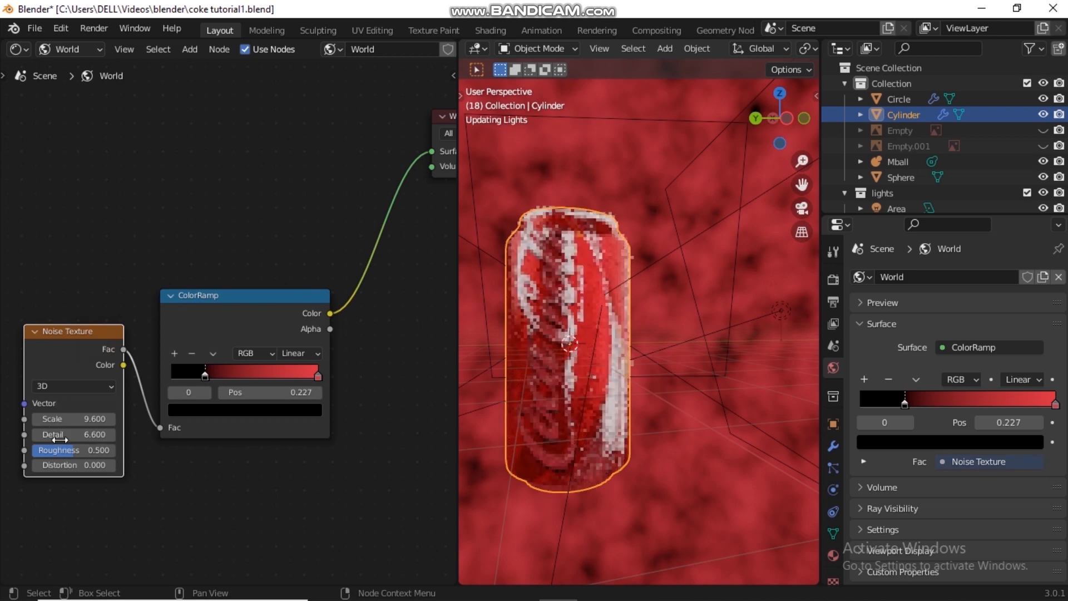
pyautogui.moveTo(63, 449); pyautogui.dragTo(49, 449)
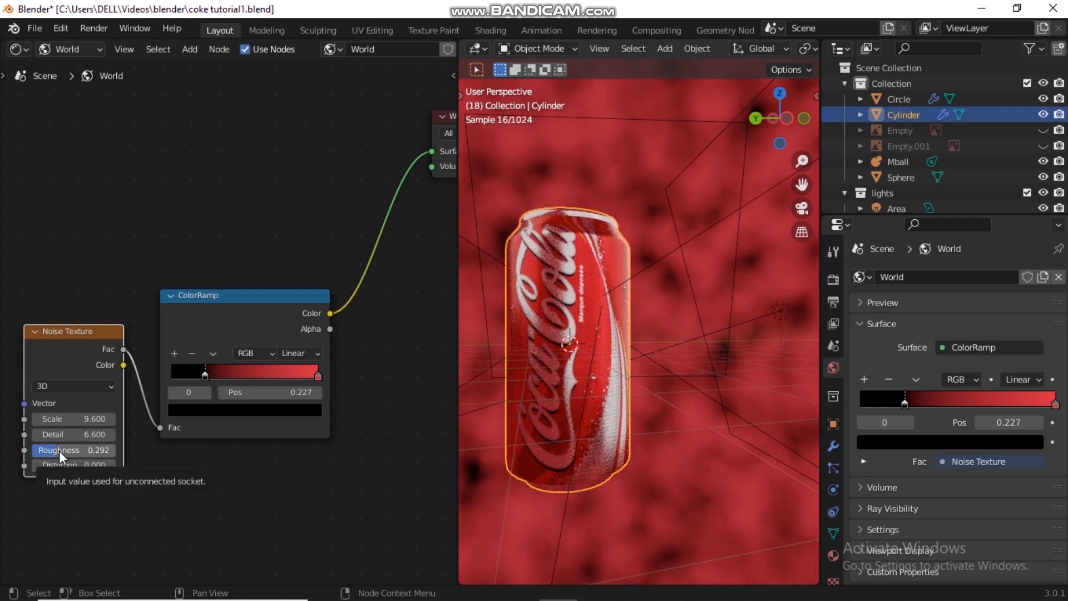
# Try the Noise Texture with 2D and 1D dimensions, and set it back to 3D
pyautogui.click(79, 385)
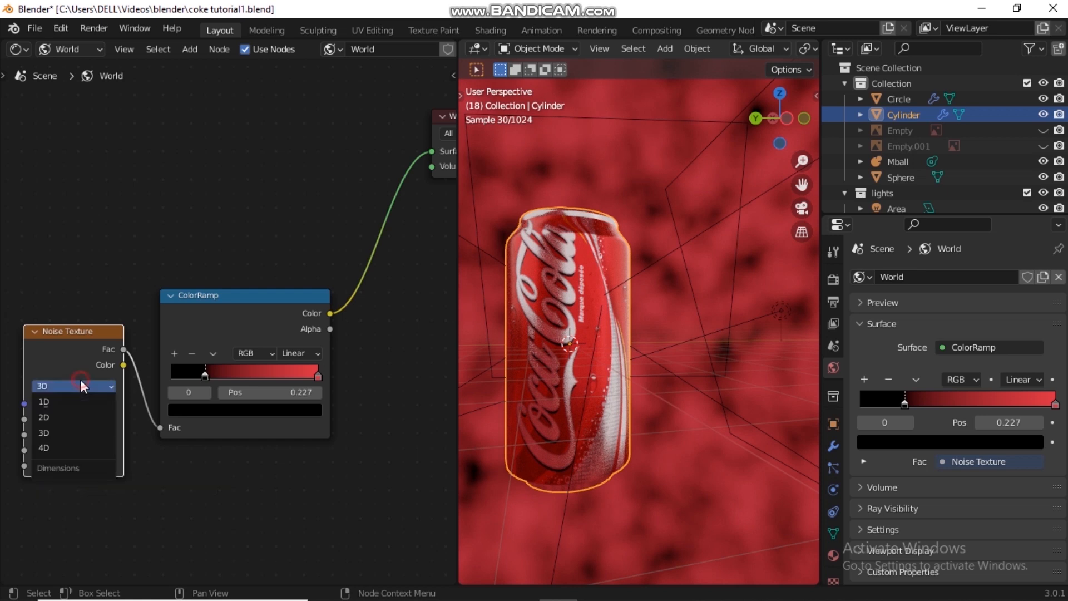
pyautogui.click(80, 421)
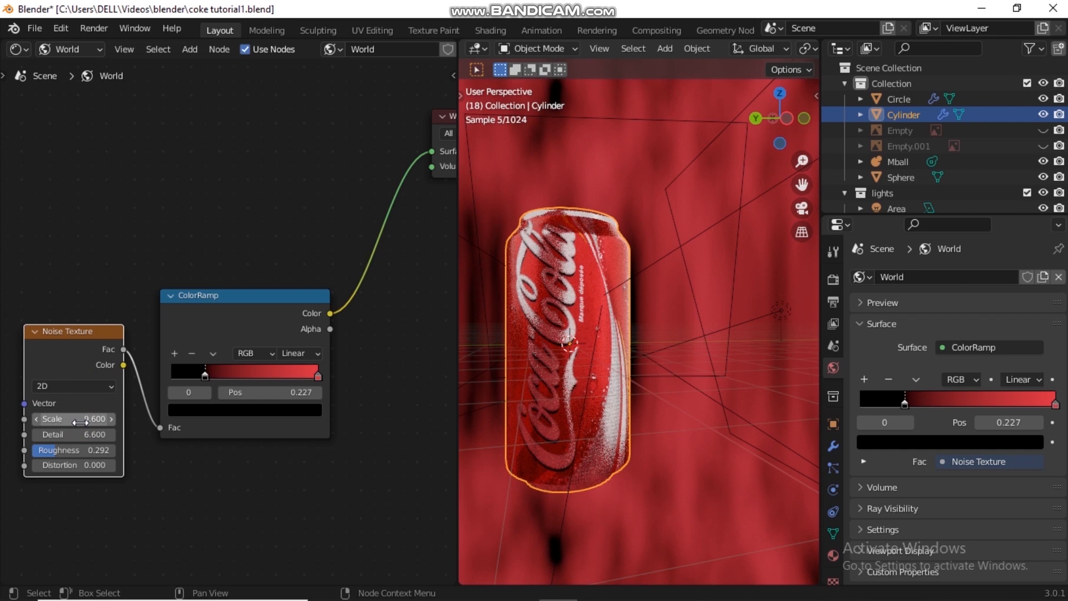
pyautogui.click(83, 385)
pyautogui.click(84, 403)
pyautogui.click(89, 388)
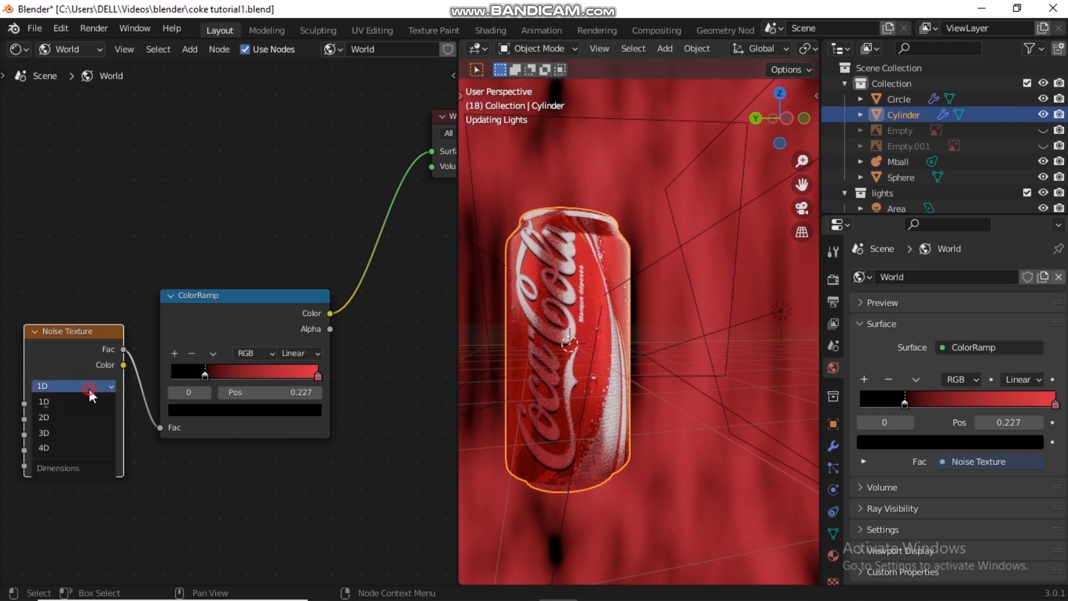
pyautogui.click(83, 431)
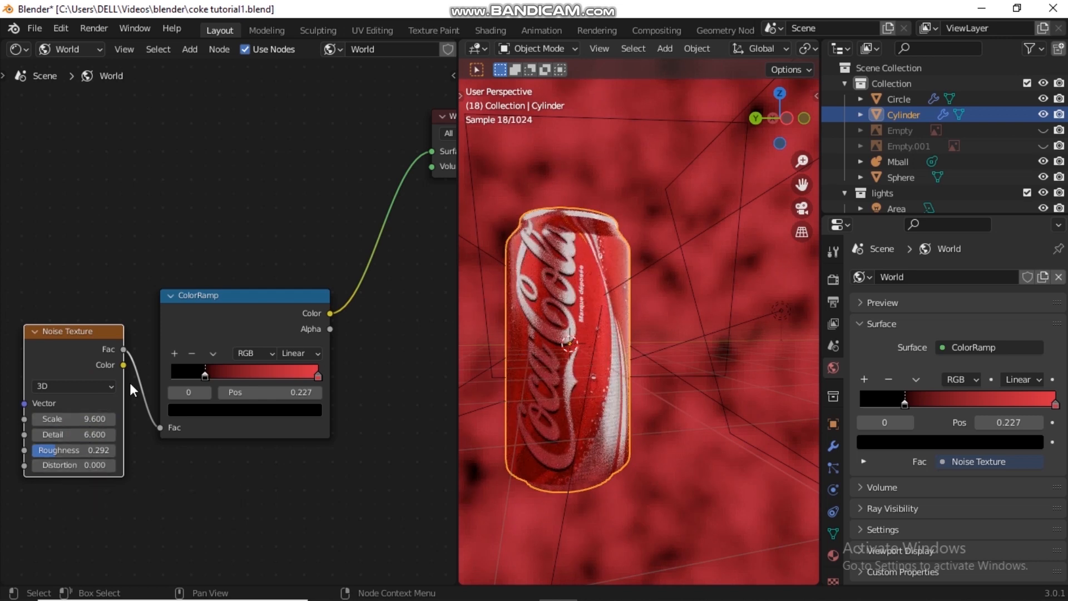
# Darken the ColorRamp's end stop to a deep red and set the Noise Texture's Scale to 10
pyautogui.click(320, 378)
pyautogui.click(318, 376)
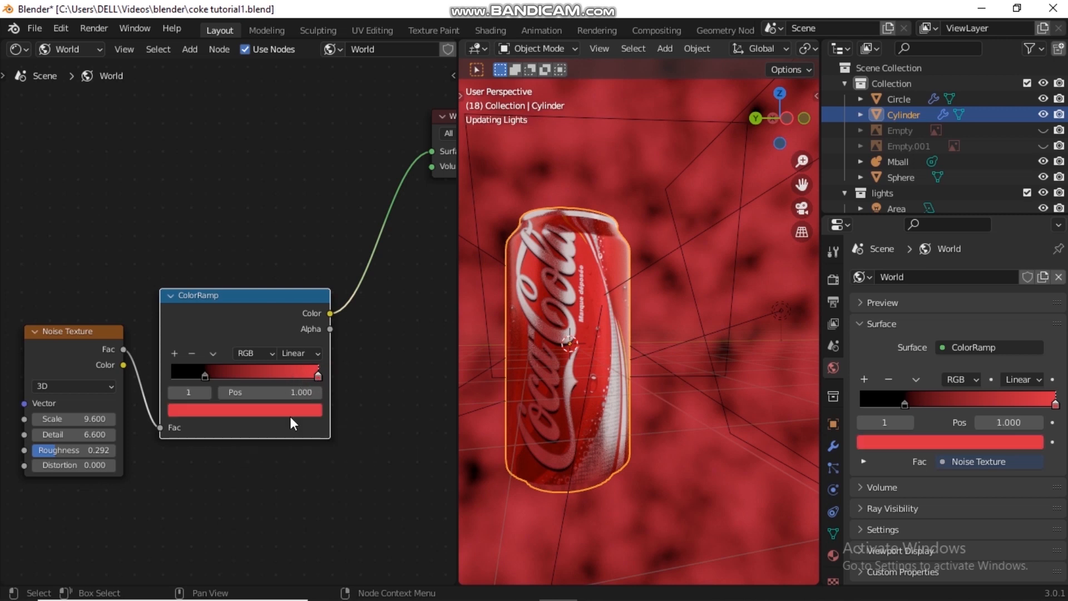
pyautogui.click(293, 410)
pyautogui.click(289, 259)
pyautogui.moveTo(73, 419); pyautogui.dragTo(77, 418)
# Turn off the overlays in the 3D viewport
pyautogui.scroll(-6, 615, 291)
pyautogui.scroll(5, 616, 291)
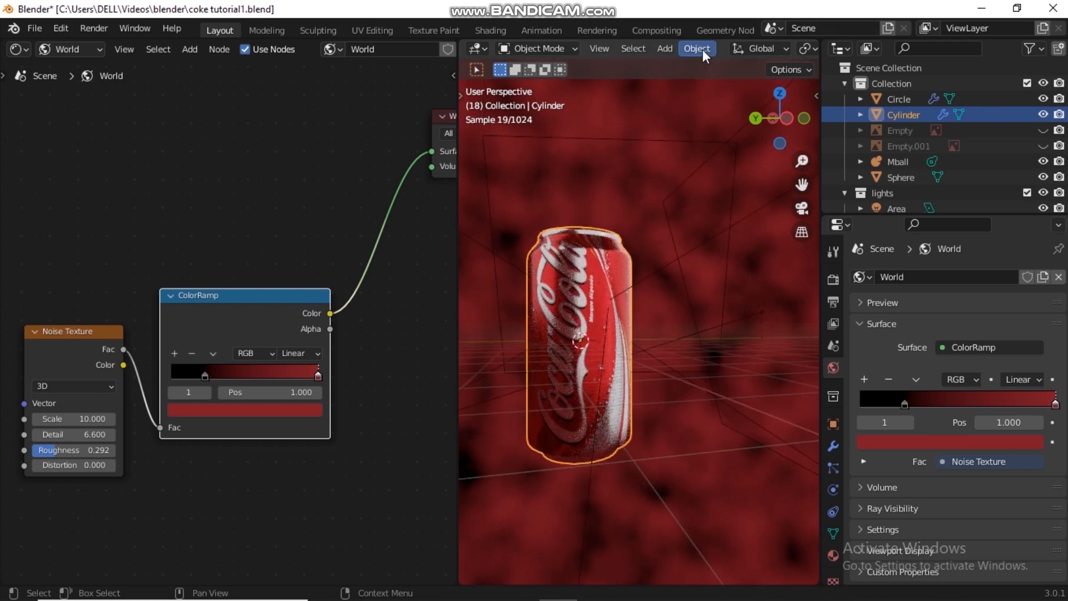
pyautogui.scroll(-6, 704, 49)
pyautogui.click(806, 49)
pyautogui.scroll(1, 595, 334)
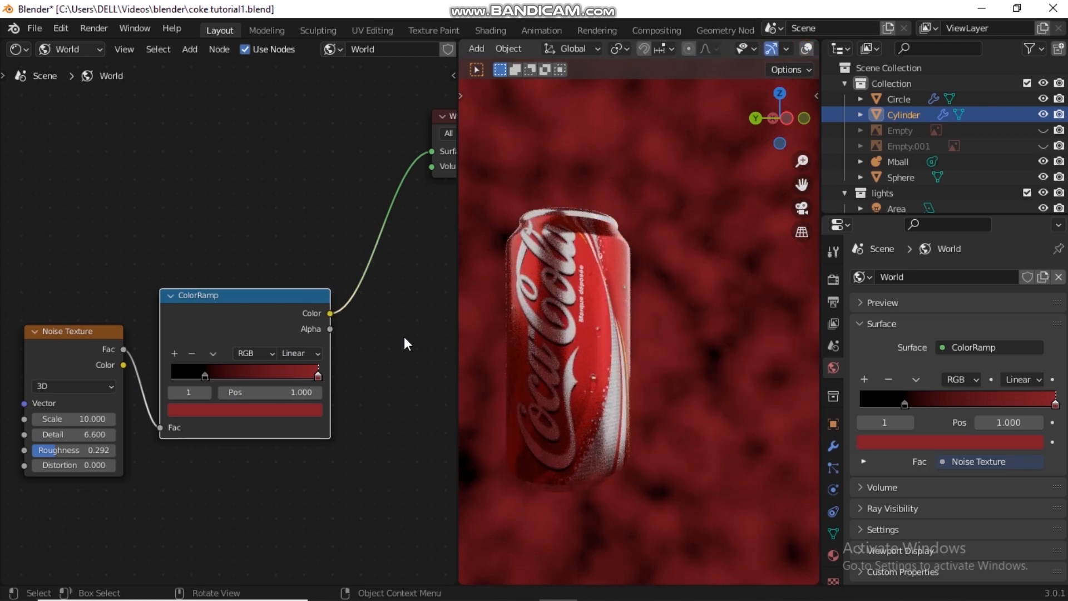
# Add a ColorRamp stop at position 0.614 and color it muted red with Hue 0.999, Saturation 0.816 and Value 0.277
pyautogui.click(174, 353)
pyautogui.click(250, 410)
pyautogui.click(219, 280)
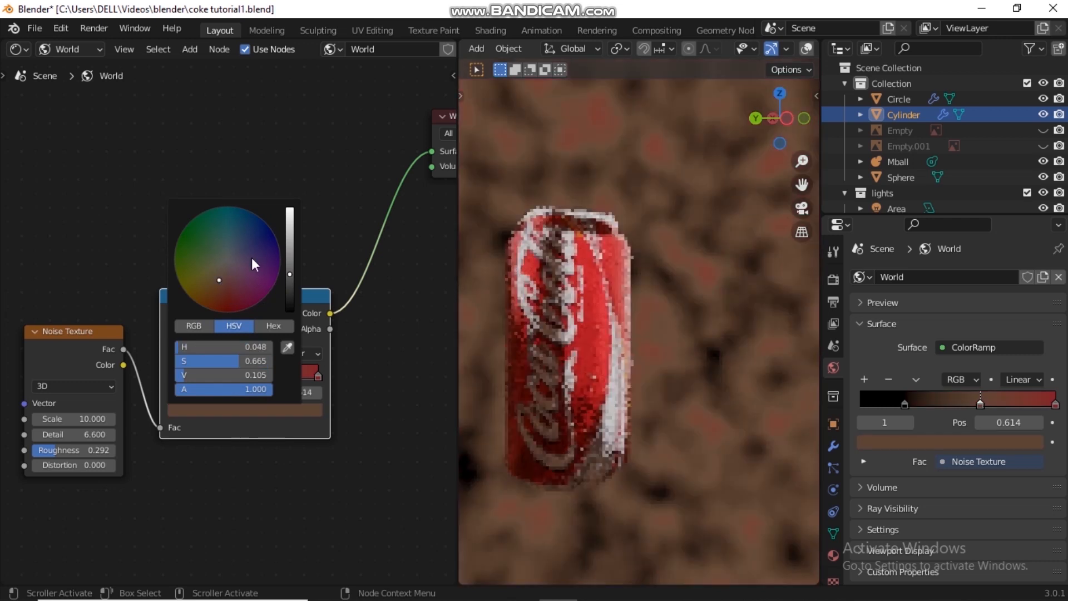
pyautogui.click(290, 252)
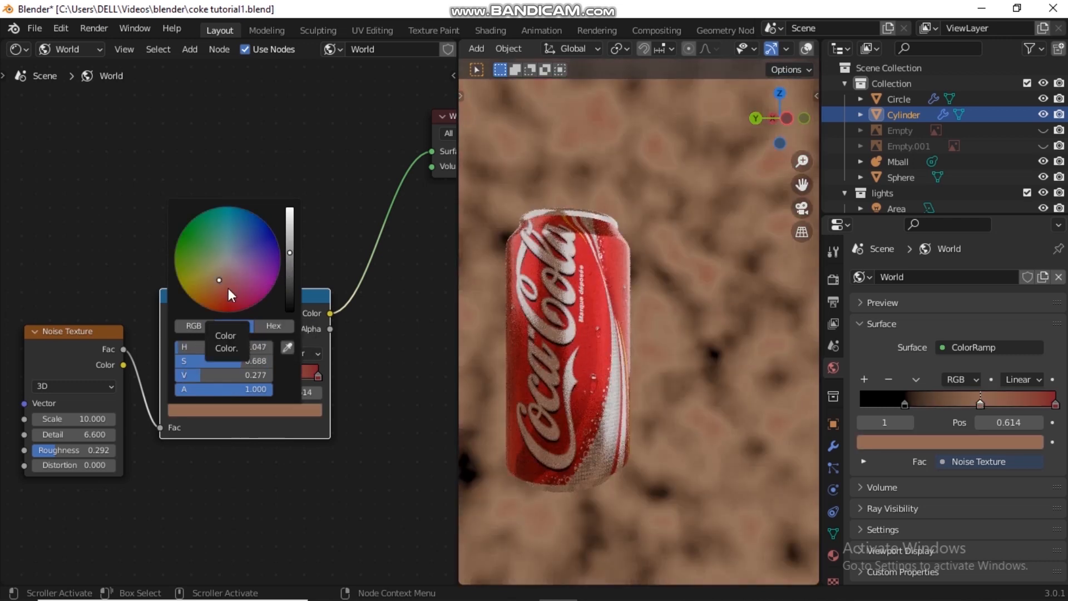
pyautogui.click(228, 288)
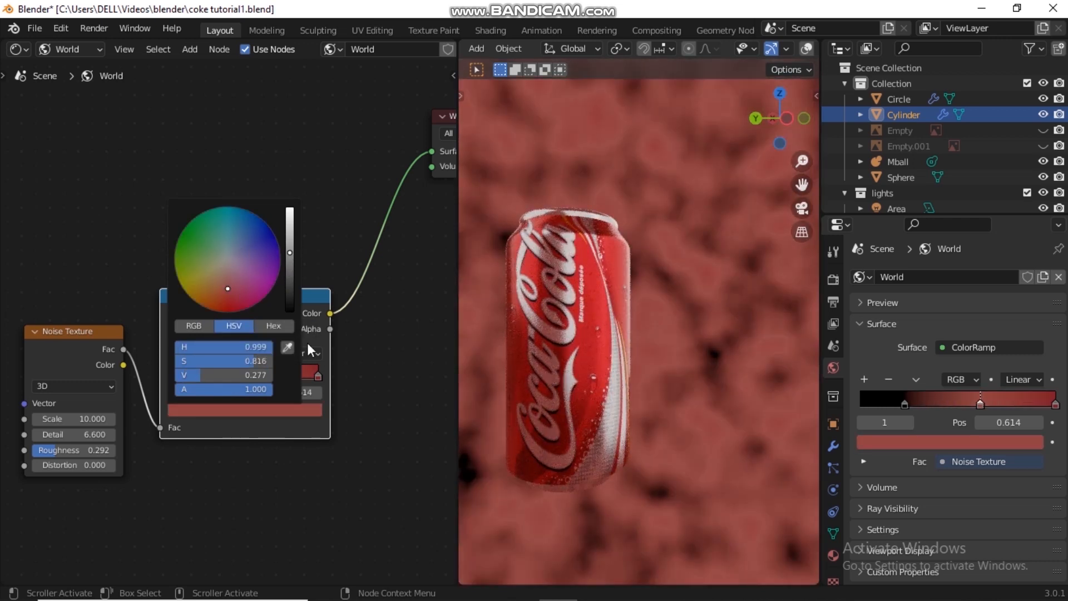
# Raise the brightness of the ColorRamp's end stop
pyautogui.click(321, 376)
pyautogui.click(268, 411)
pyautogui.moveTo(290, 243); pyautogui.dragTo(291, 207)
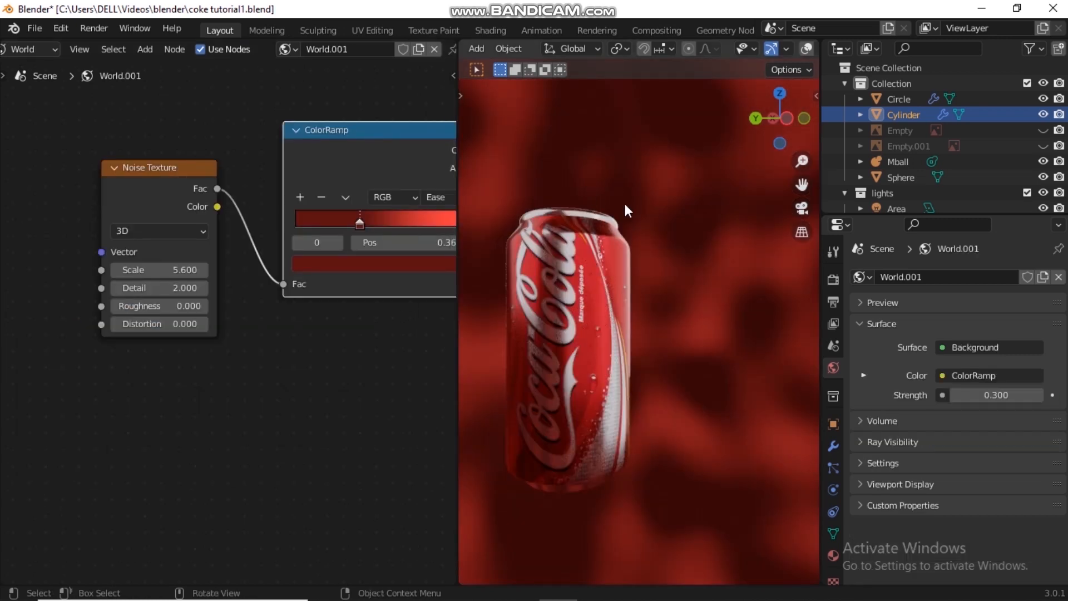
# Add a middle stop to the World.001 ColorRamp, then raise the end stop's Value to maximum and lower its Saturation
pyautogui.scroll(-4, 623, 202)
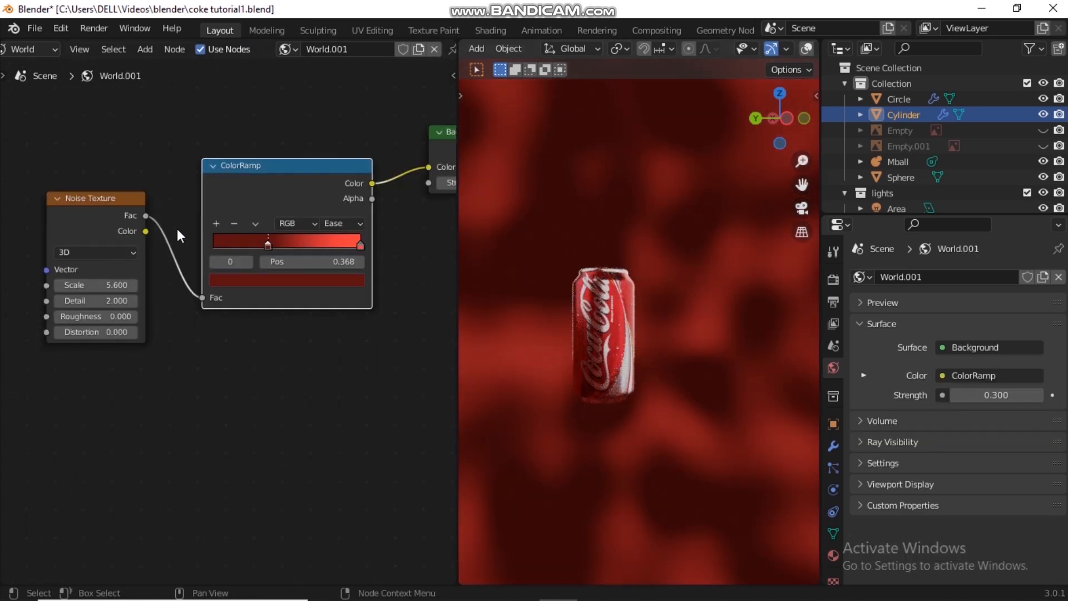
pyautogui.scroll(-1, 240, 260)
pyautogui.scroll(5, 268, 265)
pyautogui.moveTo(315, 232); pyautogui.dragTo(212, 263, button='middle')
pyautogui.moveTo(351, 224)
pyautogui.mouseDown()
pyautogui.moveTo(273, 224)
pyautogui.moveTo(370, 226)
pyautogui.mouseUp()
pyautogui.click(108, 179)
pyautogui.click(311, 280)
pyautogui.moveTo(305, 400); pyautogui.dragTo(304, 304)
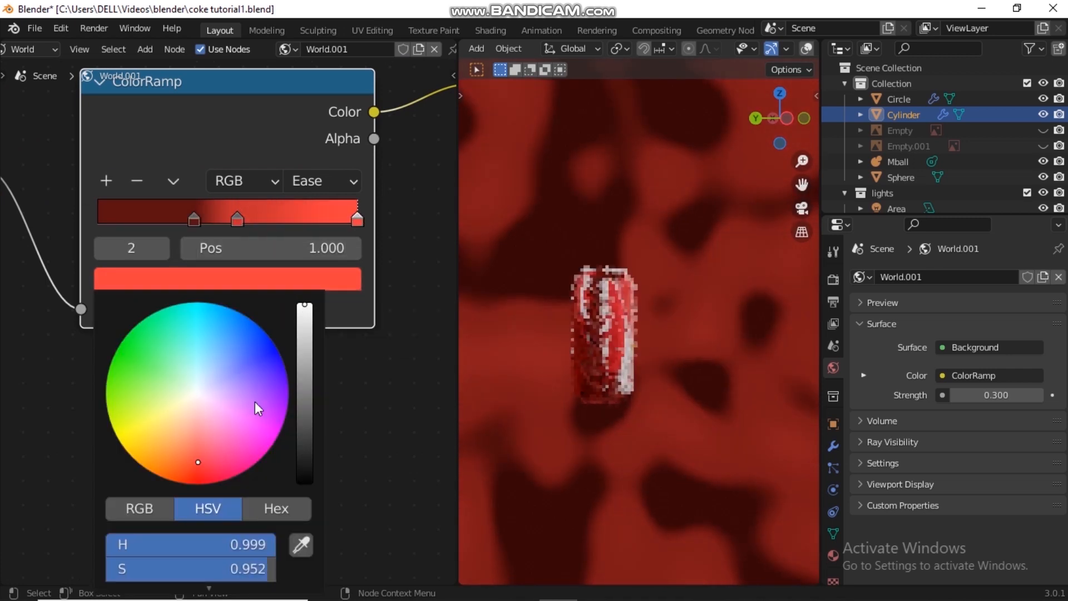
pyautogui.moveTo(239, 568); pyautogui.dragTo(100, 567)
# Shift the ColorRamp's dark red stop closer to the start and tint the end stop light pink
pyautogui.moveTo(194, 219)
pyautogui.mouseDown()
pyautogui.moveTo(95, 219)
pyautogui.moveTo(140, 229)
pyautogui.moveTo(159, 211)
pyautogui.moveTo(172, 219)
pyautogui.mouseUp()
pyautogui.moveTo(291, 144); pyautogui.dragTo(298, 112, button='middle')
pyautogui.click(363, 190)
pyautogui.click(313, 248)
pyautogui.moveTo(113, 538); pyautogui.dragTo(238, 538)
# Set the World.001 Noise Texture's Detail to 5
pyautogui.moveTo(134, 239); pyautogui.dragTo(362, 234, button='middle')
pyautogui.doubleClick(168, 280)
pyautogui.write('5')
pyautogui.press('Return')
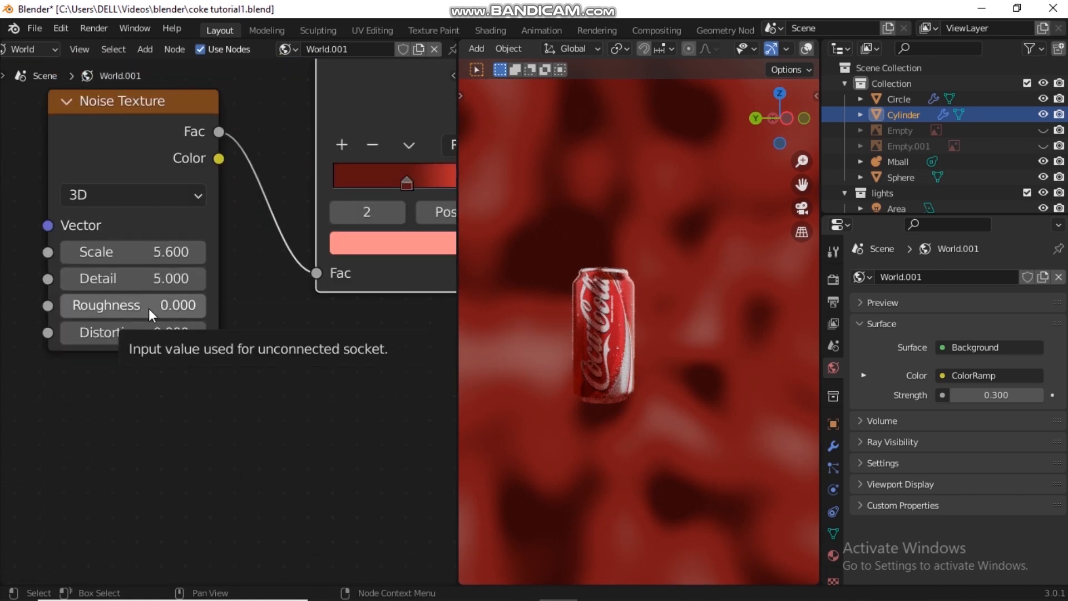
# Try the World.001 Noise Texture at full Roughness, then set the Roughness to 0.5
pyautogui.moveTo(129, 309); pyautogui.dragTo(196, 305)
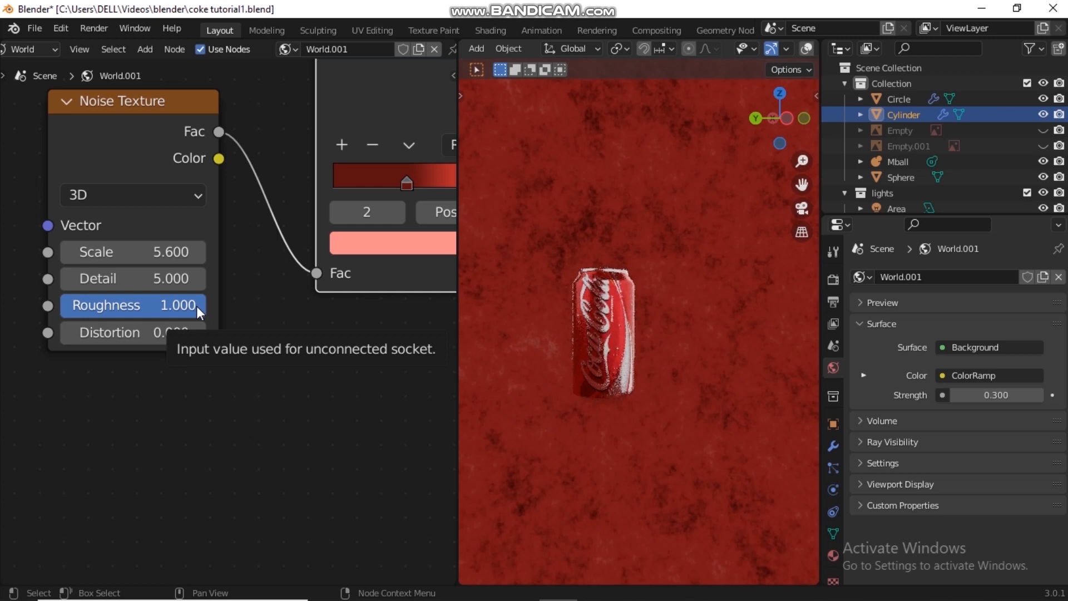
pyautogui.doubleClick(172, 306)
pyautogui.write('.')
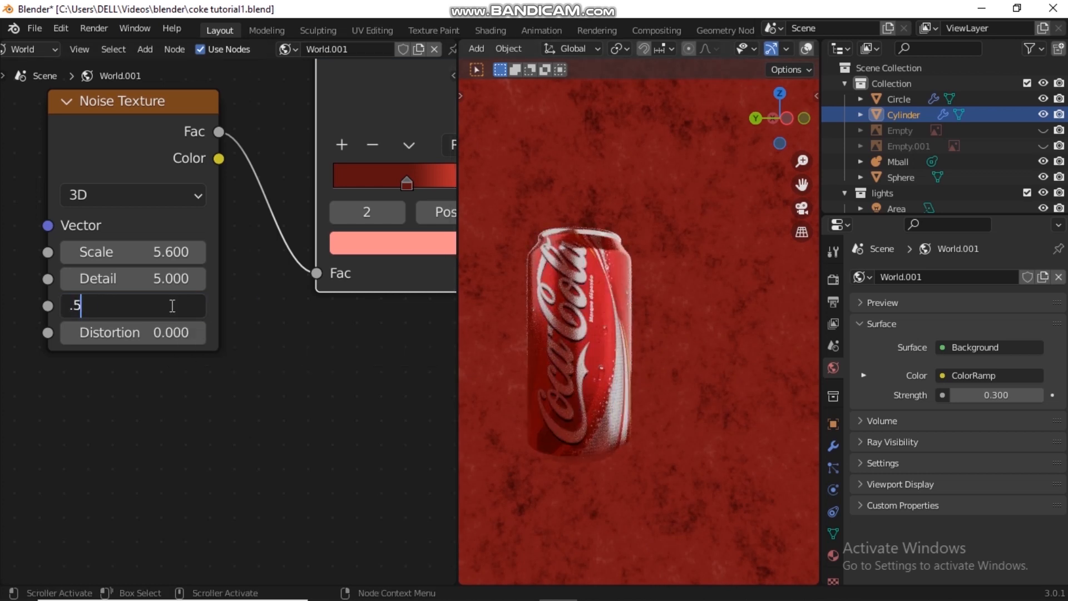
pyautogui.write('5')
pyautogui.press('Return')
# Save the file and expand the 3D viewport over the node editor's area
pyautogui.hotkey('ctrl', 's')
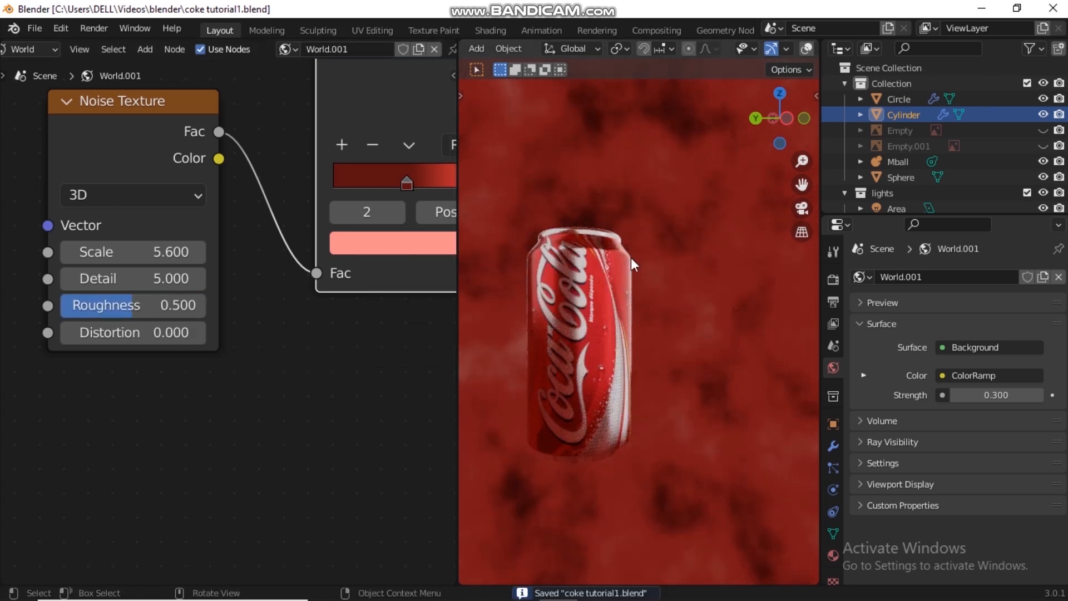
pyautogui.moveTo(461, 44); pyautogui.dragTo(302, 289)
pyautogui.scroll(-1, 414, 272)
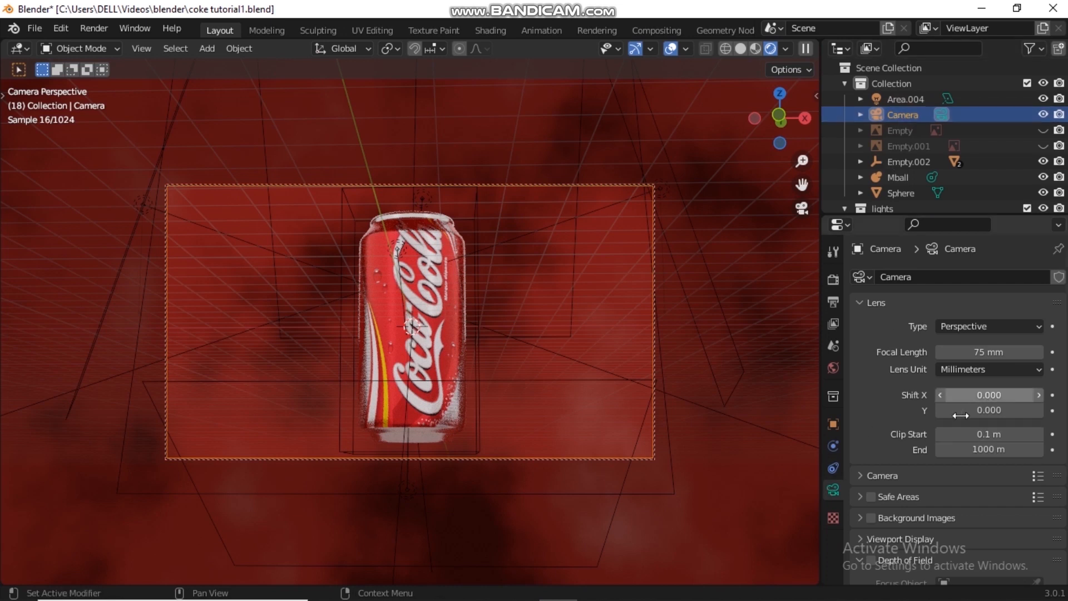
# Raise the camera's Passepartout opacity to 1.000 so the area outside the frame is fully blacked out
pyautogui.scroll(-5, 912, 485)
pyautogui.click(862, 387)
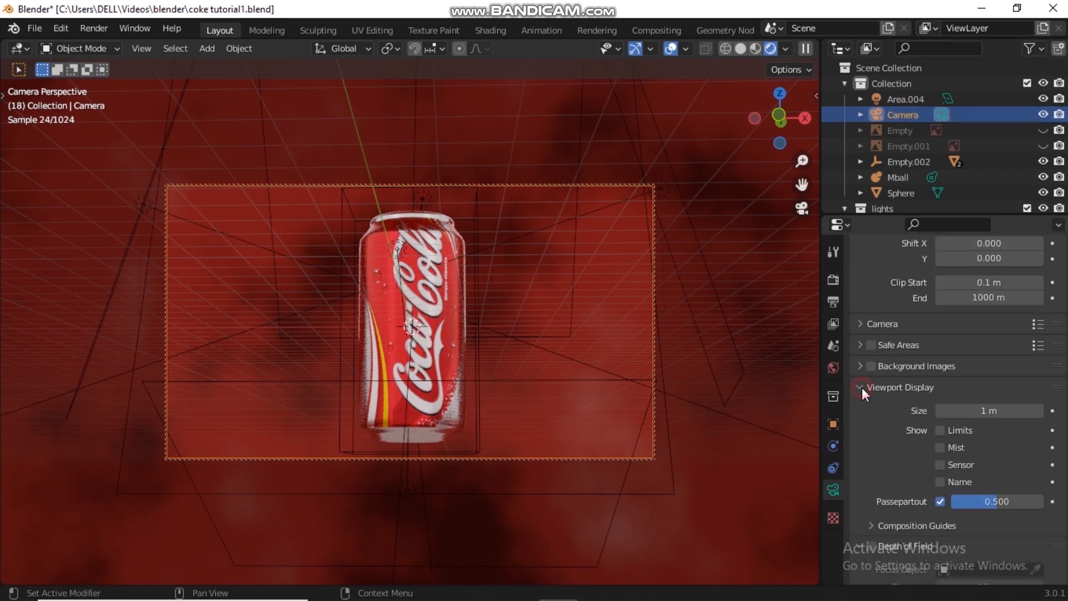
pyautogui.moveTo(1028, 502); pyautogui.dragTo(1066, 501)
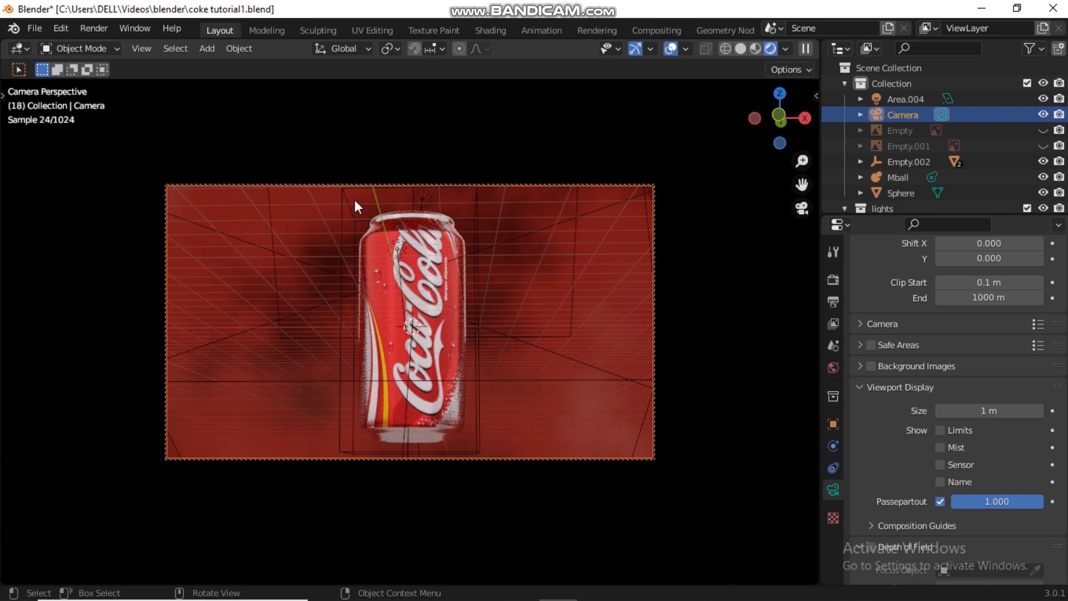
# Rotate Empty.002 clockwise in the camera view until the can lies diagonally across the frame, and save the file
pyautogui.click(478, 208)
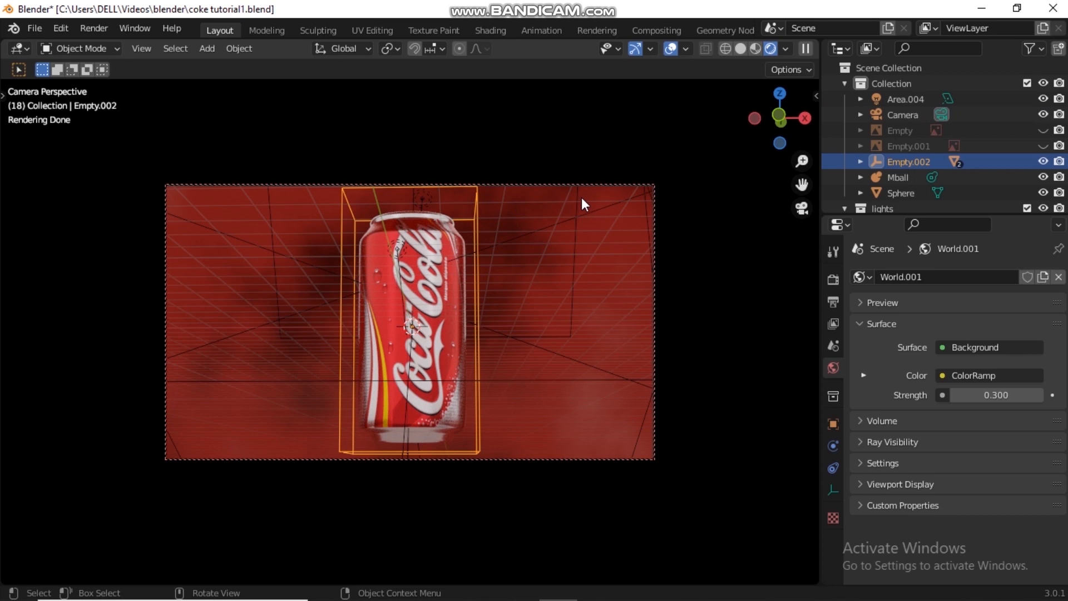
pyautogui.press('r')
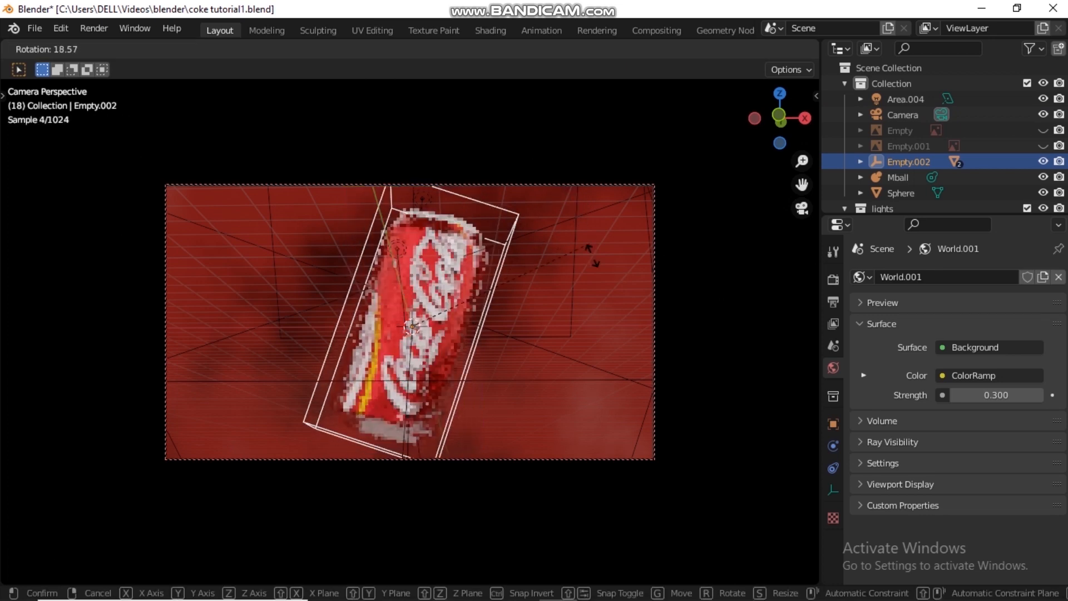
pyautogui.click(569, 368)
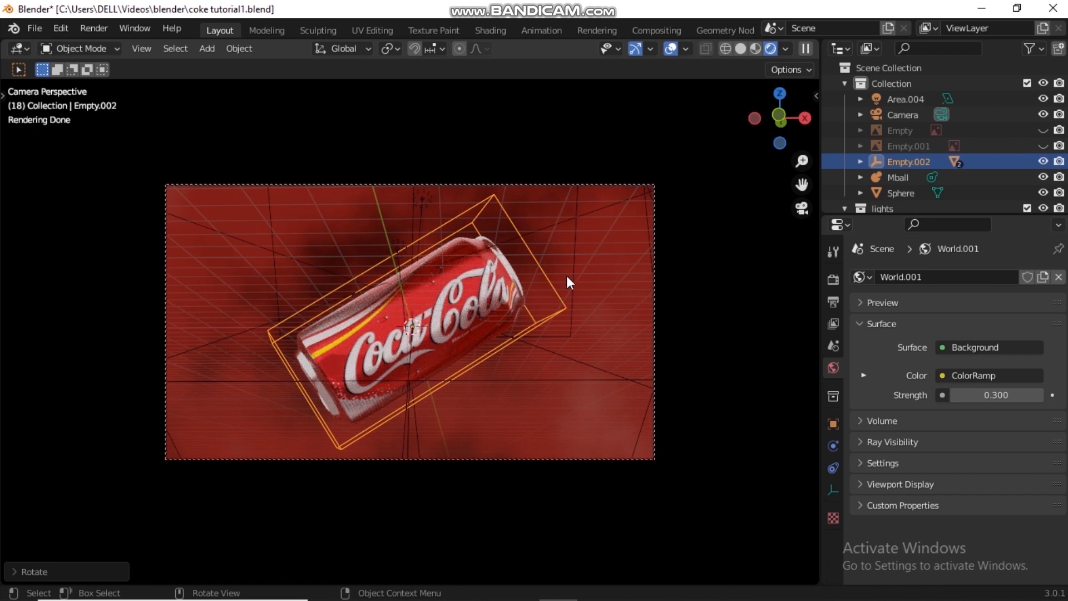
pyautogui.hotkey('ctrl', 's')
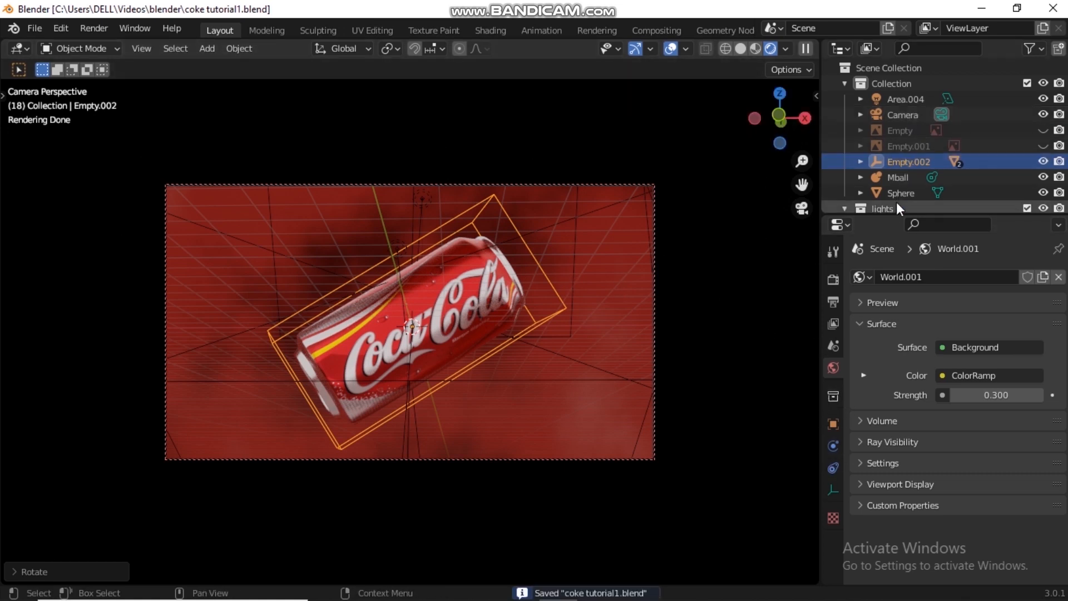
# Turn on viewport display for the can cylinder's two particle systems, ParticleSystem and ParticleSystem.001
pyautogui.scroll(-2, 901, 150)
pyautogui.scroll(2, 894, 133)
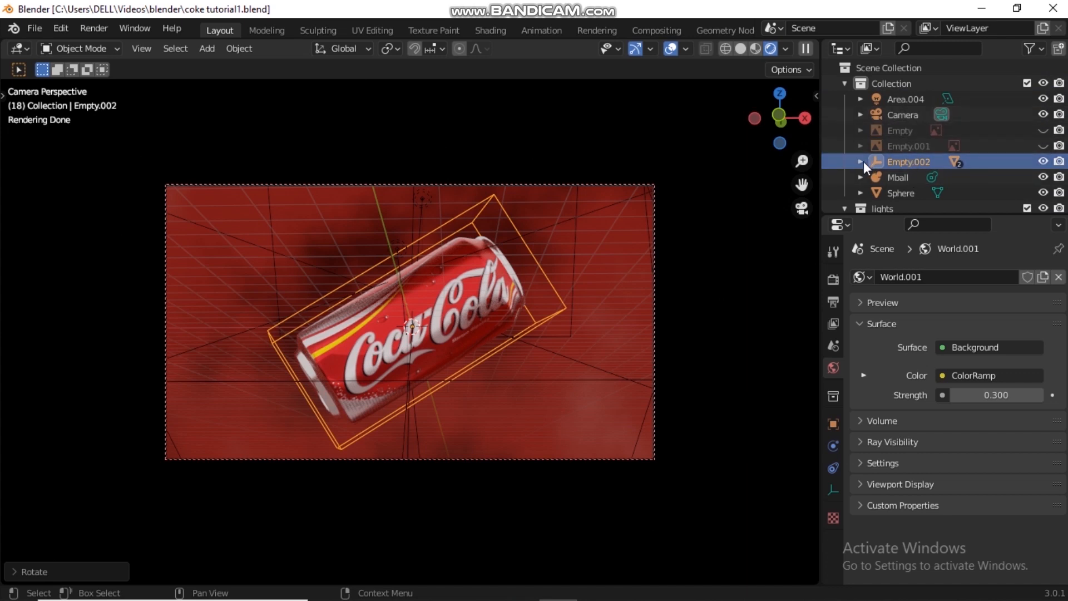
pyautogui.click(466, 262)
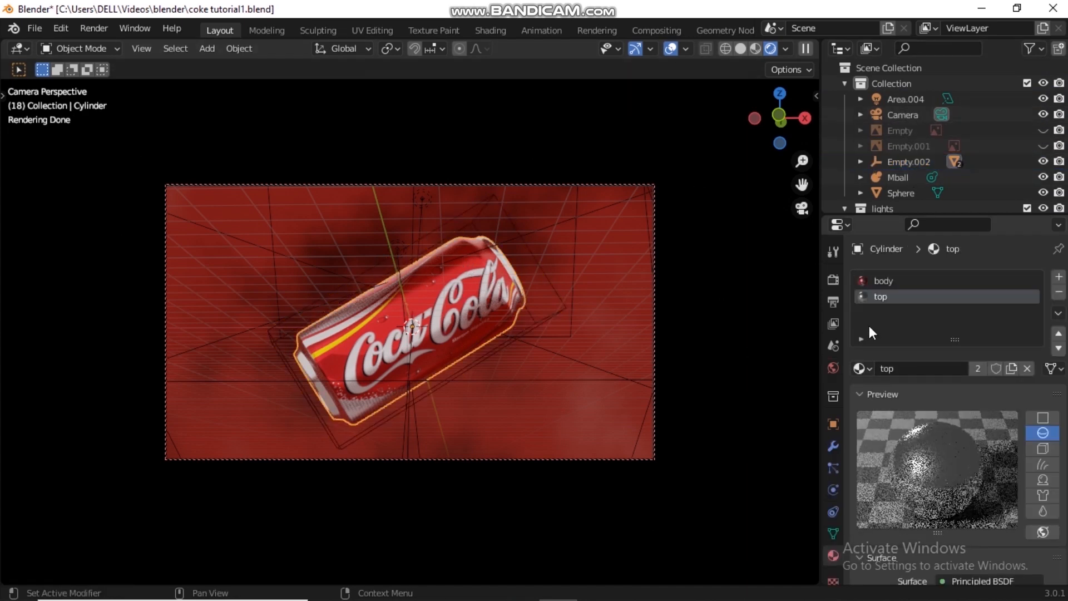
pyautogui.click(827, 469)
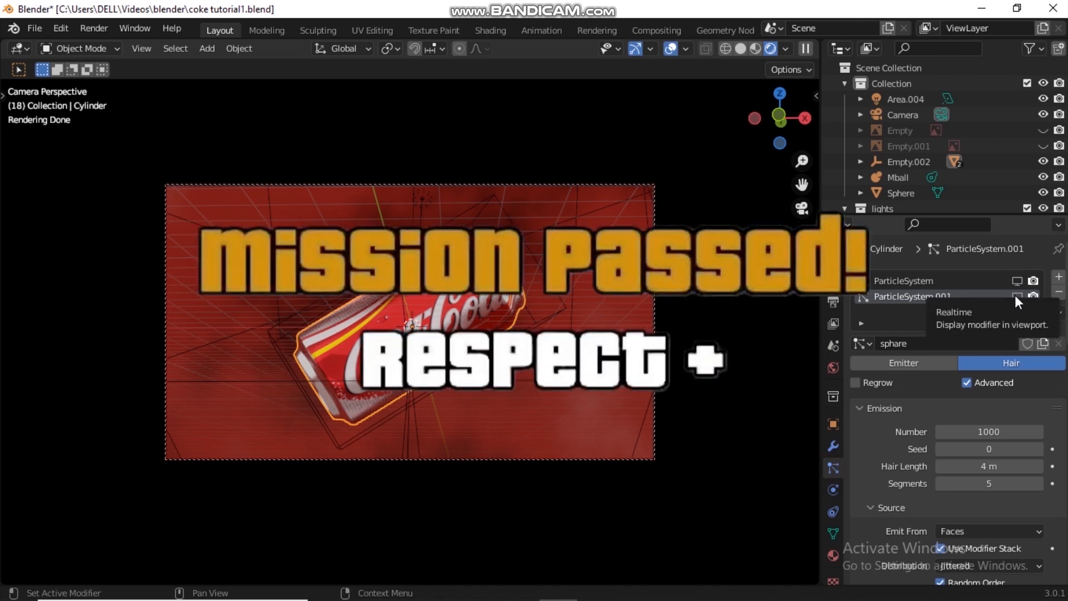
pyautogui.click(1015, 296)
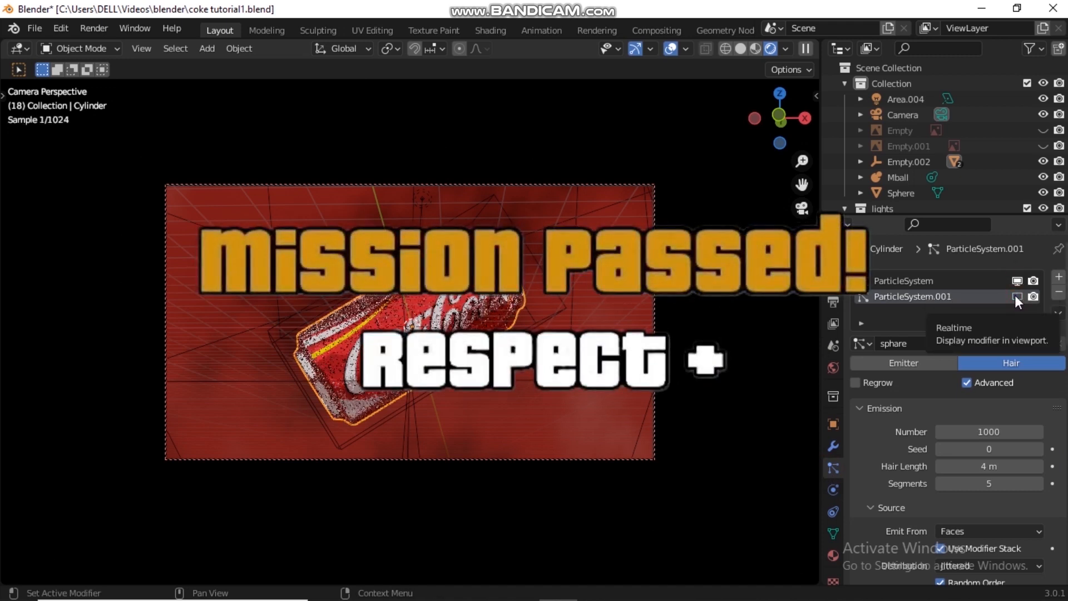
pyautogui.click(1015, 296)
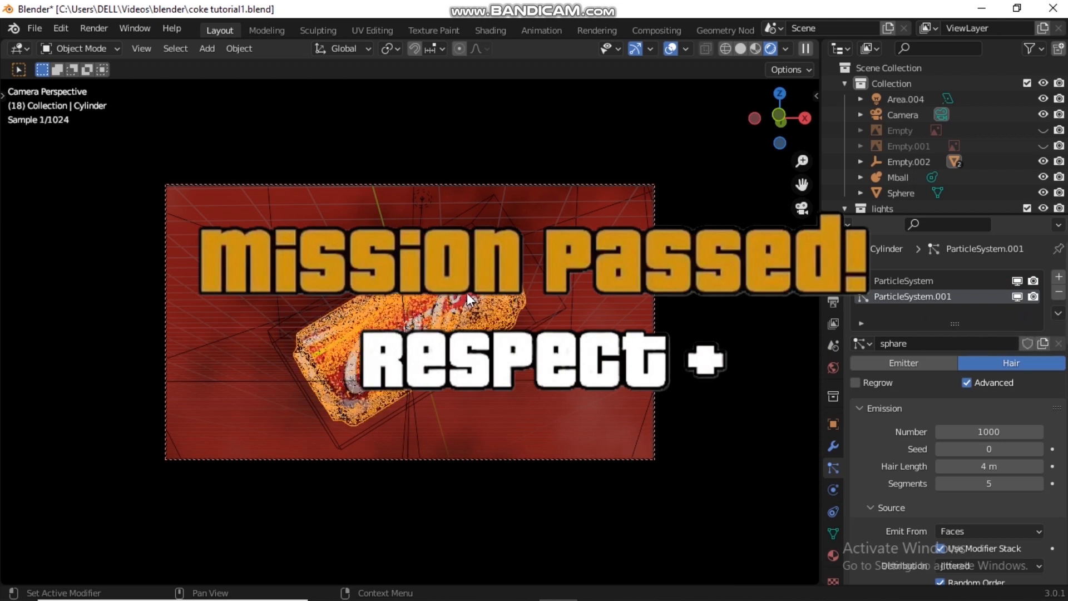